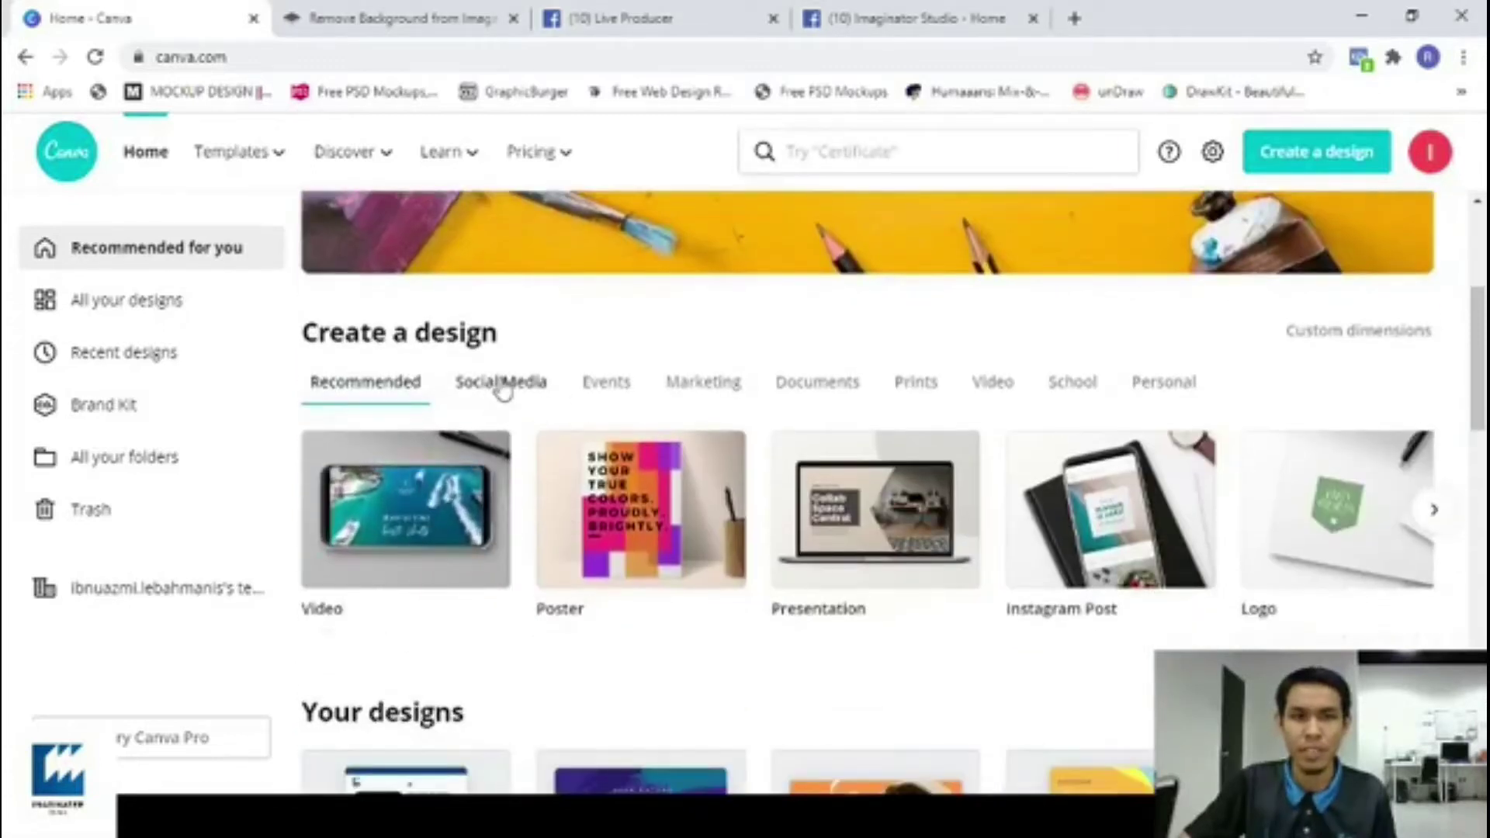
# Browse the Social Media design types on the home page and open the full list of design types.
pyautogui.click(500, 385)
pyautogui.scroll(-1, 470, 381)
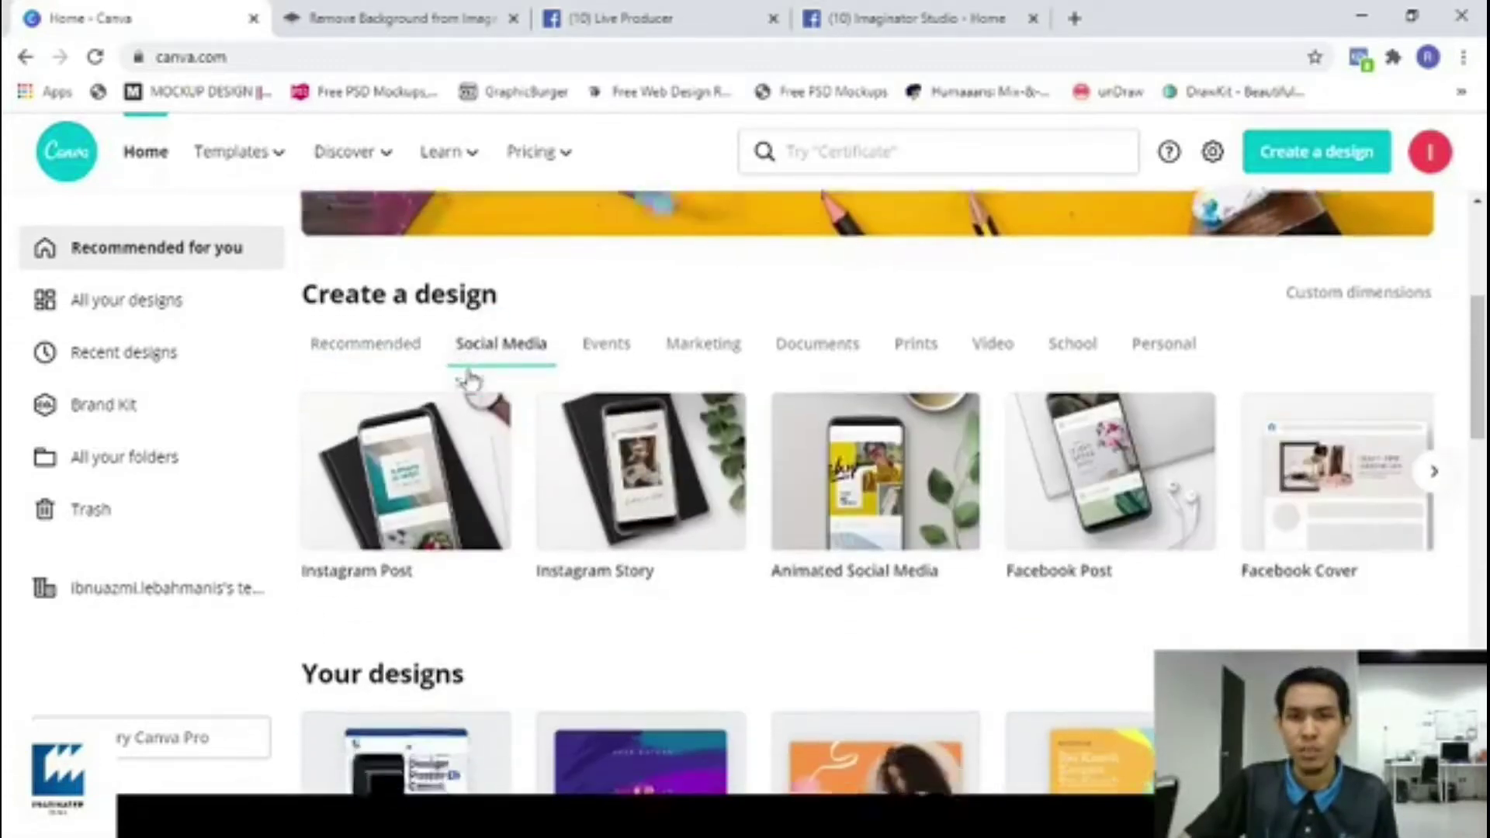
pyautogui.scroll(-1, 469, 380)
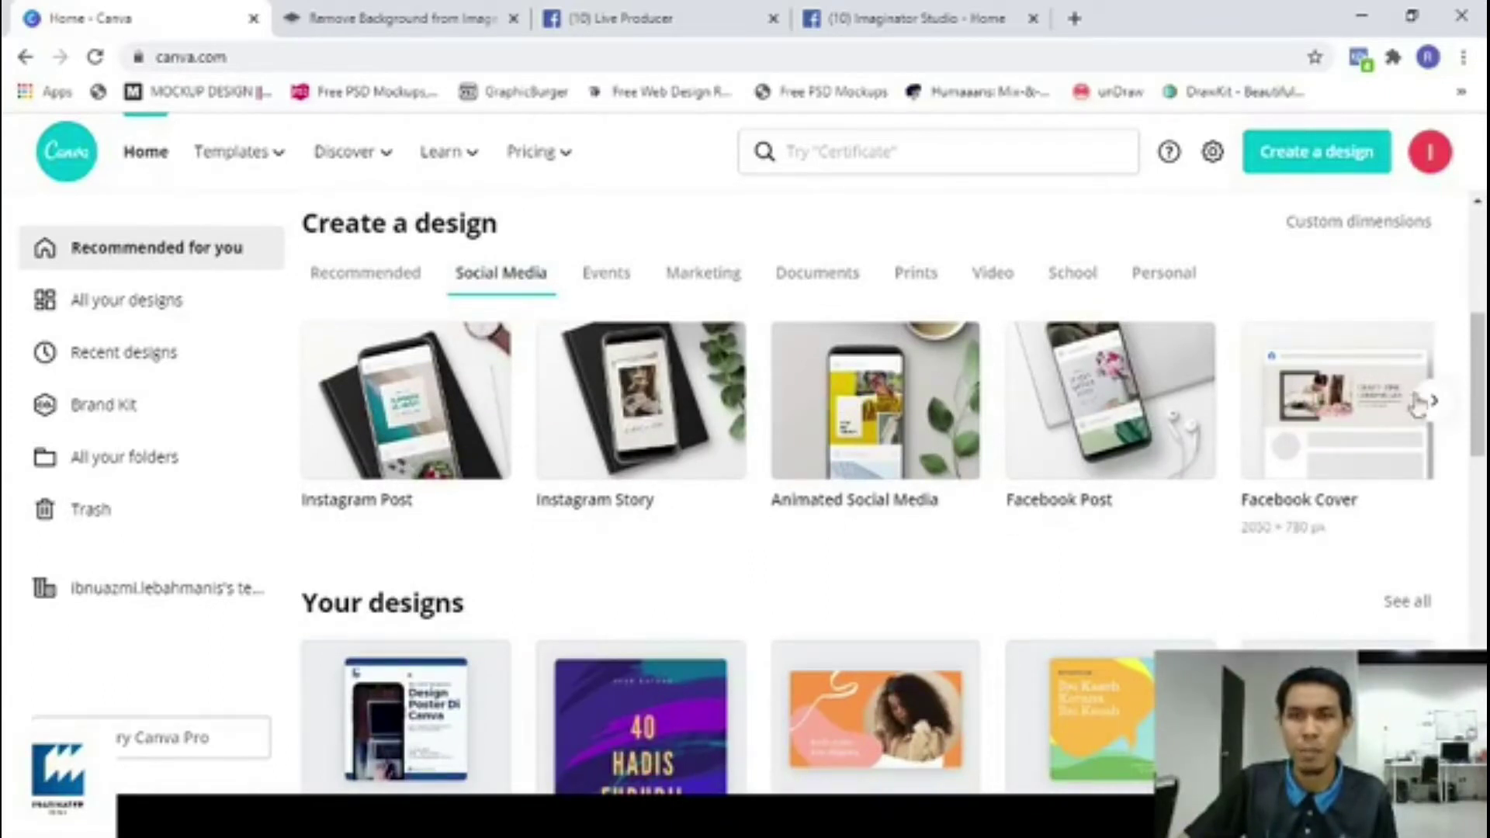
pyautogui.scroll(1, 768, 381)
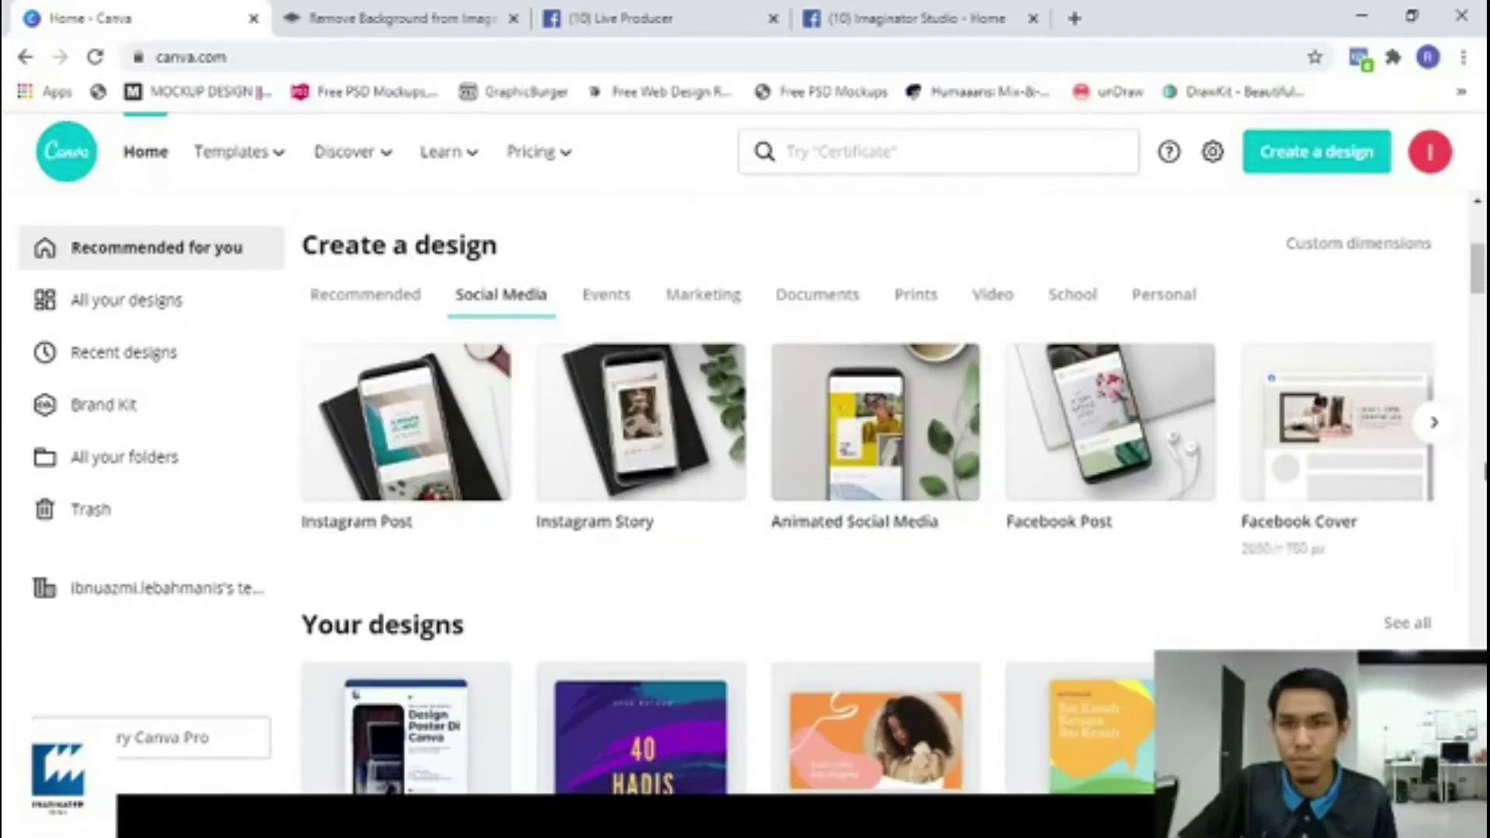
pyautogui.click(1434, 421)
pyautogui.click(1434, 422)
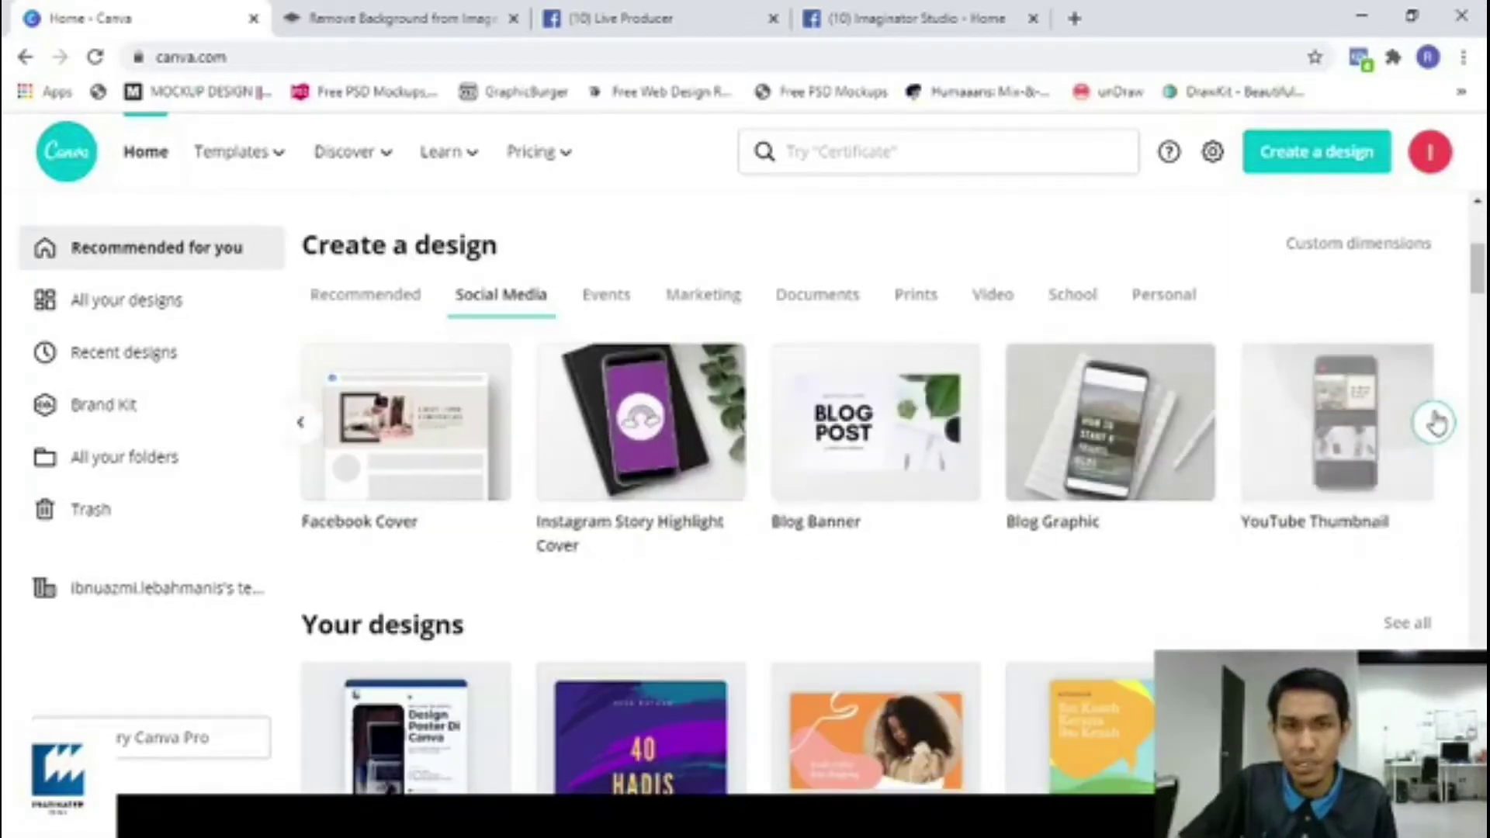
pyautogui.click(1434, 421)
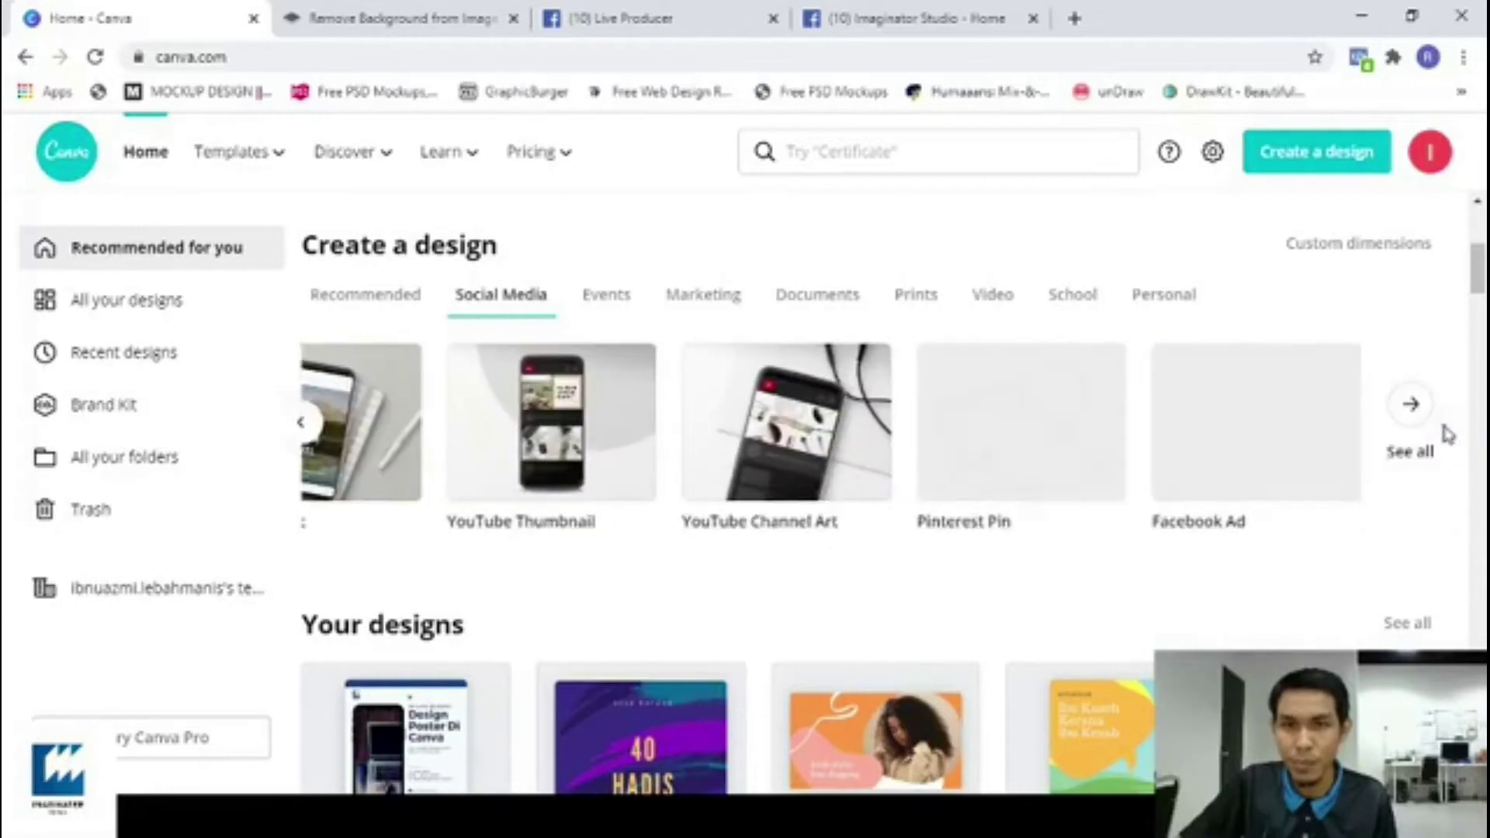
pyautogui.click(1410, 458)
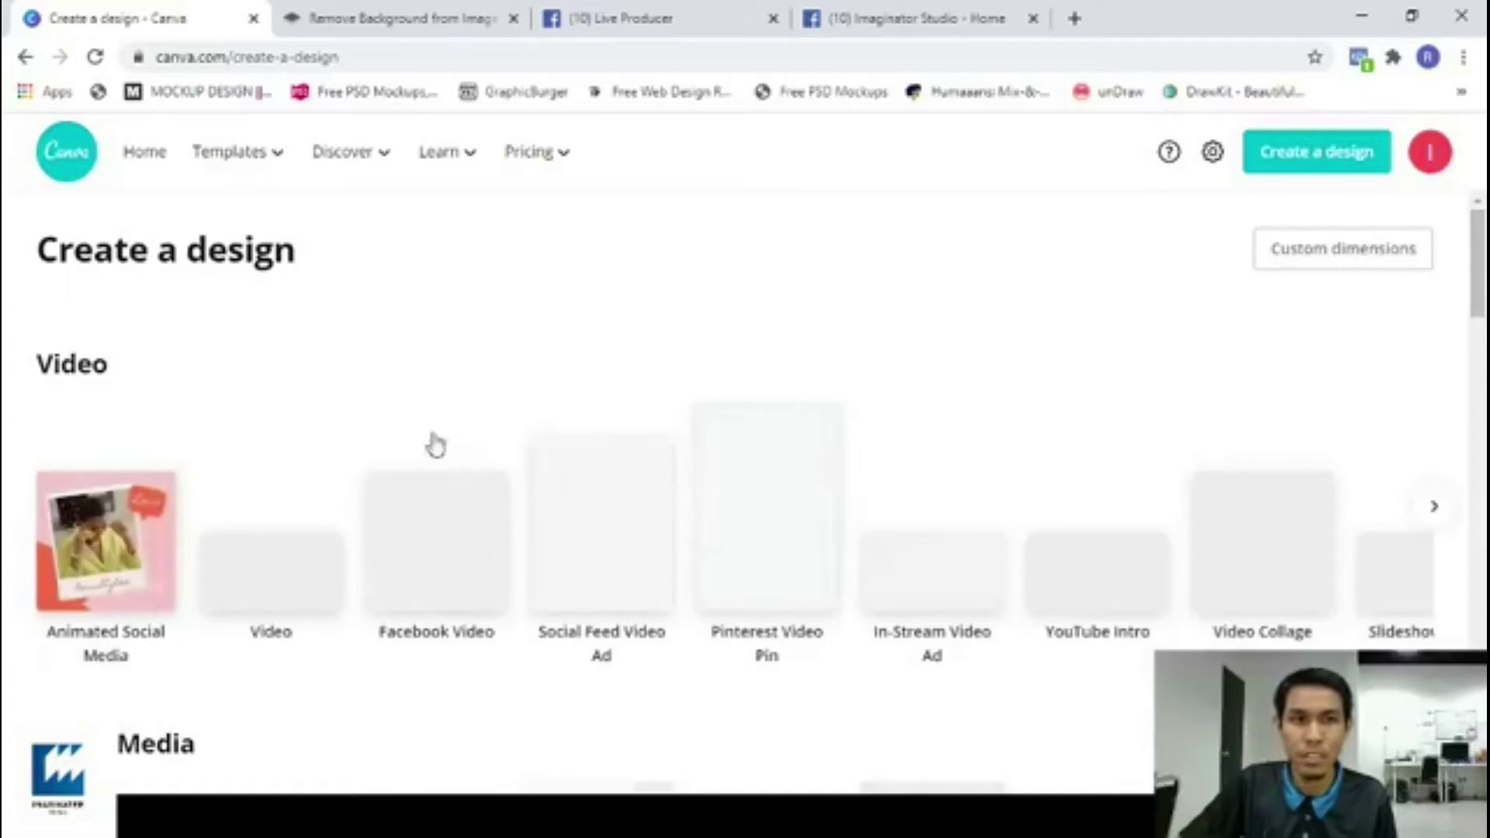
# Create a new 1080 × 1080 px Social Media design from the Social Media category.
pyautogui.scroll(-5, 477, 314)
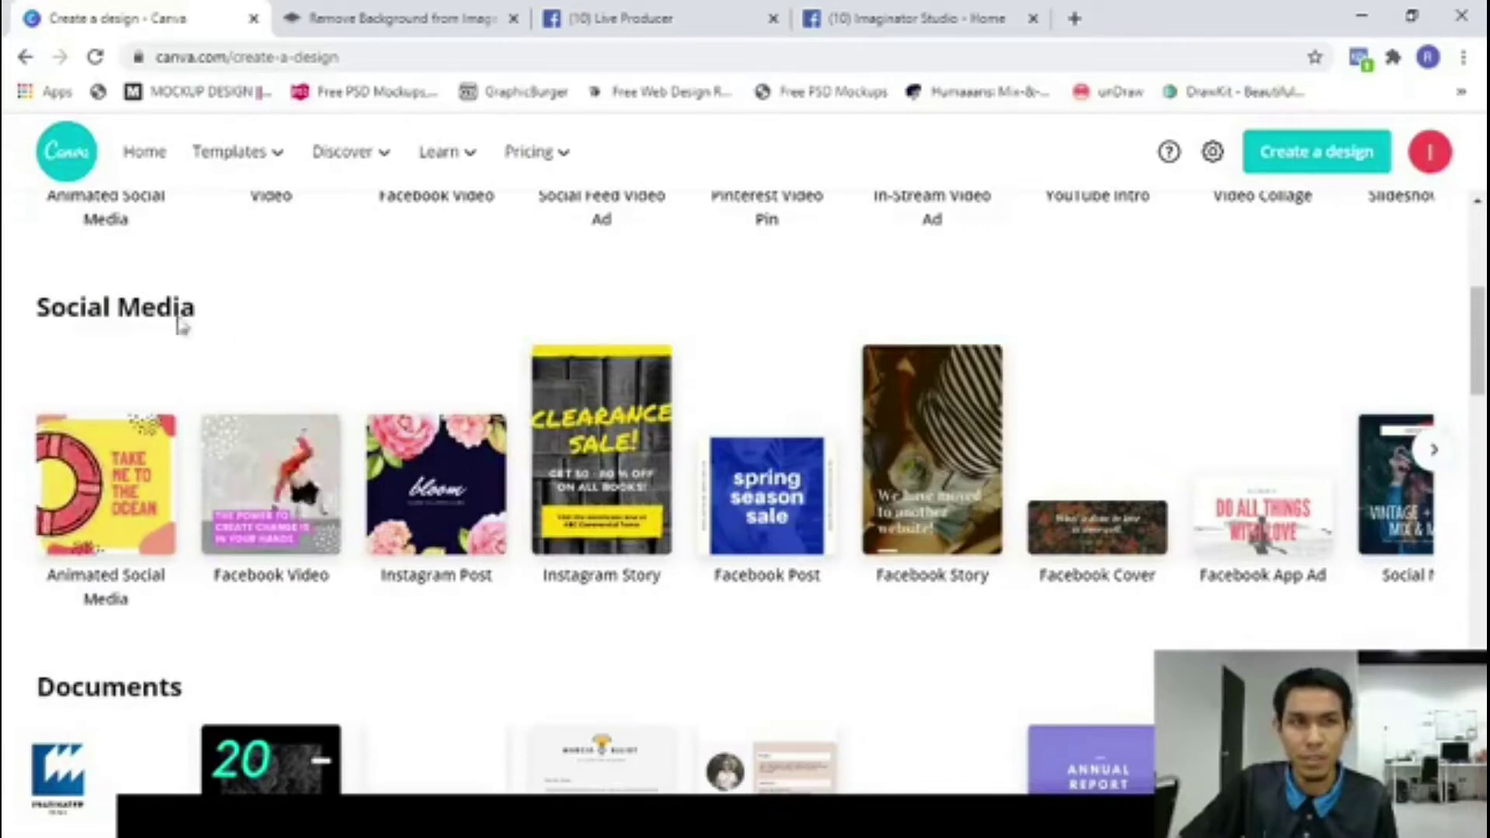
pyautogui.click(1434, 449)
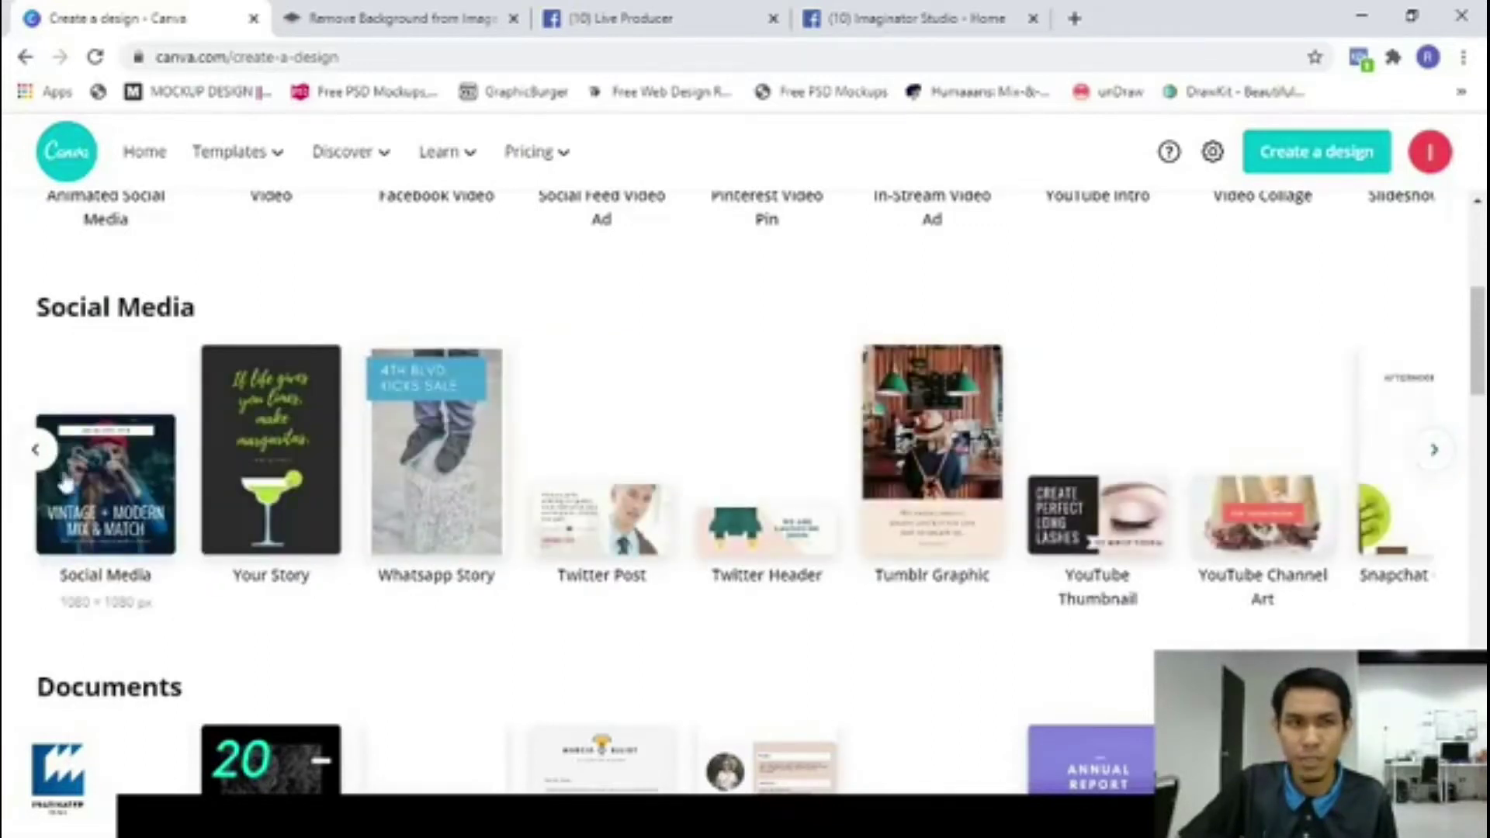
pyautogui.click(35, 450)
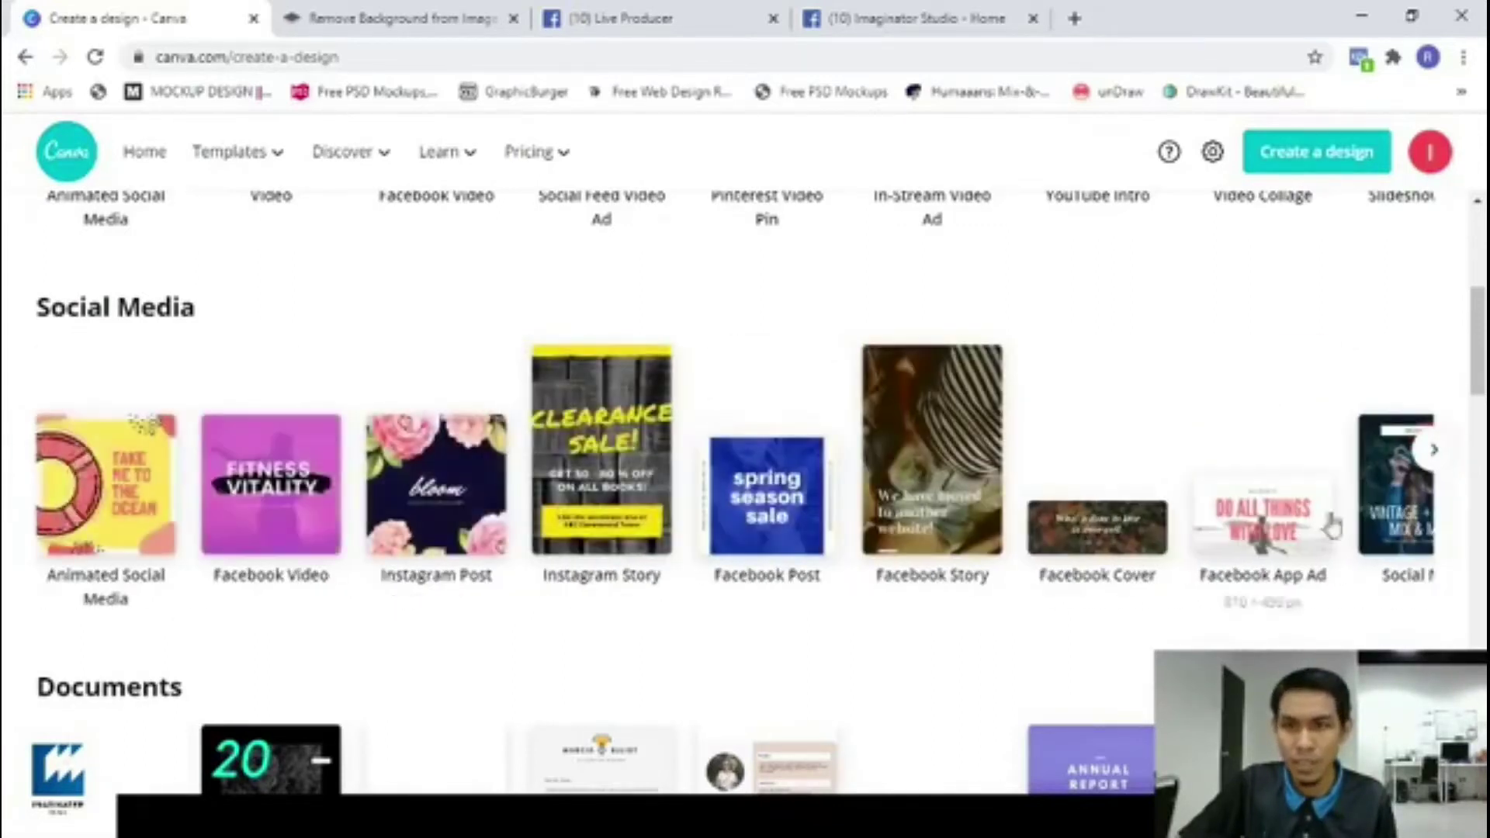
pyautogui.click(1433, 449)
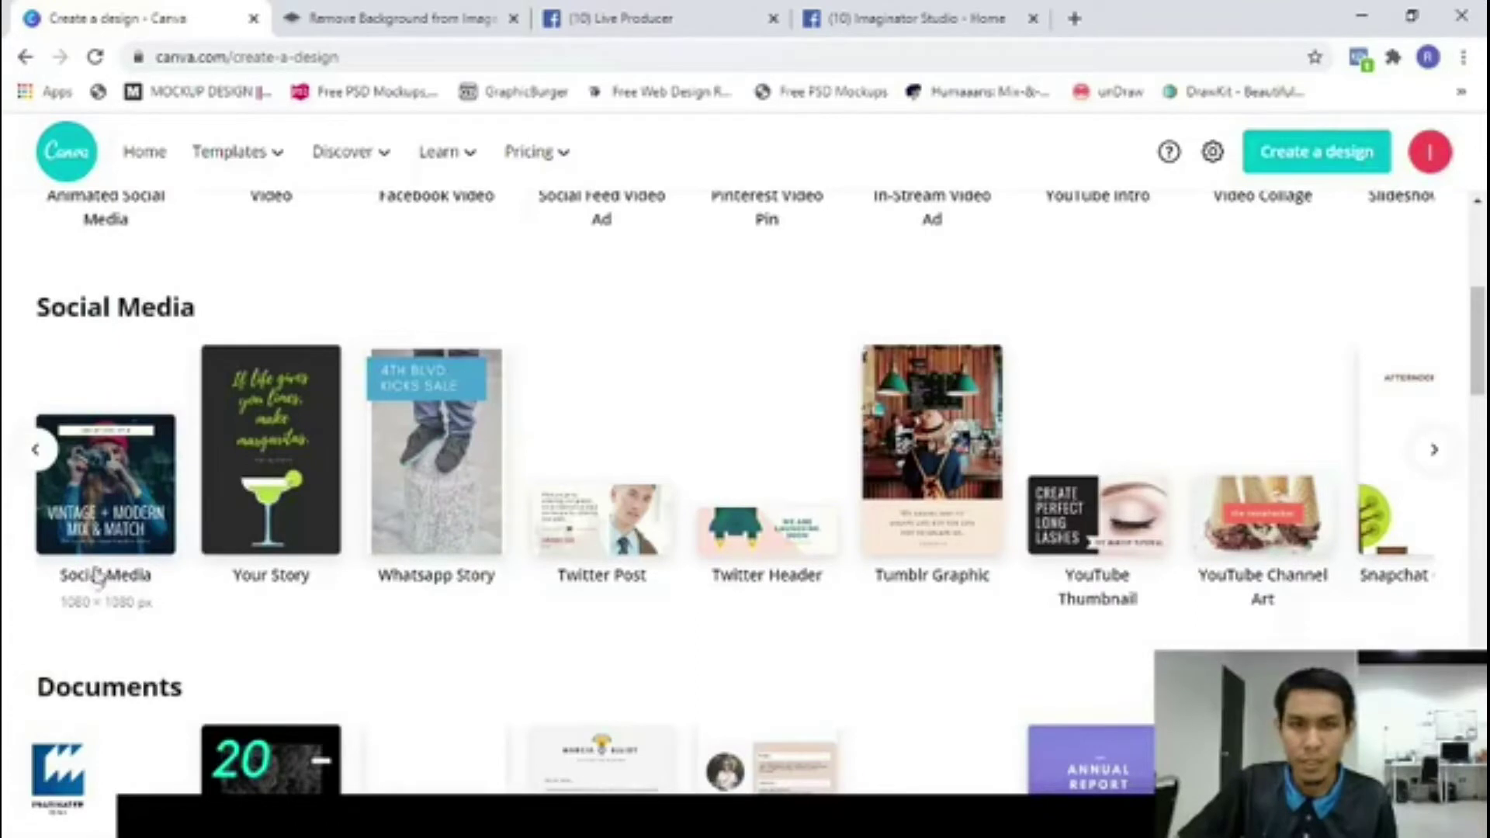
pyautogui.click(95, 576)
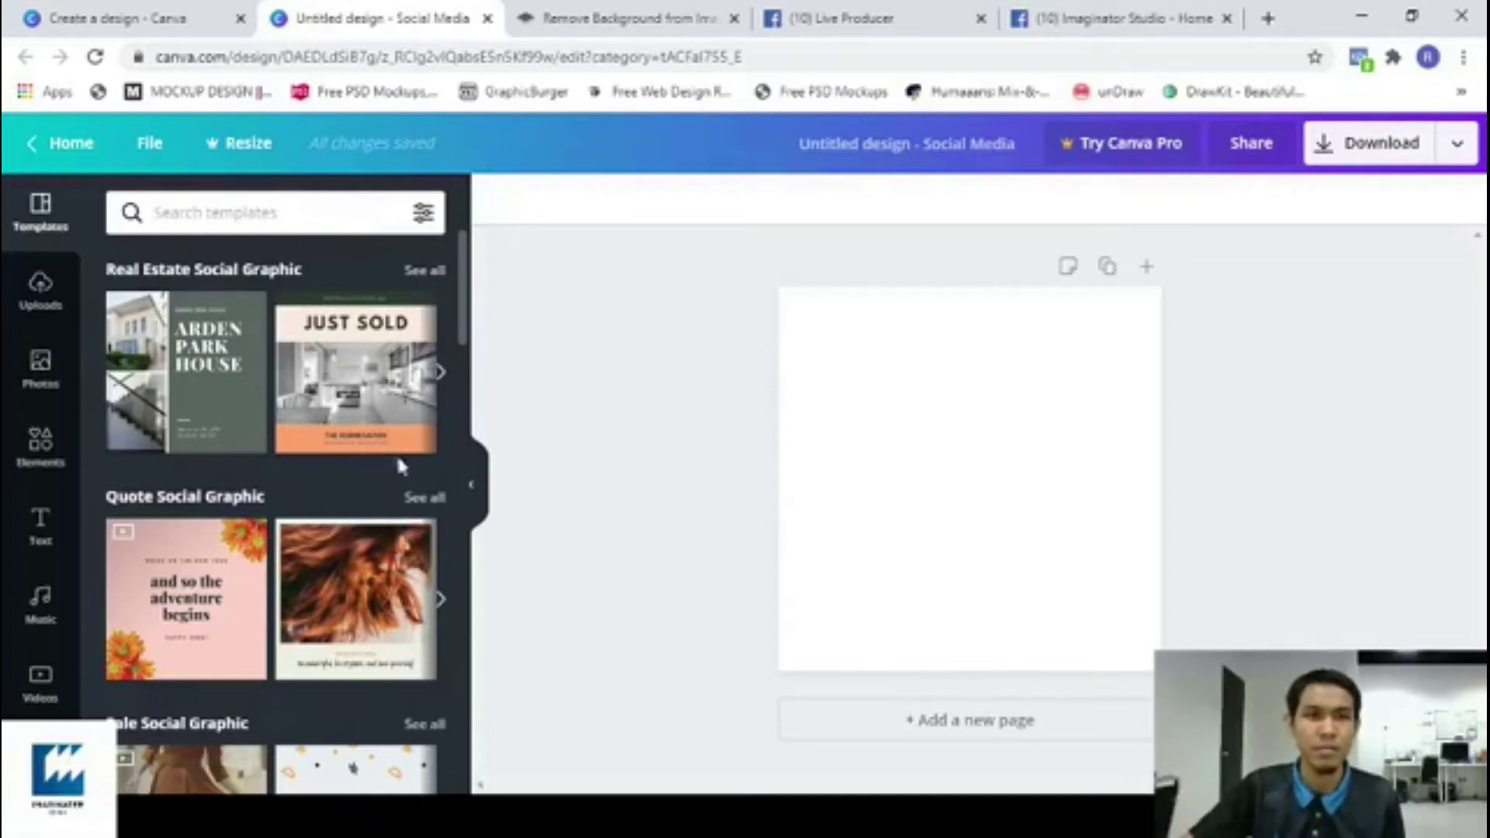
# Find the "It's Social Media Day!" template with the hand-held phone photo and apply it to the blank page.
pyautogui.scroll(-3, 318, 458)
pyautogui.scroll(-2, 353, 489)
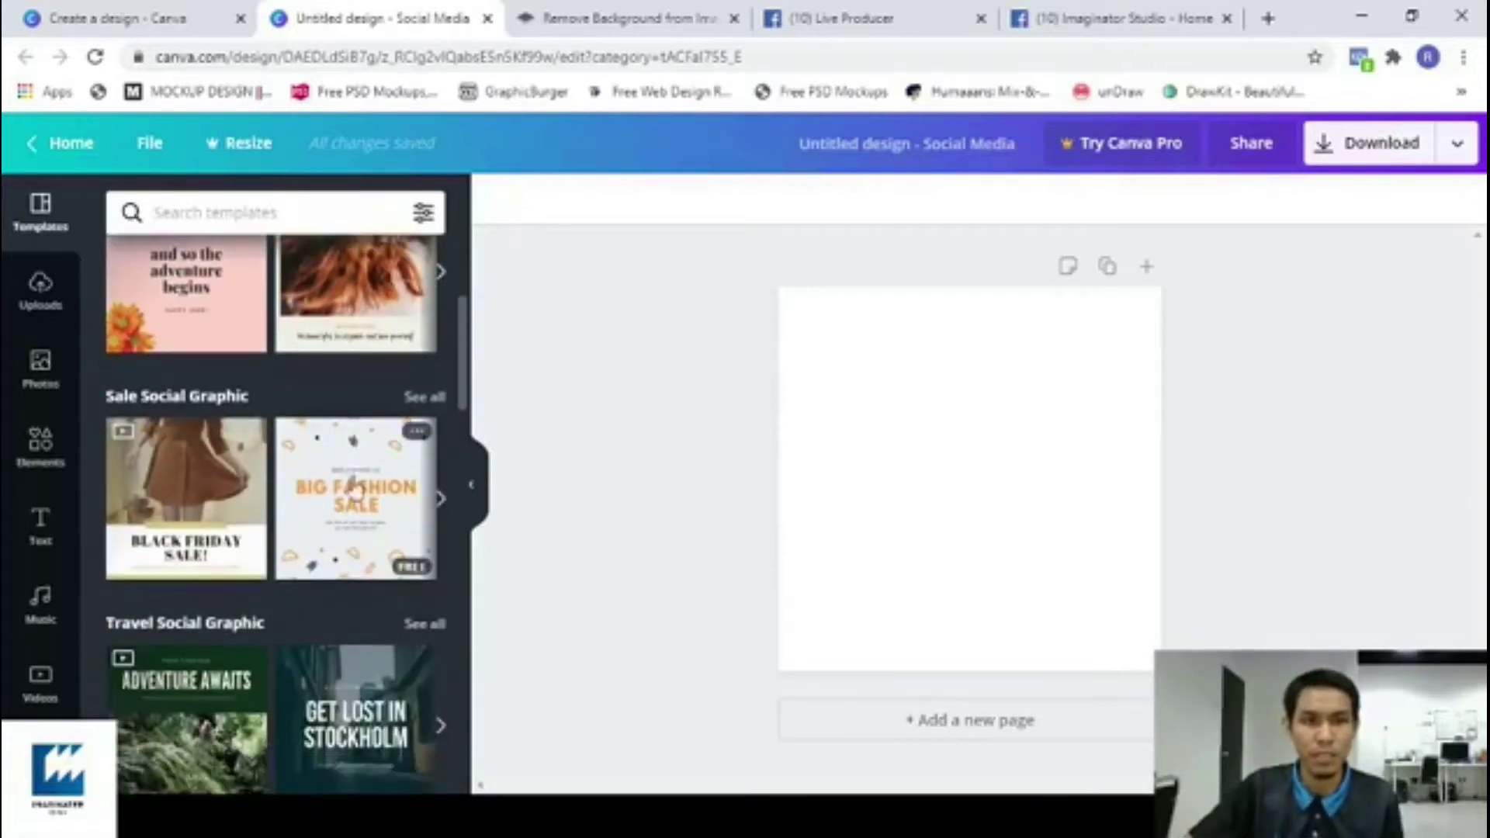
pyautogui.scroll(4, 349, 473)
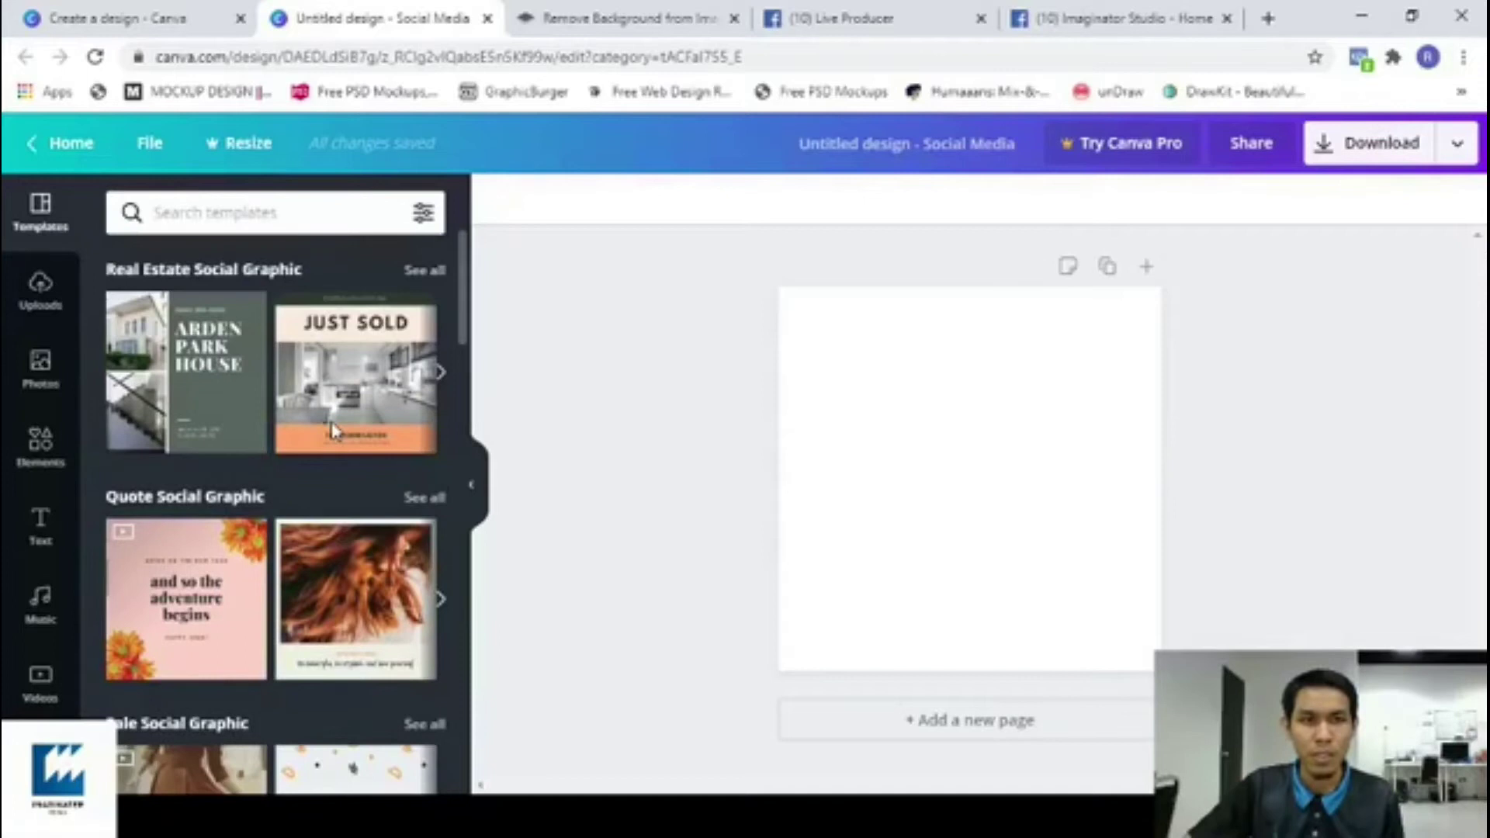
pyautogui.scroll(-10, 332, 429)
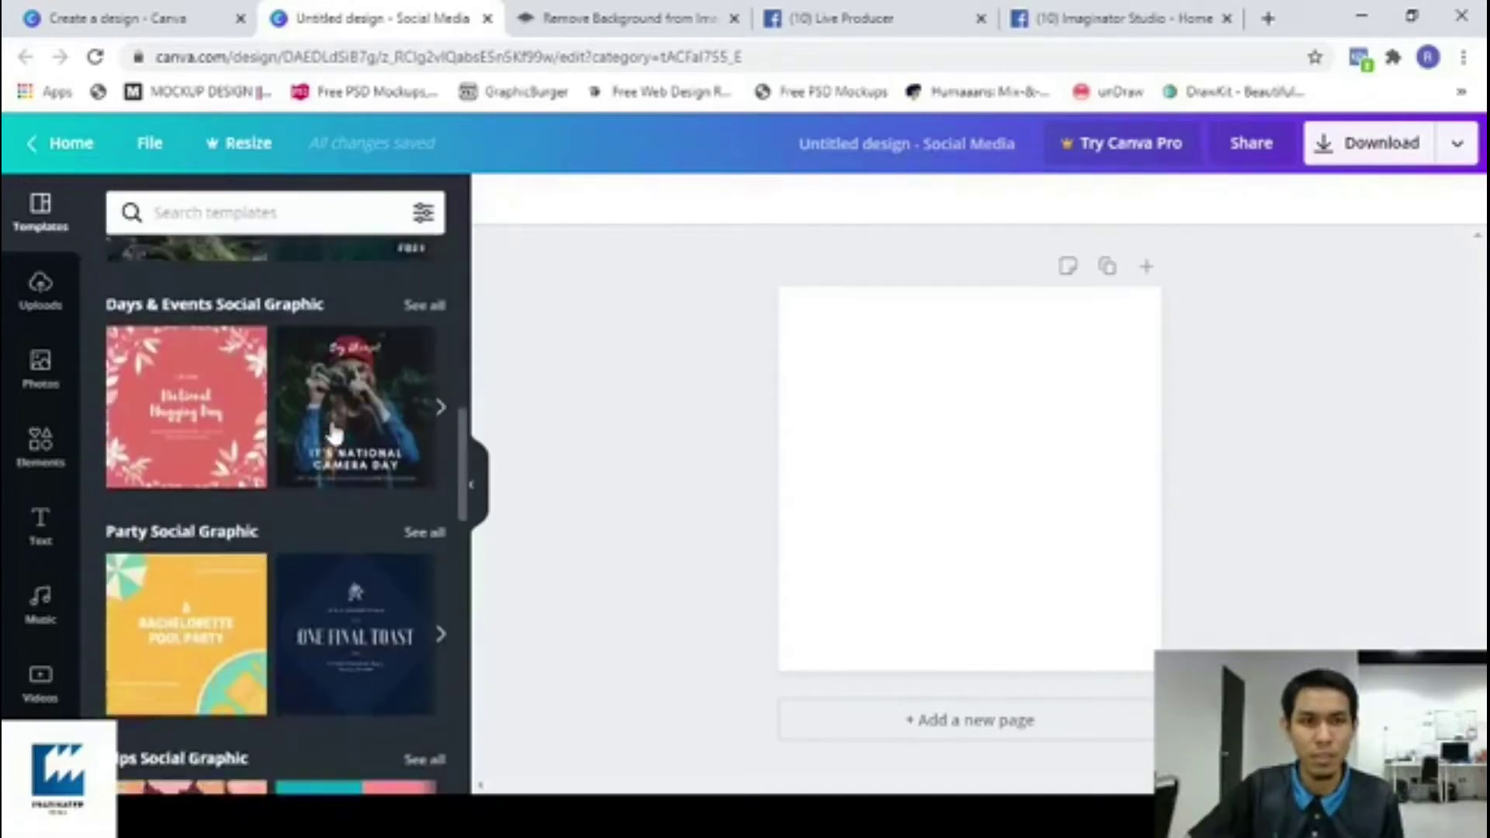
pyautogui.scroll(-4, 333, 434)
pyautogui.scroll(-7, 349, 504)
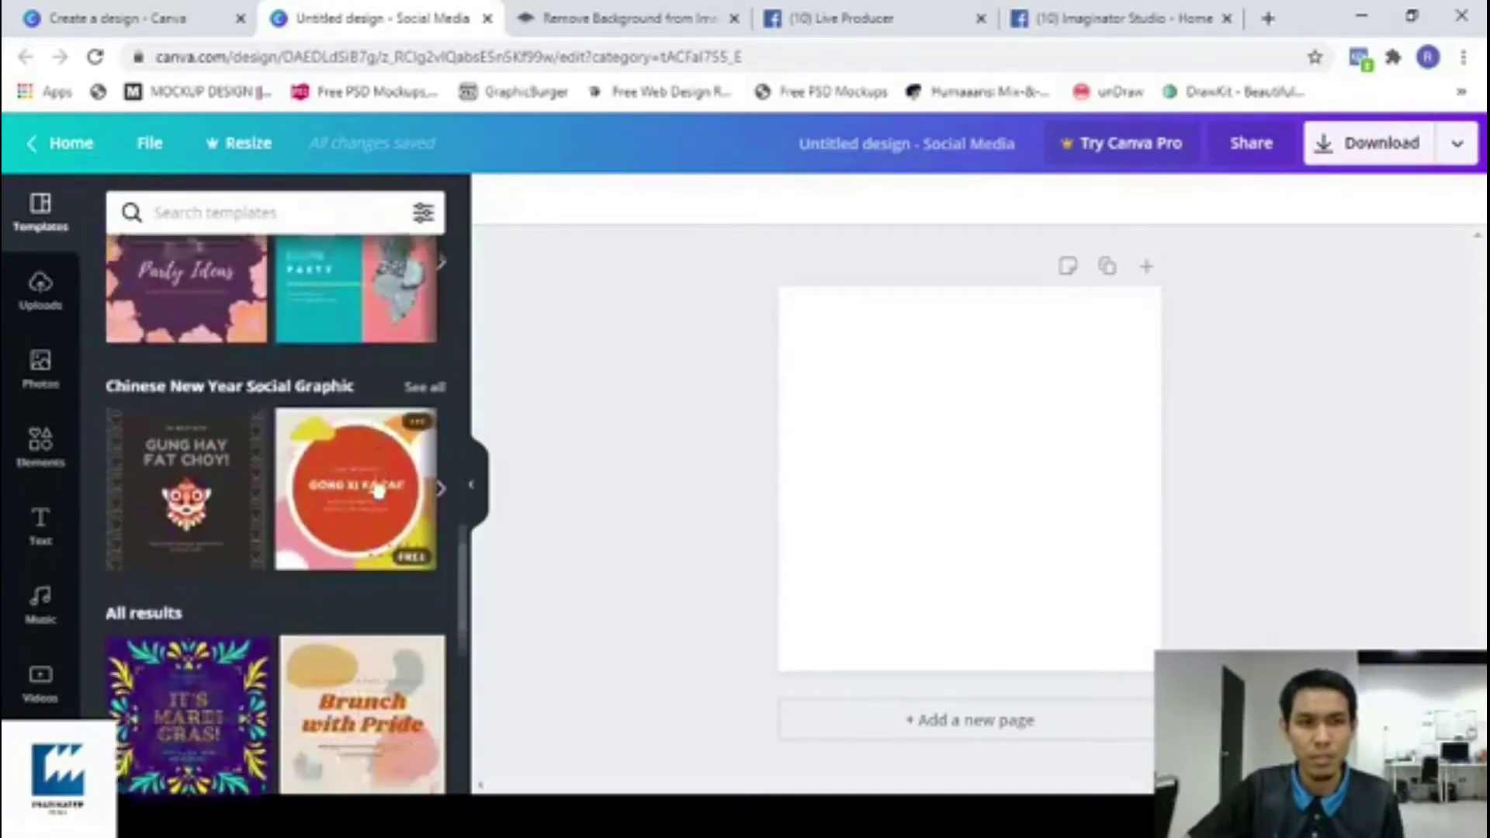
pyautogui.scroll(-6, 264, 481)
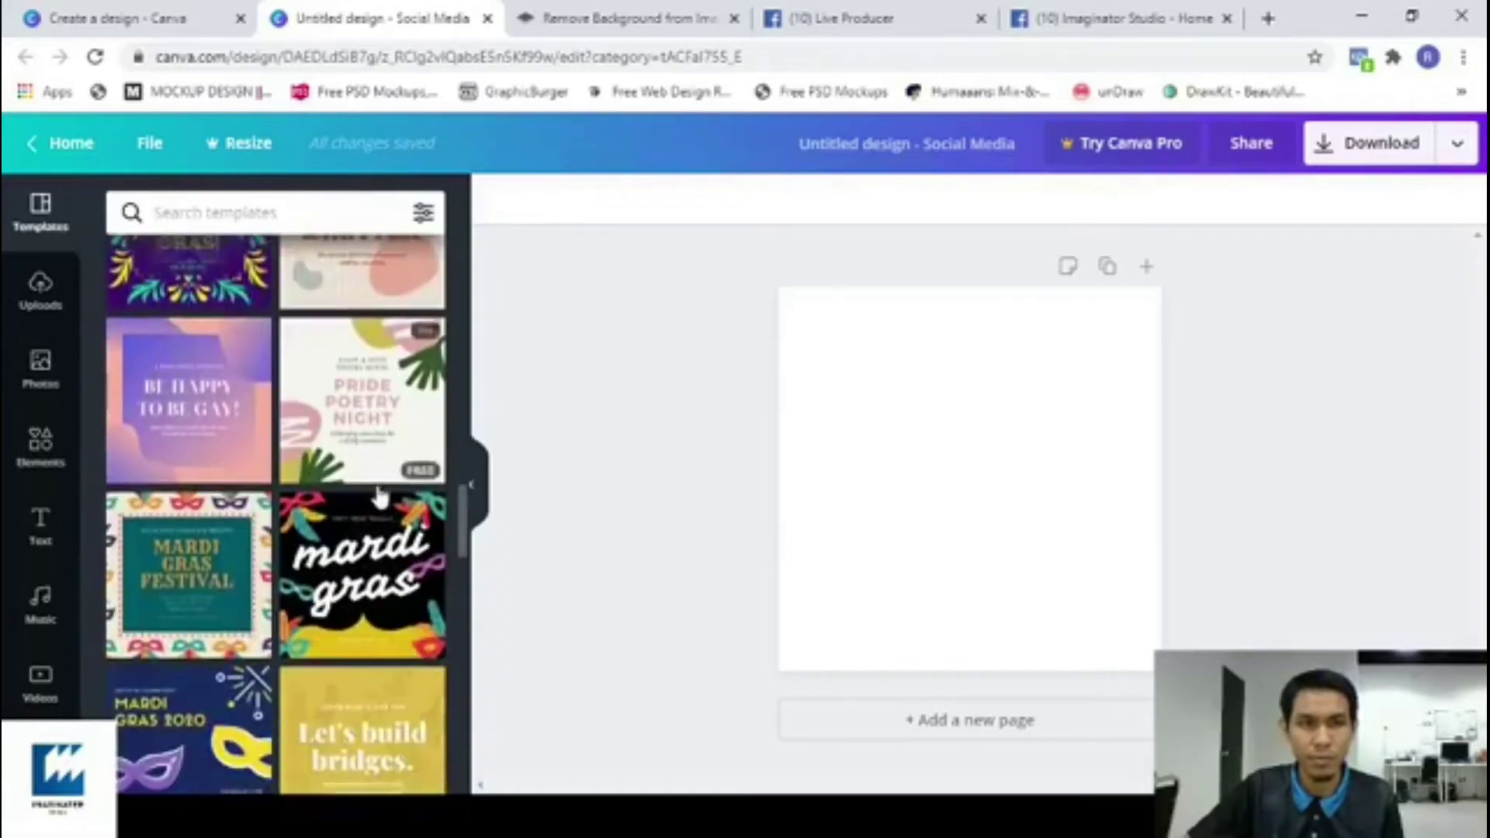
pyautogui.scroll(-10, 249, 500)
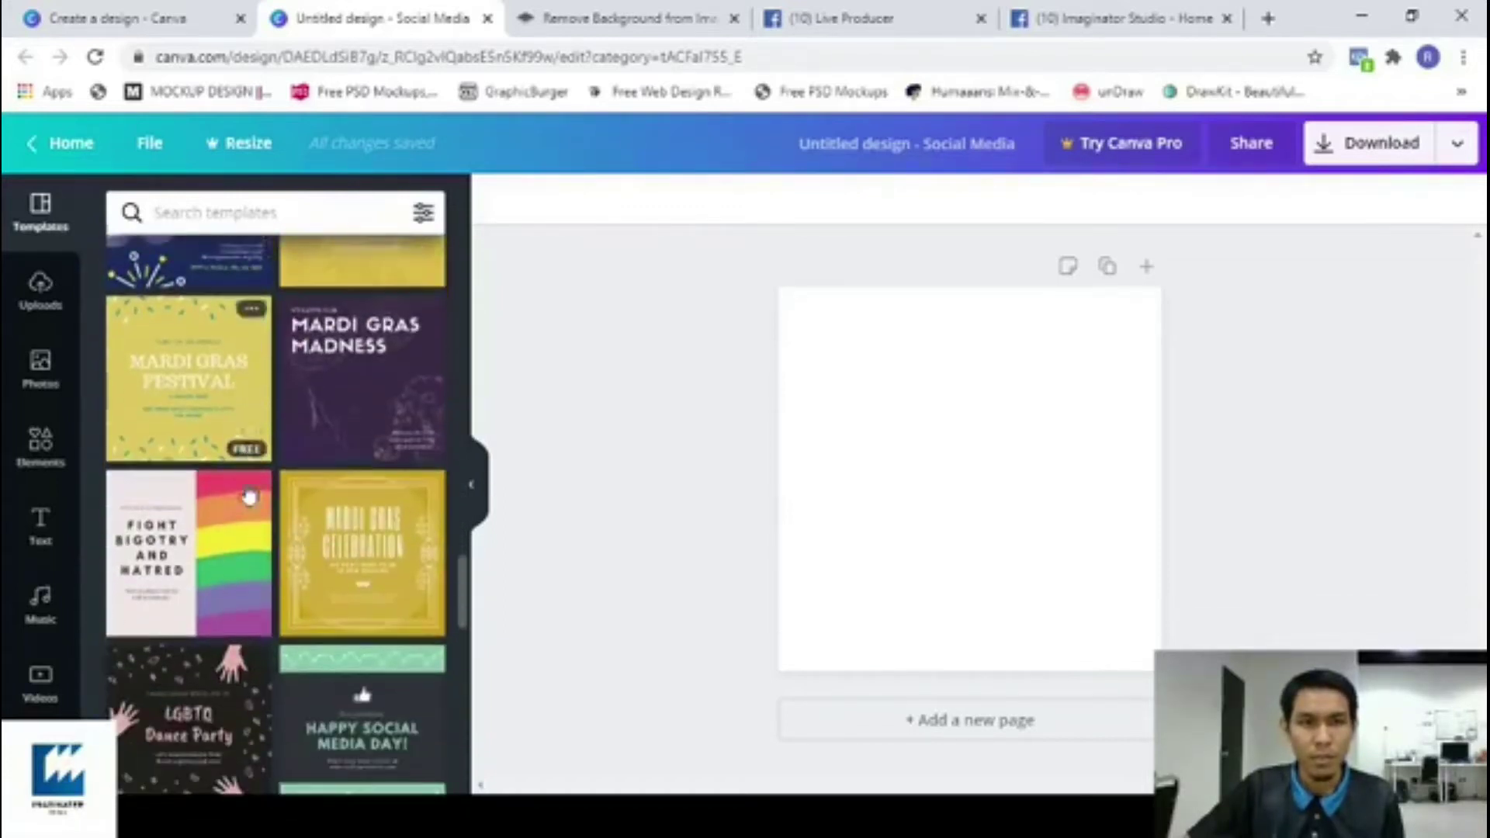
pyautogui.scroll(-9, 371, 500)
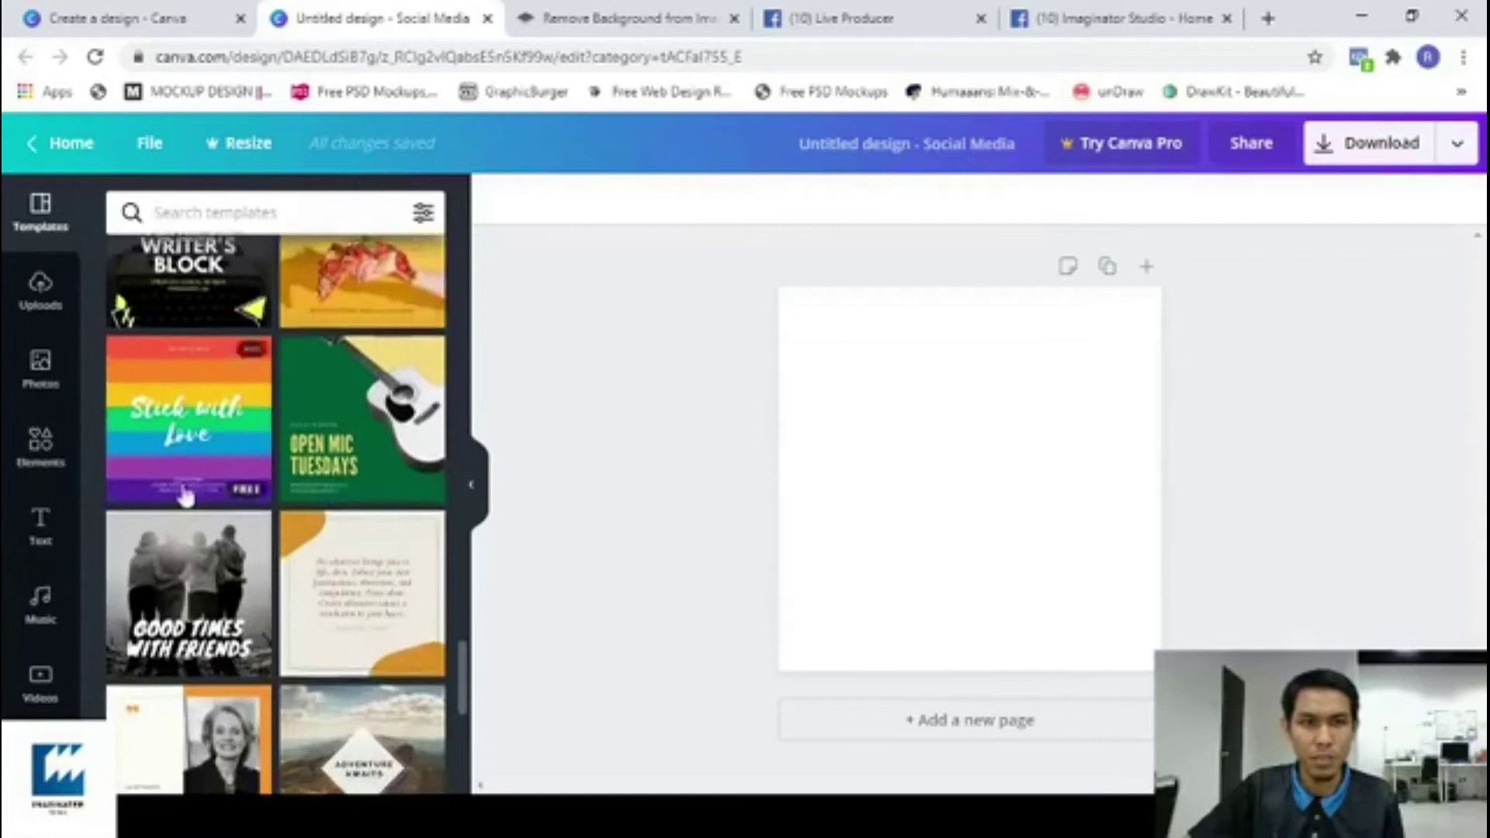
pyautogui.scroll(-6, 309, 467)
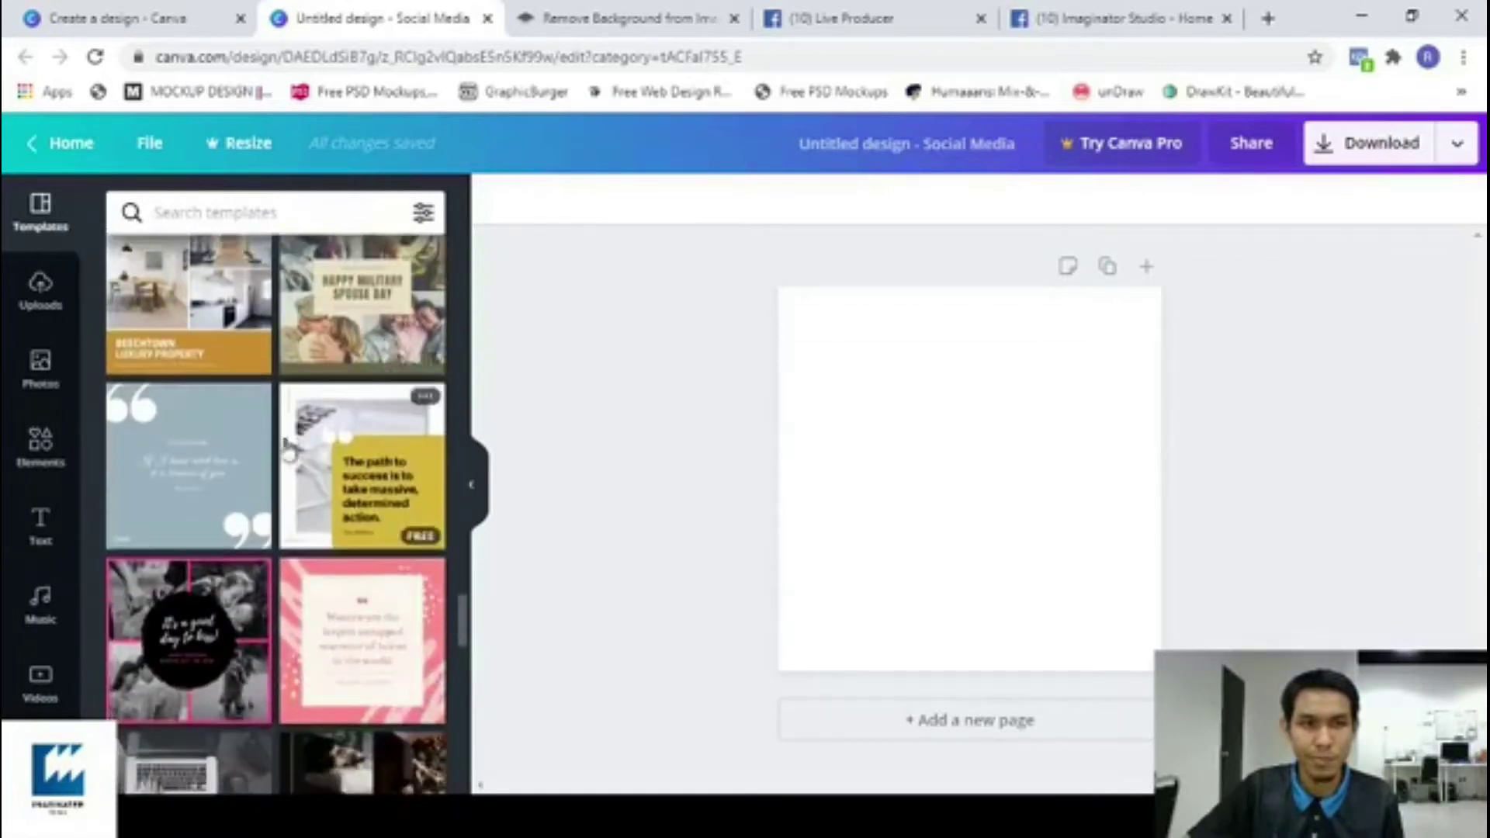
pyautogui.scroll(-5, 233, 450)
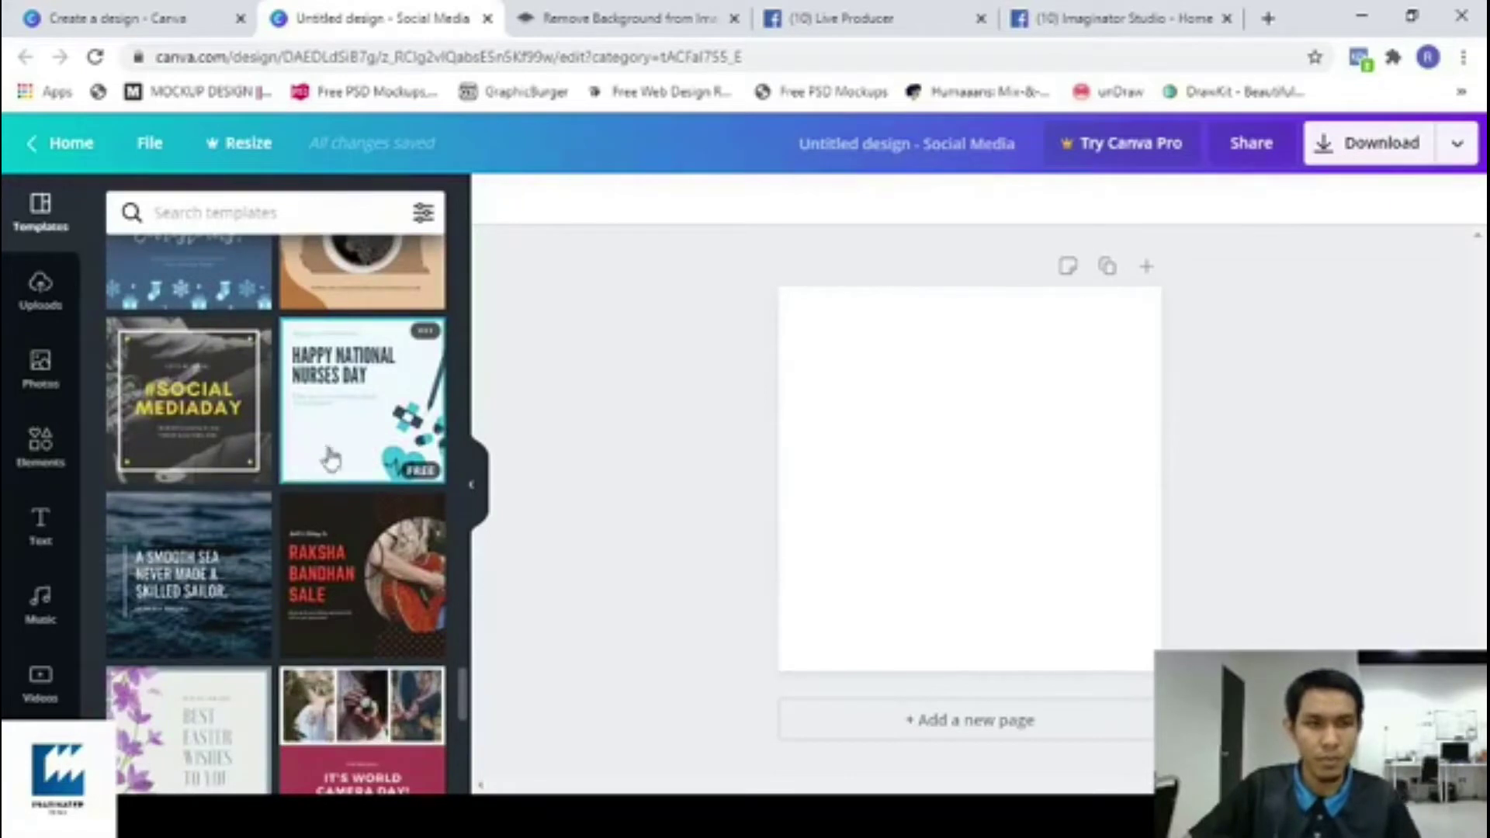
pyautogui.scroll(-6, 314, 454)
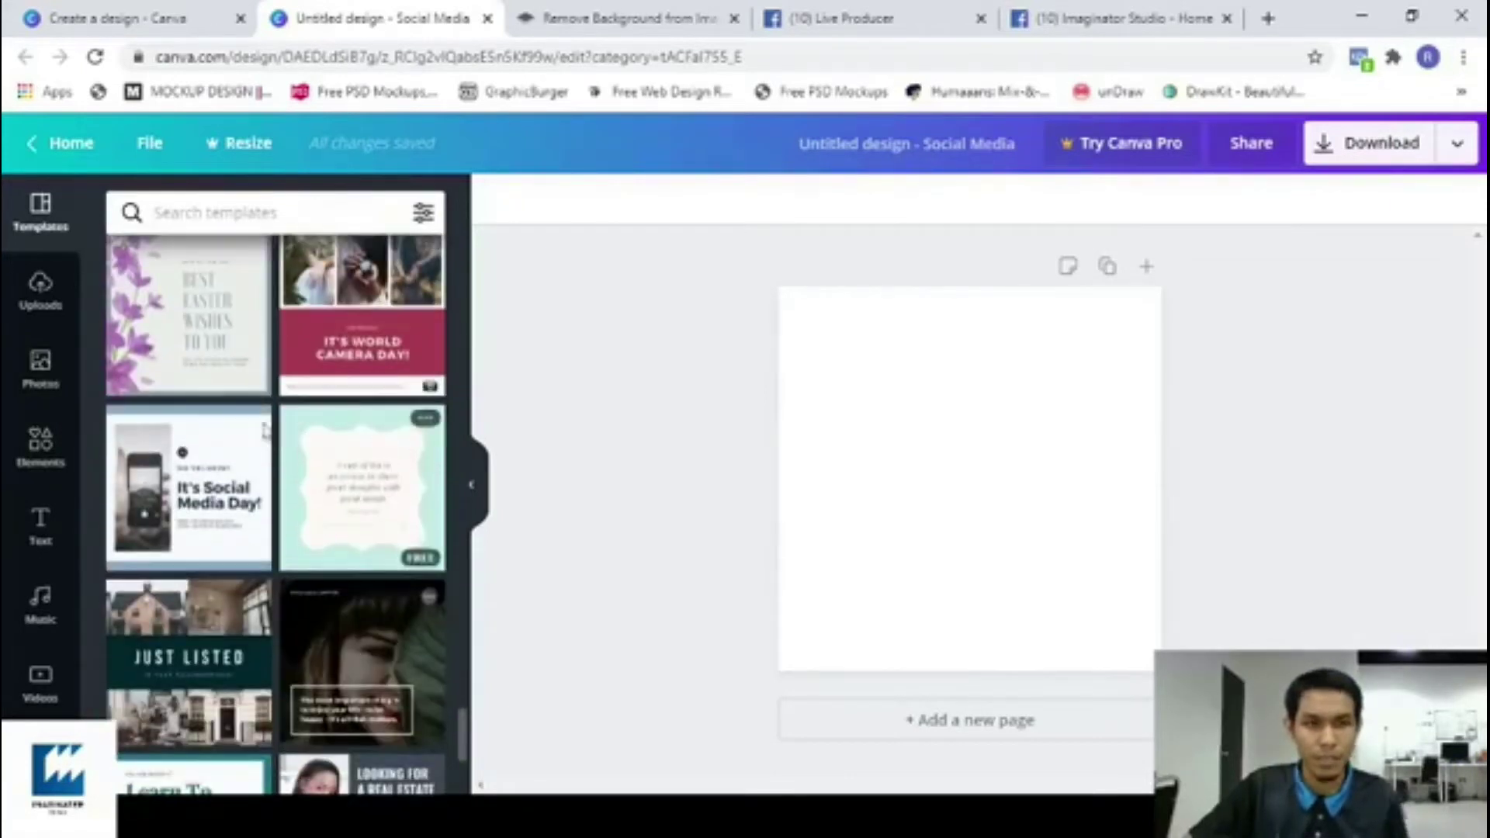
pyautogui.click(229, 475)
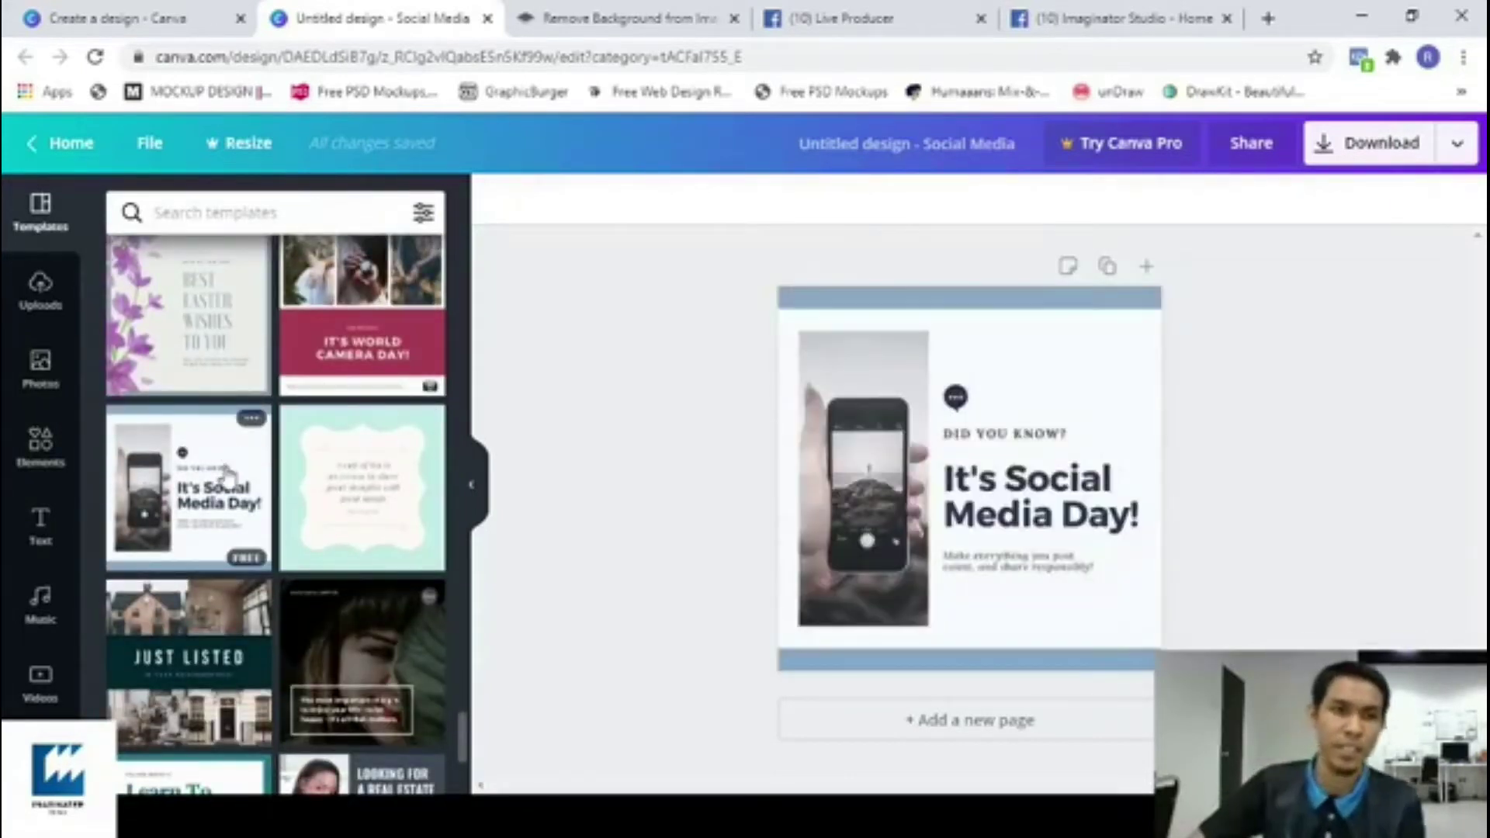
pyautogui.click(778, 588)
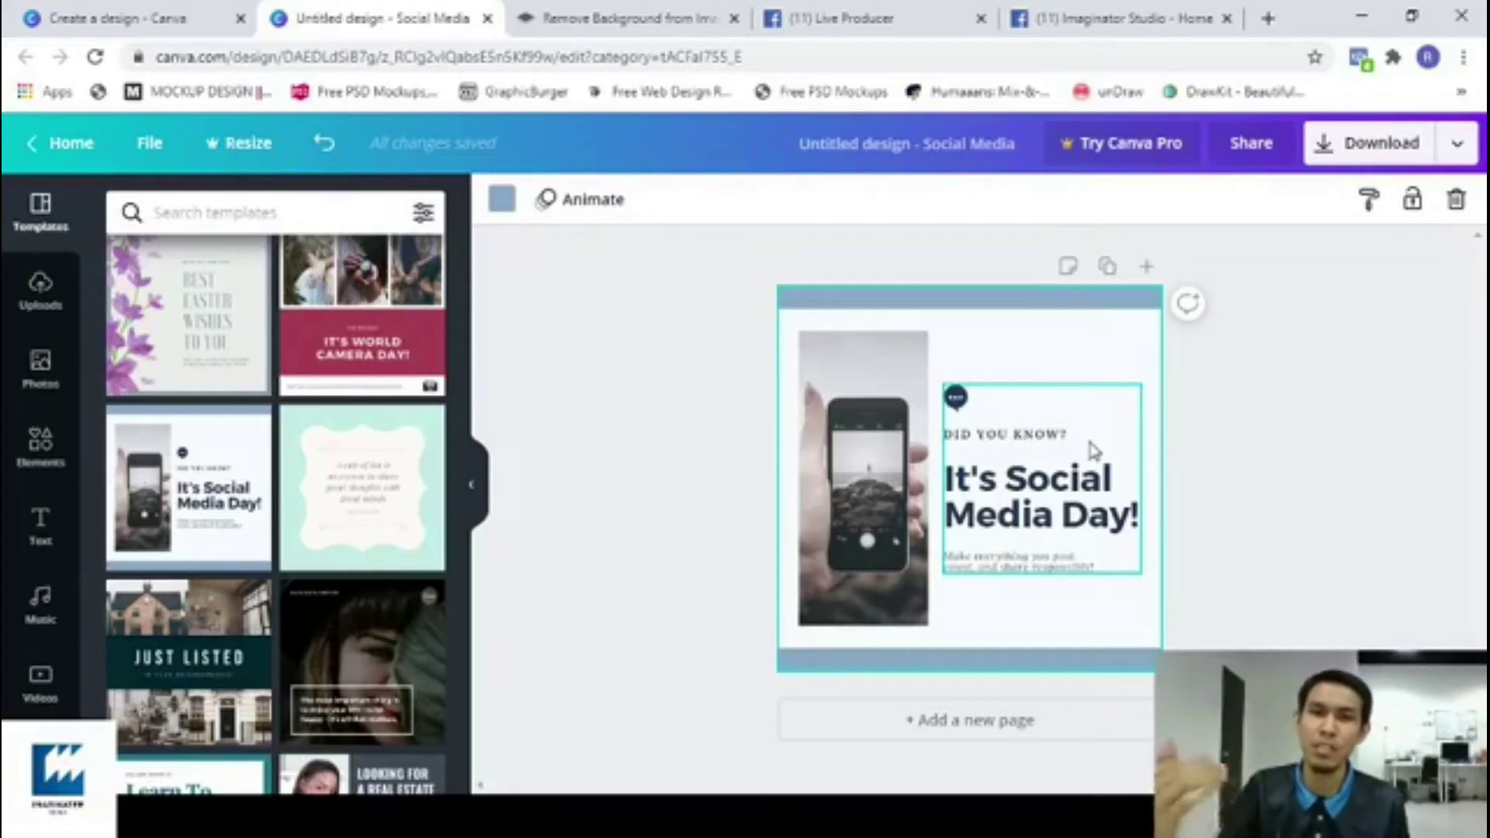
pyautogui.scroll(2, 1091, 450)
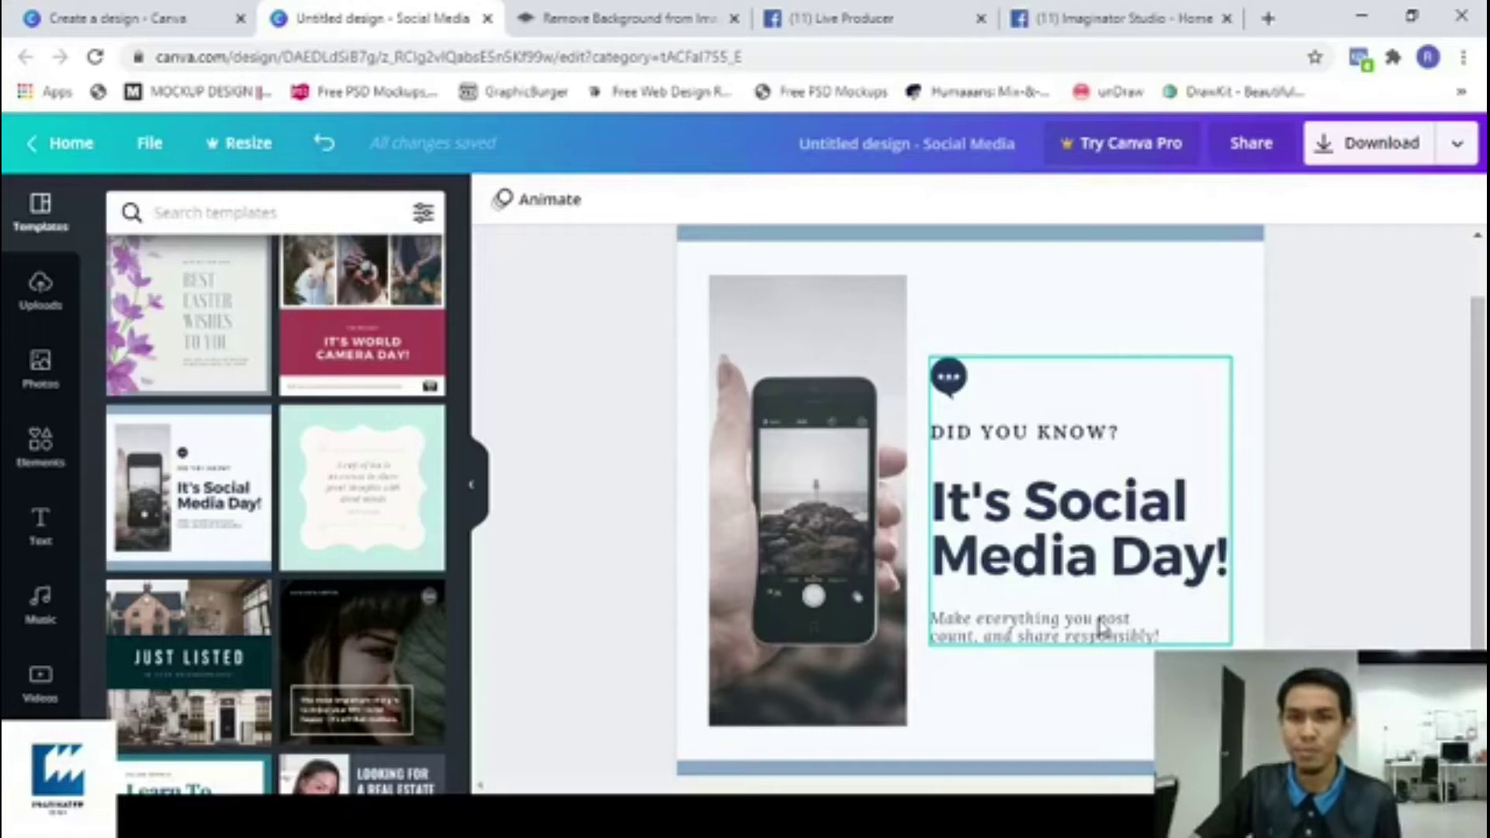
pyautogui.click(1083, 673)
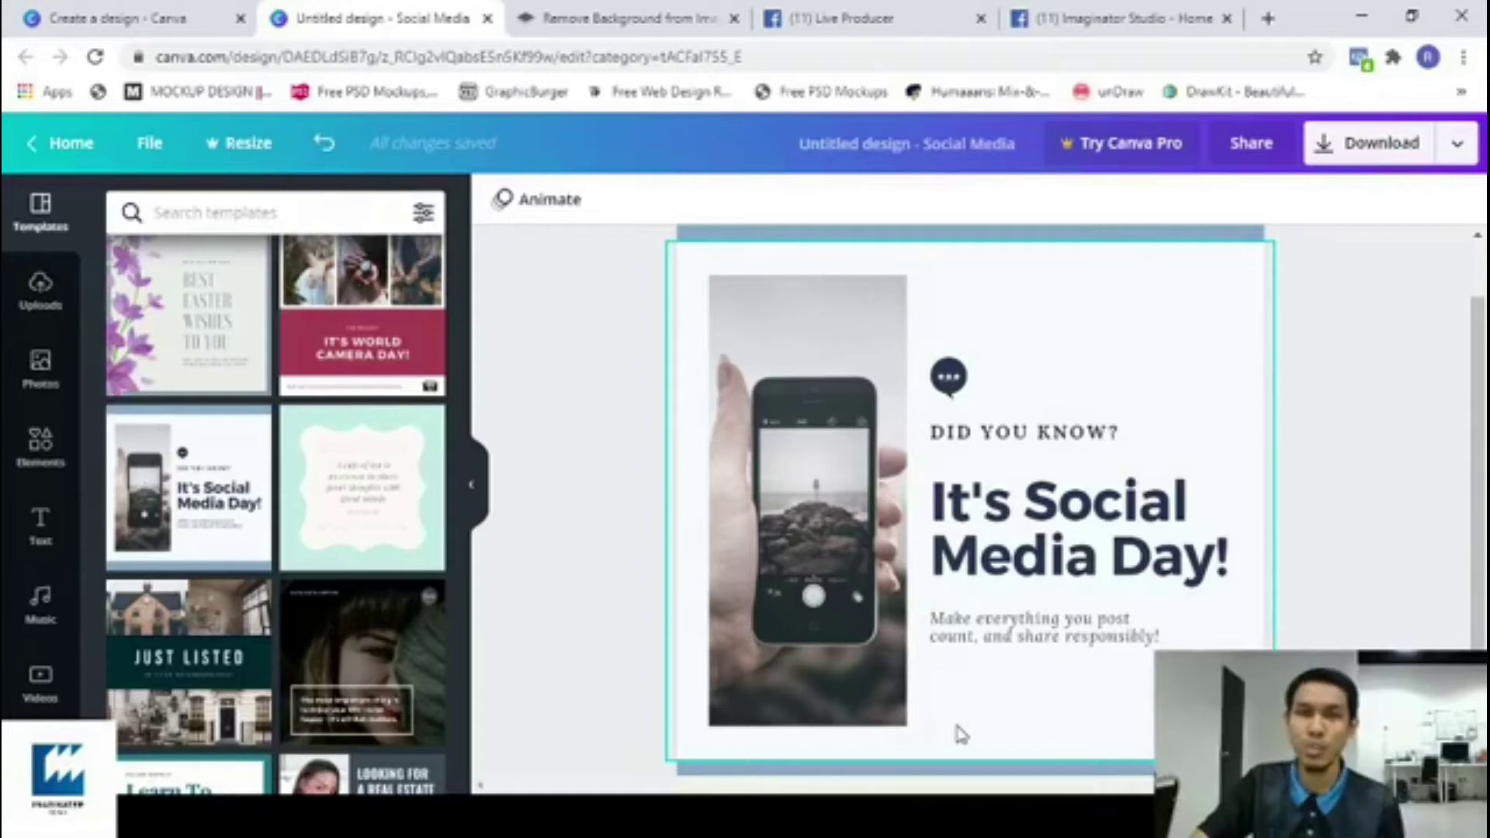
pyautogui.scroll(-2, 963, 734)
pyautogui.click(1081, 504)
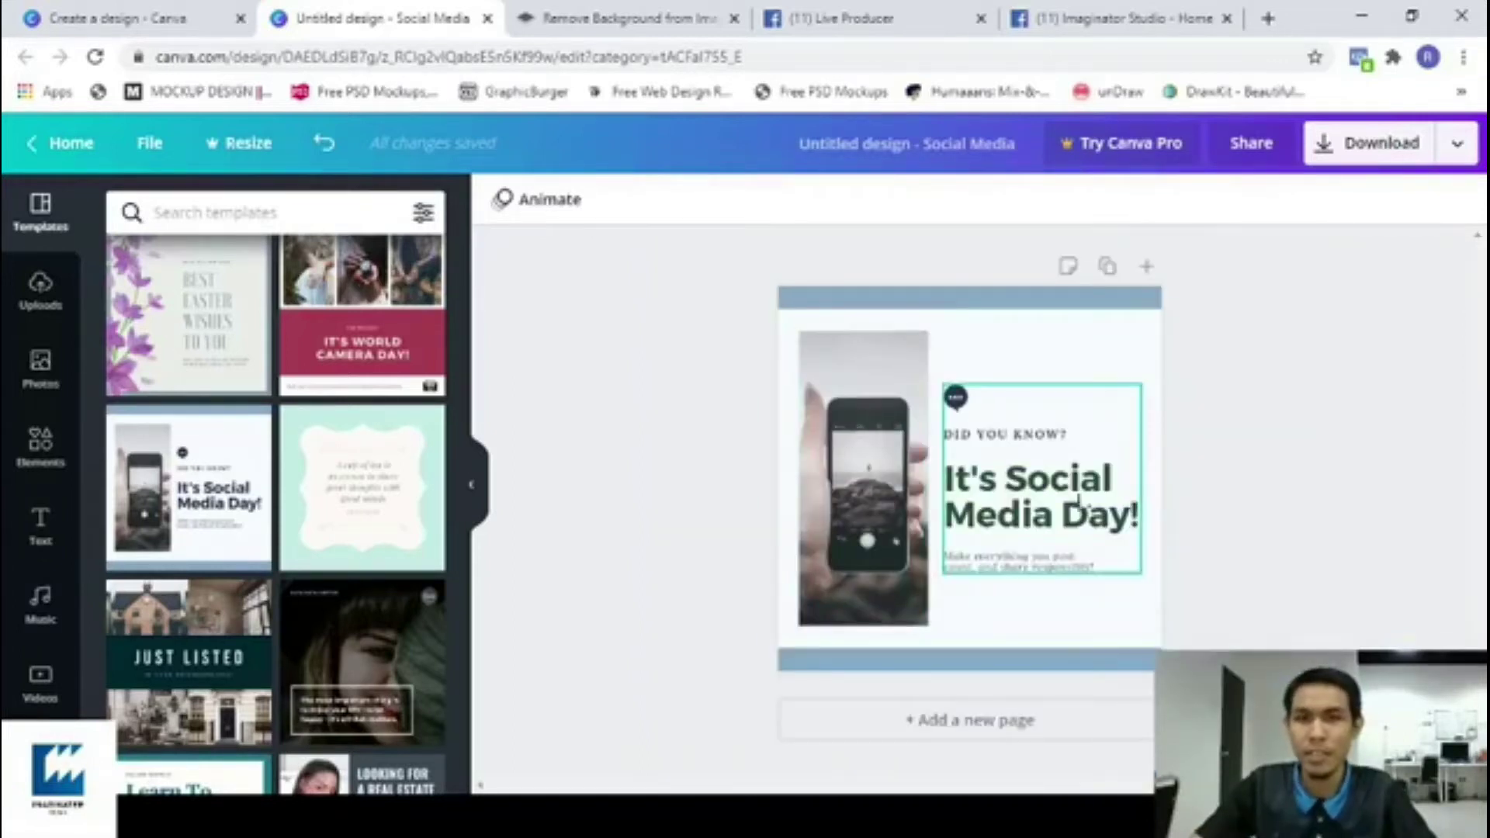
pyautogui.click(1301, 555)
pyautogui.click(1054, 539)
pyautogui.press('Escape')
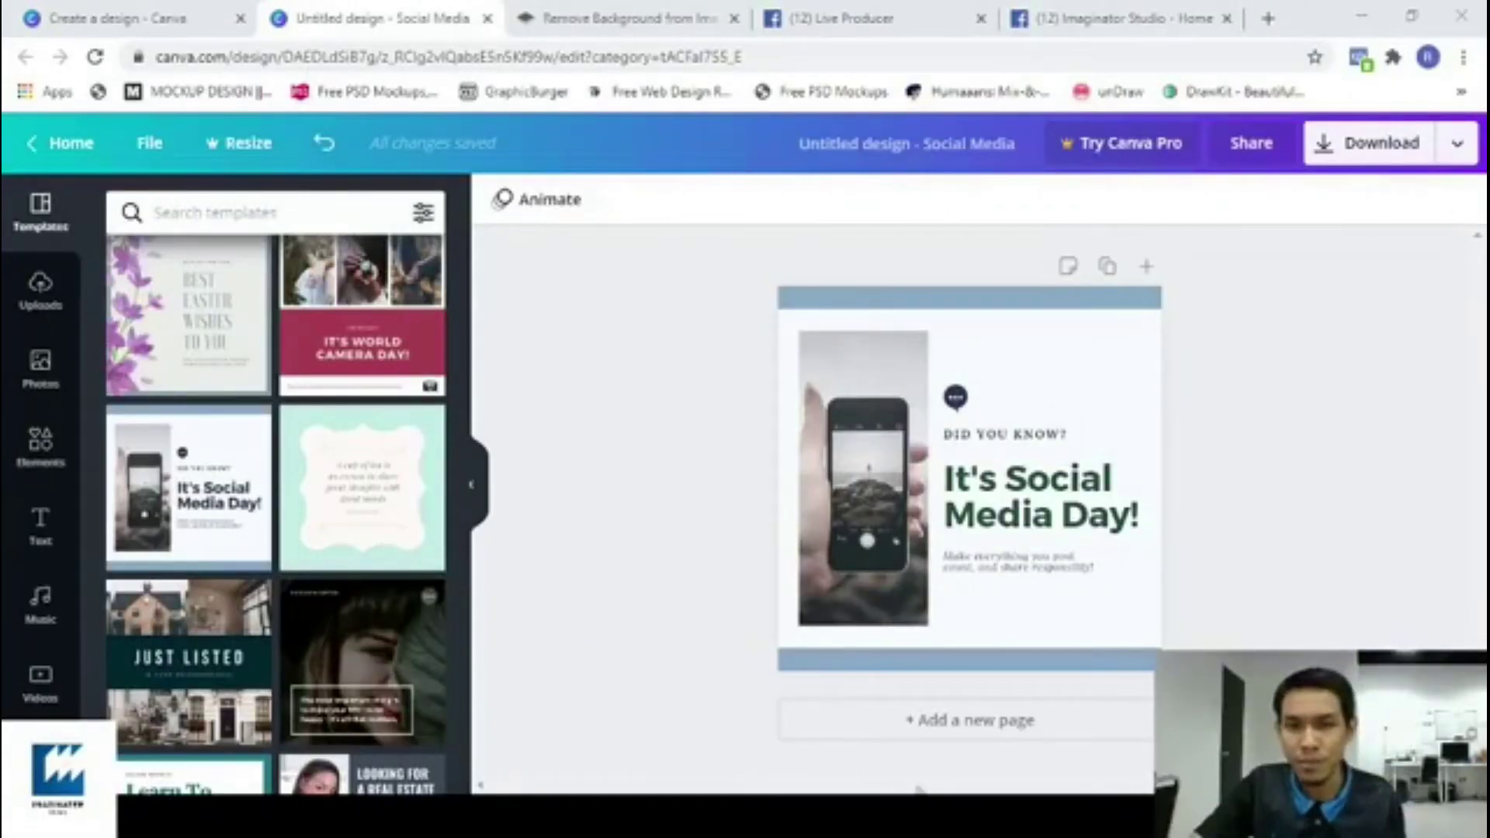
# Replace the "DID YOU KNOW?" line above the heading with "FB LIVE SHARING".
pyautogui.click(954, 399)
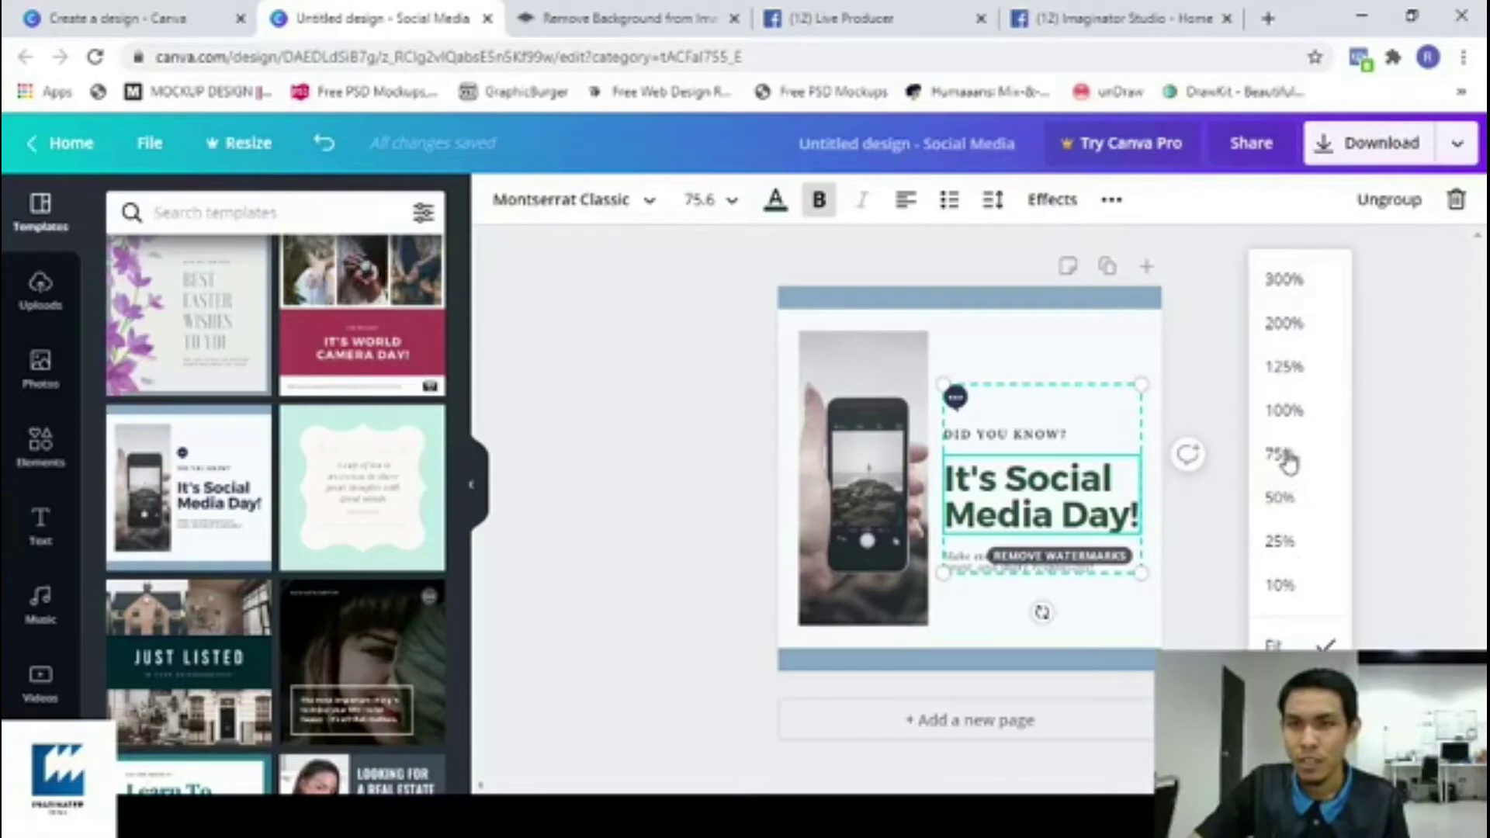
pyautogui.click(1290, 499)
pyautogui.click(1028, 414)
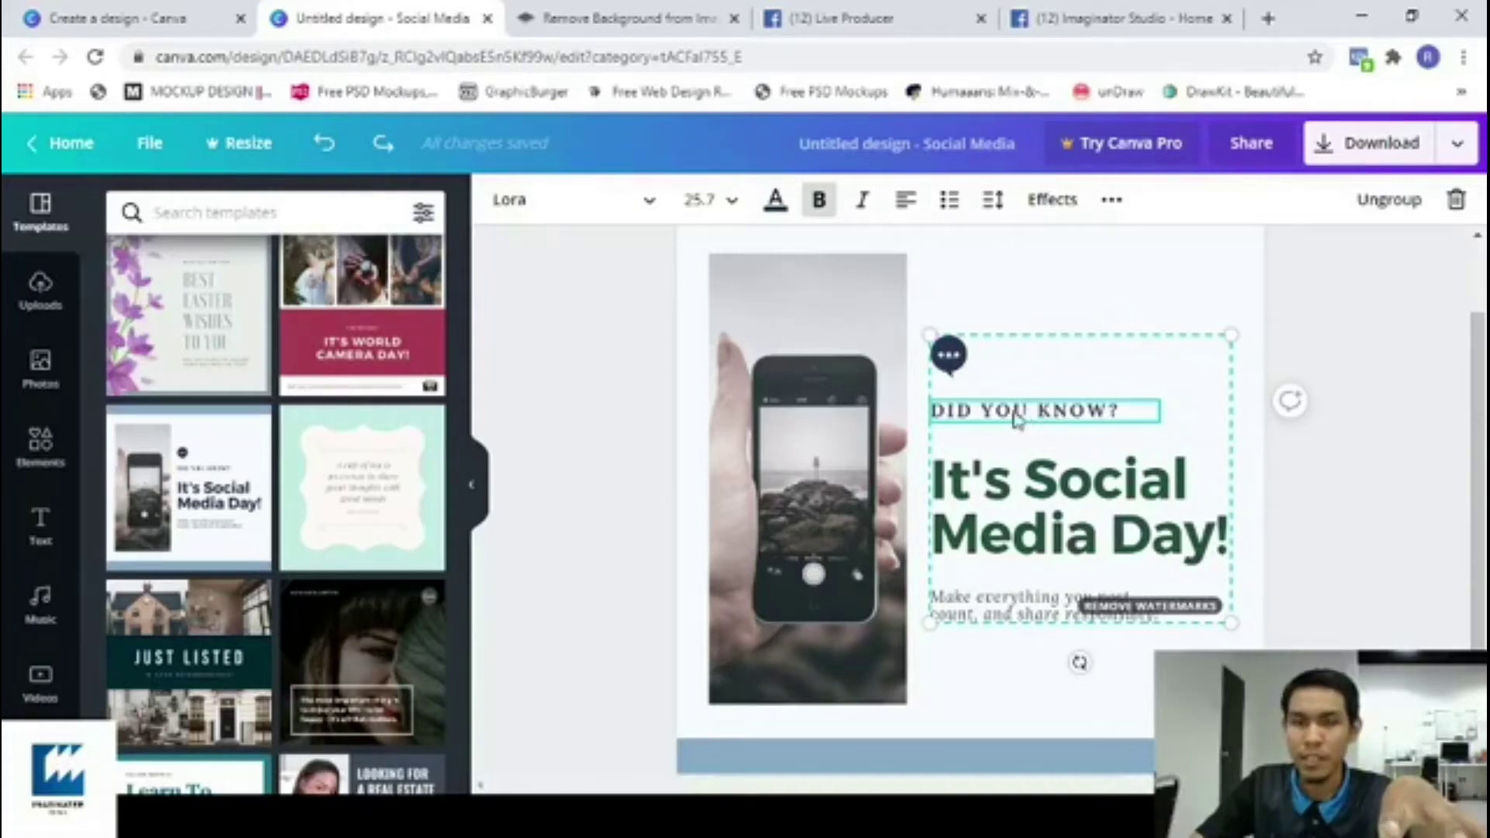
pyautogui.doubleClick(1007, 415)
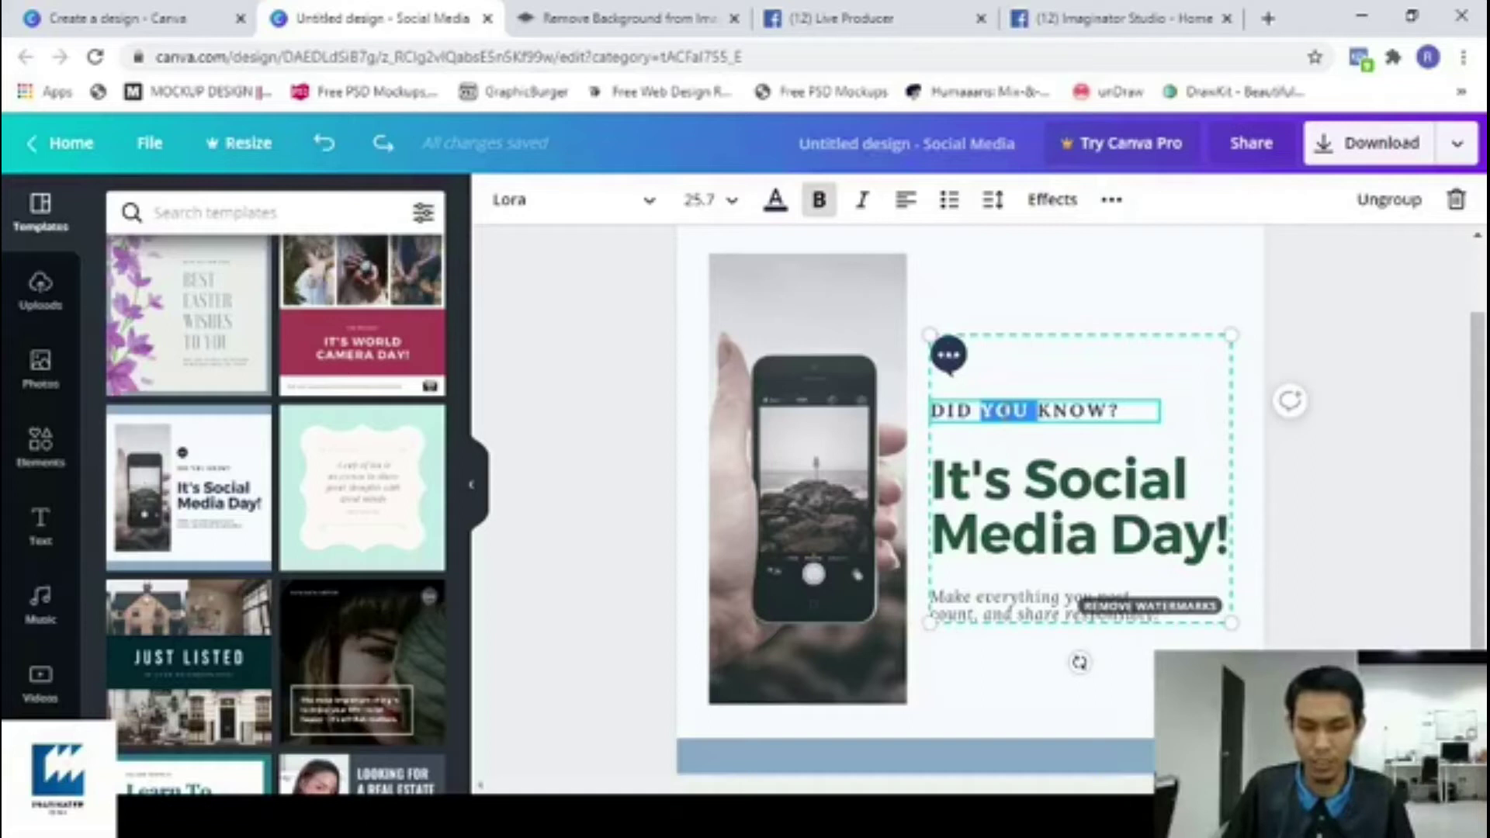
pyautogui.hotkey('ctrl', 'a')
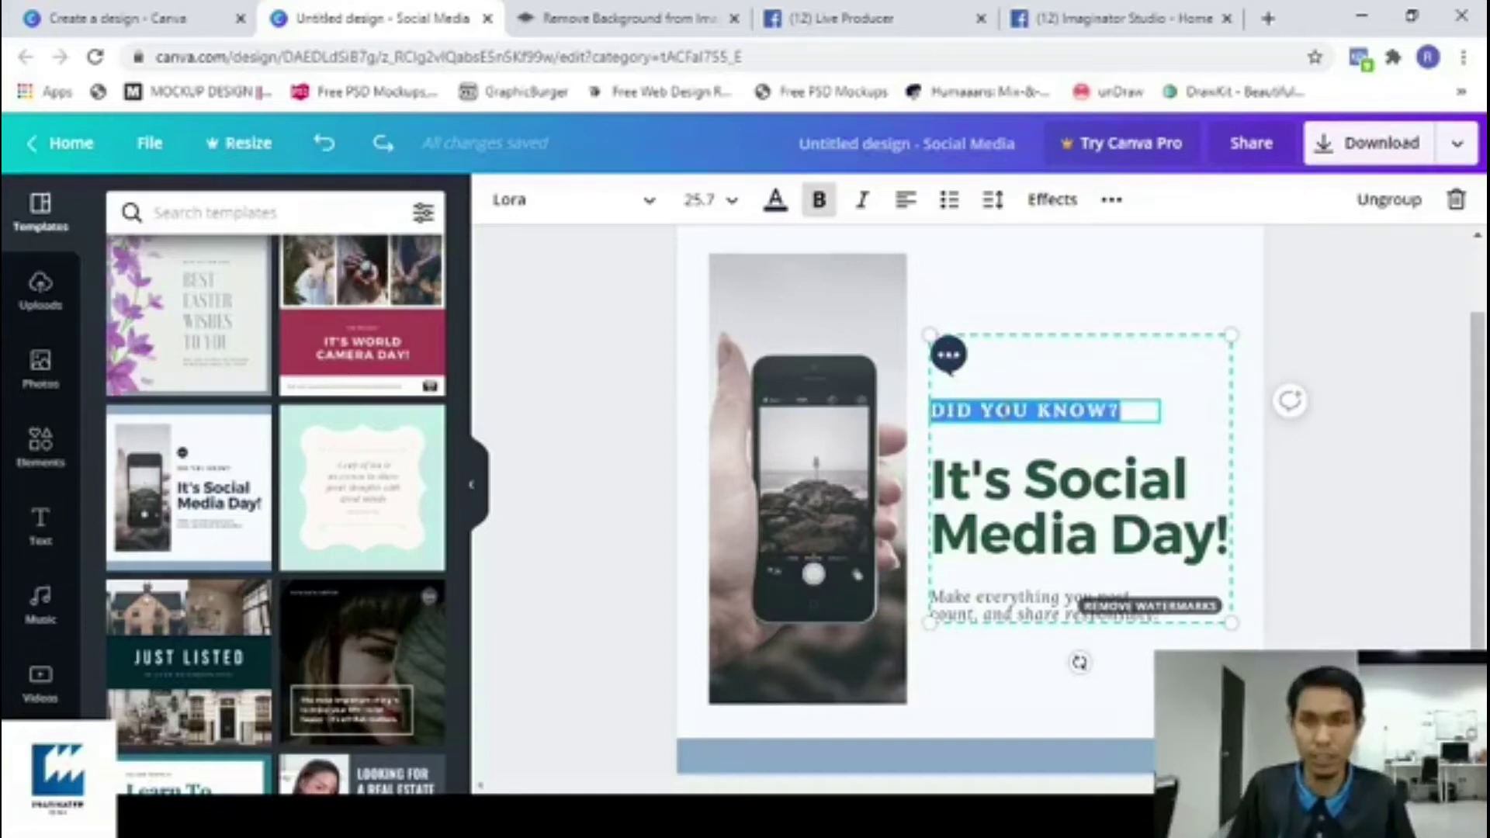
pyautogui.write('FB')
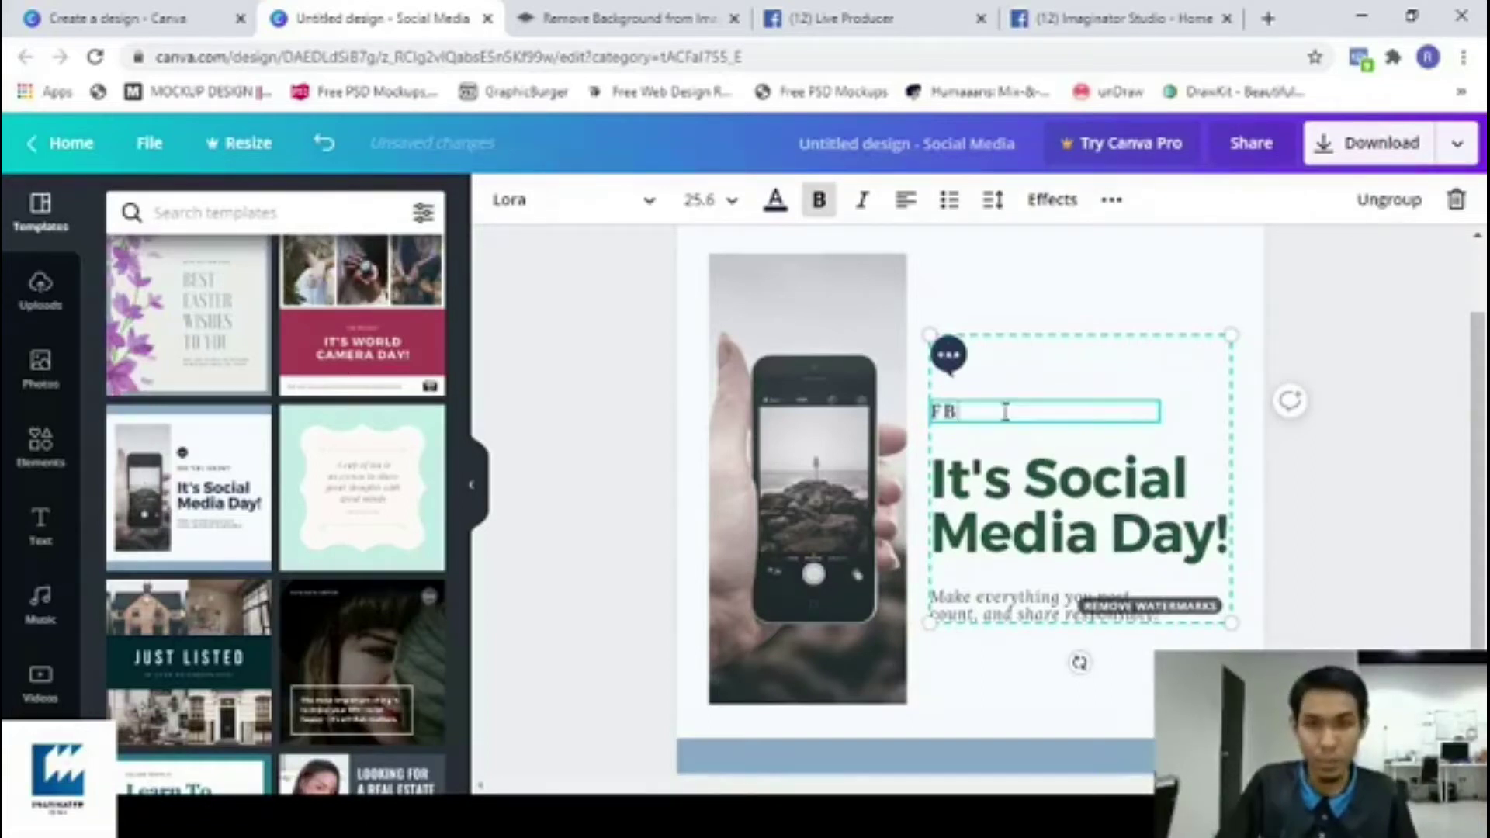
pyautogui.write(' LIVE SHARING')
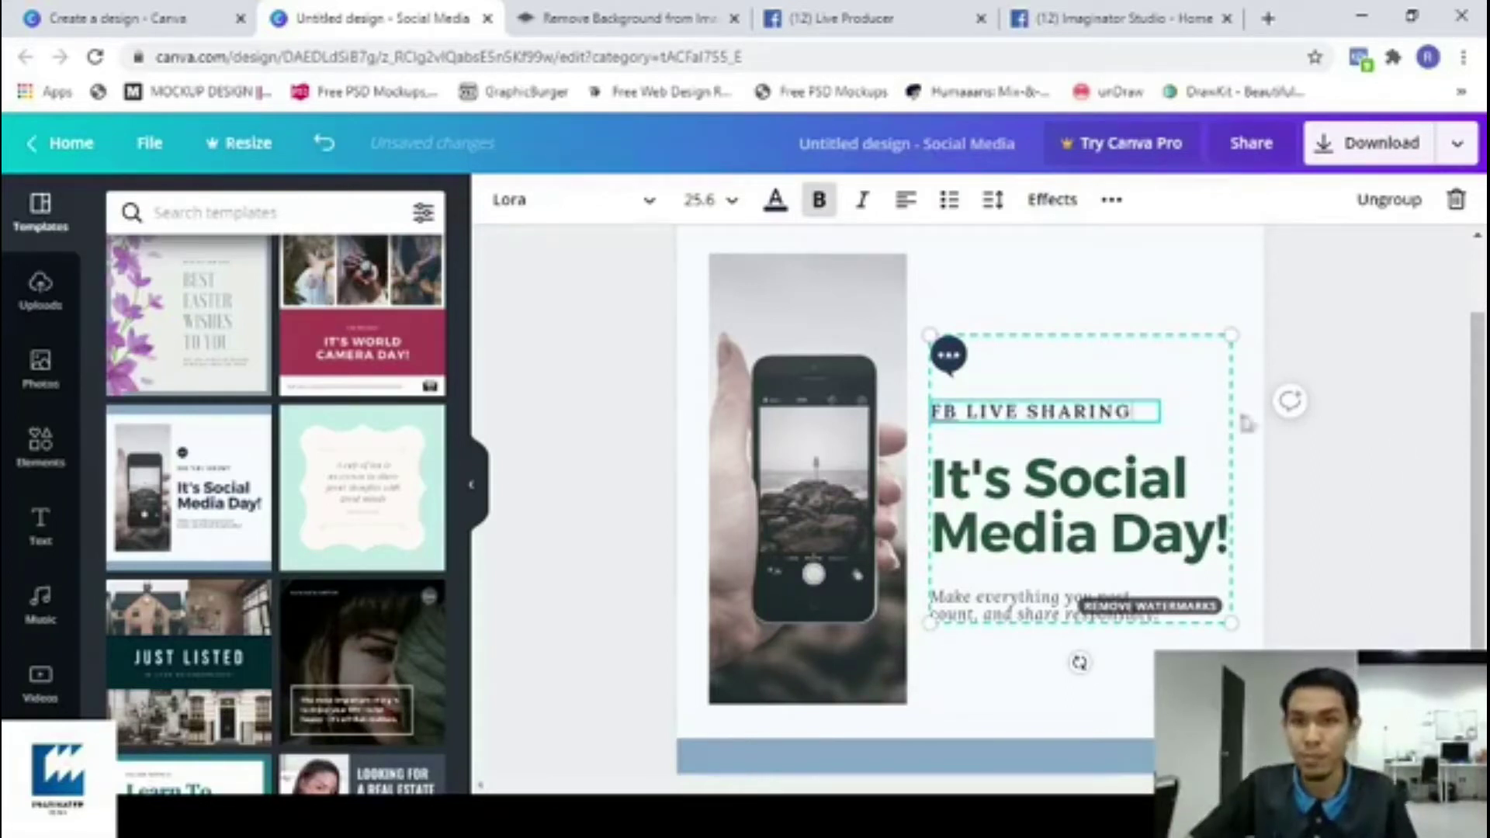
# Replace the main heading "It's Social Media Day!" with "DESIGN POSTER DI CANVA".
pyautogui.click(1097, 491)
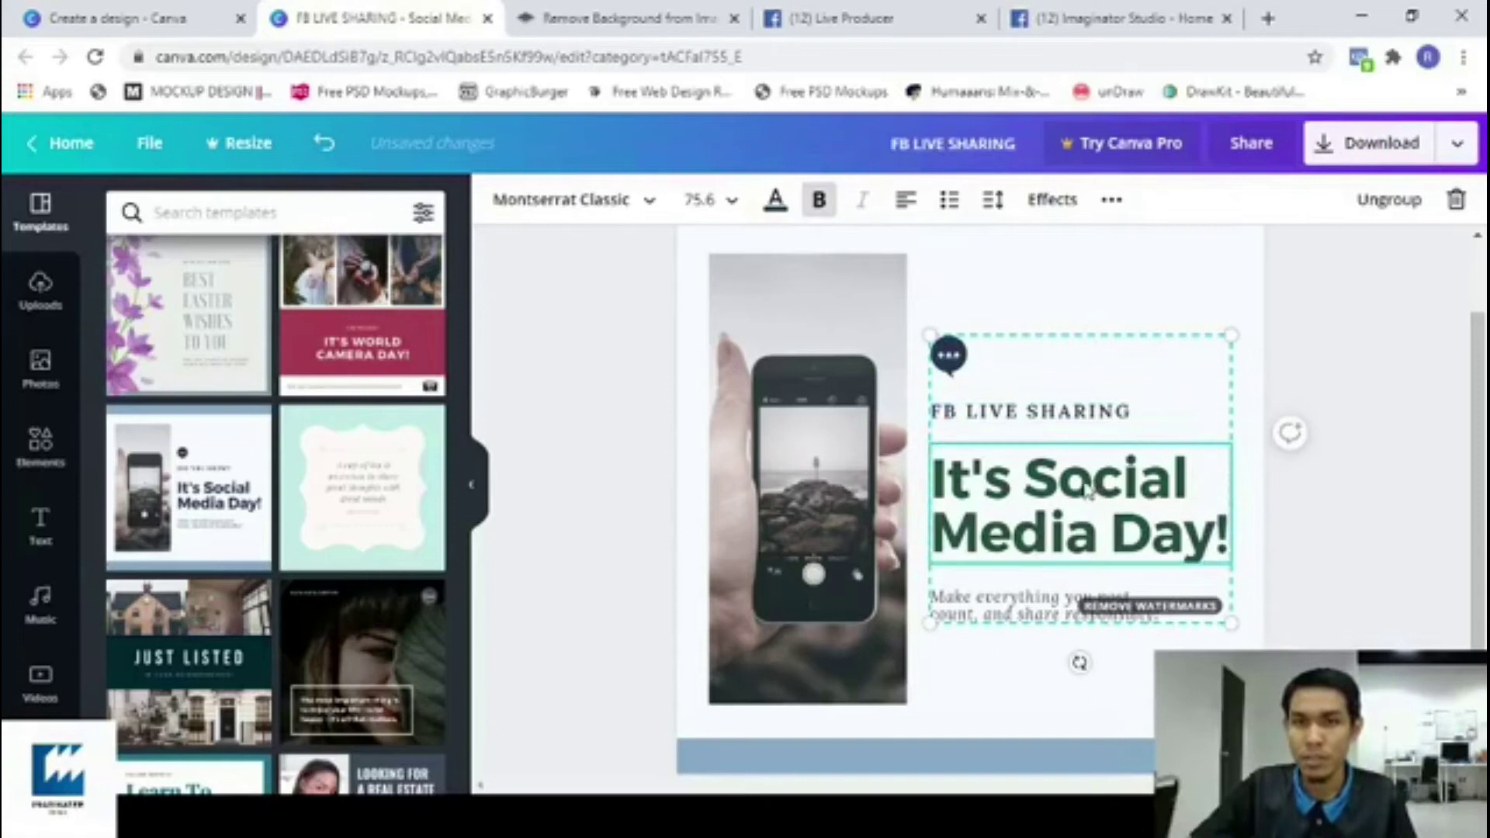
pyautogui.doubleClick(1086, 489)
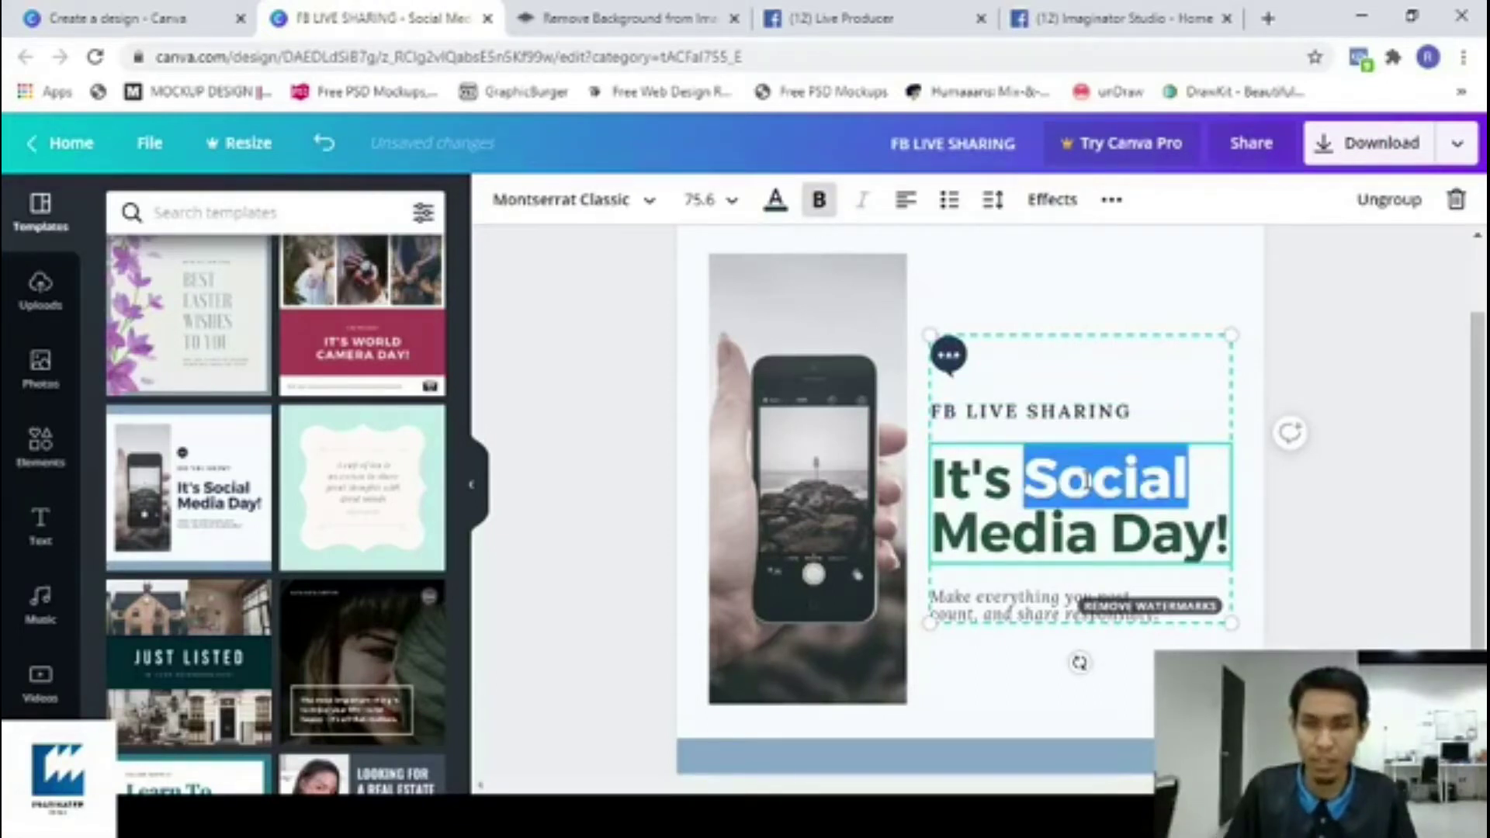
pyautogui.tripleClick(1085, 481)
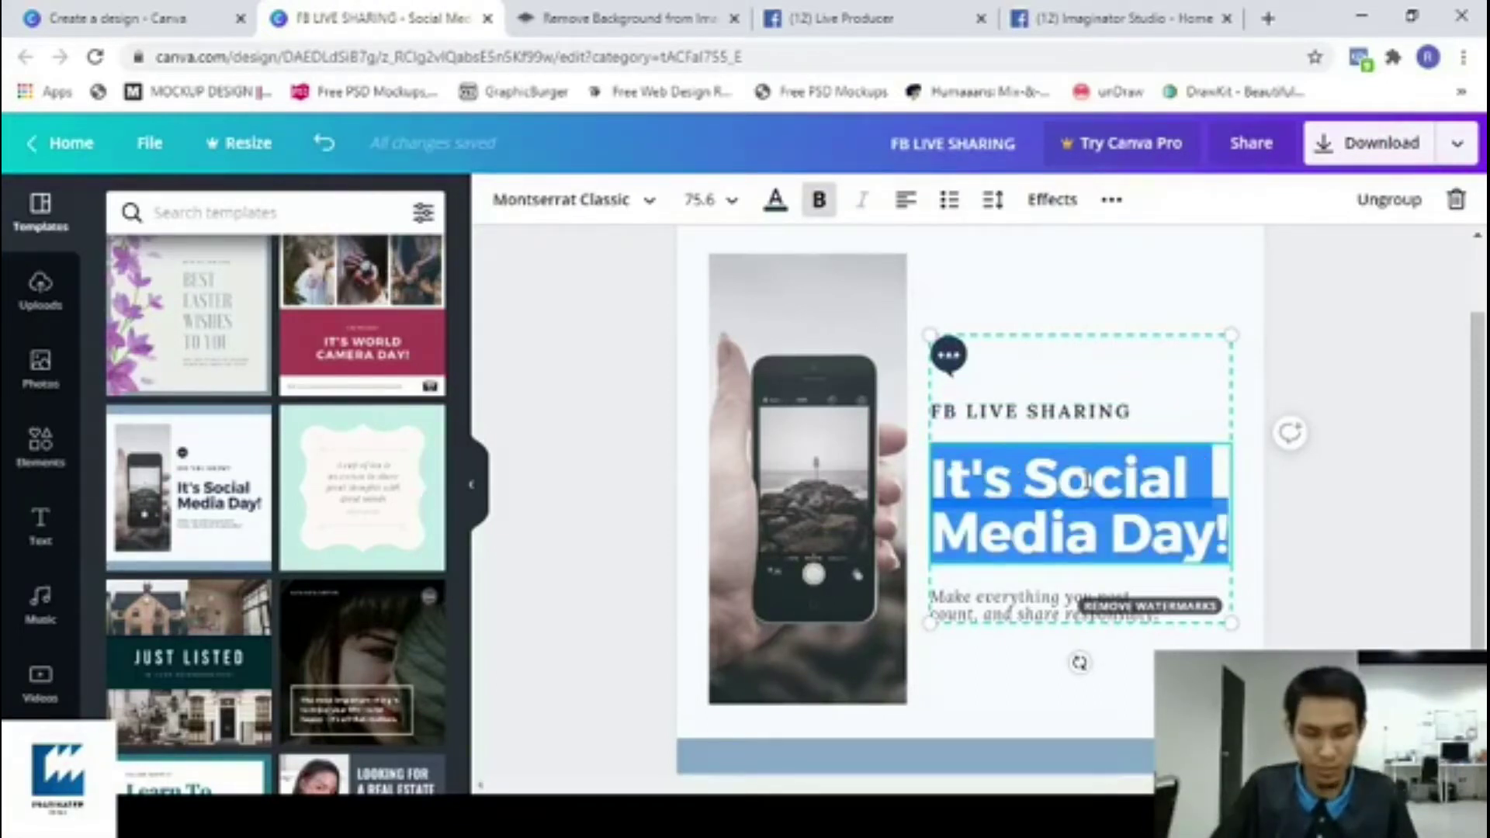
pyautogui.write('DESIGN')
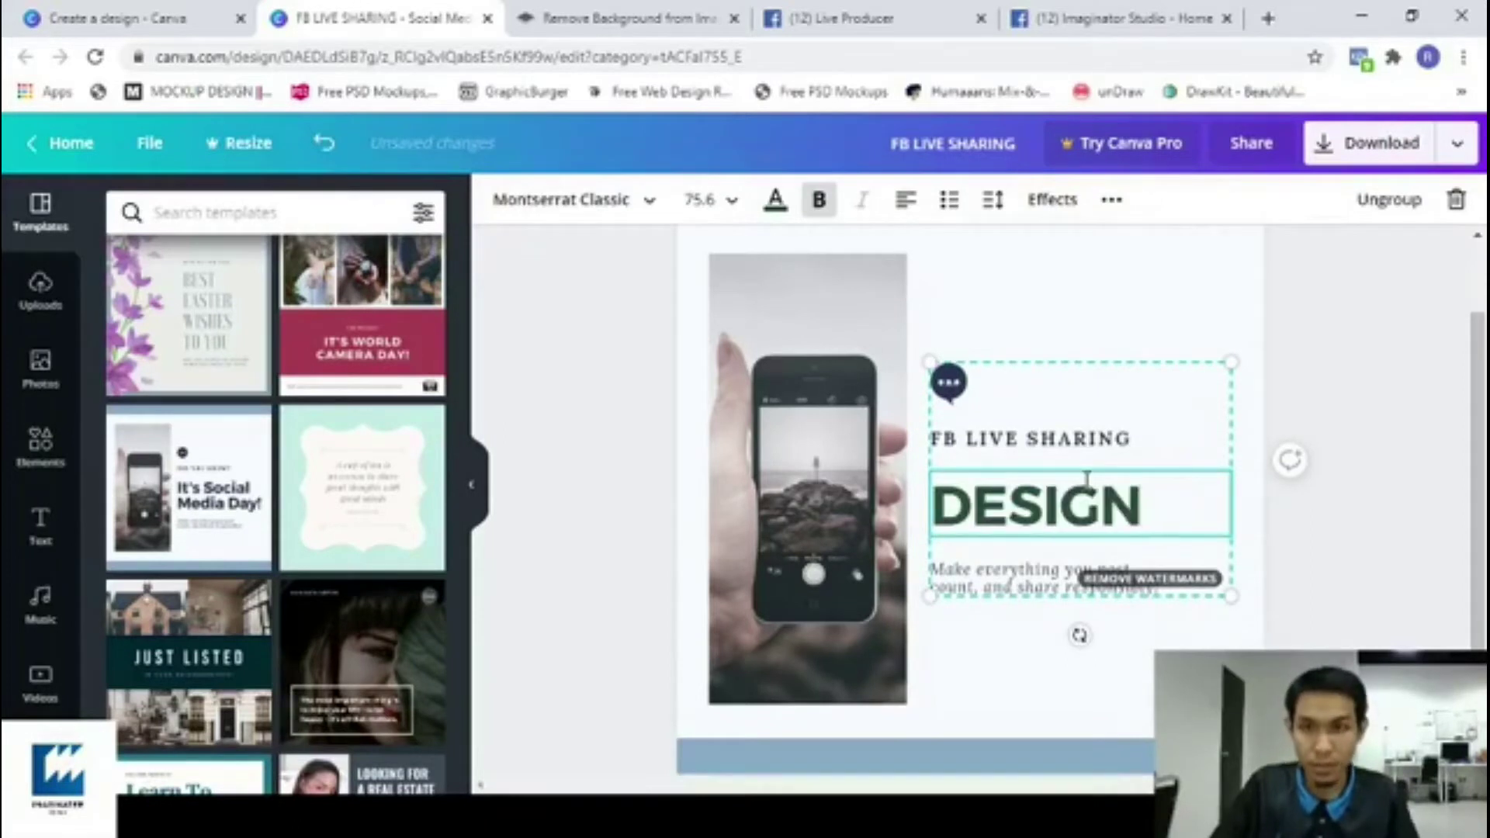
pyautogui.write(' POSTER DI CANCA')
pyautogui.press('BackSpace')
pyautogui.press('BackSpace')
pyautogui.write('VA')
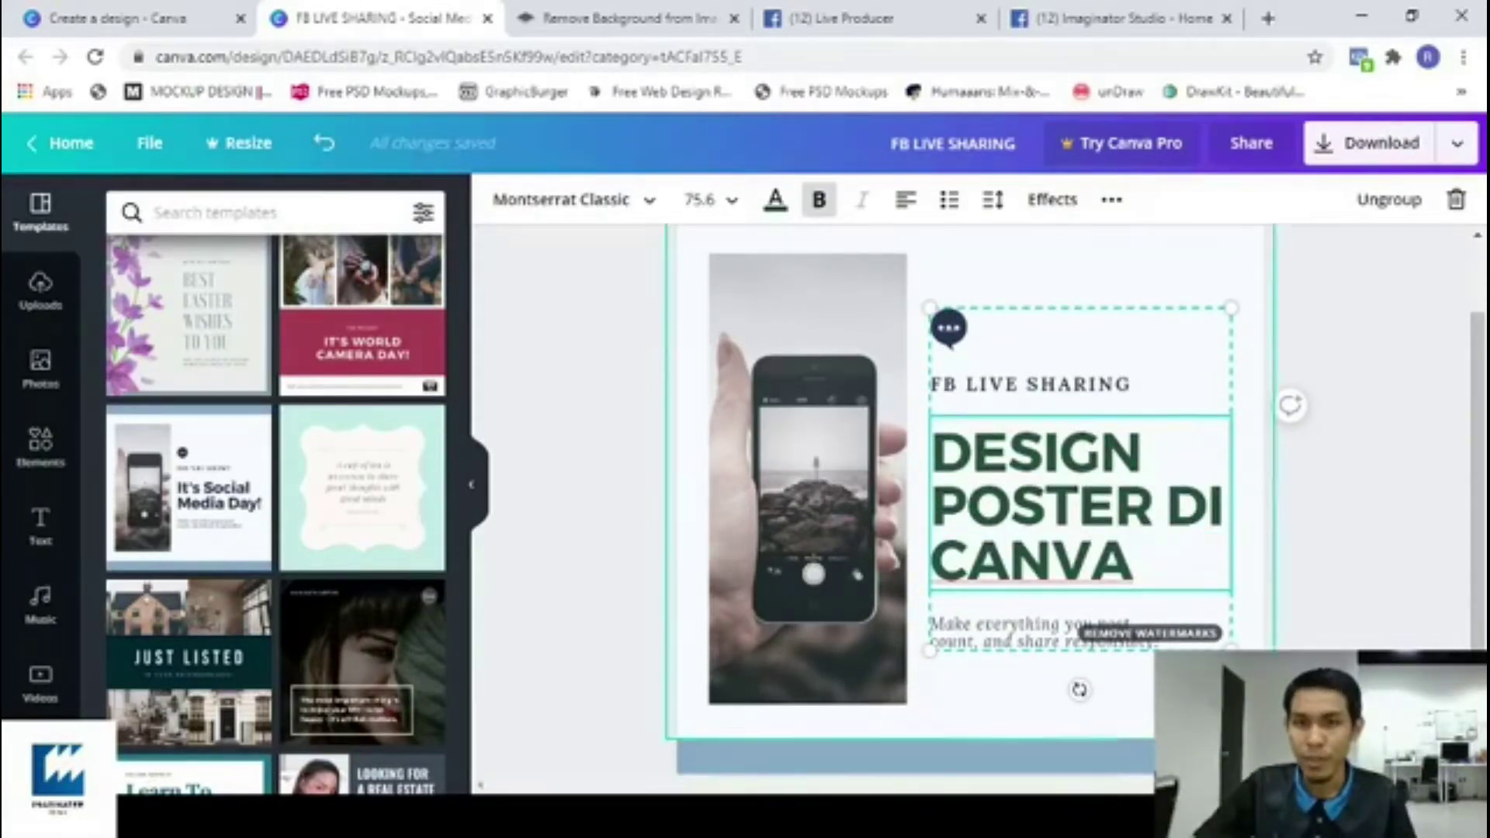
# Replace the italic tagline below the heading with "Cara mudah design poster iklan di canva.com".
pyautogui.click(1019, 637)
pyautogui.tripleClick(1018, 636)
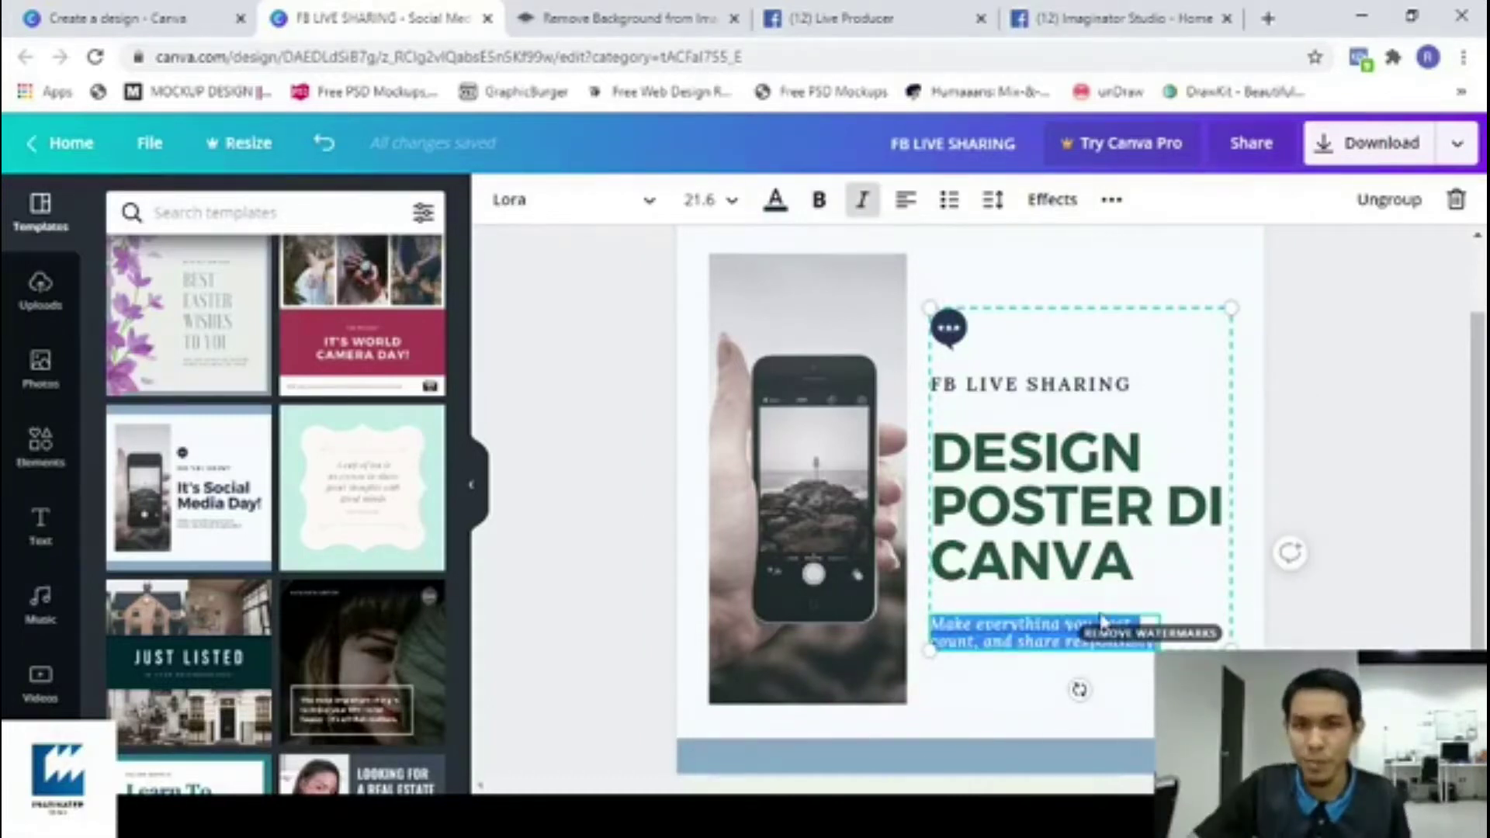
pyautogui.write('Cara mudah design')
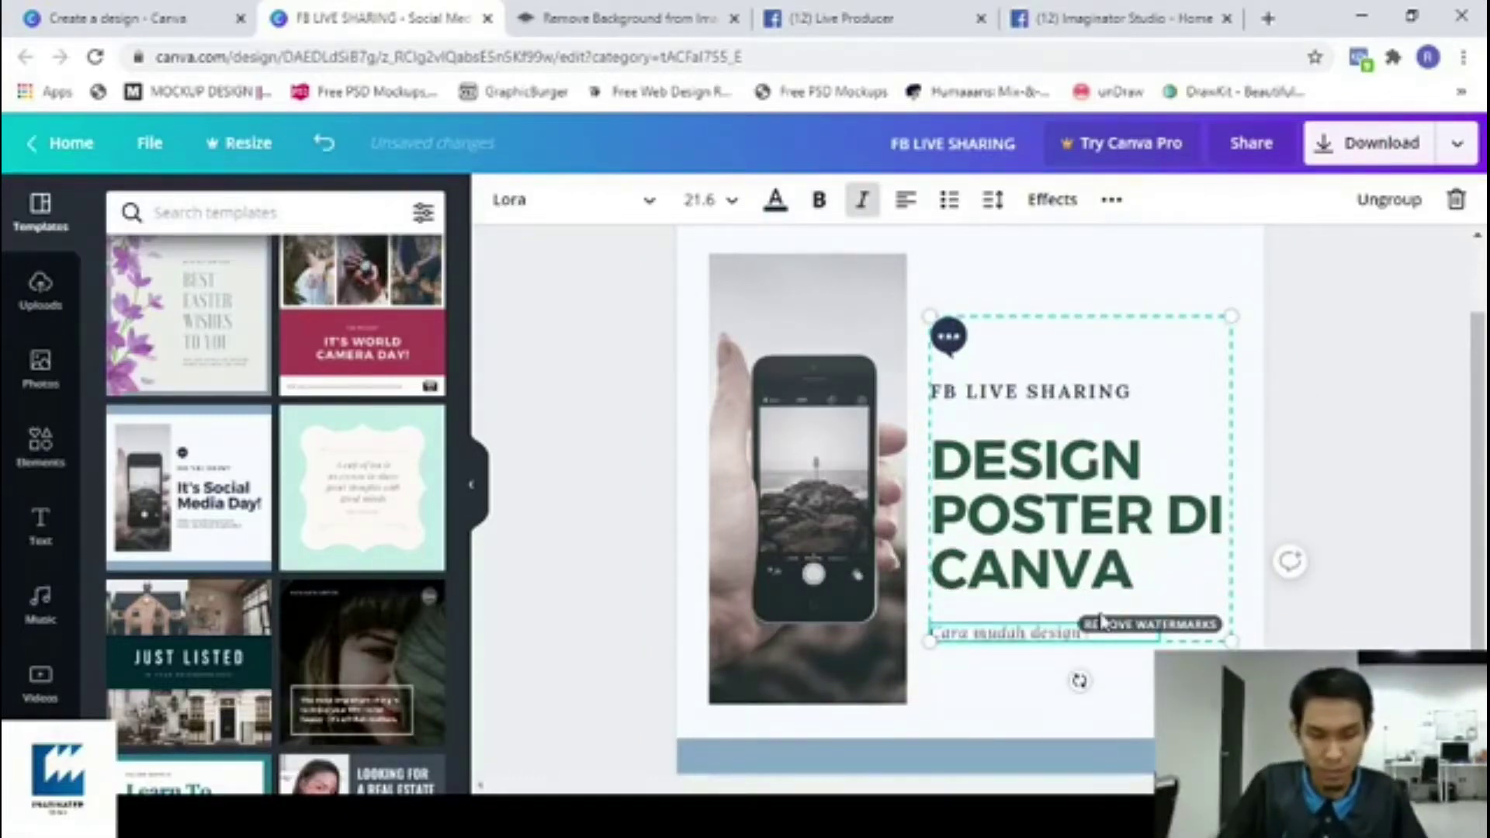
pyautogui.write('iklan di canva.co')
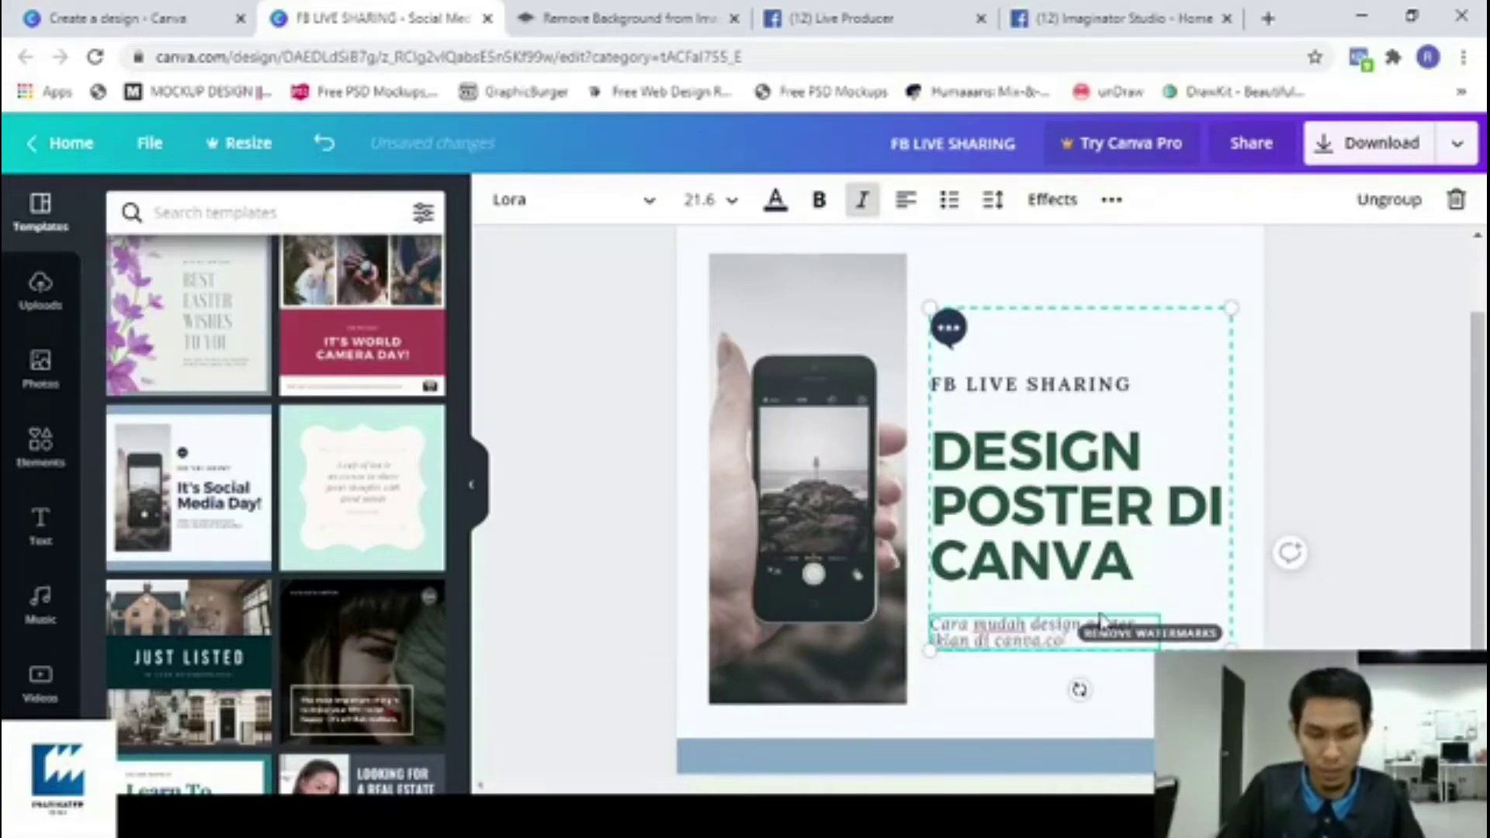
pyautogui.press('Escape')
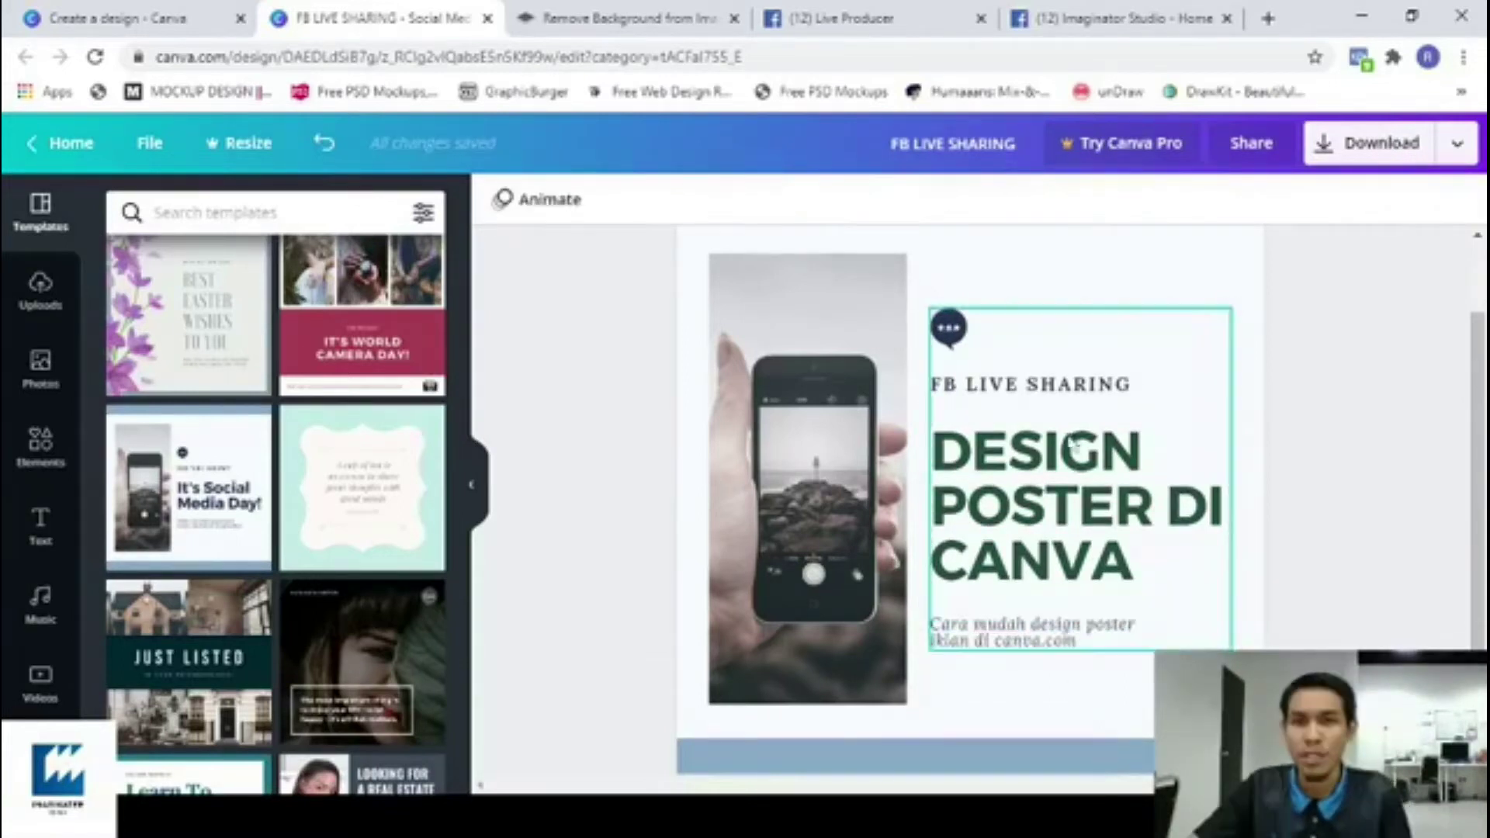
# Examine the speech-bubble icon above "FB LIVE SHARING" for a watermark at 125% zoom and return the view to 50%.
pyautogui.click(1024, 432)
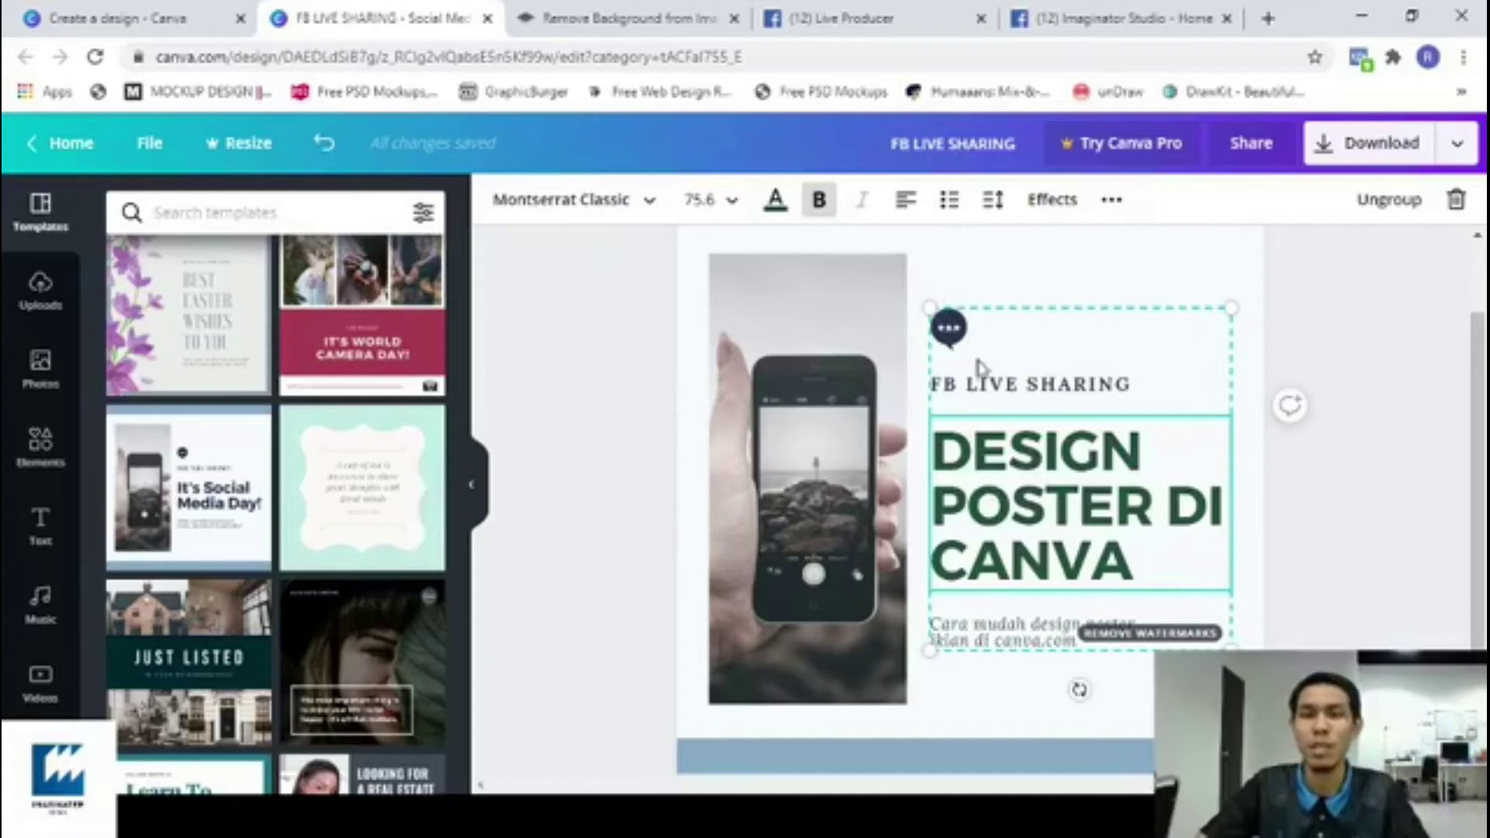
pyautogui.click(1350, 318)
pyautogui.click(1086, 475)
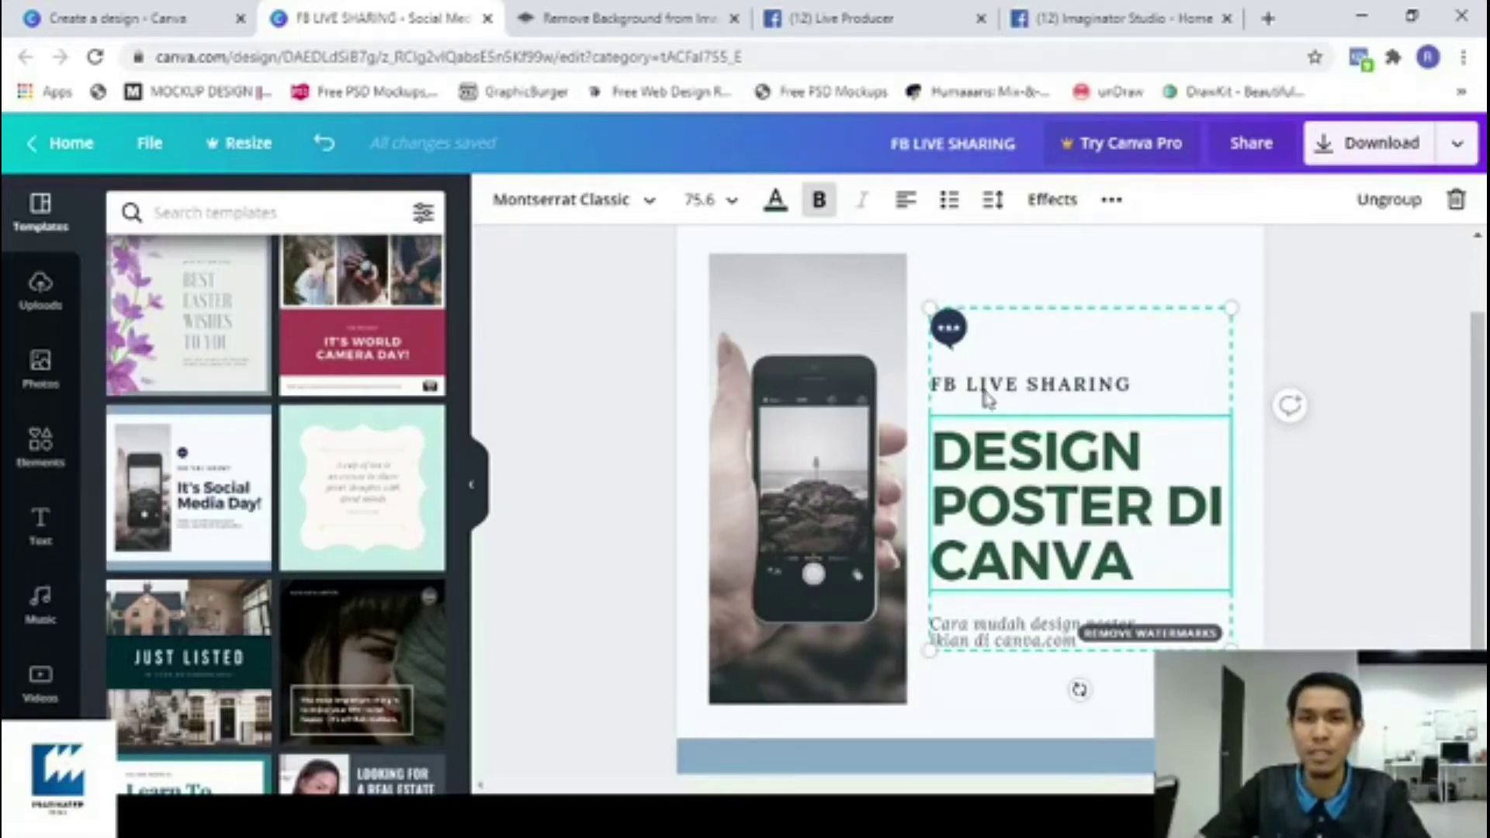
pyautogui.click(953, 333)
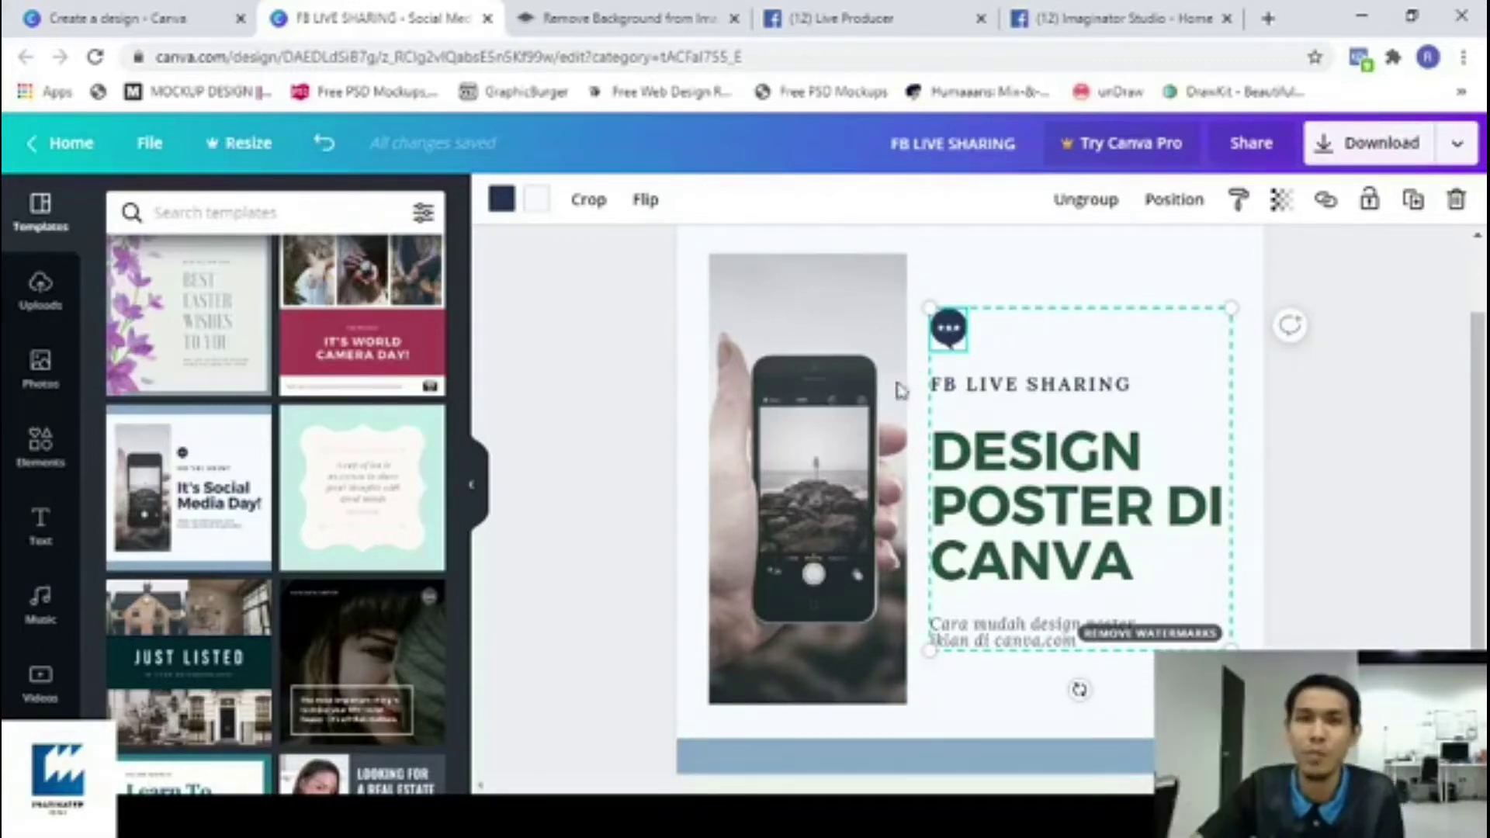
pyautogui.click(1303, 776)
pyautogui.click(1280, 408)
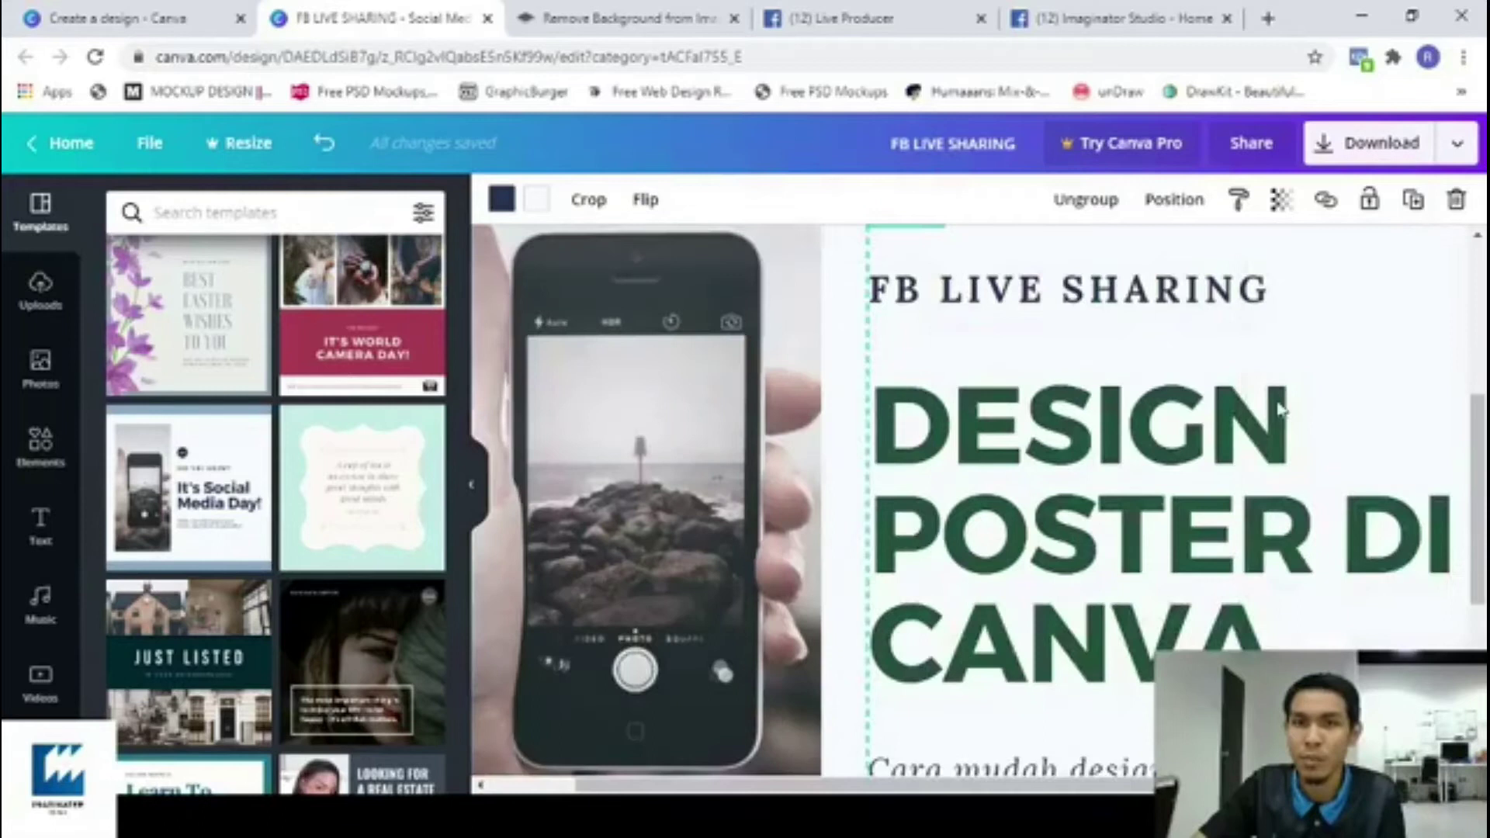
pyautogui.scroll(5, 918, 442)
pyautogui.scroll(-3, 921, 442)
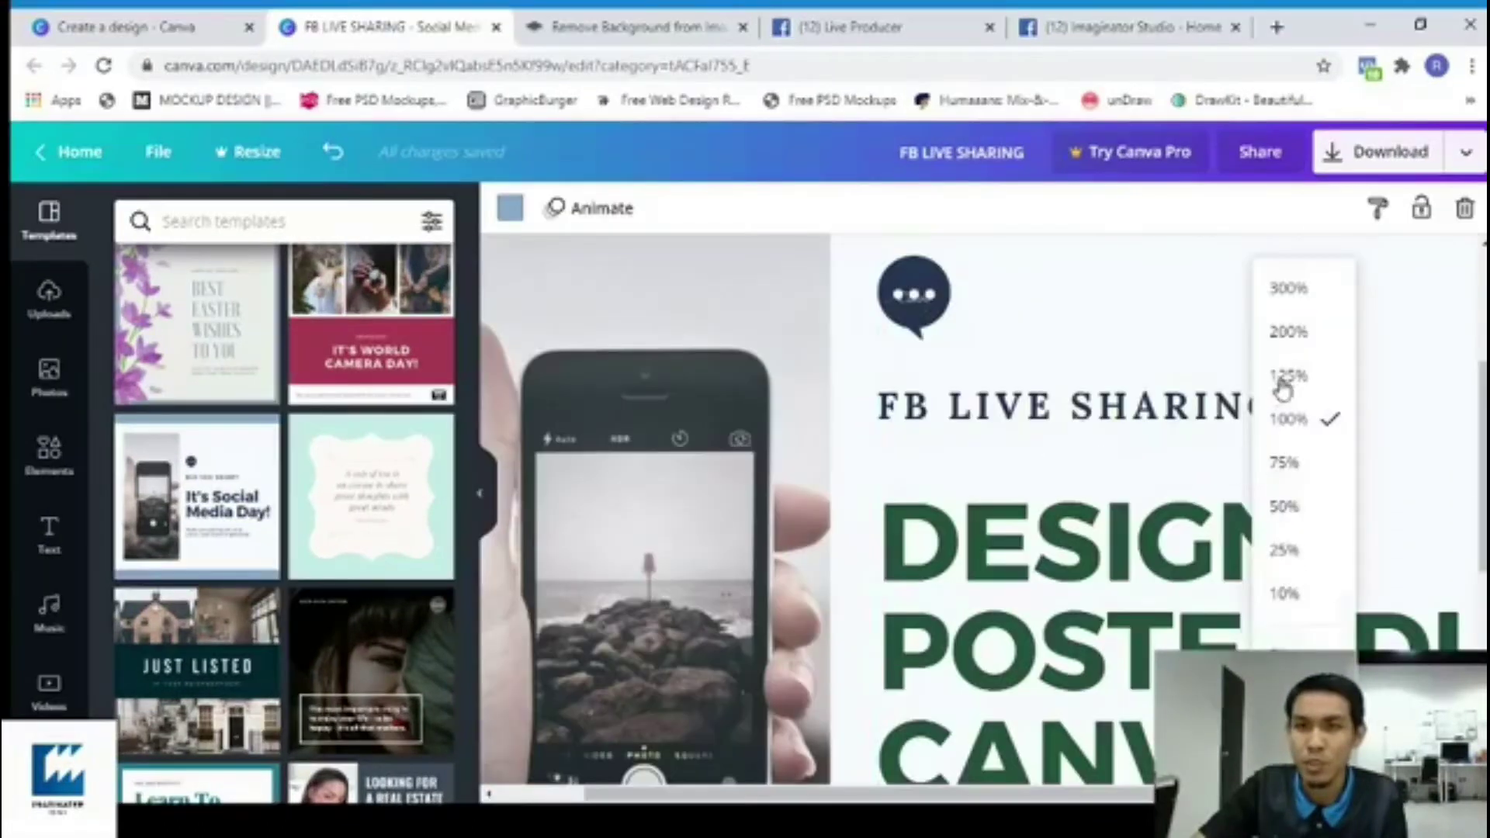
pyautogui.click(1279, 374)
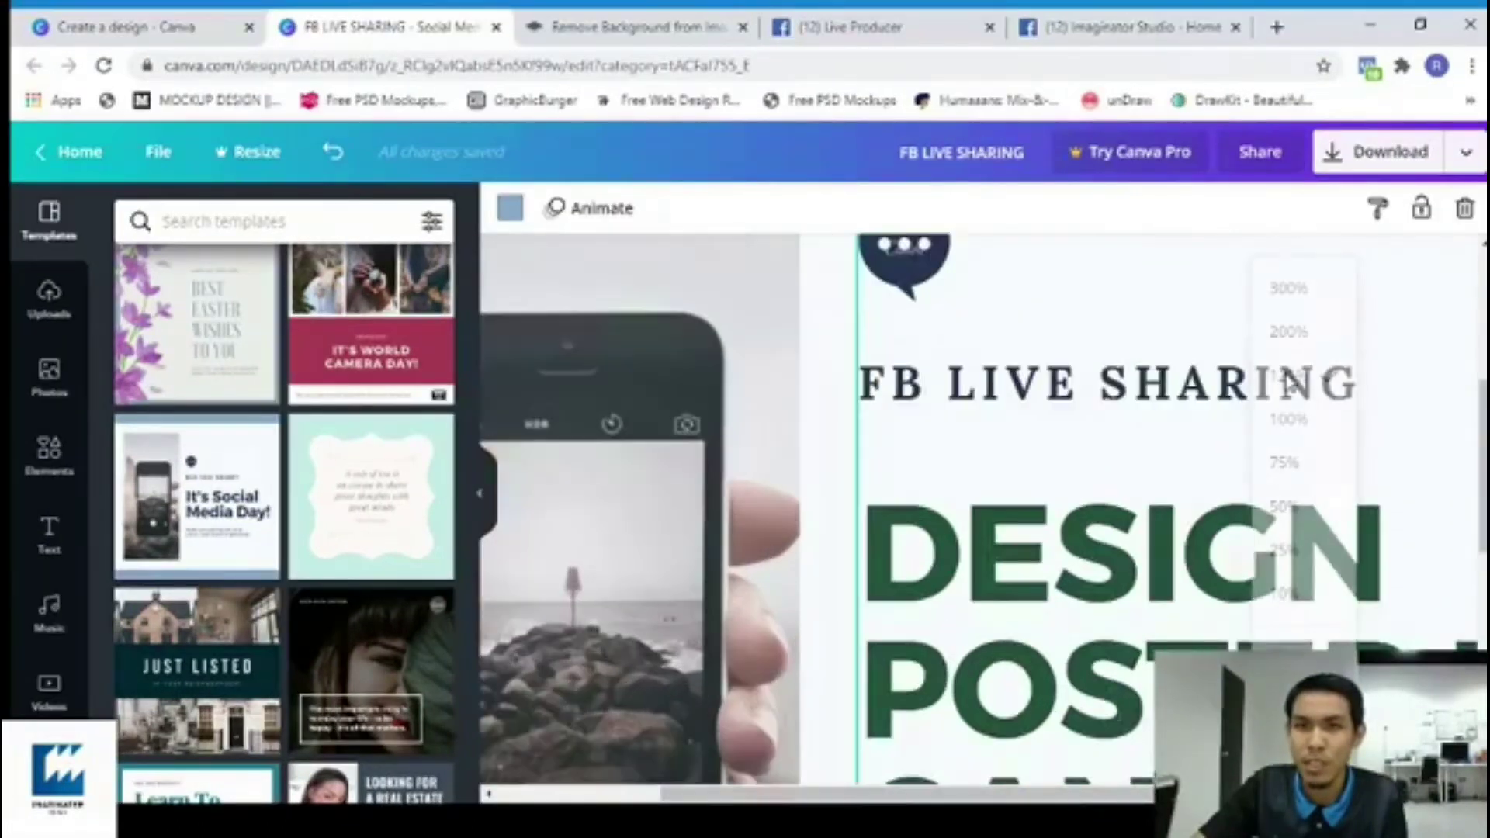
pyautogui.scroll(3, 998, 319)
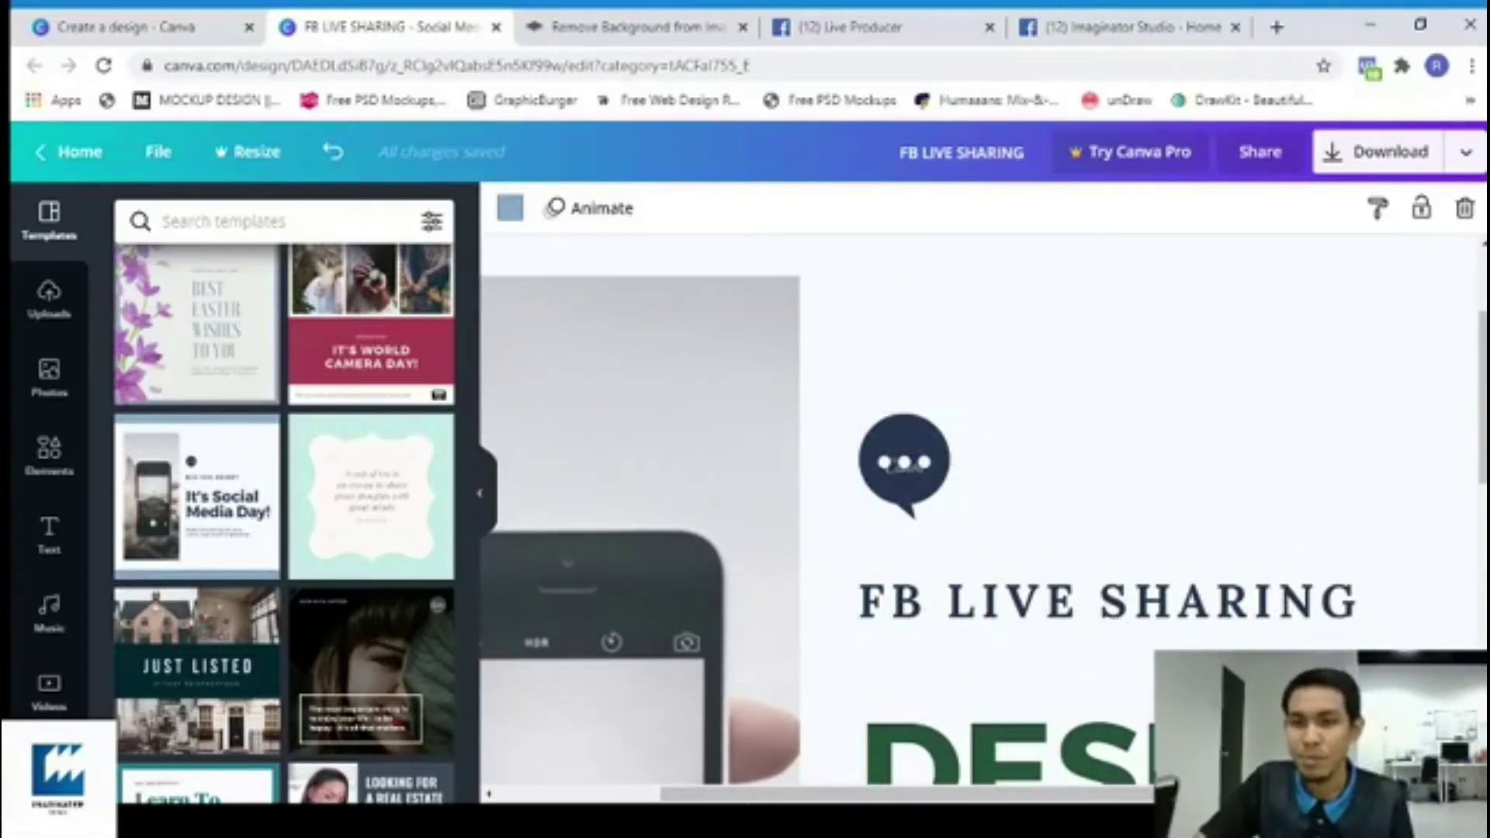
pyautogui.click(1207, 822)
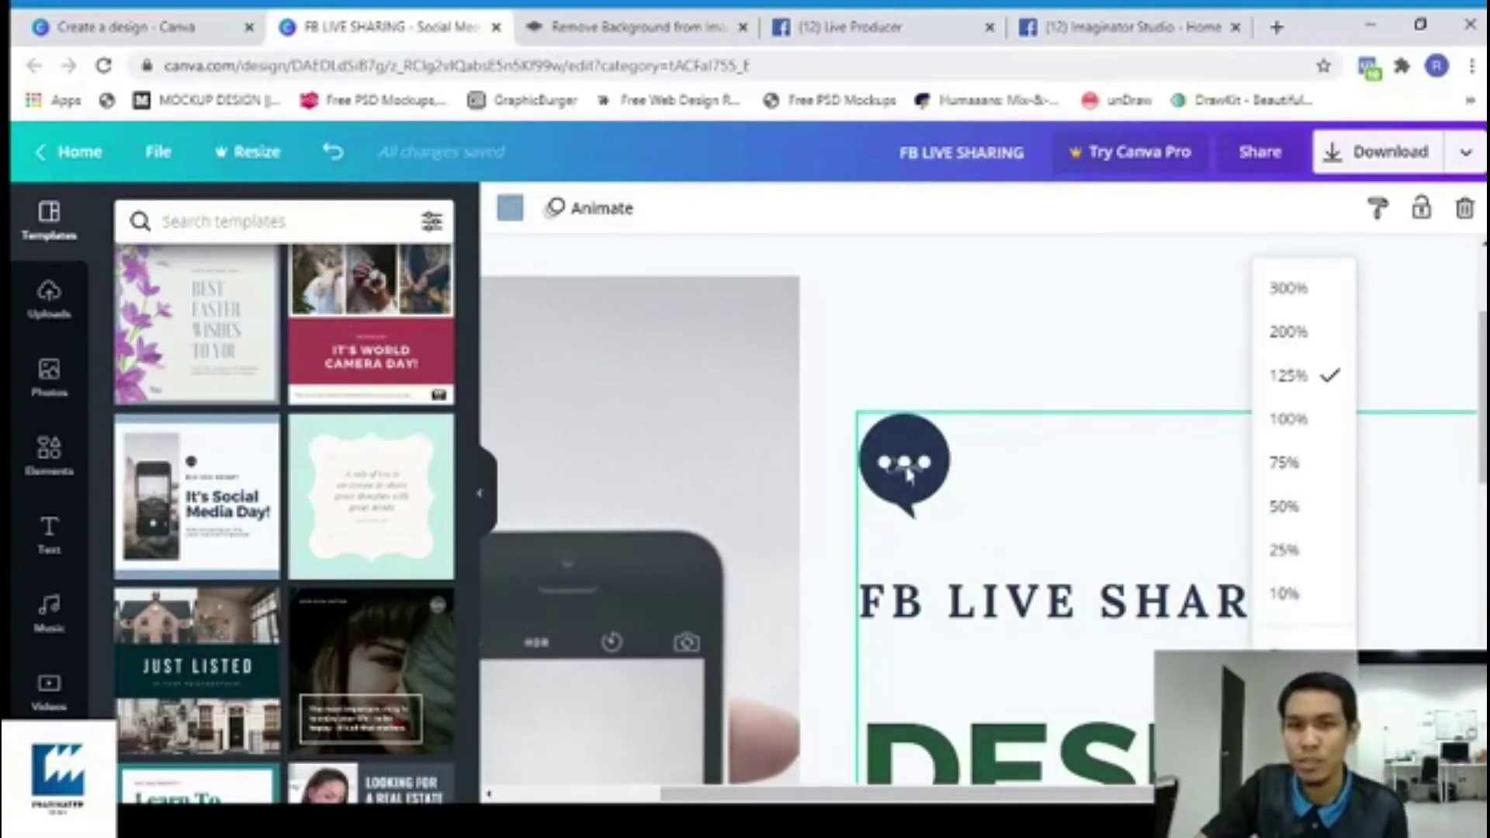
pyautogui.click(1294, 508)
pyautogui.scroll(-3, 1383, 473)
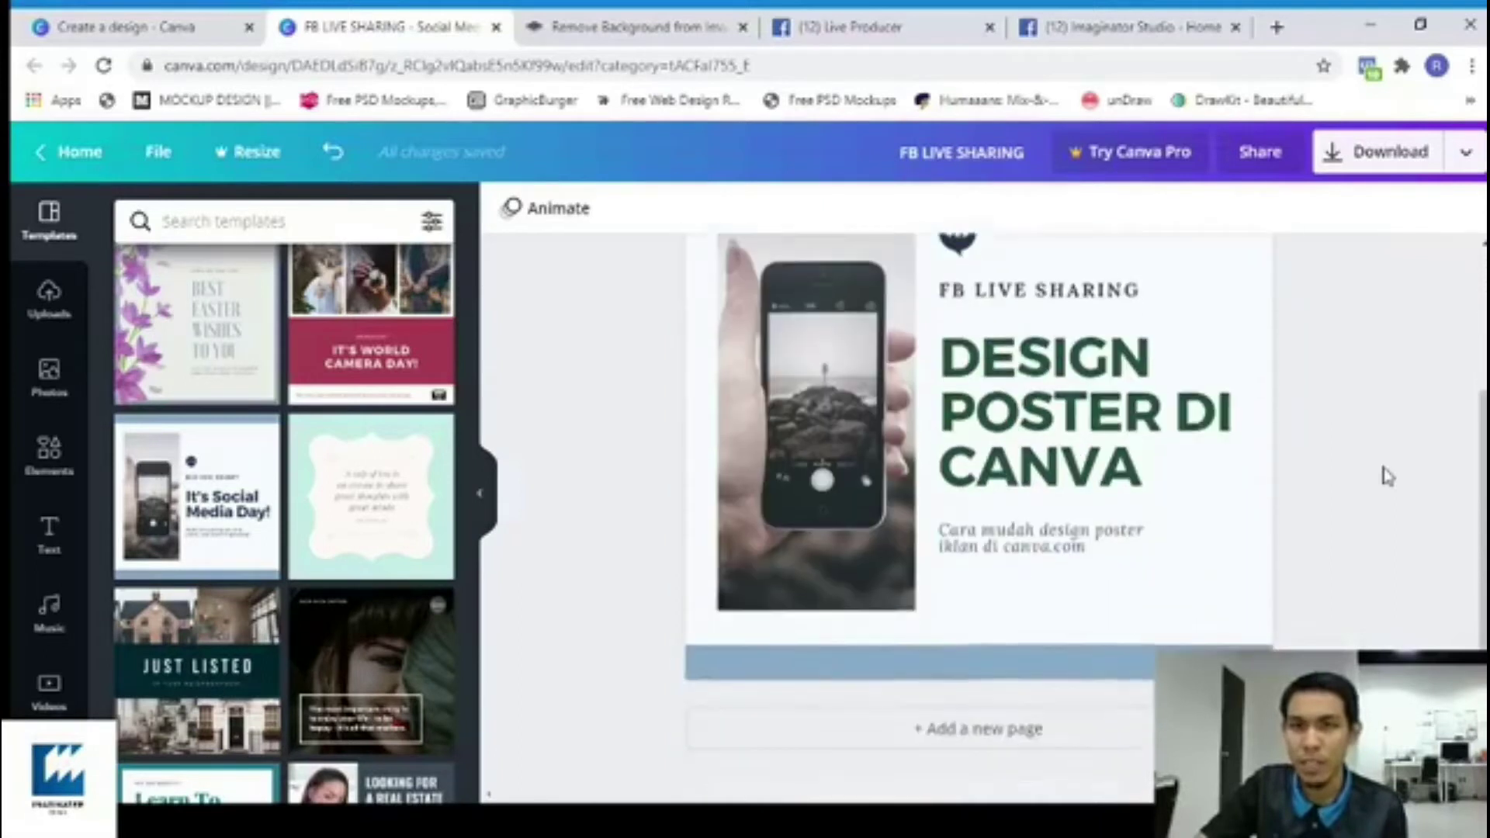
pyautogui.scroll(1, 1383, 472)
# Ungroup the heading text block and delete the speech-bubble icon above "FB LIVE SHARING".
pyautogui.click(1055, 632)
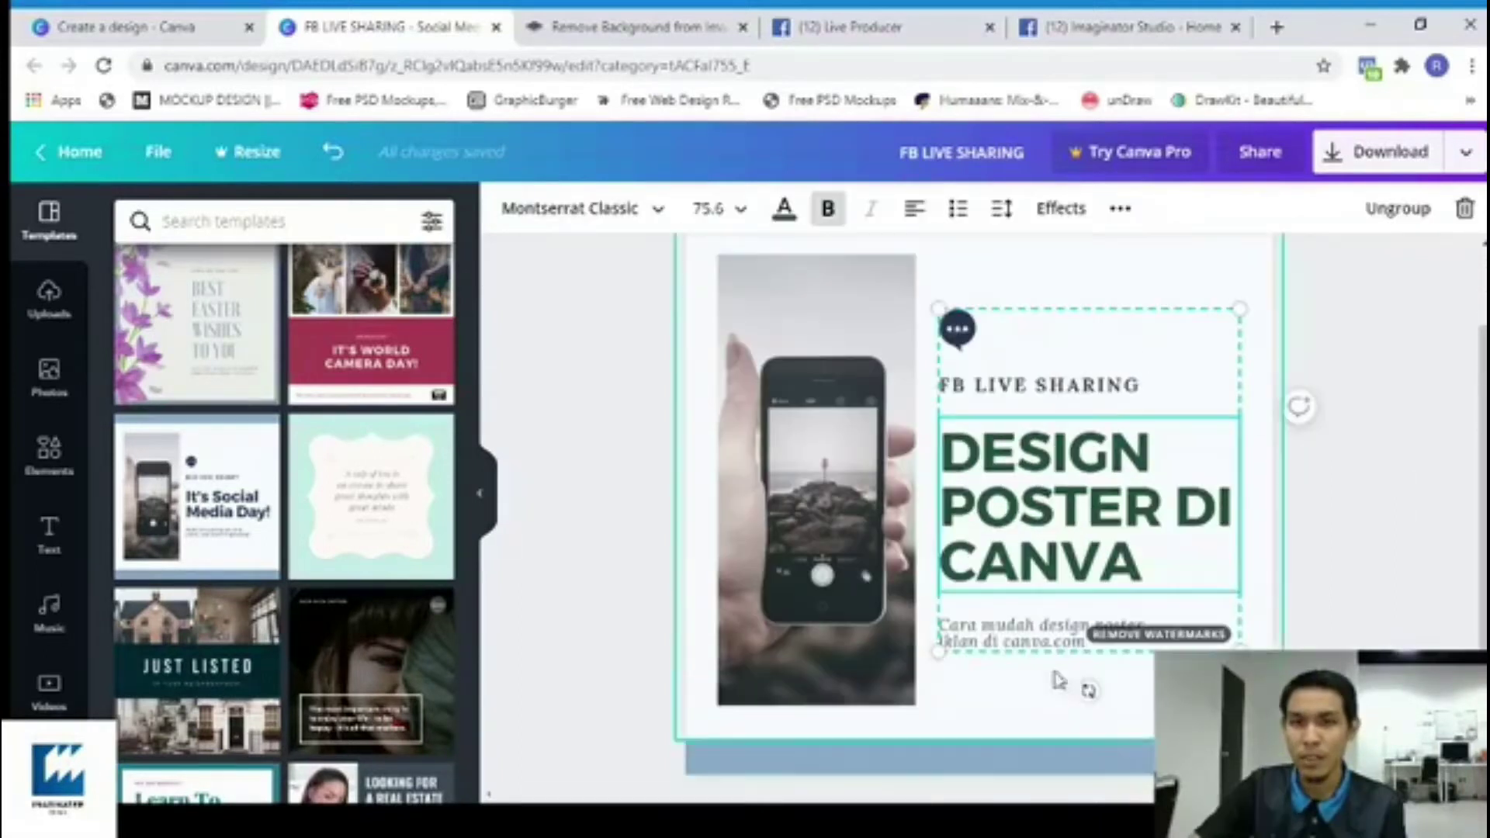
pyautogui.click(1408, 208)
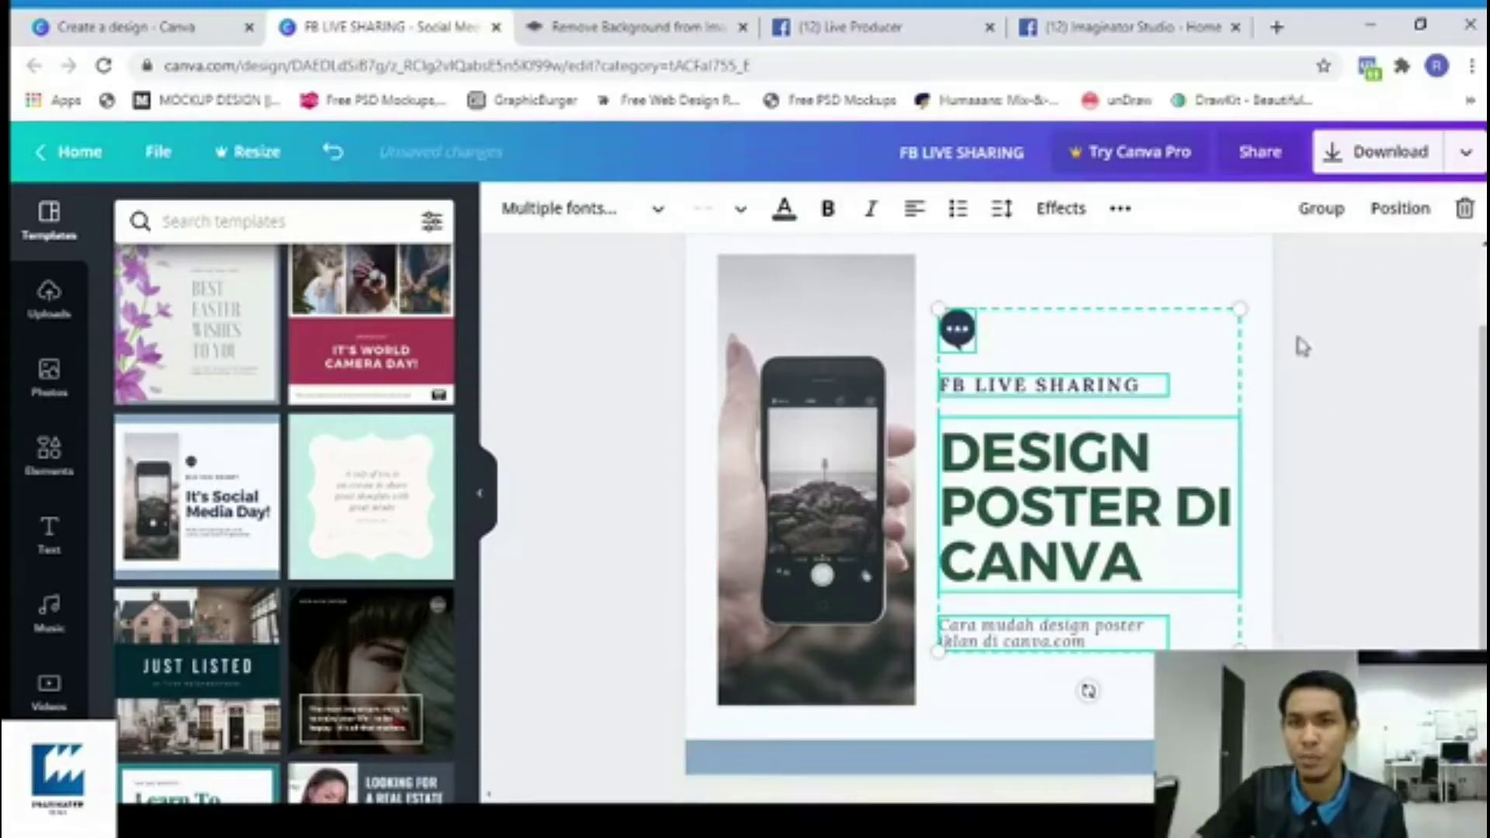
pyautogui.click(1332, 329)
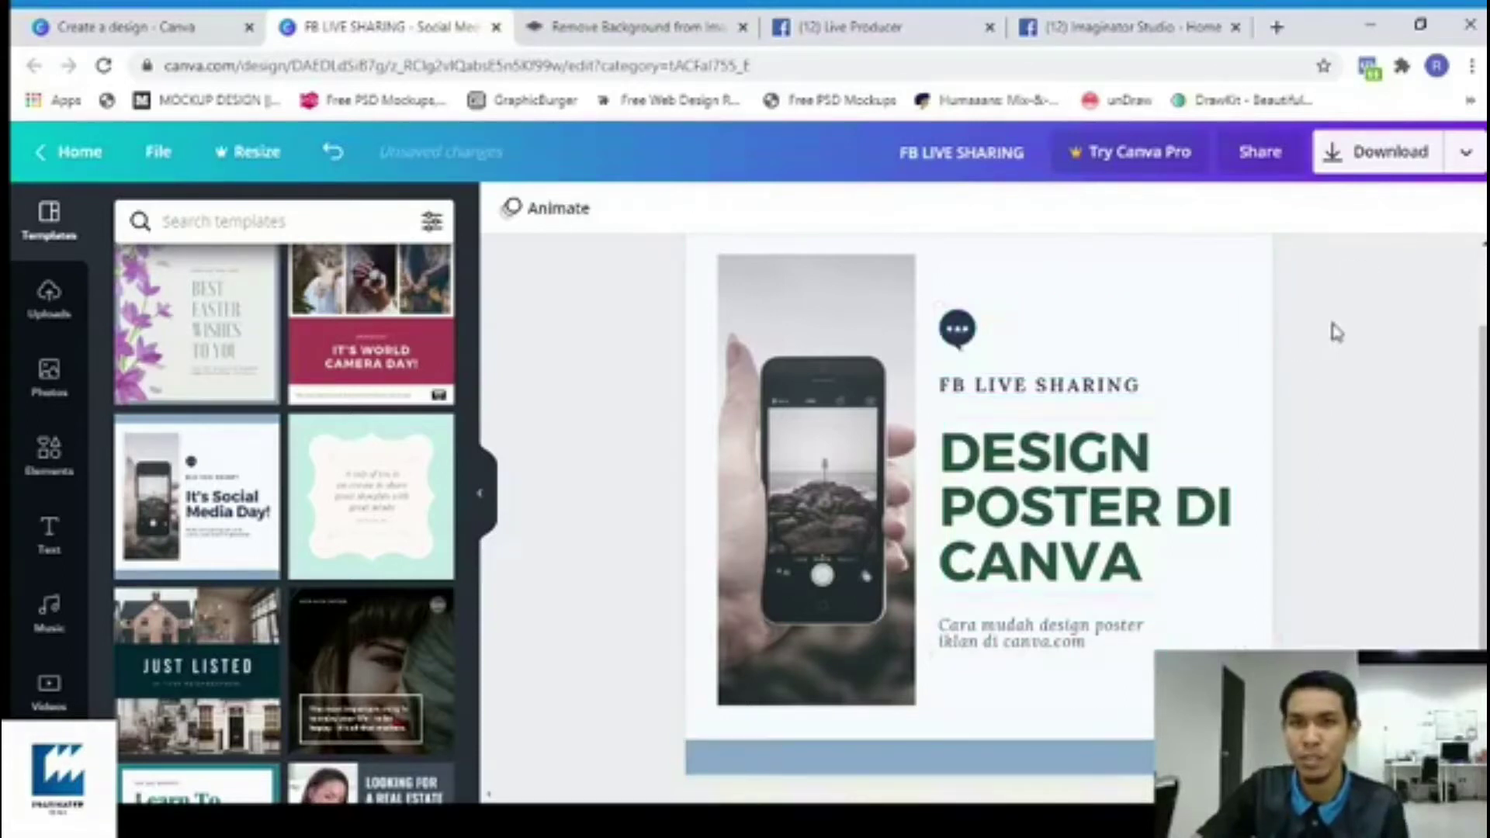
pyautogui.click(964, 332)
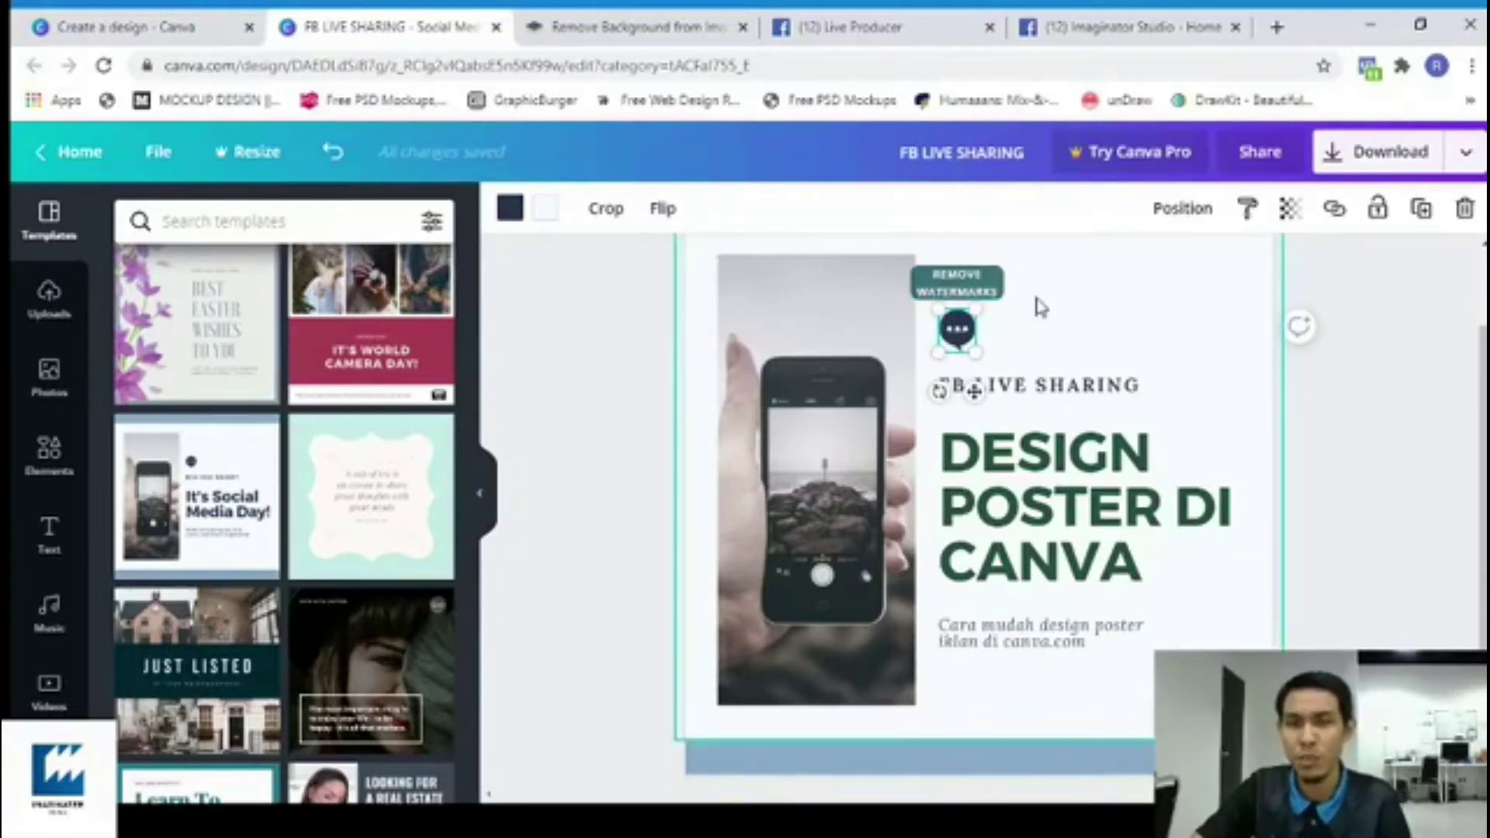
pyautogui.click(1465, 210)
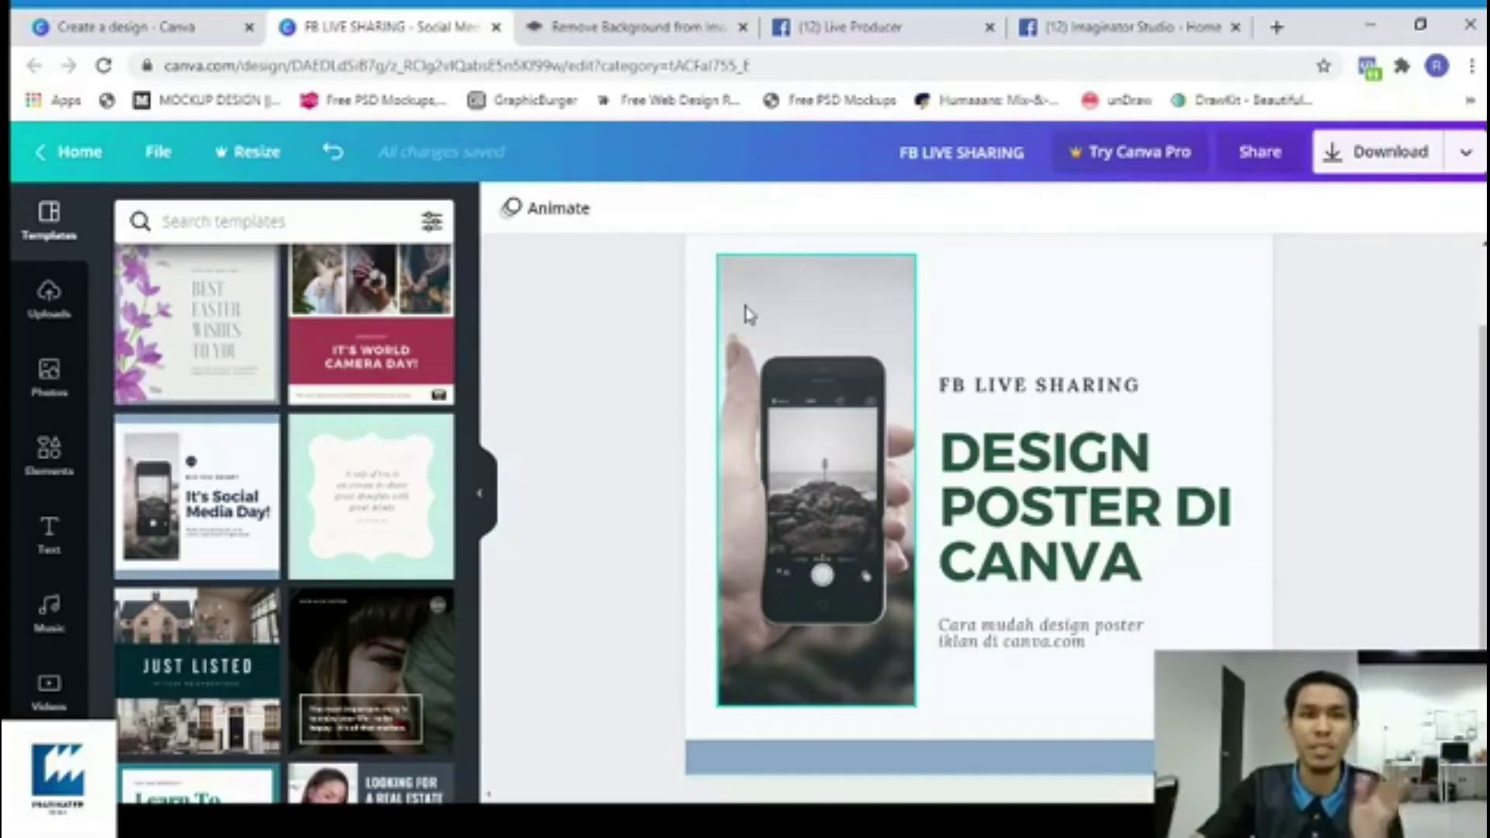
# Add the recently used red play-triangle element, place it above "FB LIVE SHARING" and shrink it to a small icon.
pyautogui.click(50, 456)
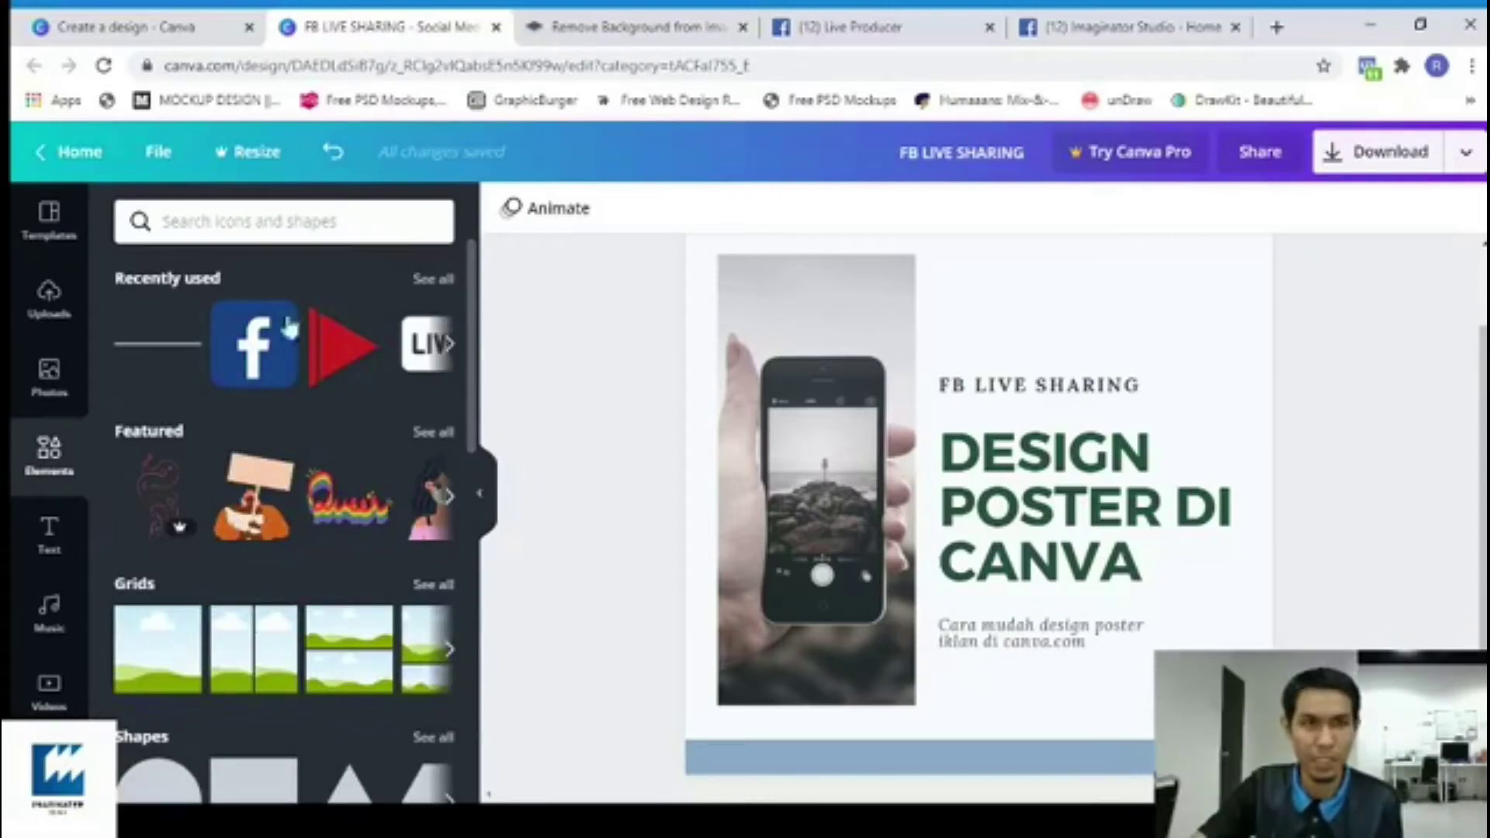
pyautogui.scroll(-6, 279, 466)
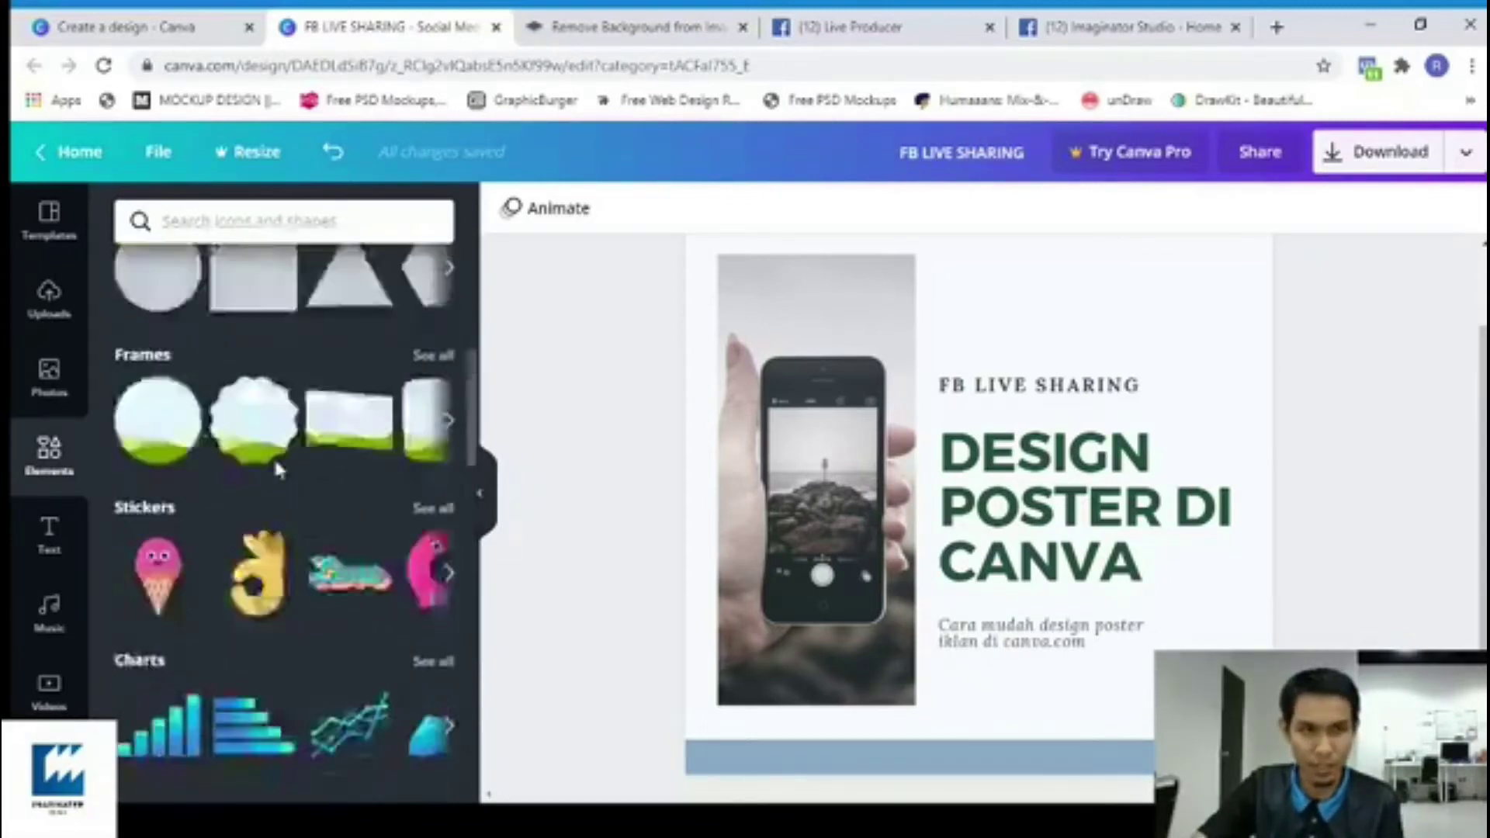
pyautogui.scroll(6, 275, 470)
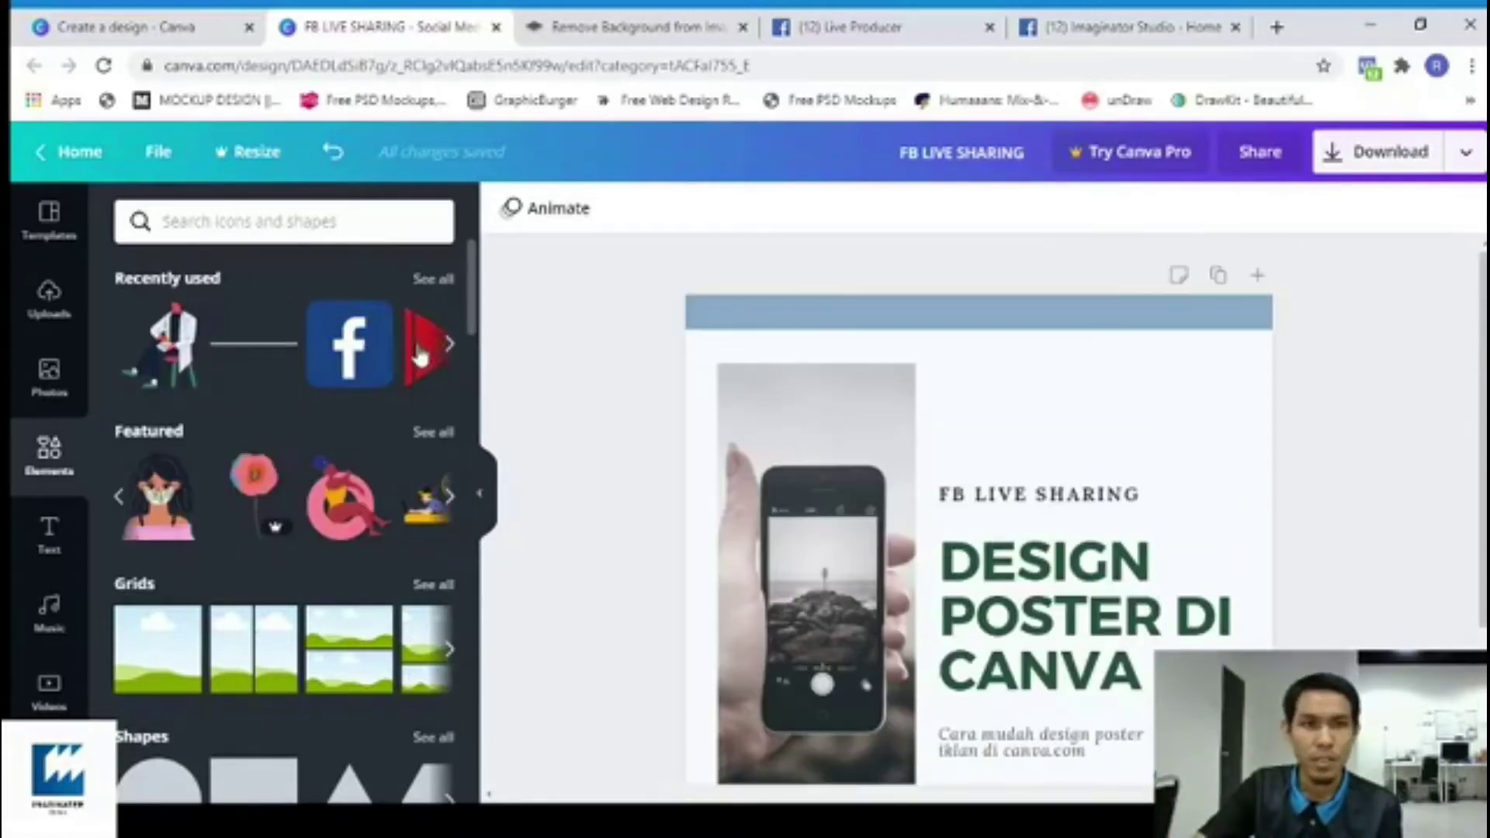
pyautogui.click(419, 353)
pyautogui.moveTo(919, 604); pyautogui.dragTo(980, 505)
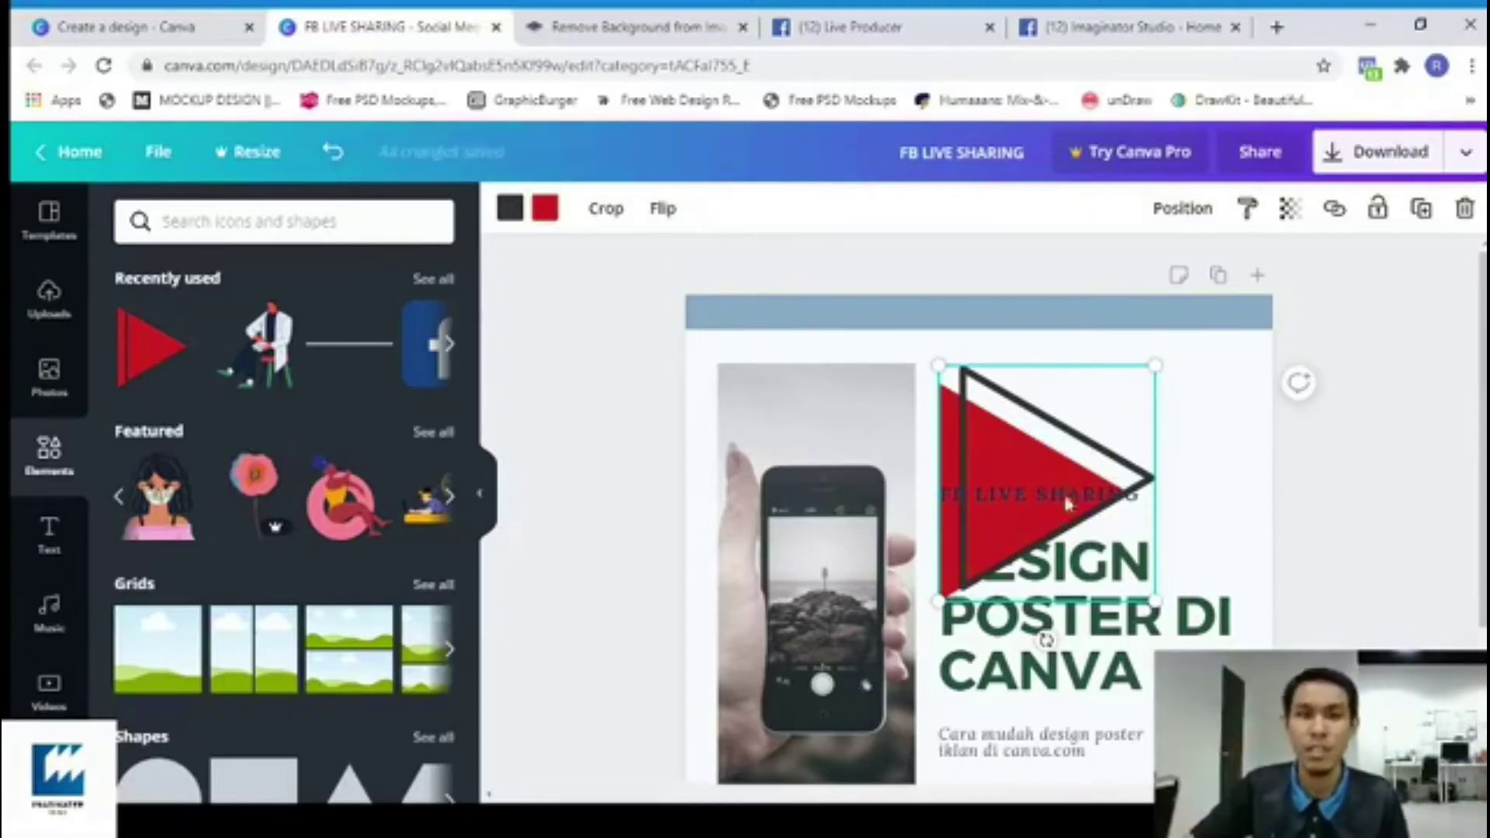
pyautogui.moveTo(1154, 600); pyautogui.dragTo(1090, 530)
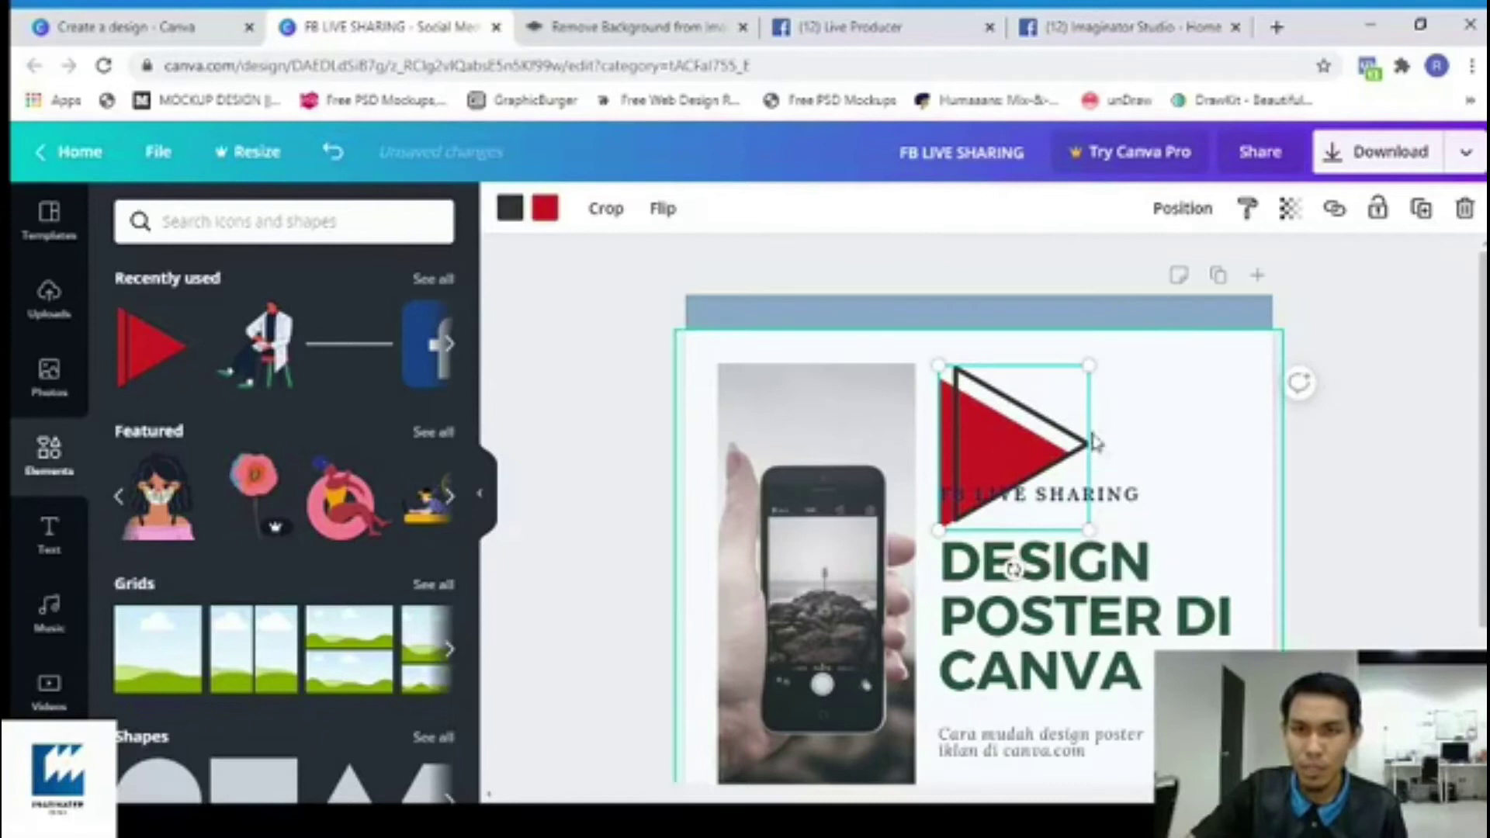
pyautogui.moveTo(1089, 530); pyautogui.dragTo(980, 402)
pyautogui.click(1125, 462)
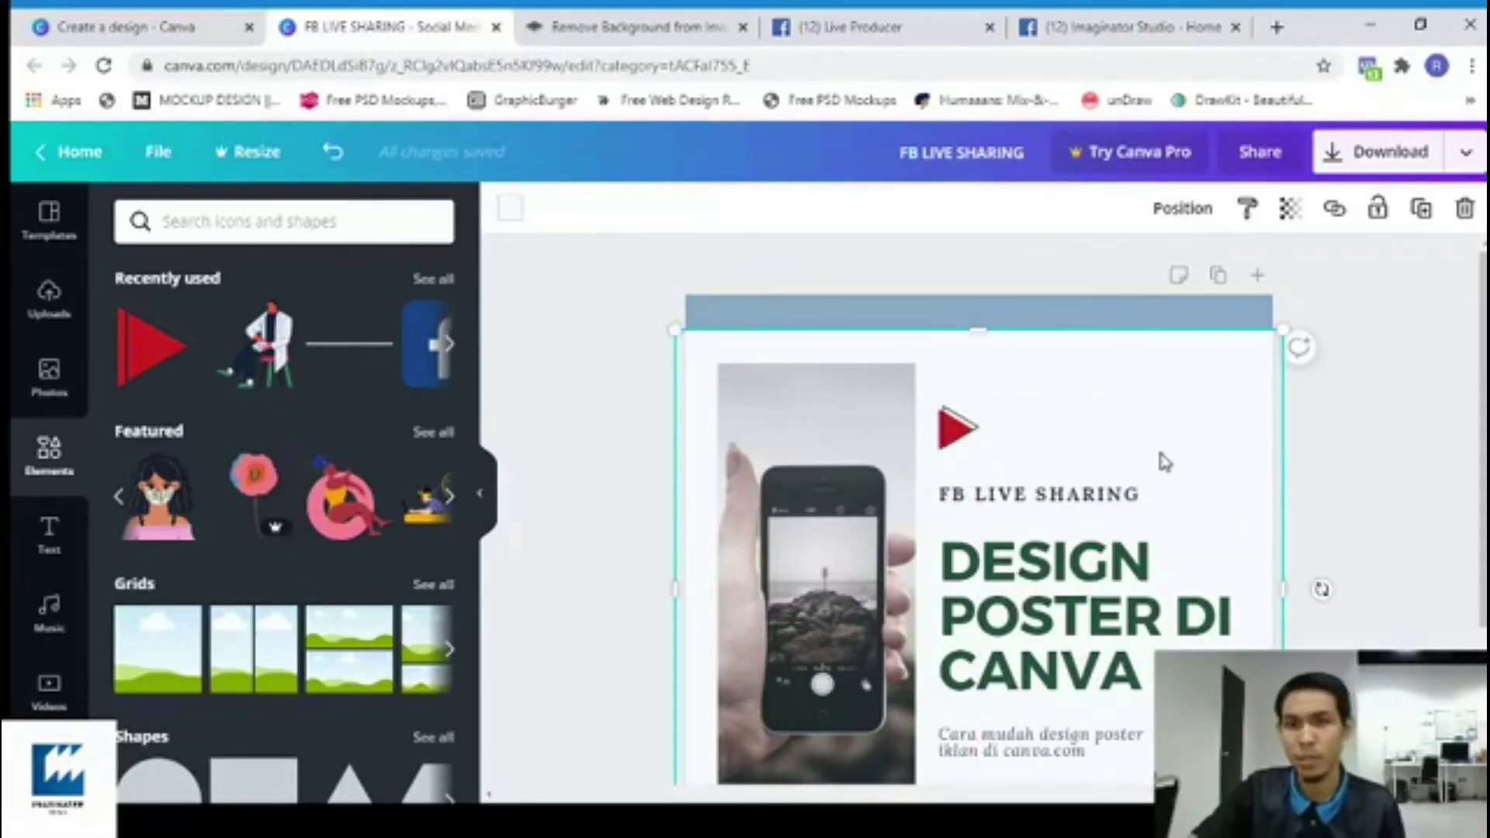
# Group the red play icon, the "FB LIVE SHARING" line, the main heading and the tagline.
pyautogui.scroll(-1, 1073, 629)
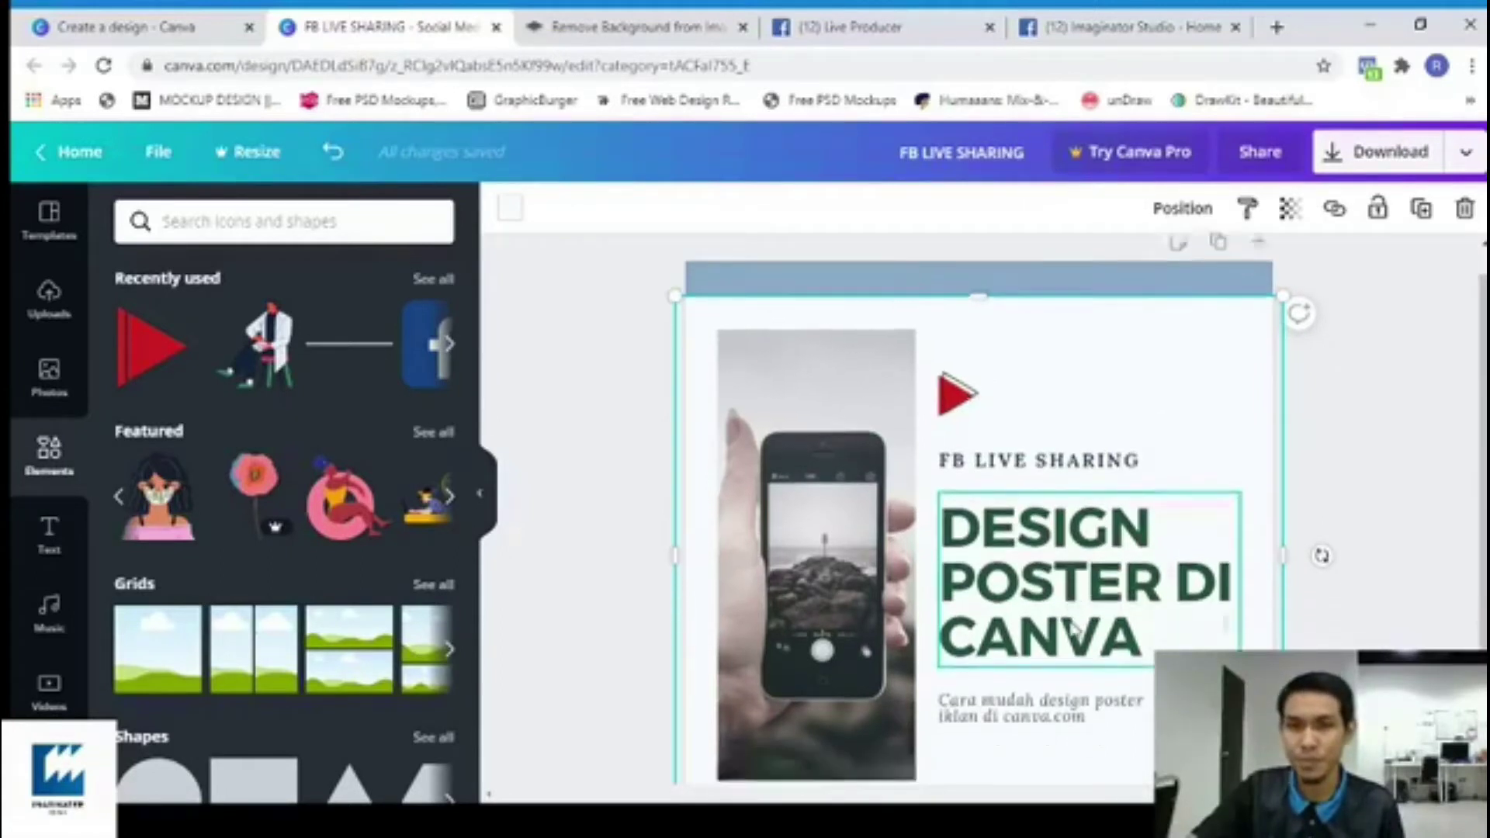
pyautogui.scroll(-2, 1073, 628)
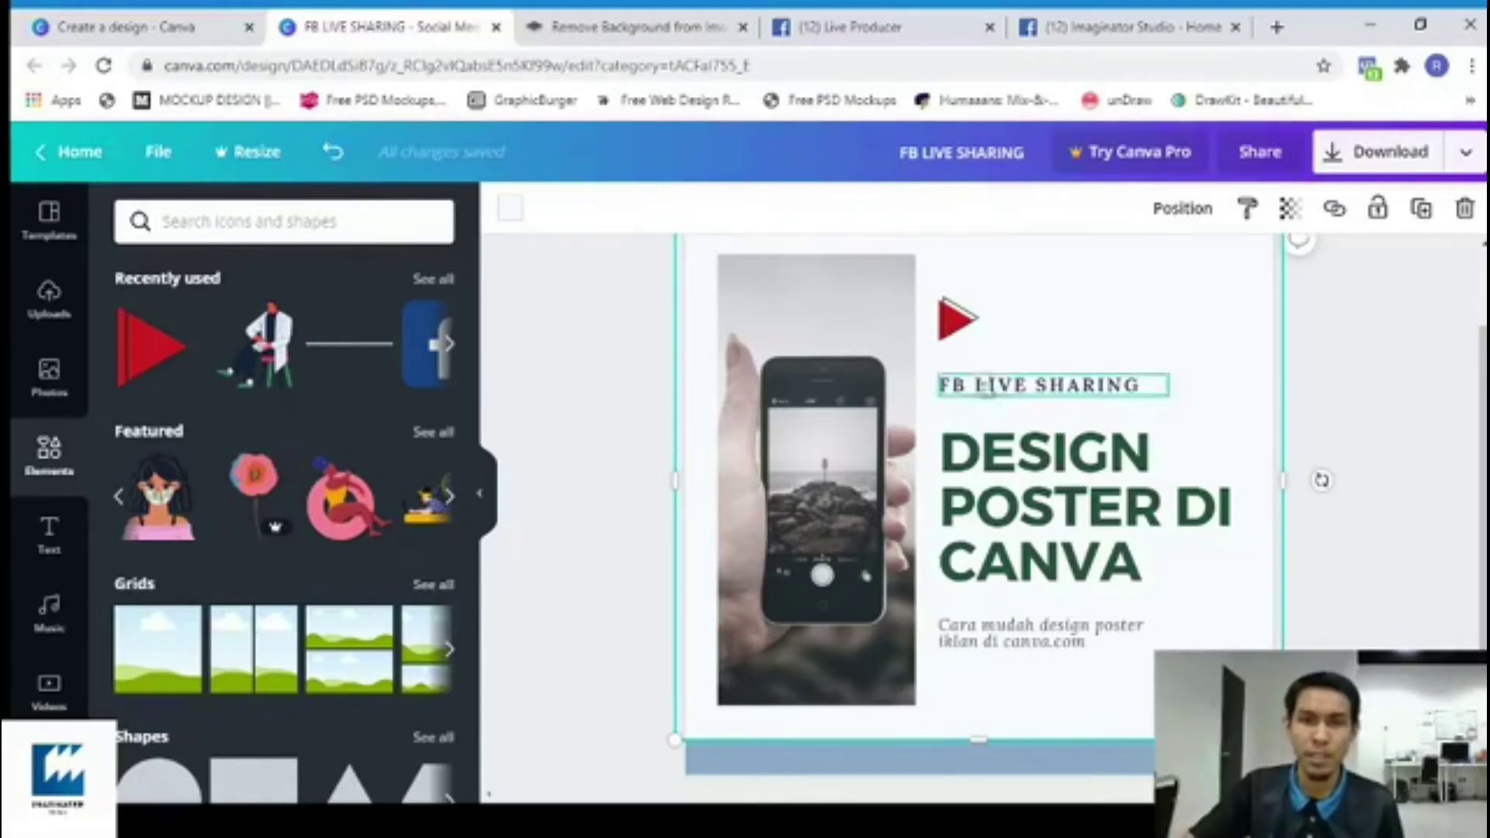
pyautogui.click(967, 325)
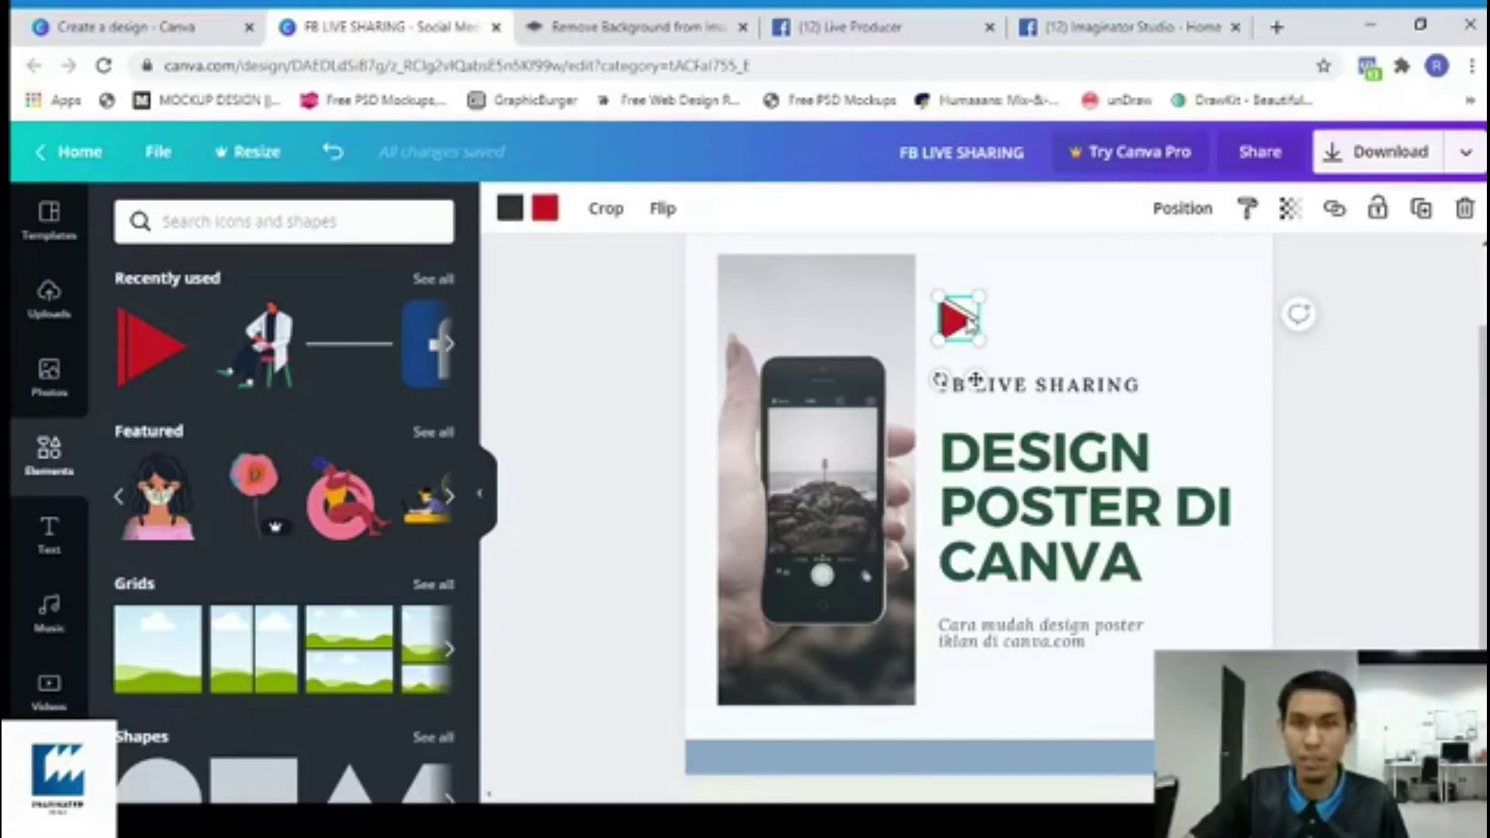
pyautogui.keyDown('shift'); pyautogui.click(1057, 395); pyautogui.keyUp('shift')
pyautogui.keyDown('shift'); pyautogui.click(1131, 500); pyautogui.keyUp('shift')
pyautogui.keyDown('shift'); pyautogui.click(1086, 633); pyautogui.keyUp('shift')
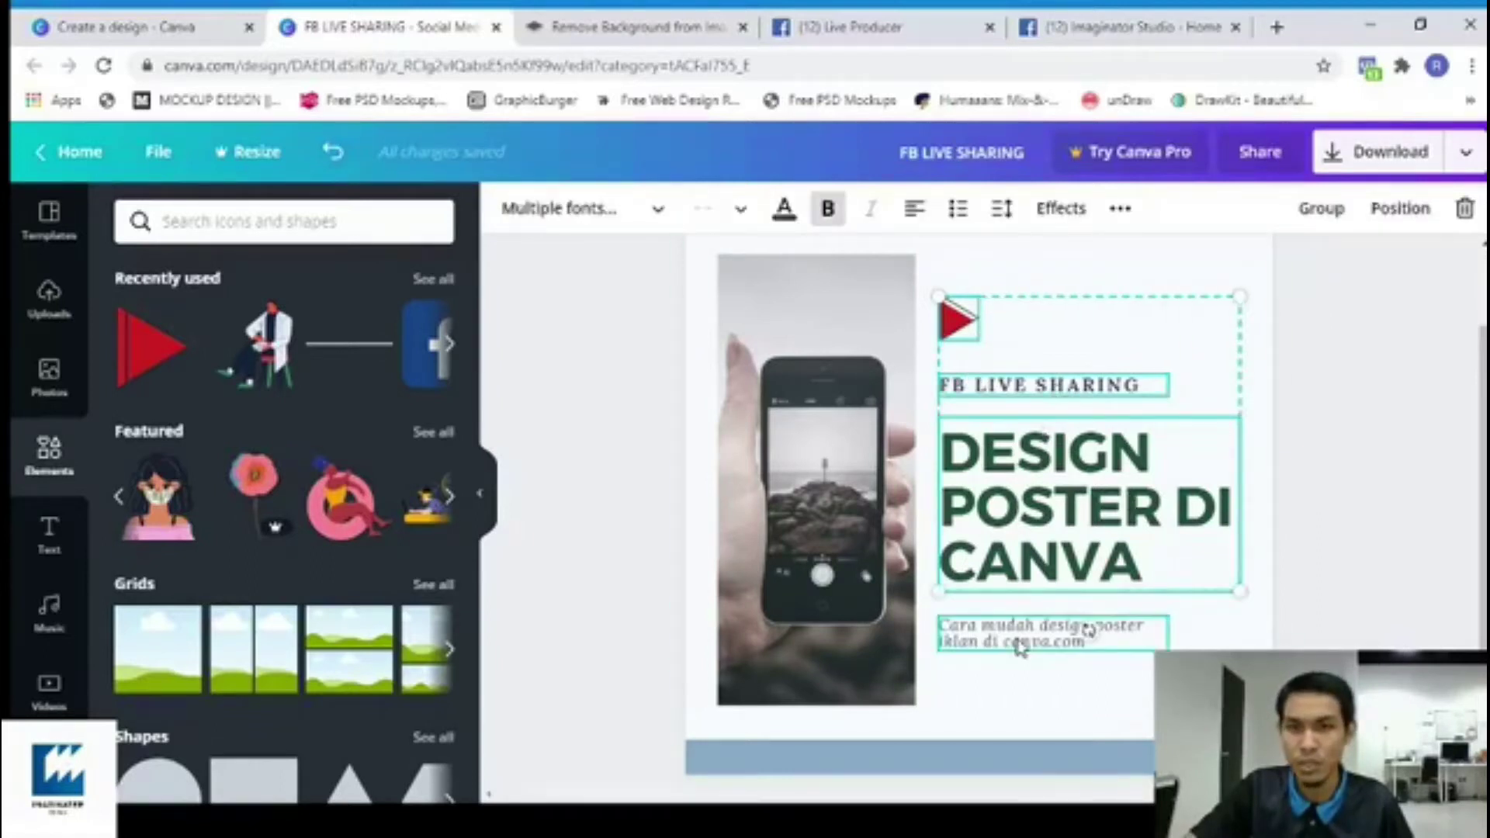
pyautogui.click(1322, 209)
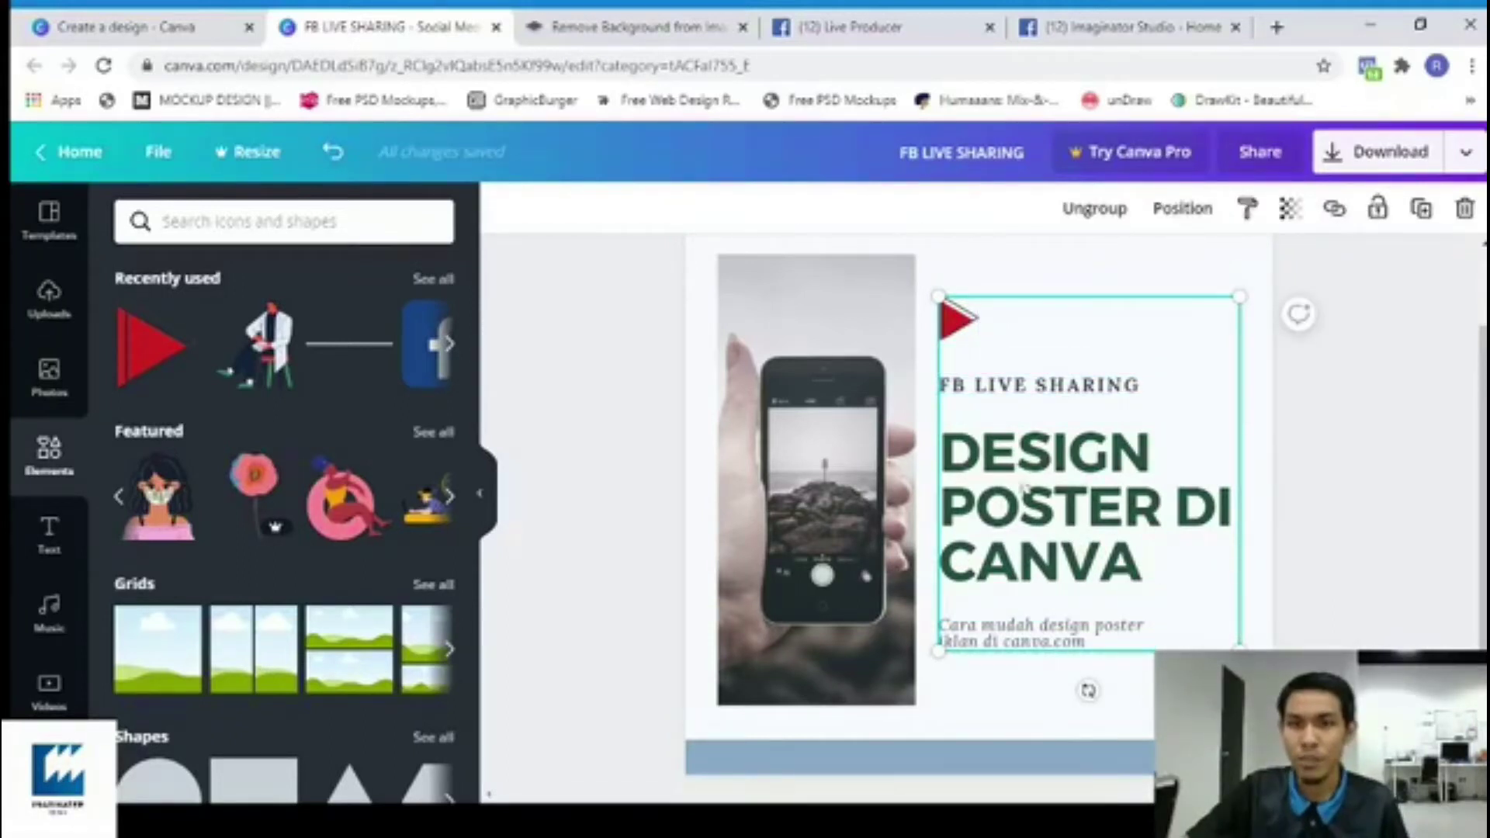
pyautogui.click(1088, 509)
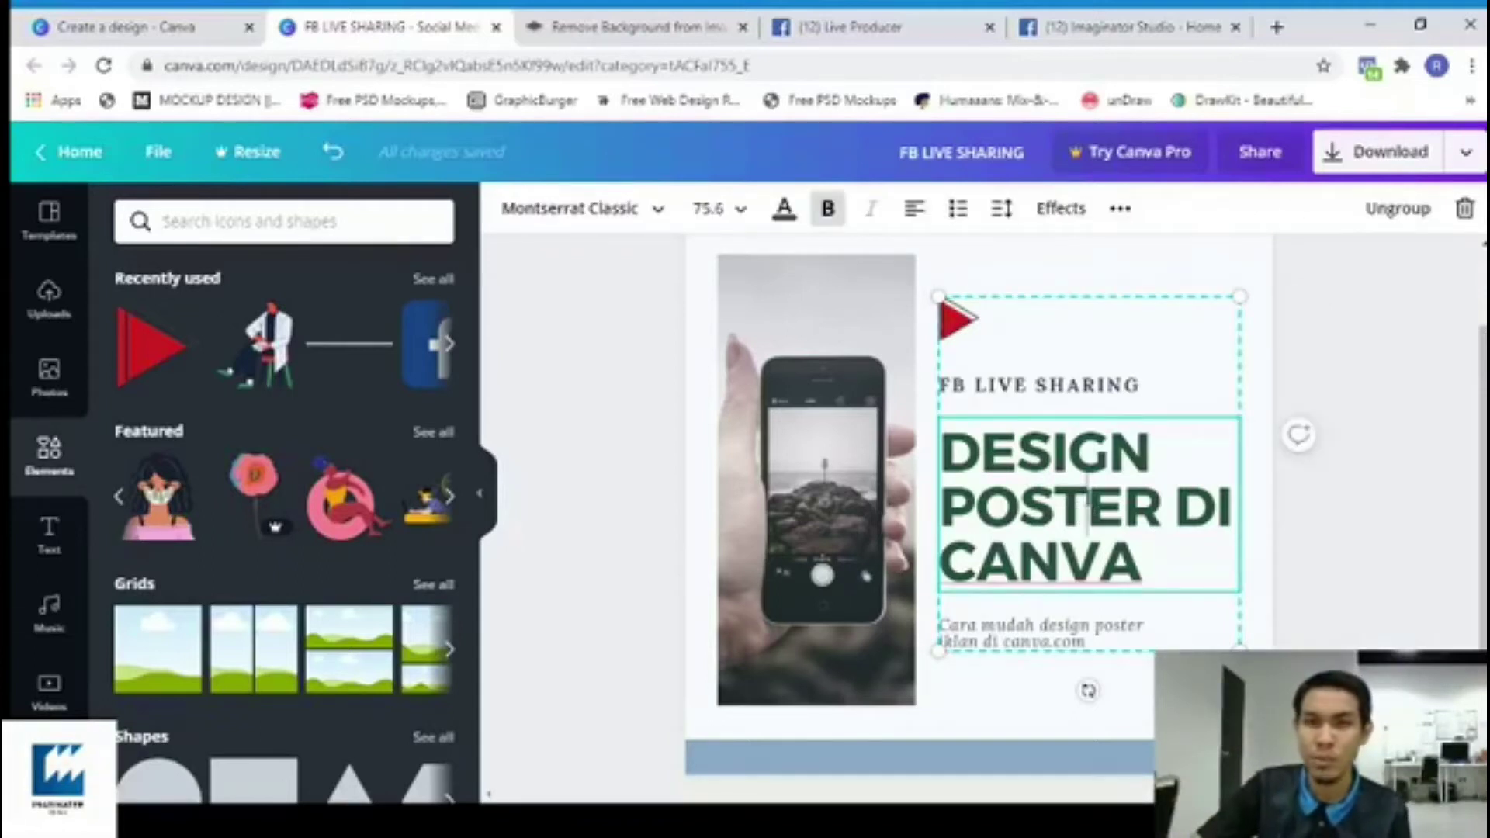
# Recolour the "DESIGN POSTER DI CANVA" heading with the charcoal document colour.
pyautogui.moveTo(941, 452); pyautogui.dragTo(1156, 553)
pyautogui.click(1400, 365)
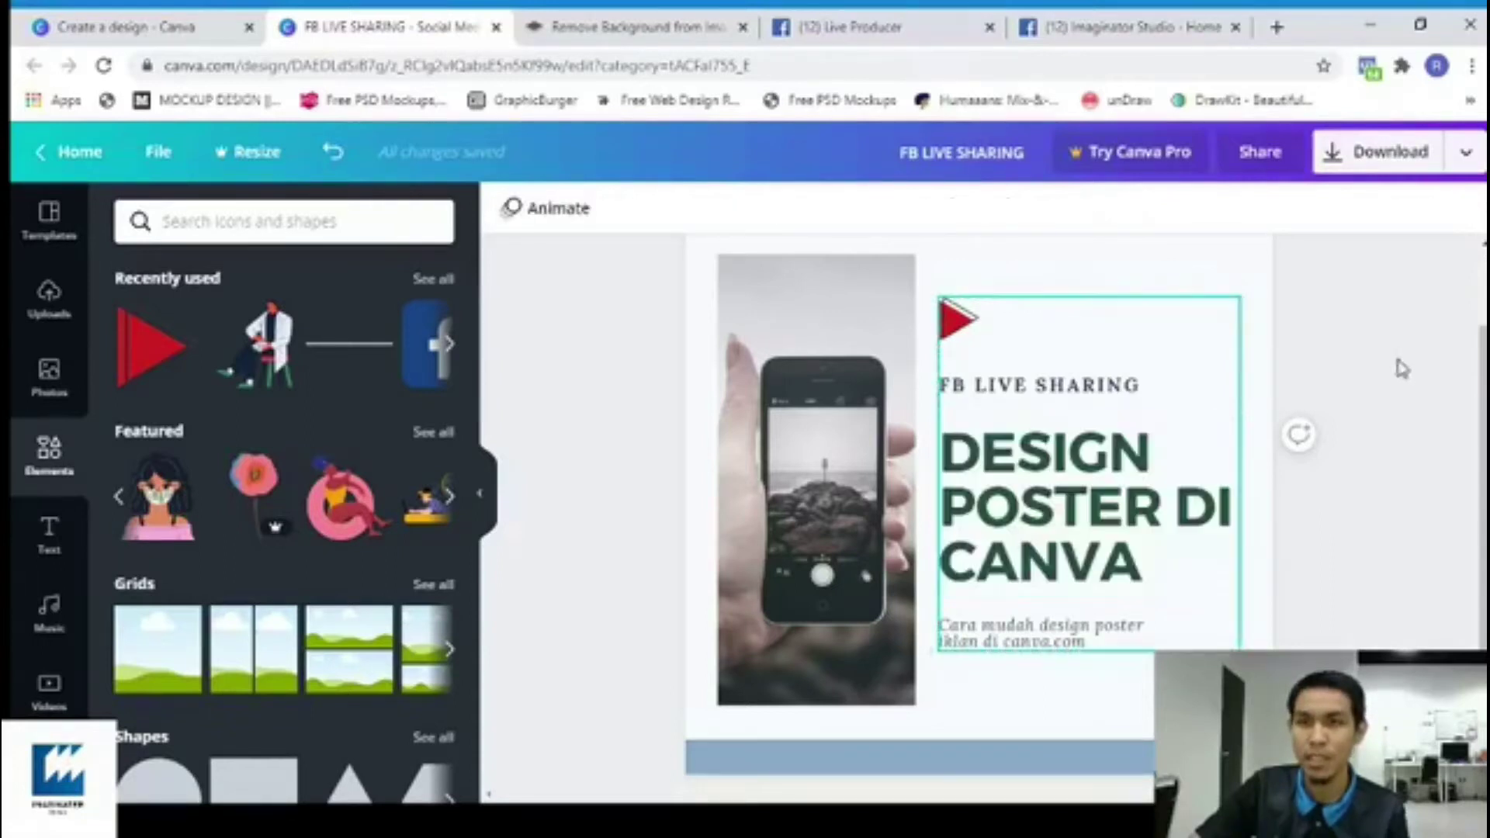
pyautogui.click(1080, 454)
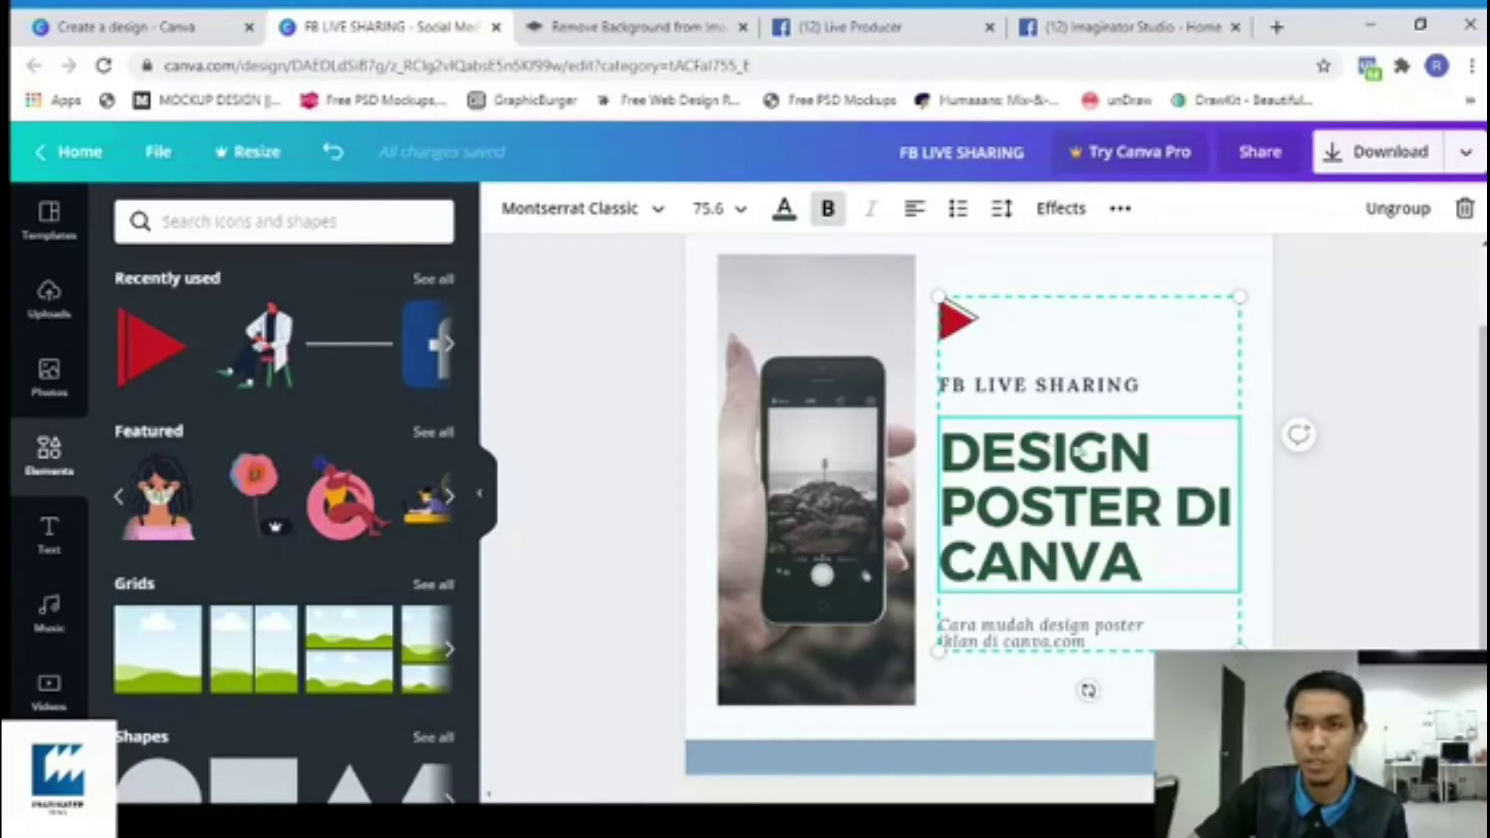
pyautogui.click(784, 210)
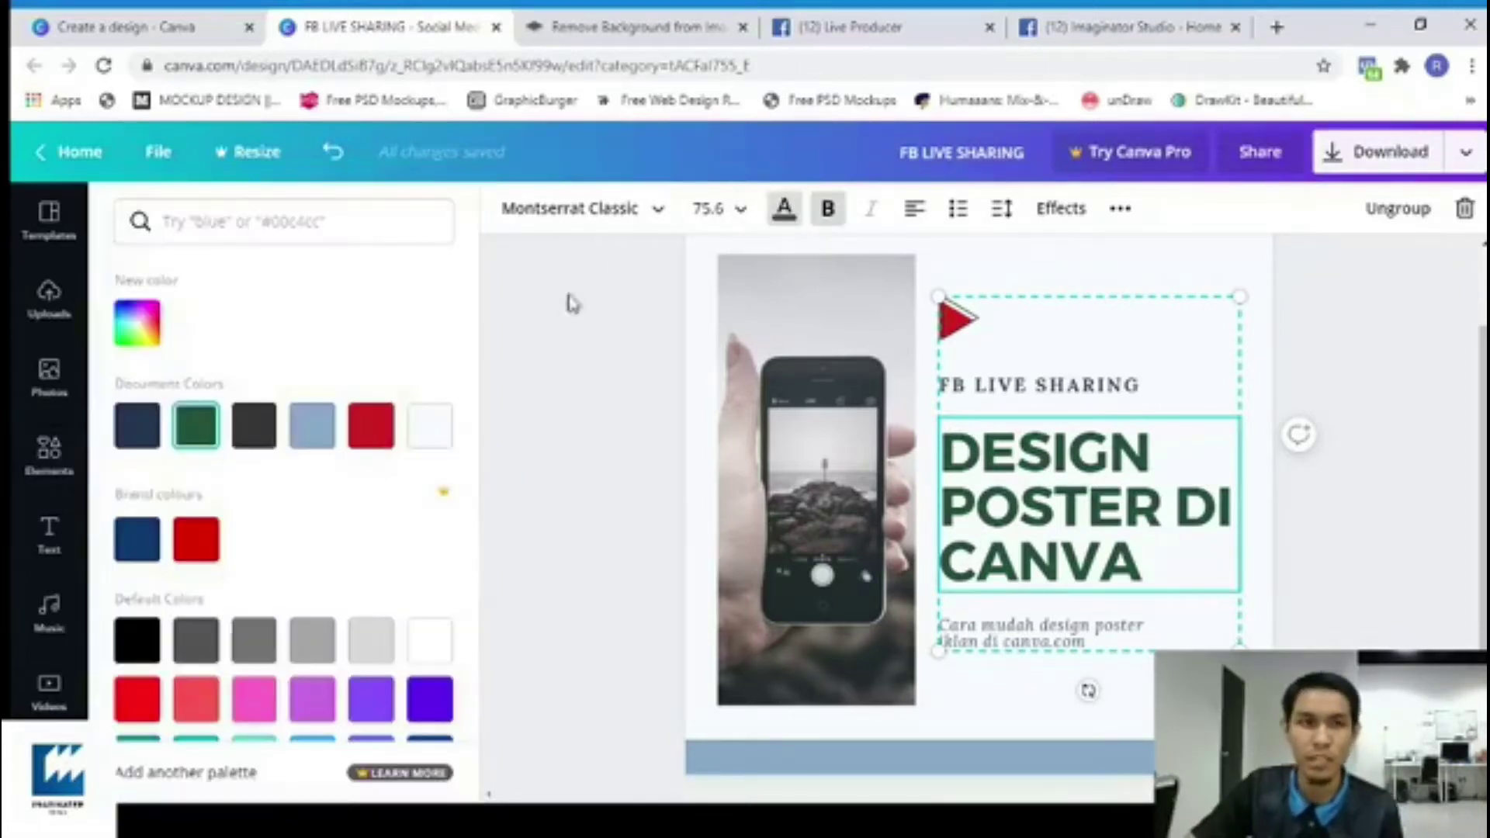
pyautogui.click(140, 434)
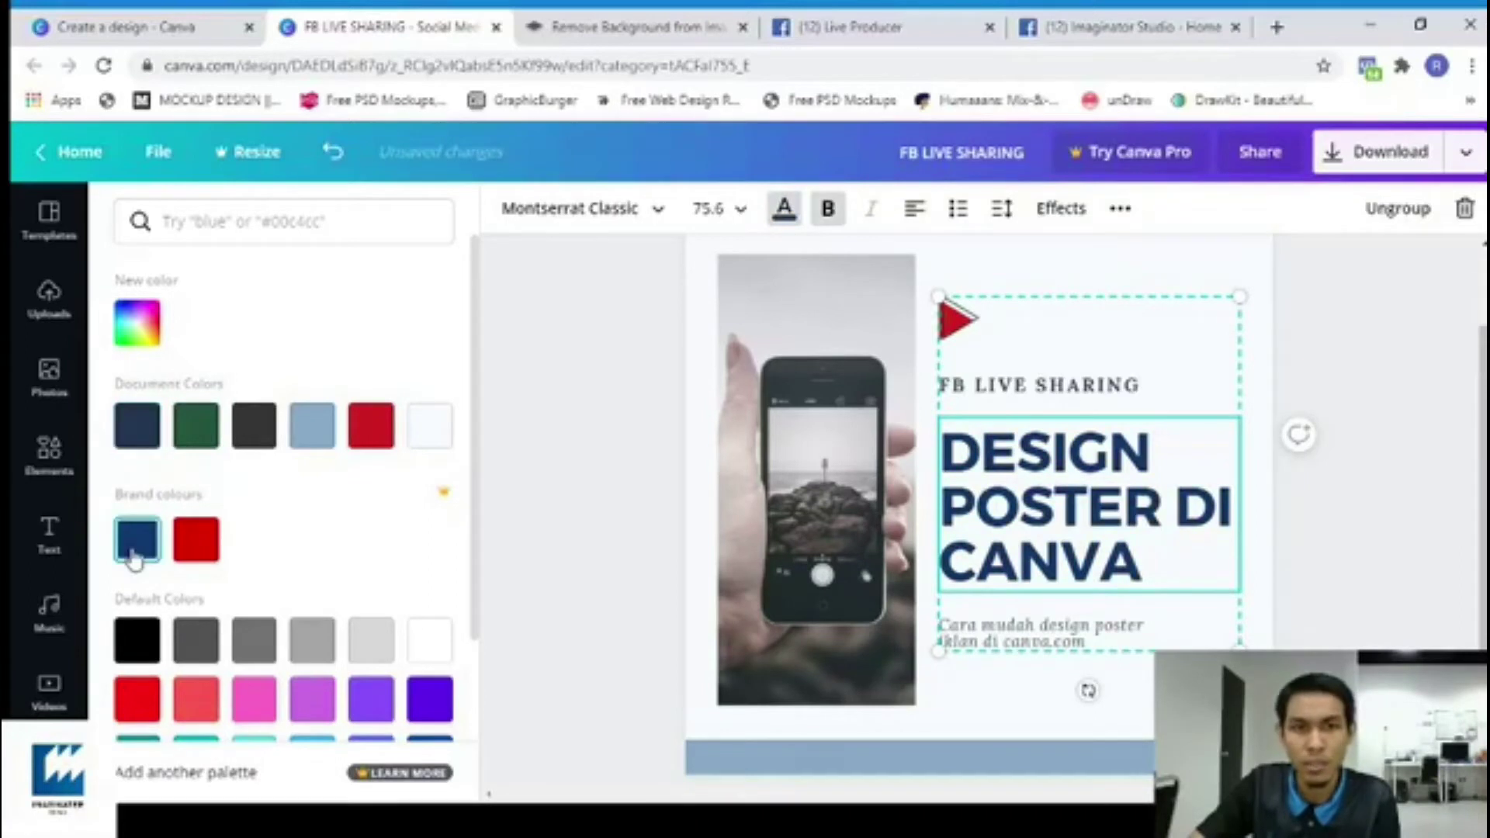
pyautogui.click(373, 431)
pyautogui.click(142, 425)
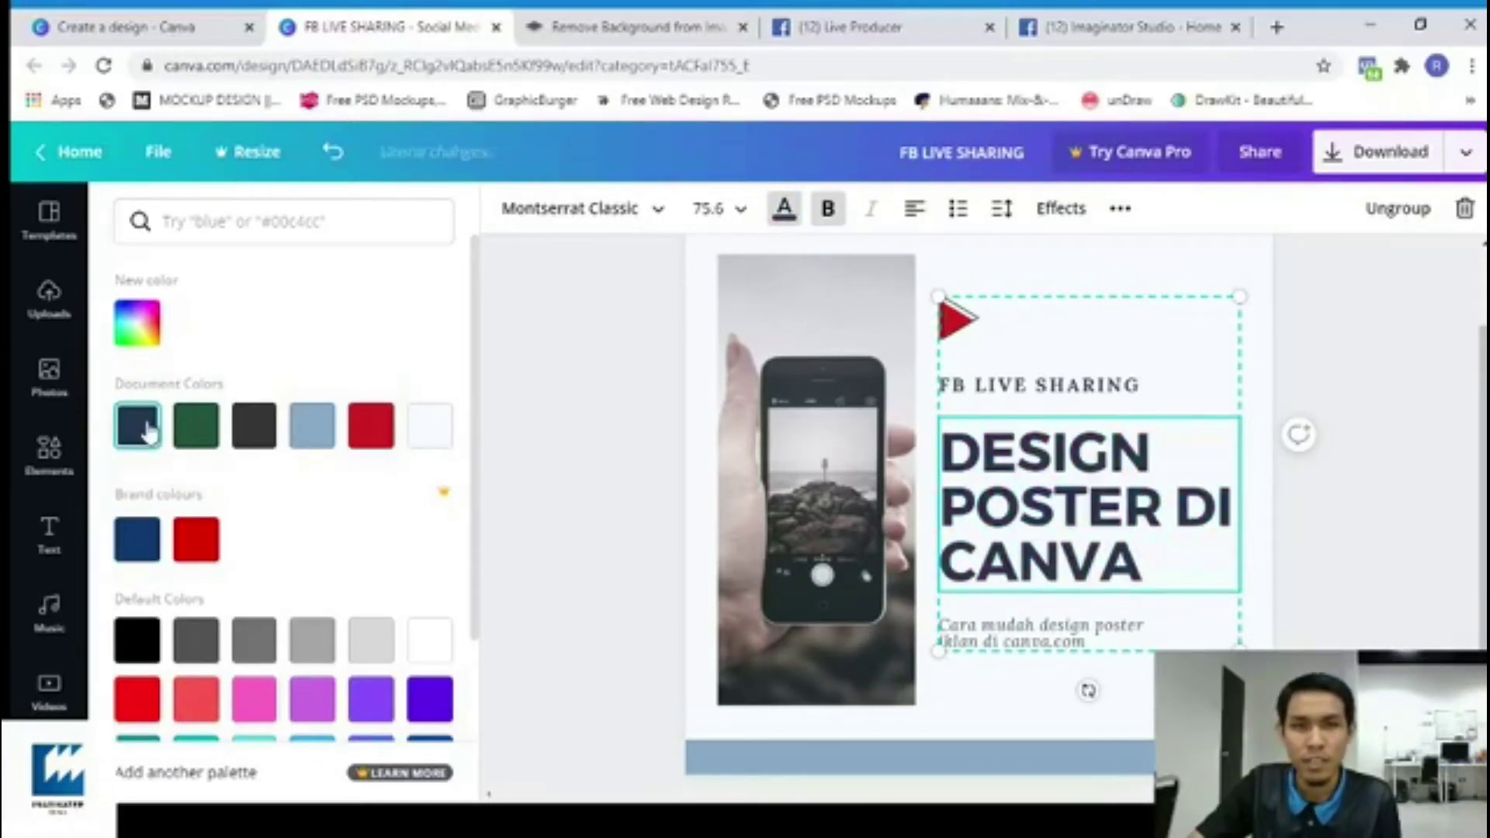
pyautogui.click(257, 433)
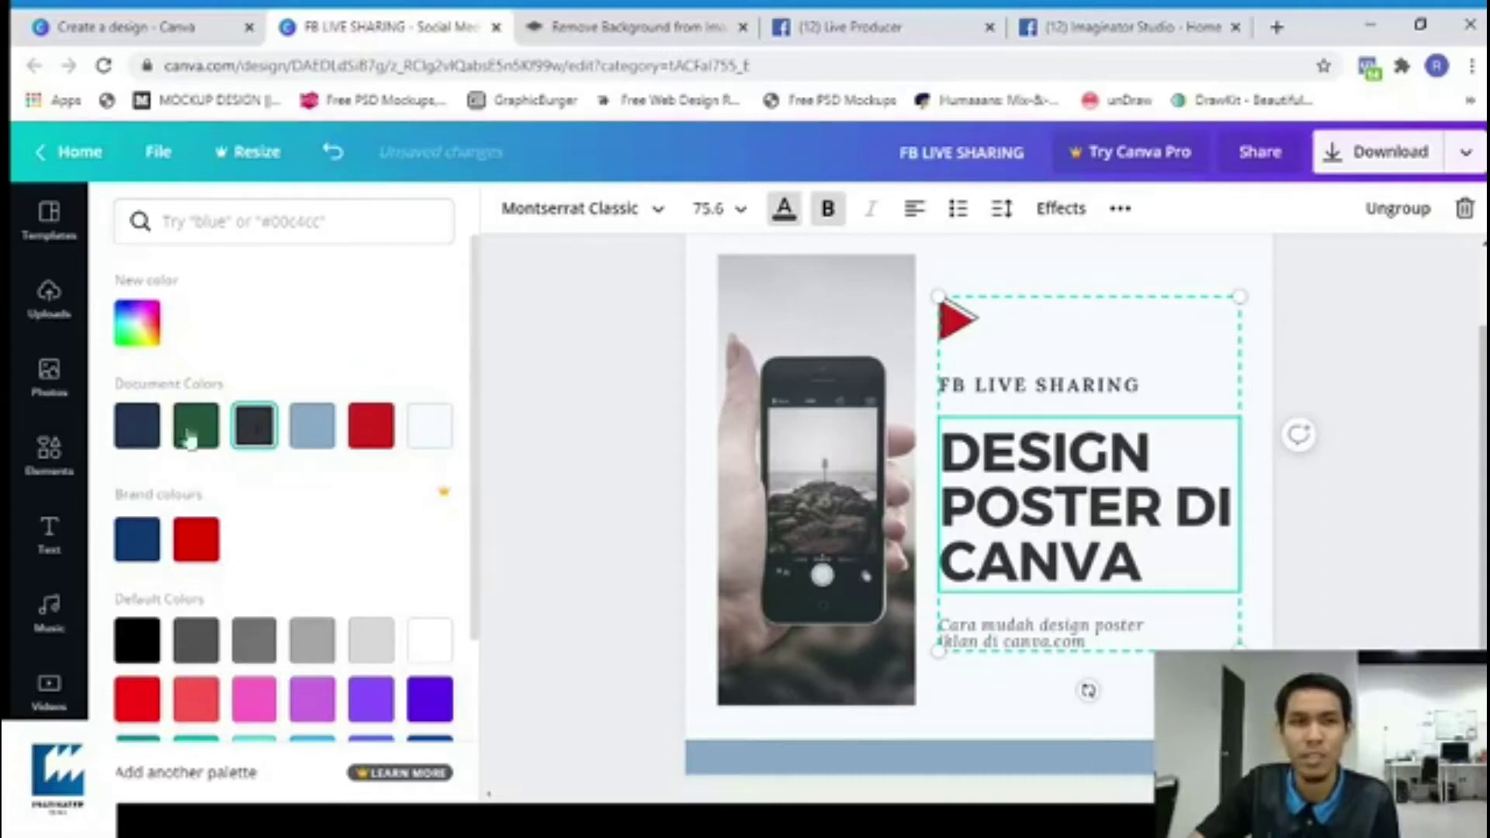
pyautogui.press('Escape')
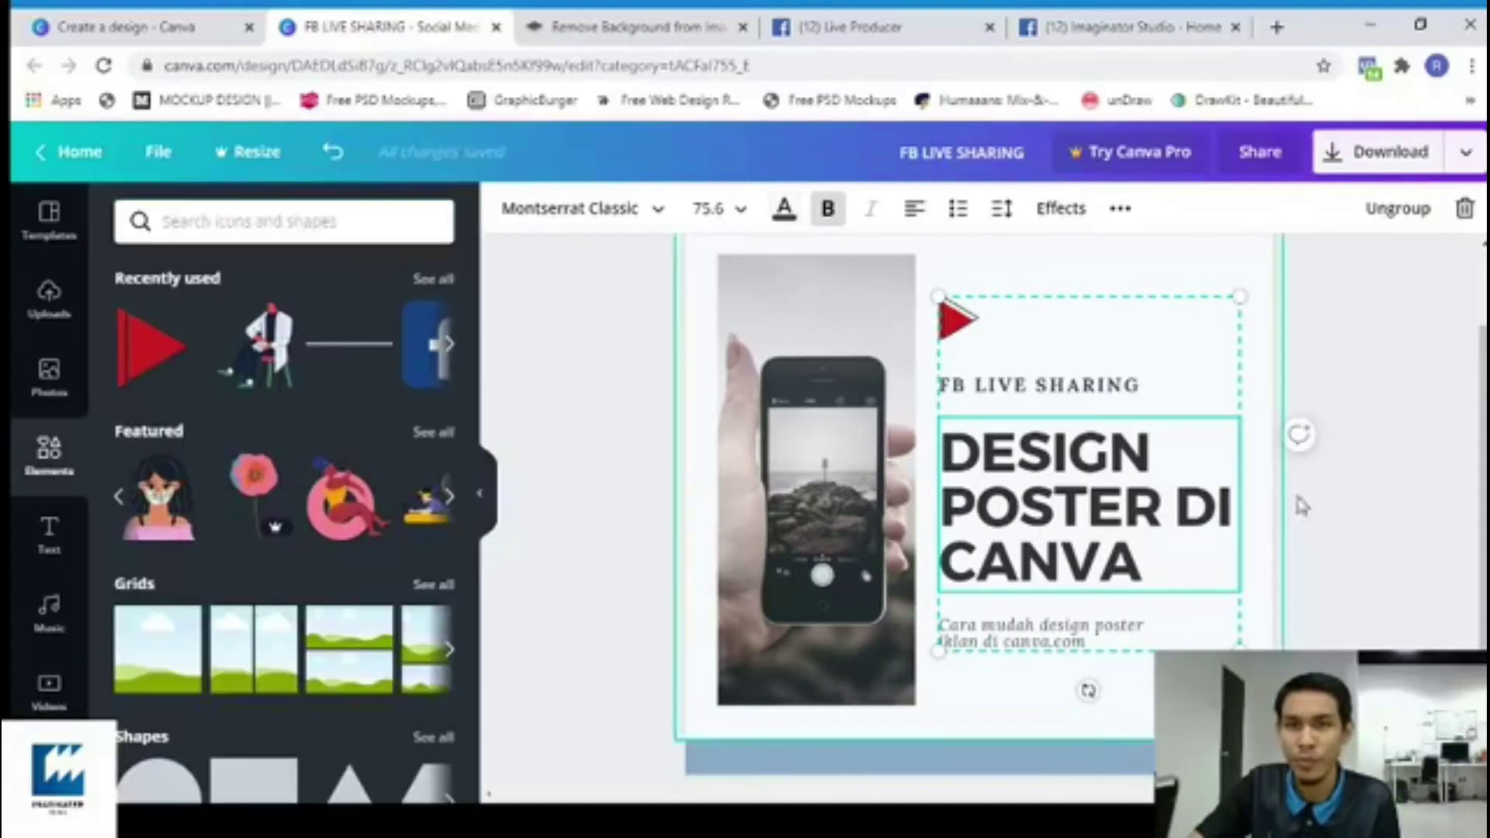
# Move the grouped icon and text block up so its upper edge lines up with the phone photo's.
pyautogui.click(1295, 643)
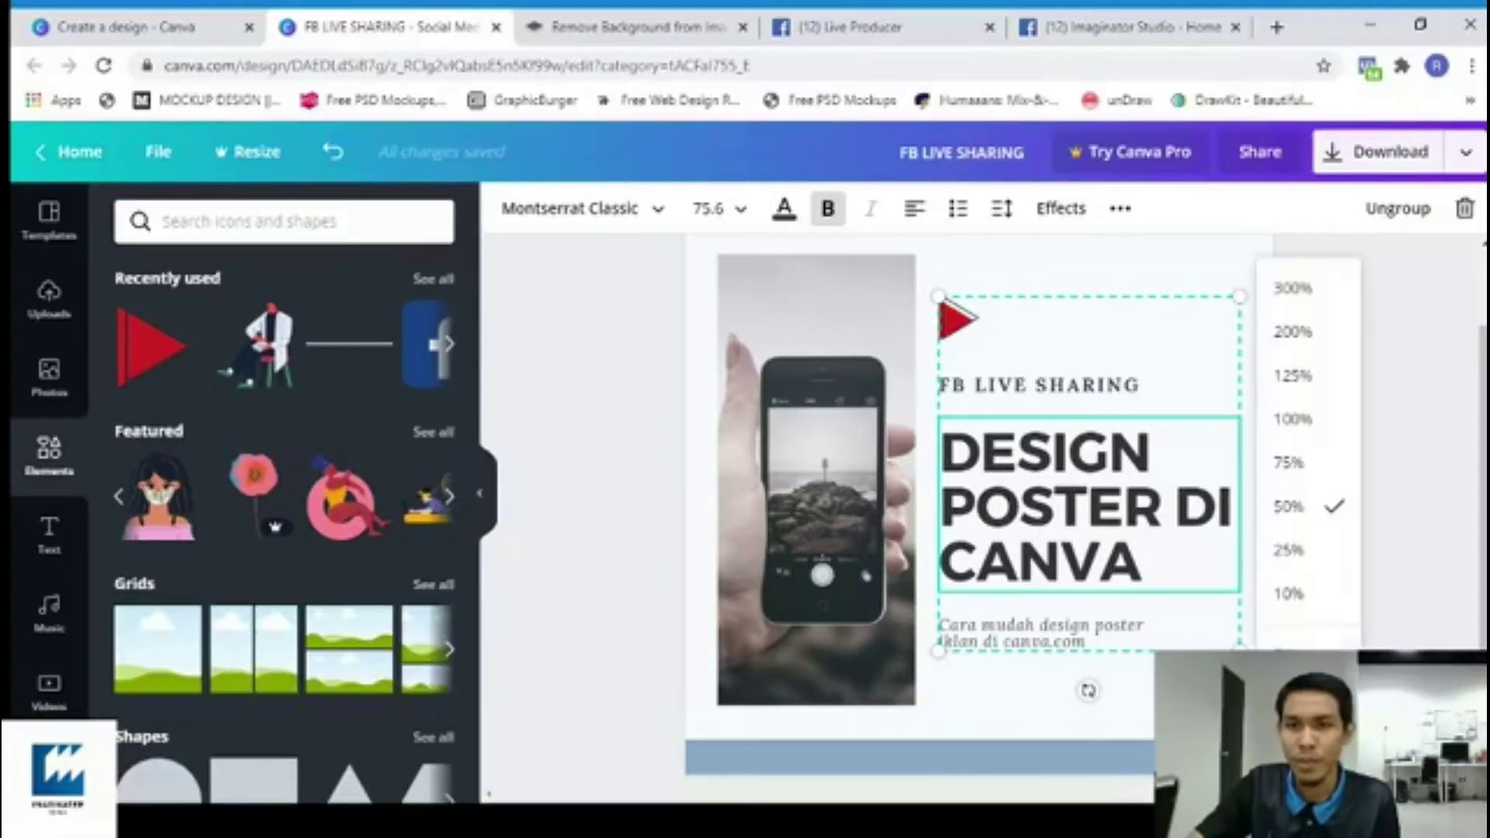
pyautogui.click(1292, 638)
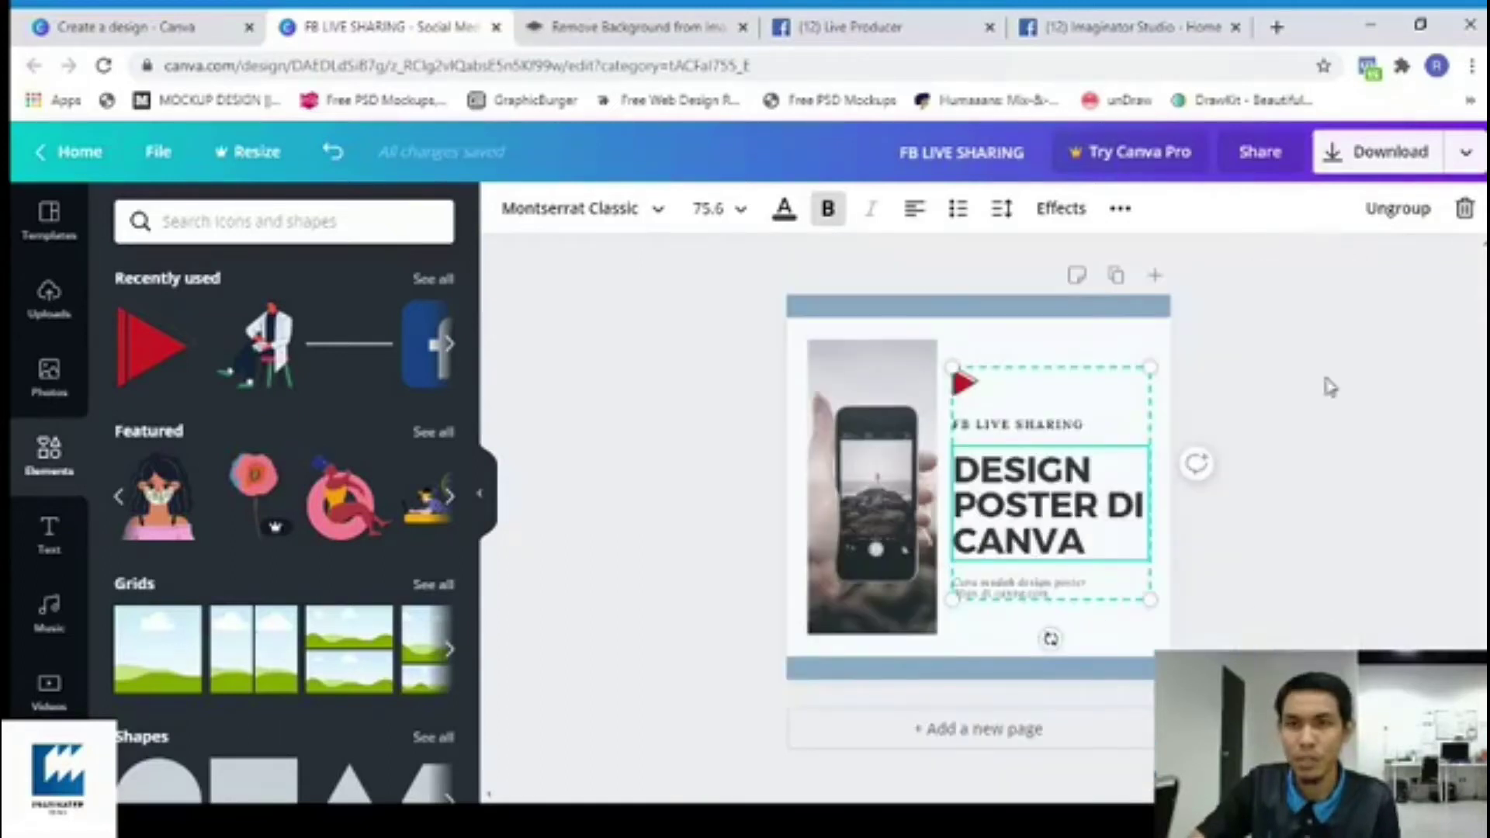
pyautogui.click(1011, 531)
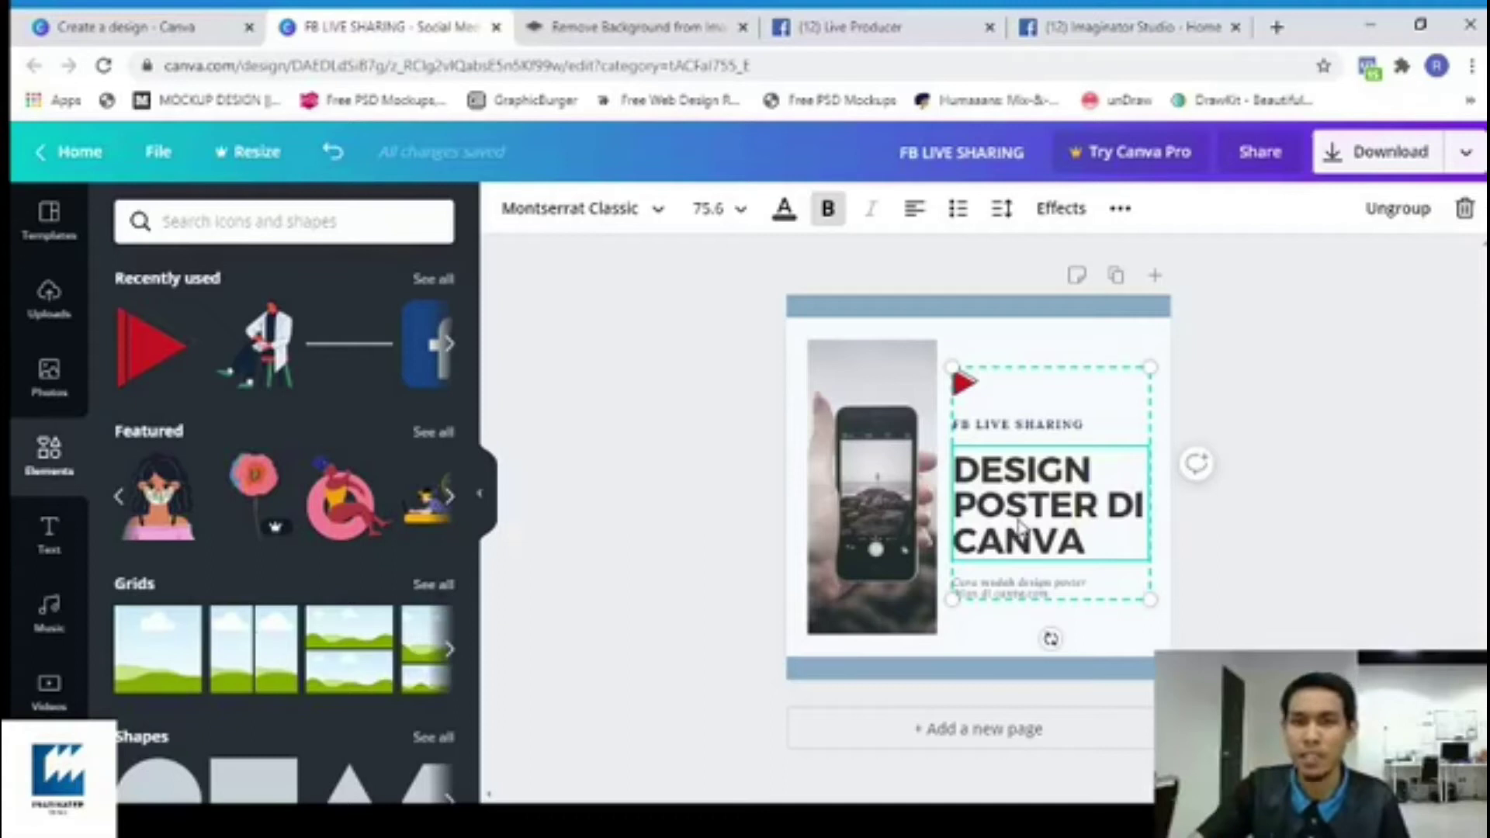
pyautogui.moveTo(1019, 526); pyautogui.dragTo(1018, 494)
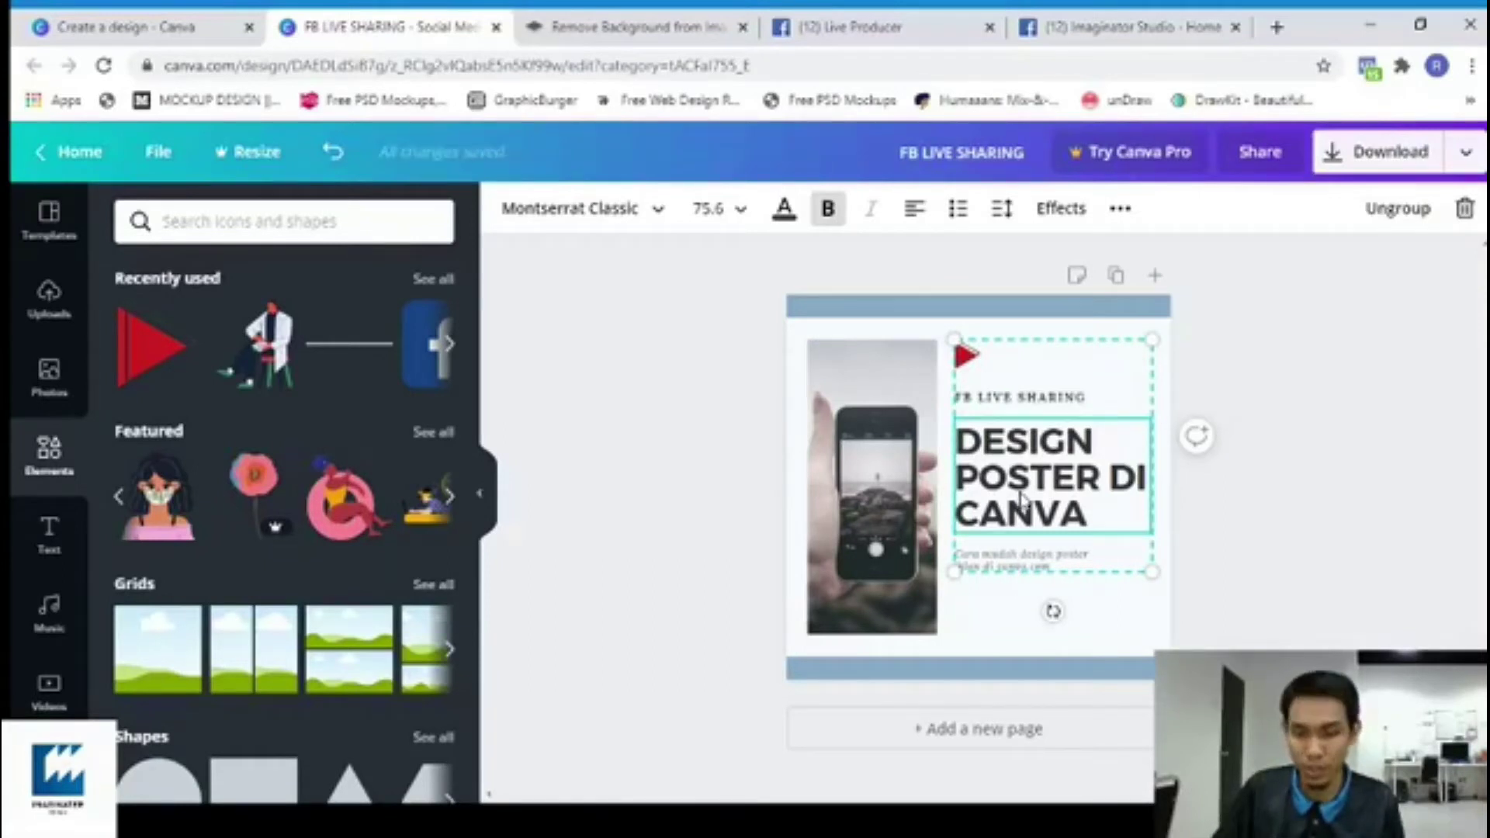
pyautogui.moveTo(1021, 498); pyautogui.dragTo(1021, 497)
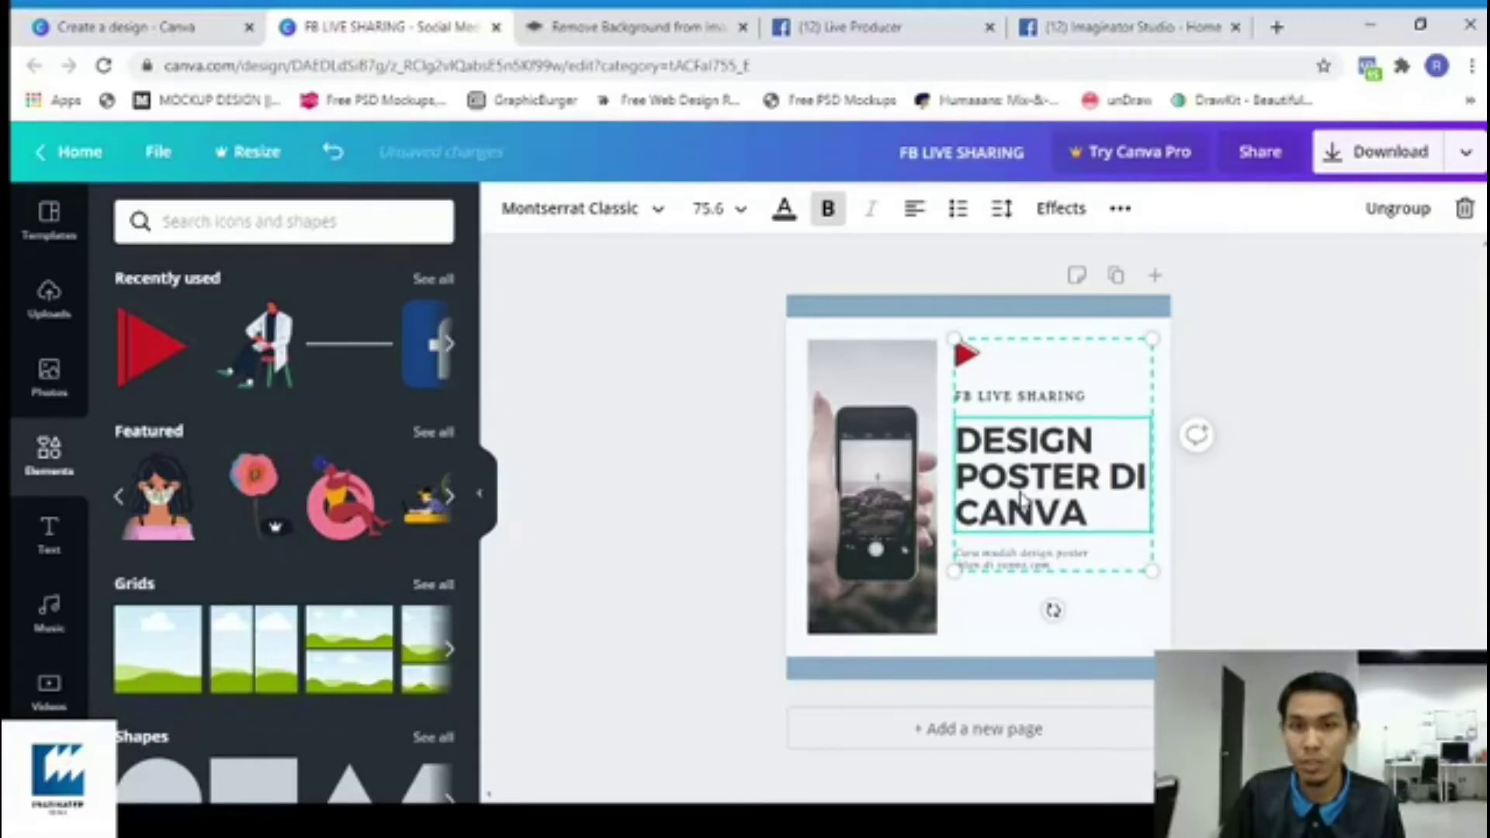
pyautogui.moveTo(1016, 482)
pyautogui.mouseDown()
pyautogui.moveTo(1011, 458)
pyautogui.moveTo(1009, 474)
pyautogui.mouseUp()
pyautogui.click(1307, 537)
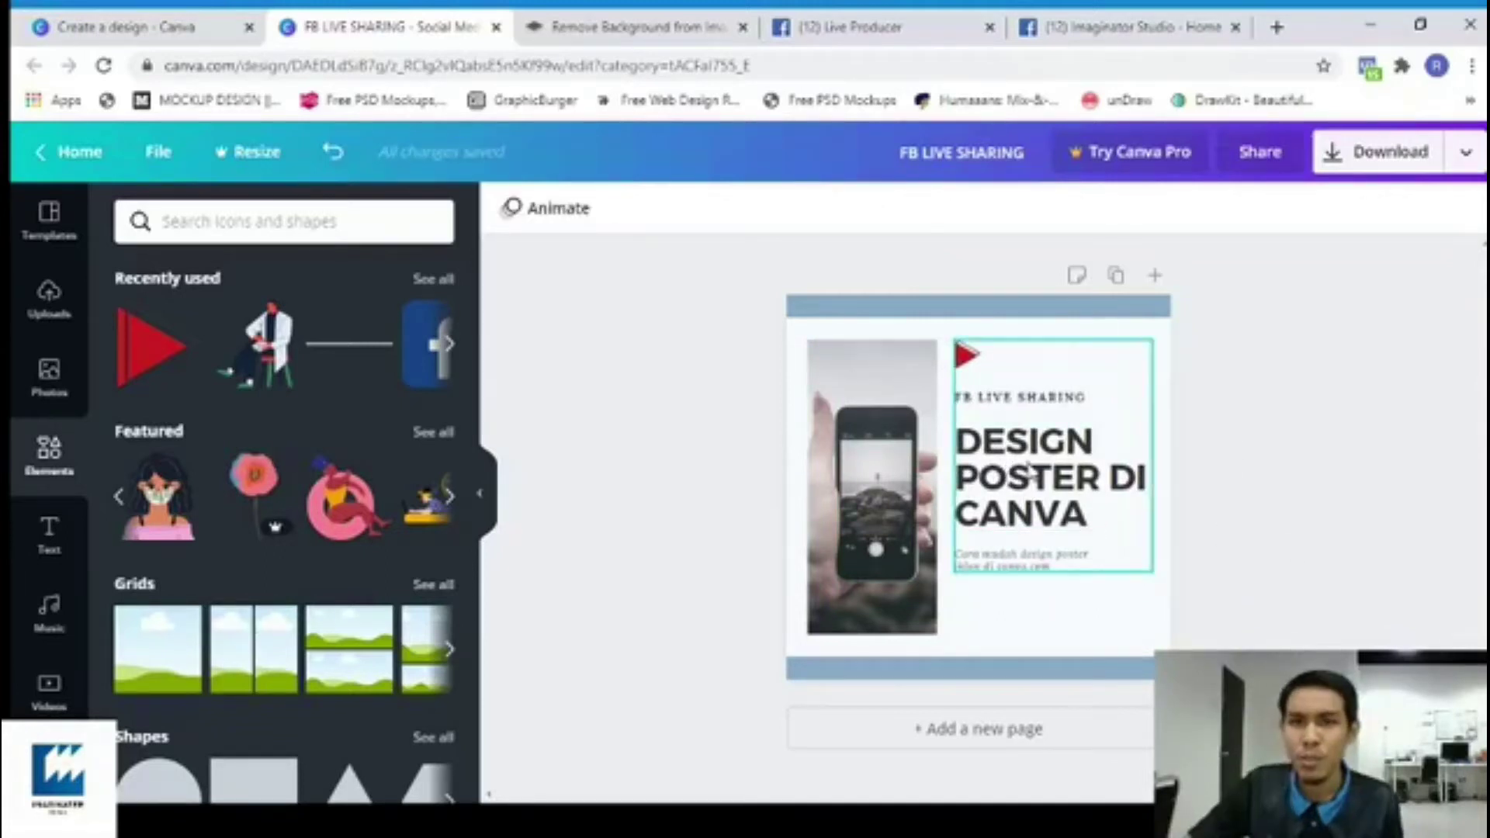
# Ungroup the text block and move the main heading up close beneath "FB LIVE SHARING".
pyautogui.click(1015, 480)
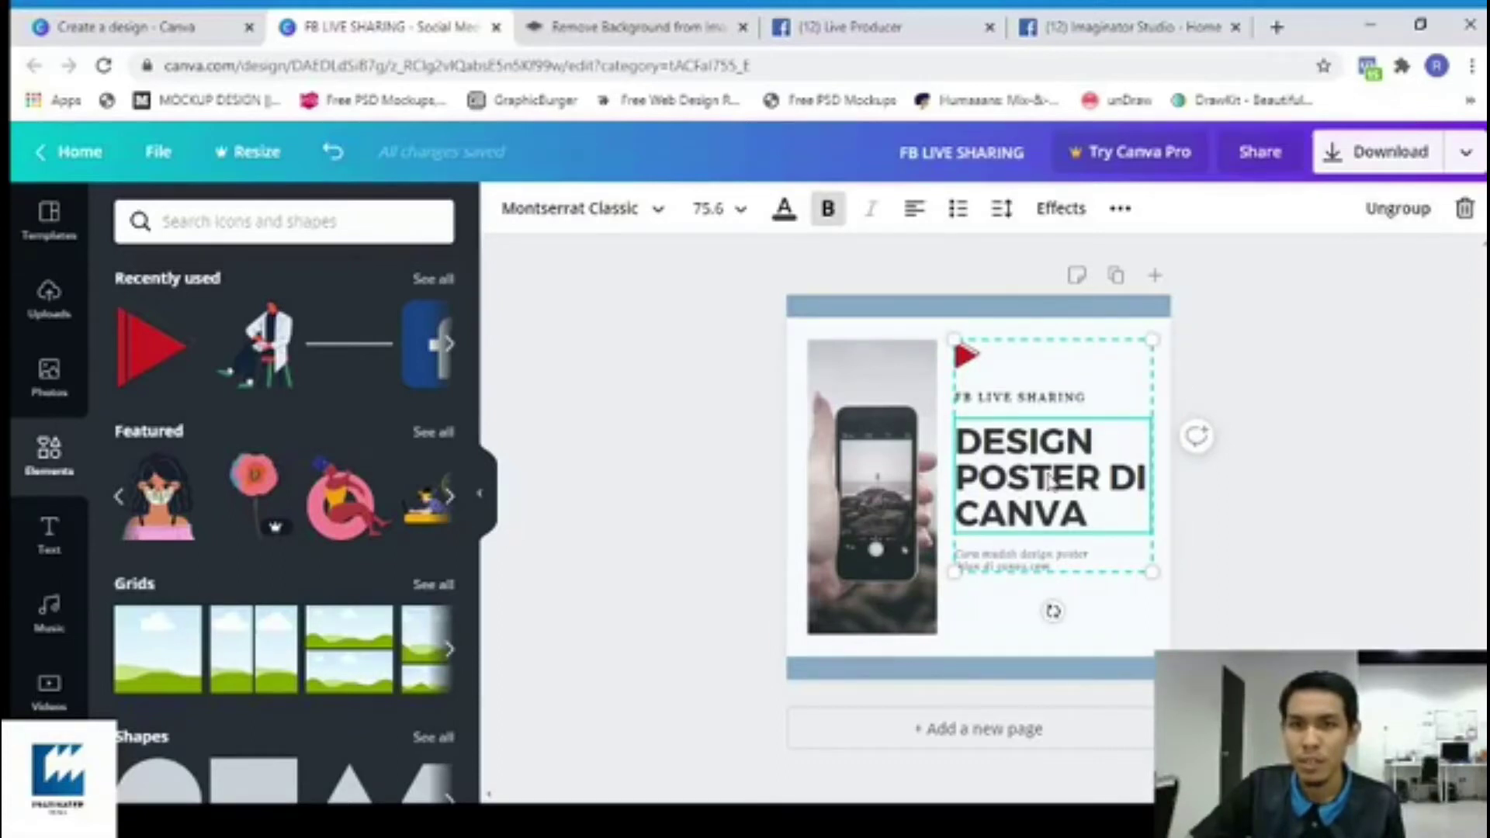
pyautogui.click(1393, 214)
pyautogui.click(1226, 437)
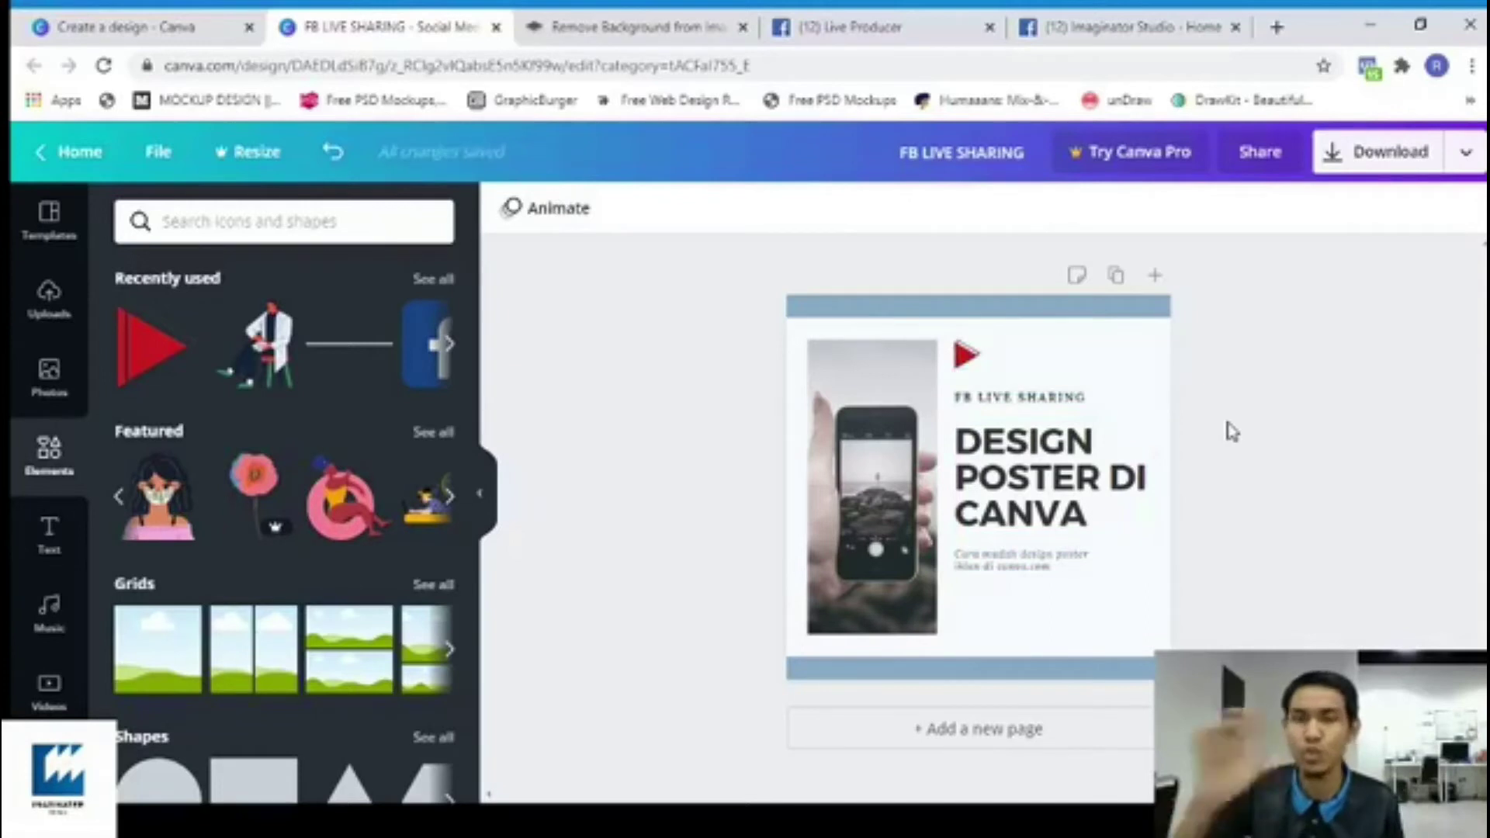
pyautogui.click(1026, 488)
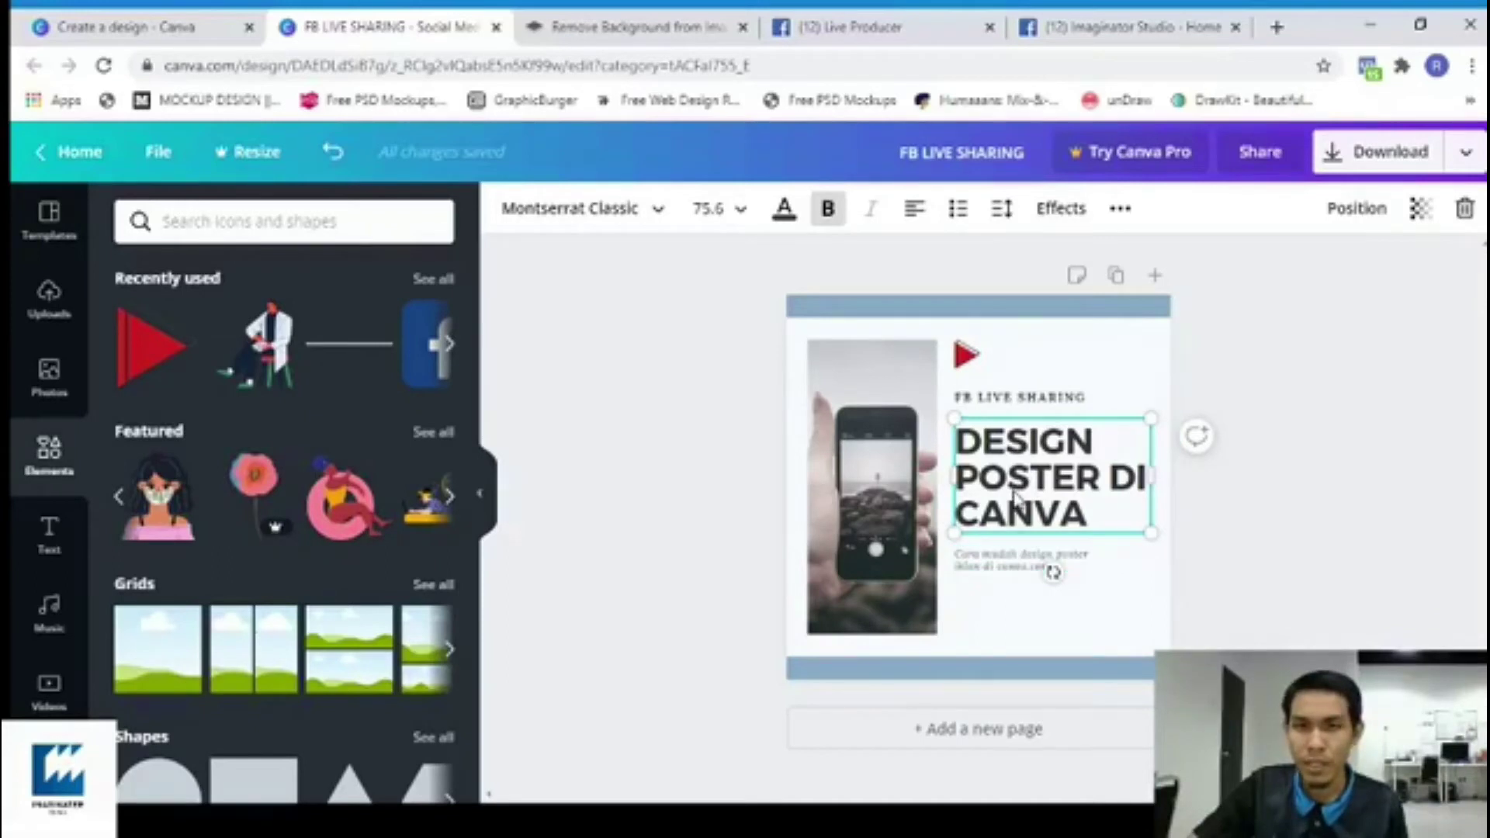
pyautogui.moveTo(1017, 495); pyautogui.dragTo(1012, 477)
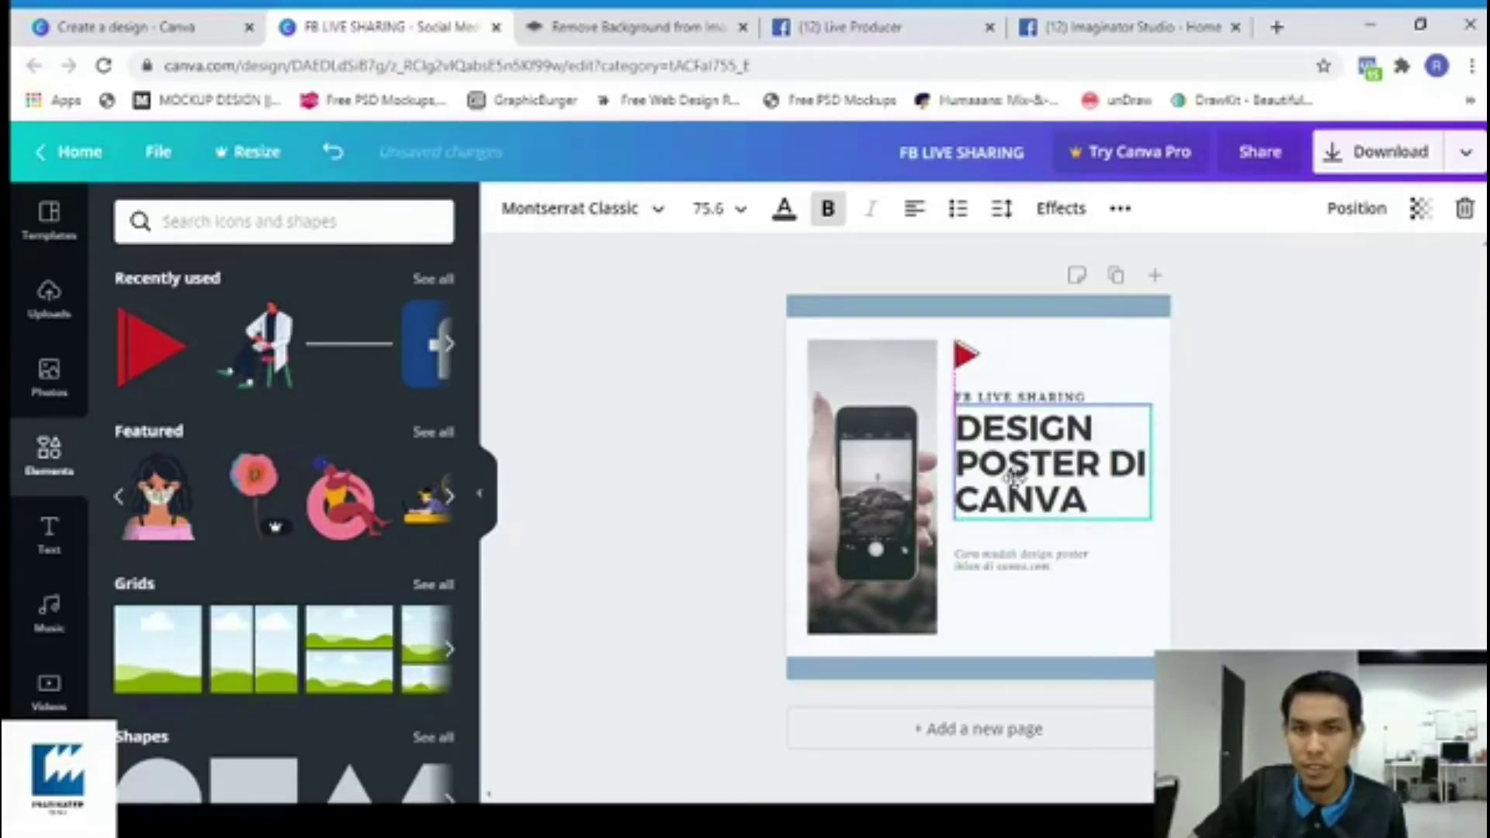
# Move the italic tagline up close beneath the main heading, keeping it left-aligned with the heading.
pyautogui.moveTo(1013, 560); pyautogui.dragTo(1006, 538)
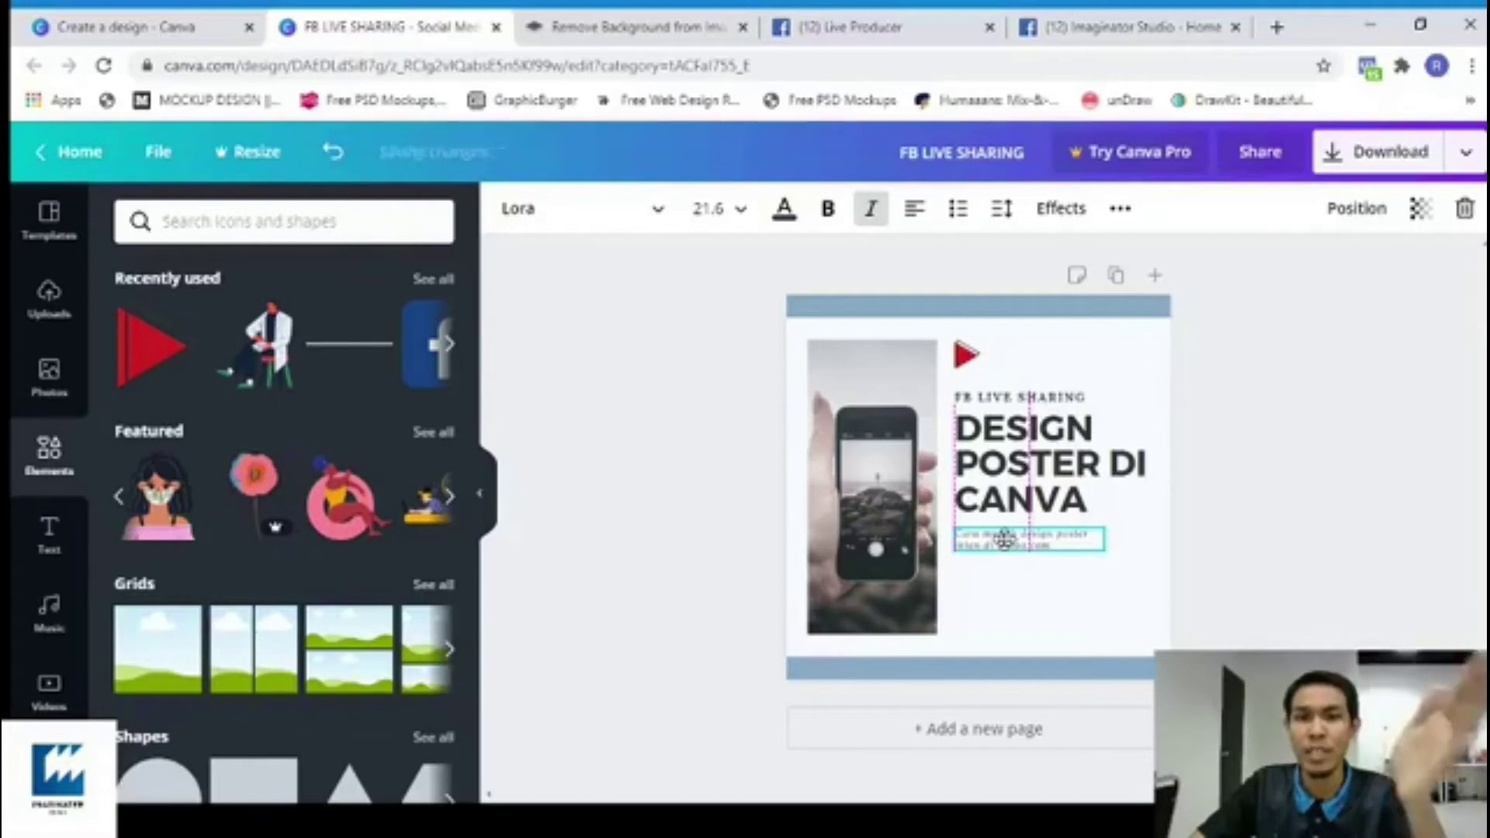
pyautogui.moveTo(1004, 538); pyautogui.dragTo(1004, 537)
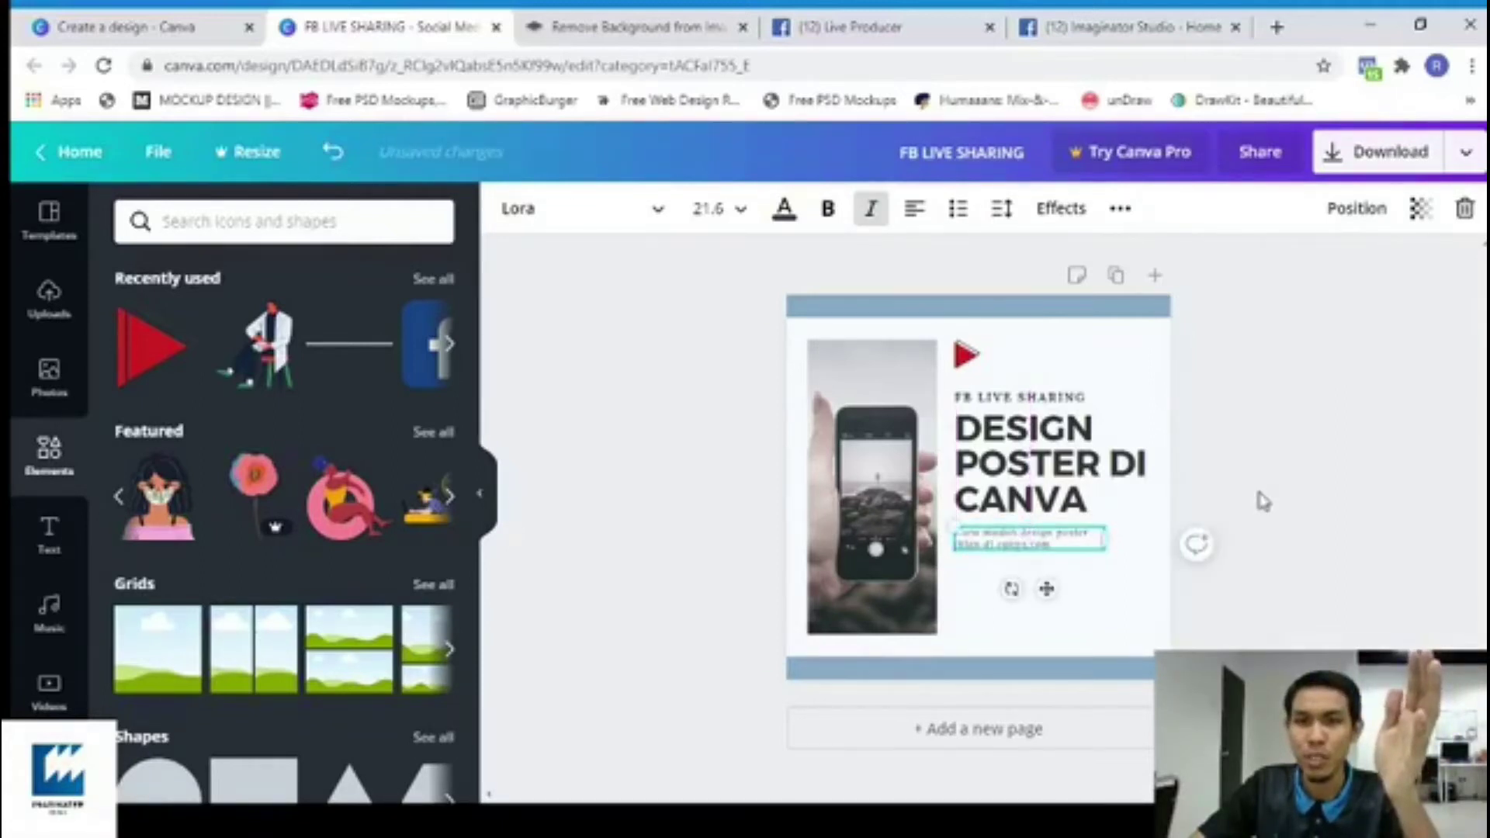
pyautogui.click(1262, 500)
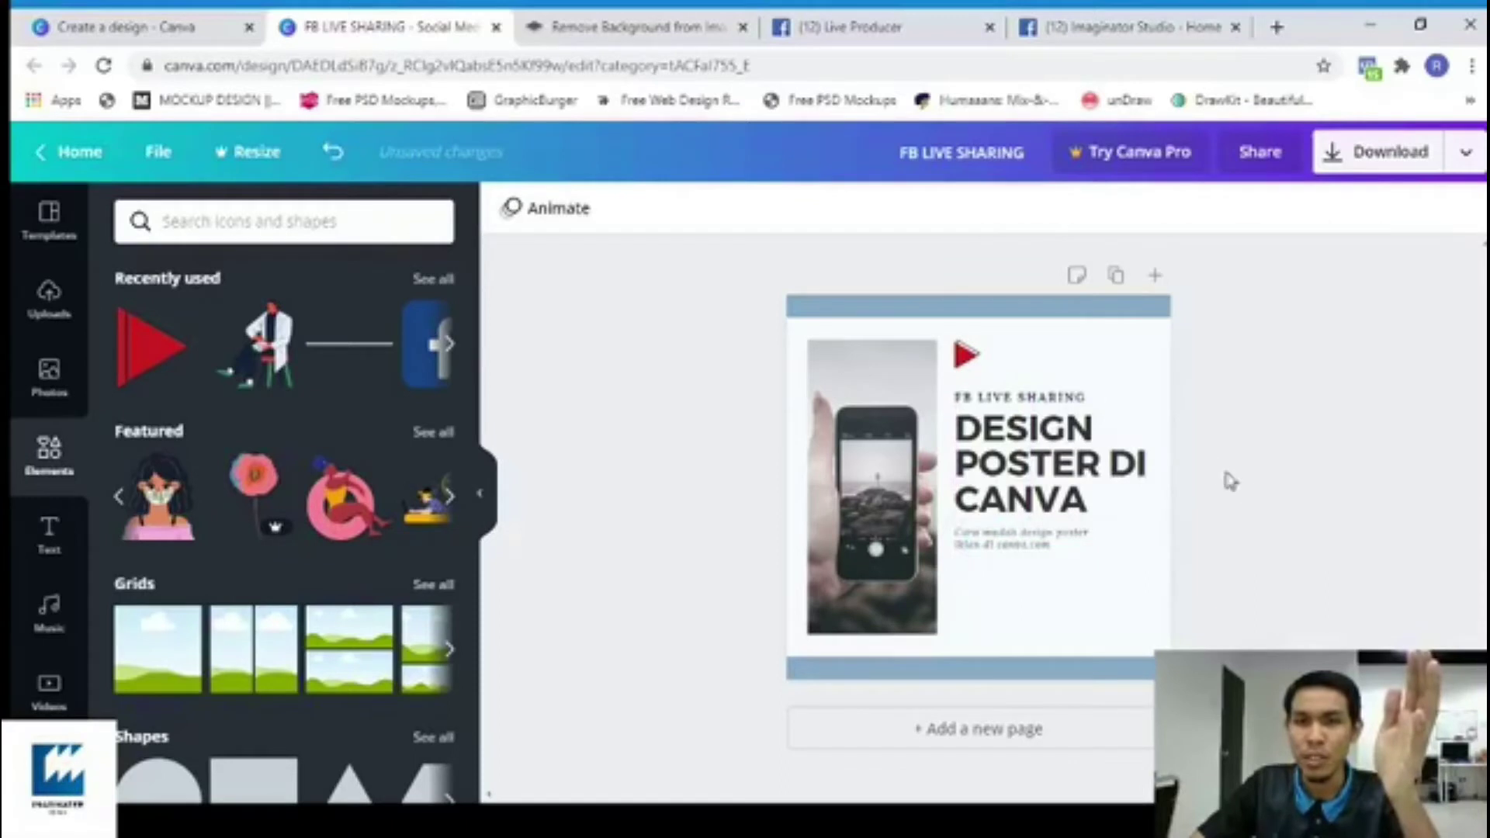
pyautogui.click(1030, 548)
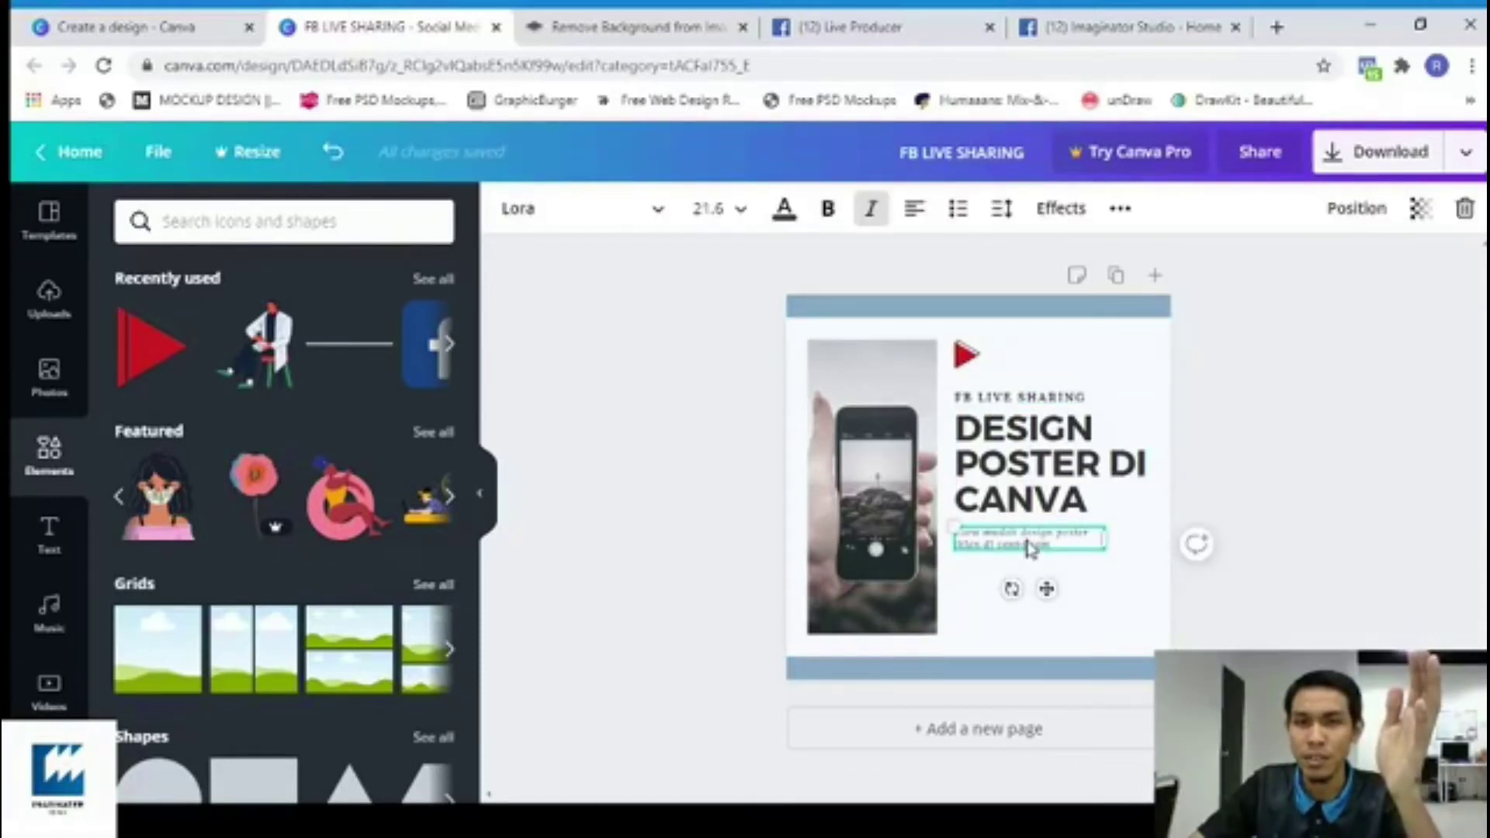
pyautogui.moveTo(1030, 548); pyautogui.dragTo(1030, 545)
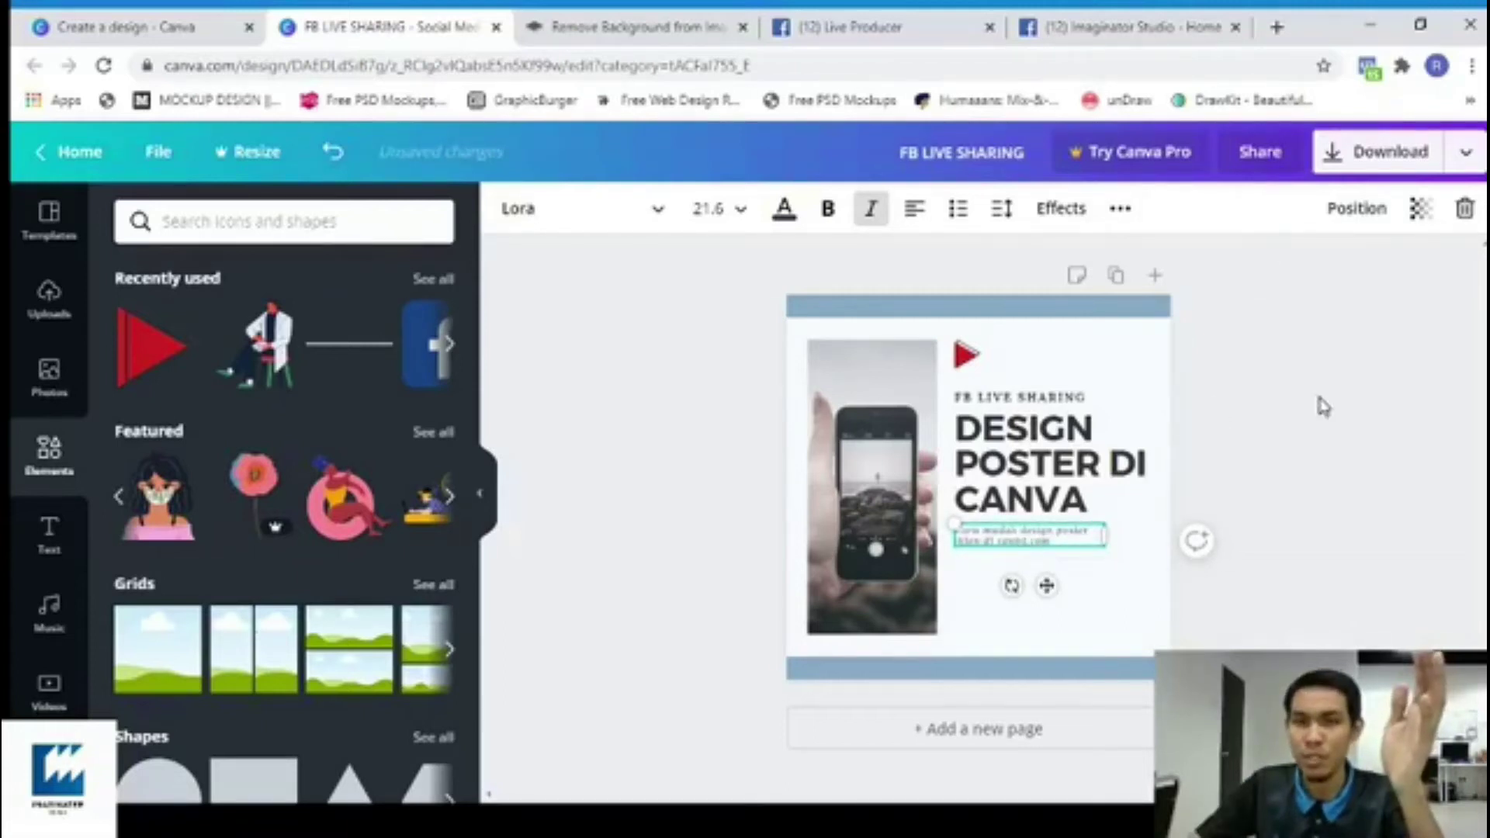
pyautogui.click(1323, 405)
# Set the main heading's font size to 72.
pyautogui.click(1006, 477)
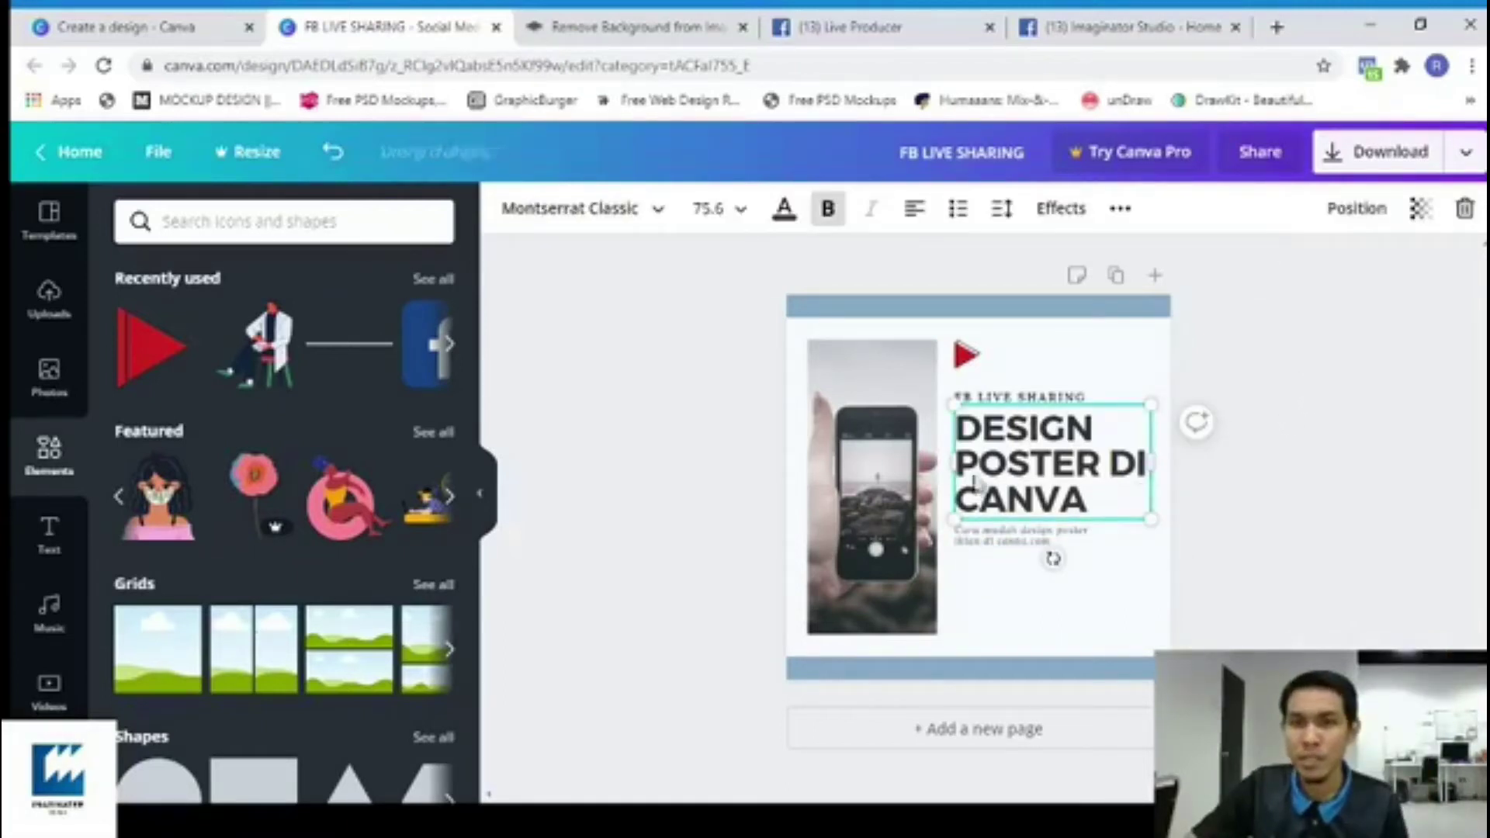
pyautogui.click(737, 209)
pyautogui.moveTo(824, 310); pyautogui.dragTo(829, 605)
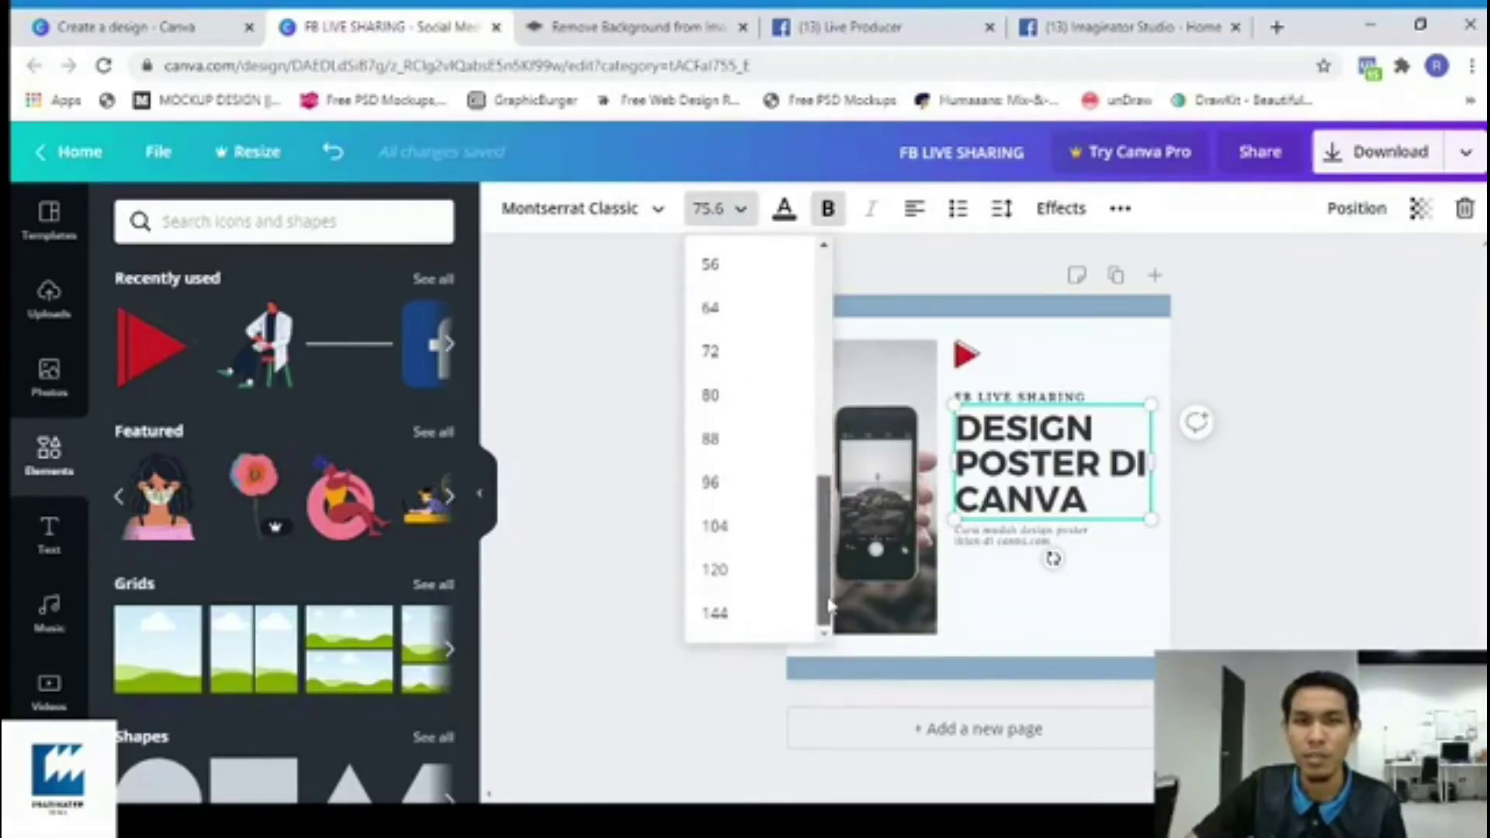
pyautogui.click(717, 346)
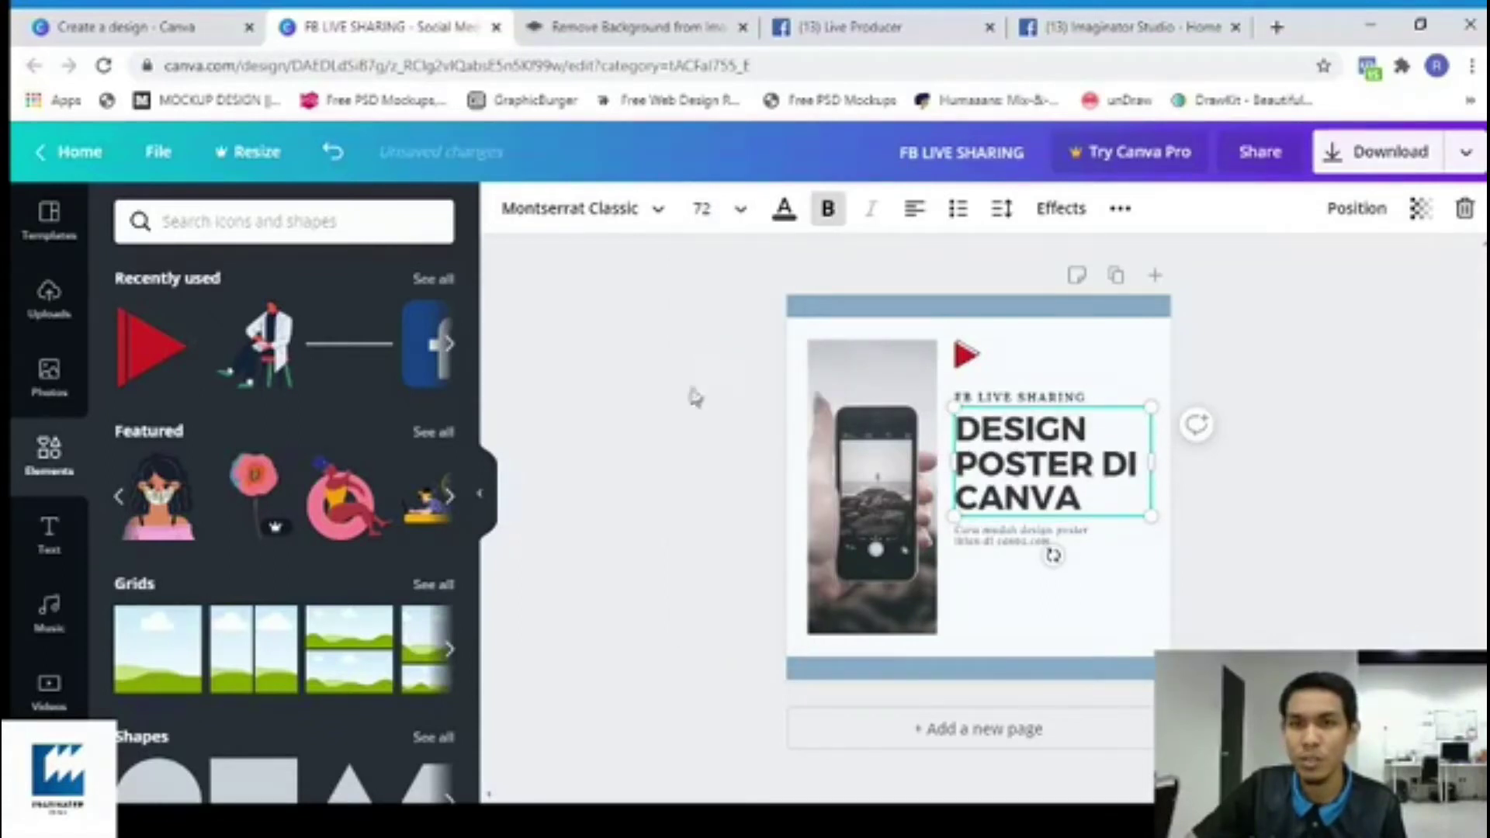
pyautogui.click(1327, 496)
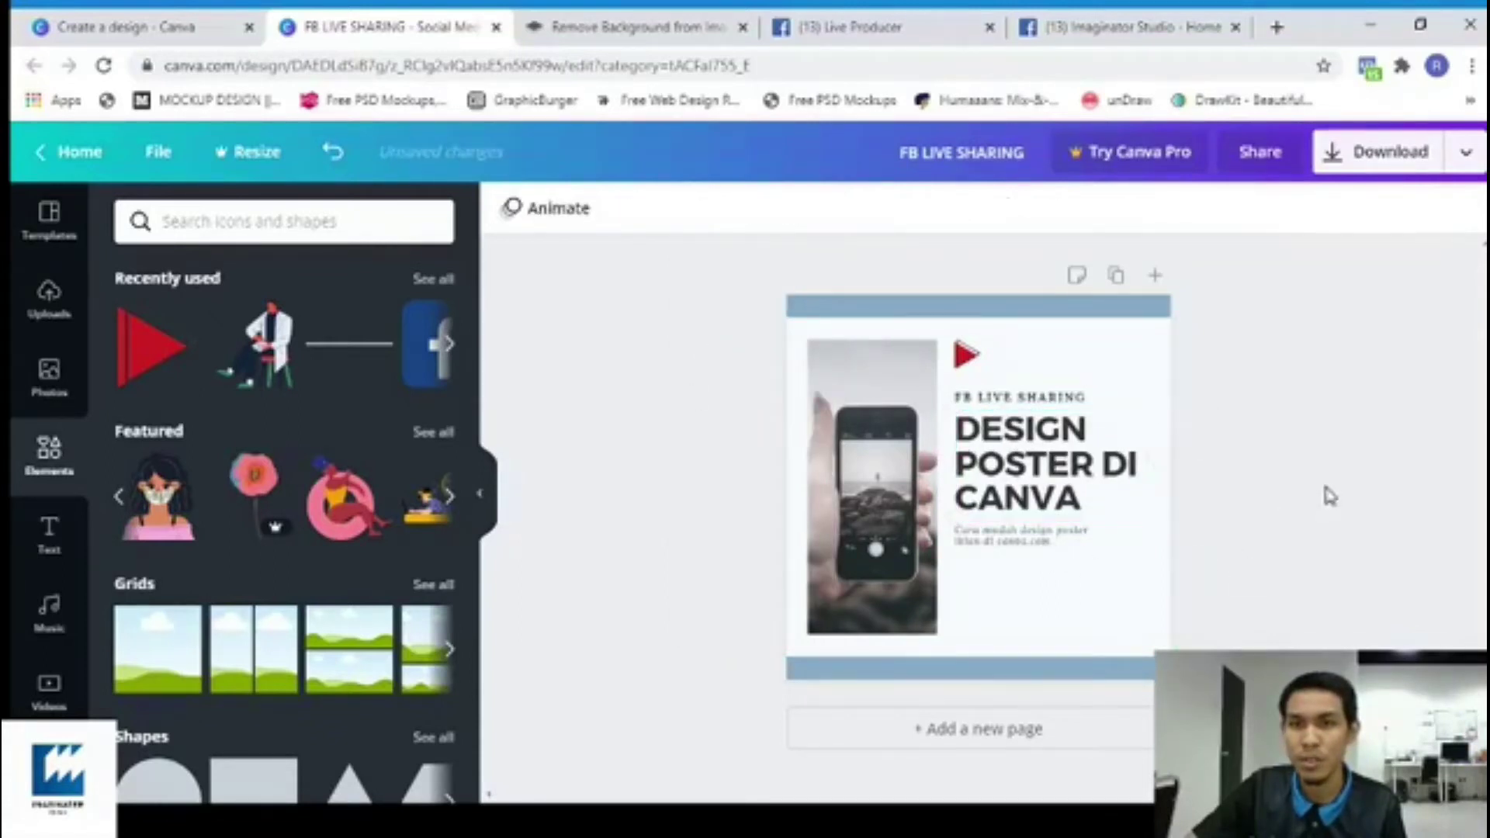
# Nudge the tagline slightly closer to the resized heading.
pyautogui.click(1013, 547)
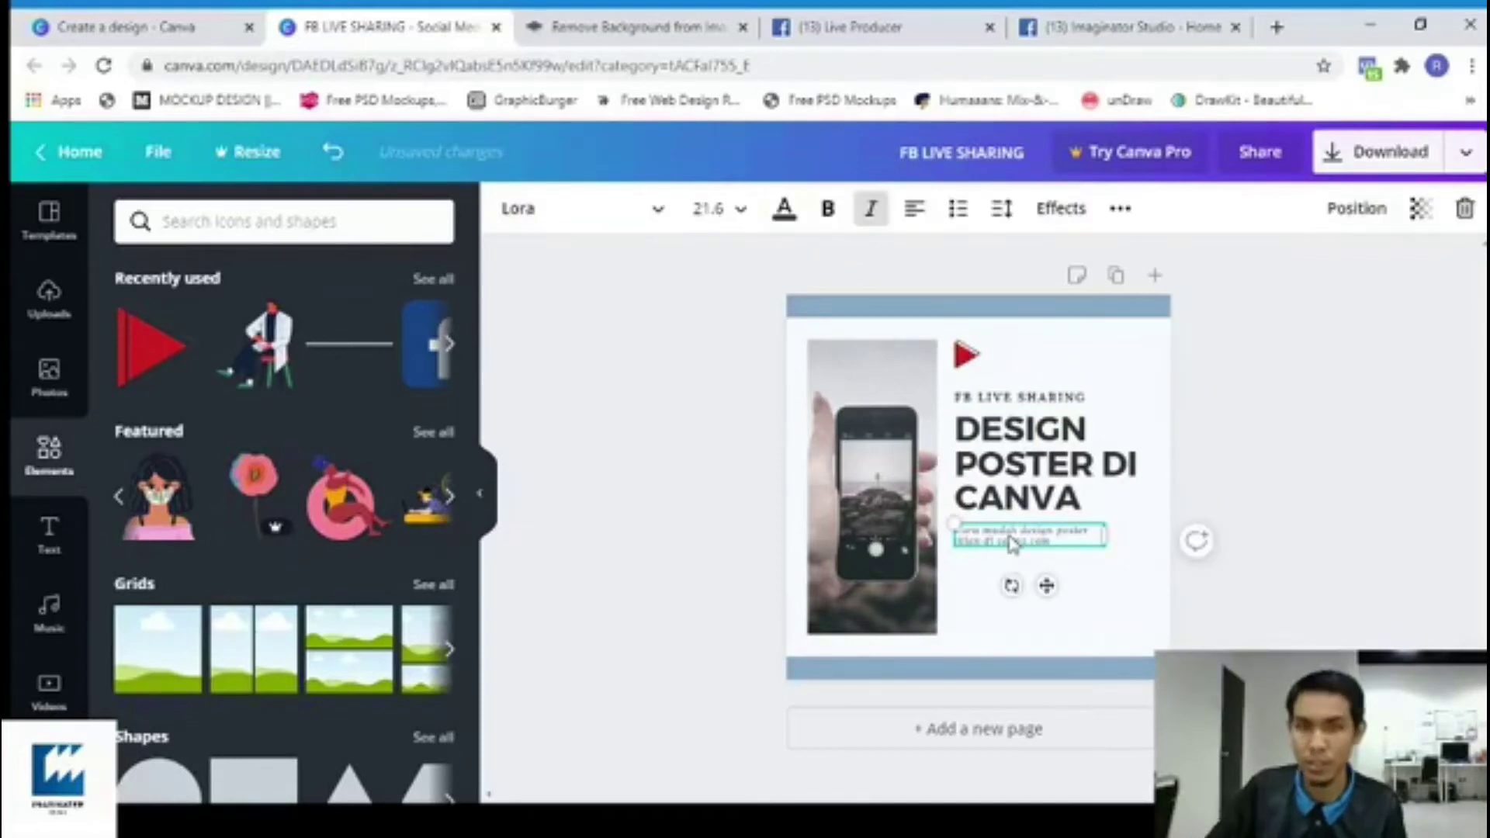
pyautogui.click(1348, 456)
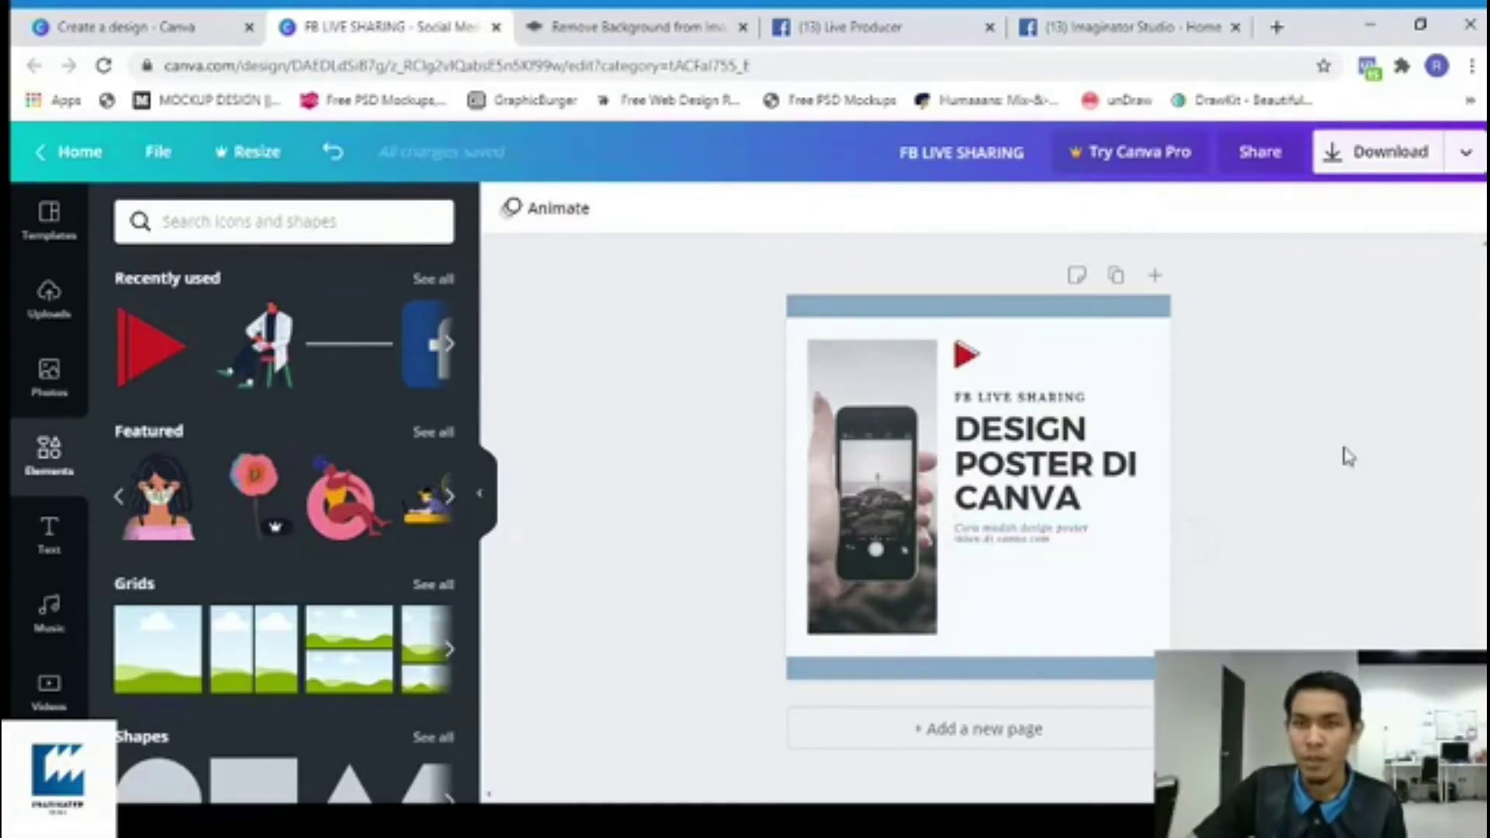
pyautogui.click(993, 545)
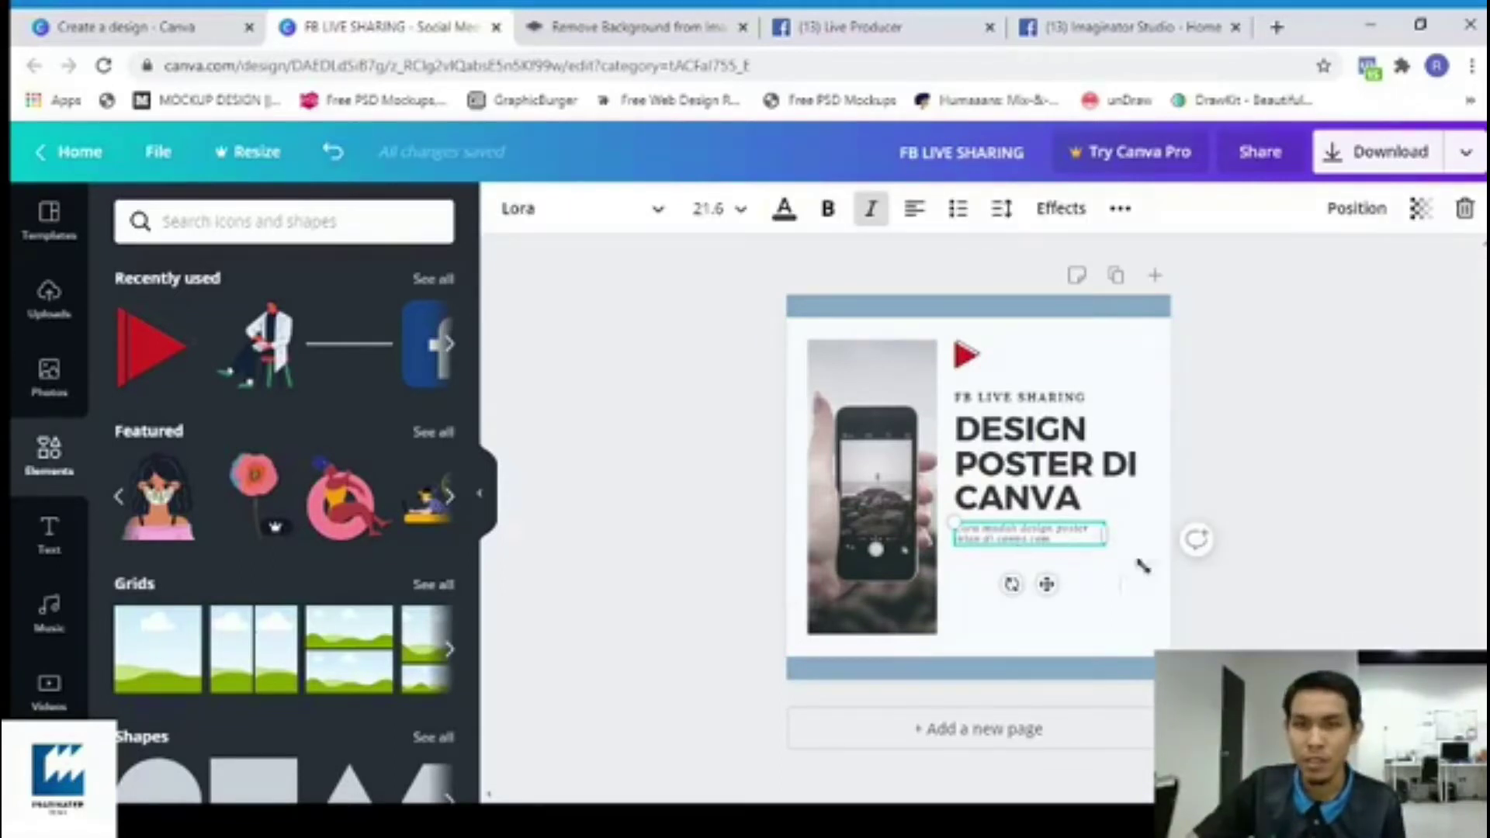
pyautogui.click(1242, 559)
# Duplicate the tagline and place the copy below the original with a gap, left-aligned with it.
pyautogui.click(1002, 543)
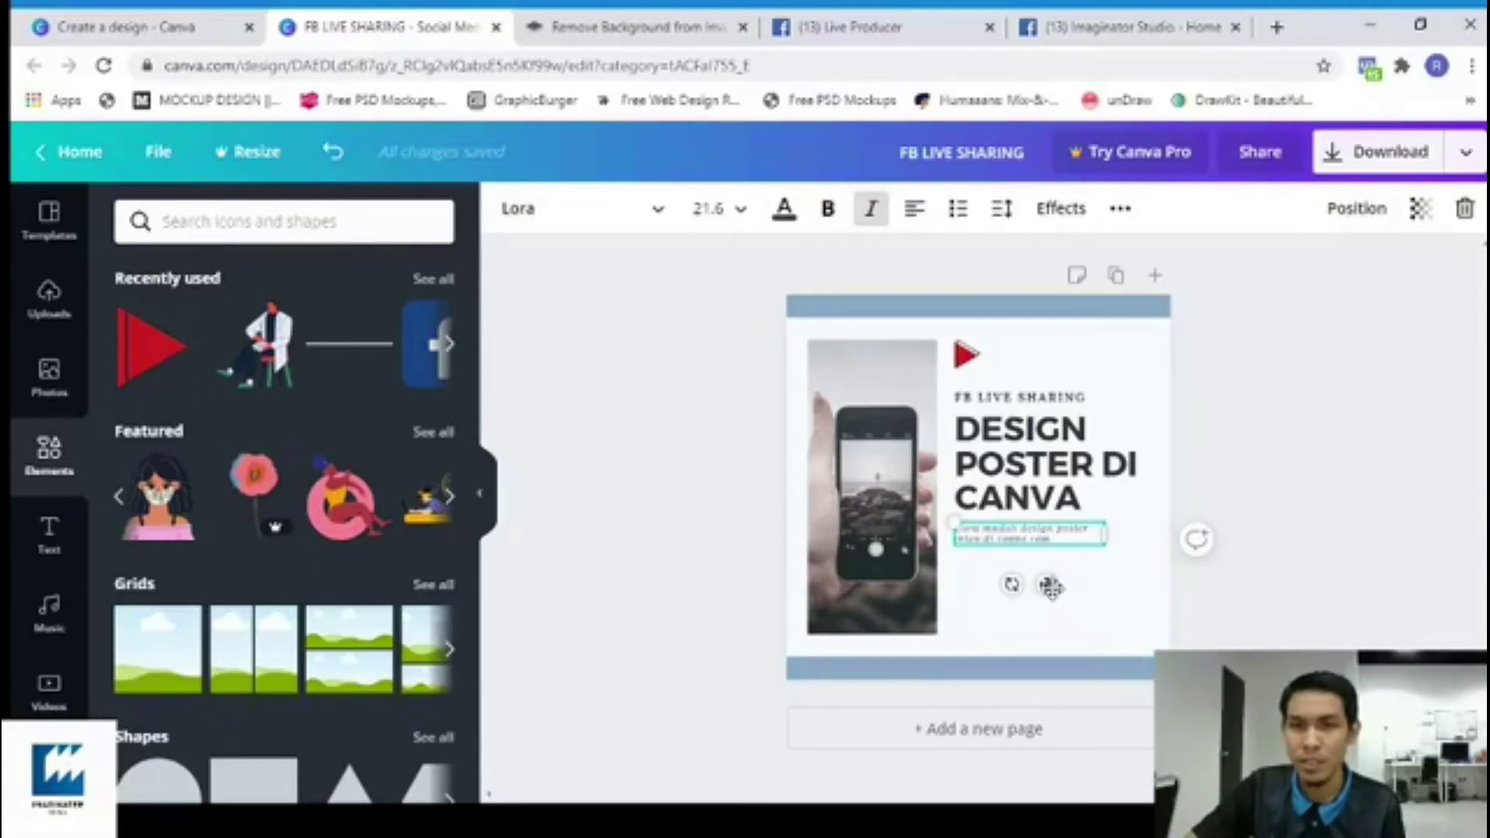
pyautogui.click(1120, 208)
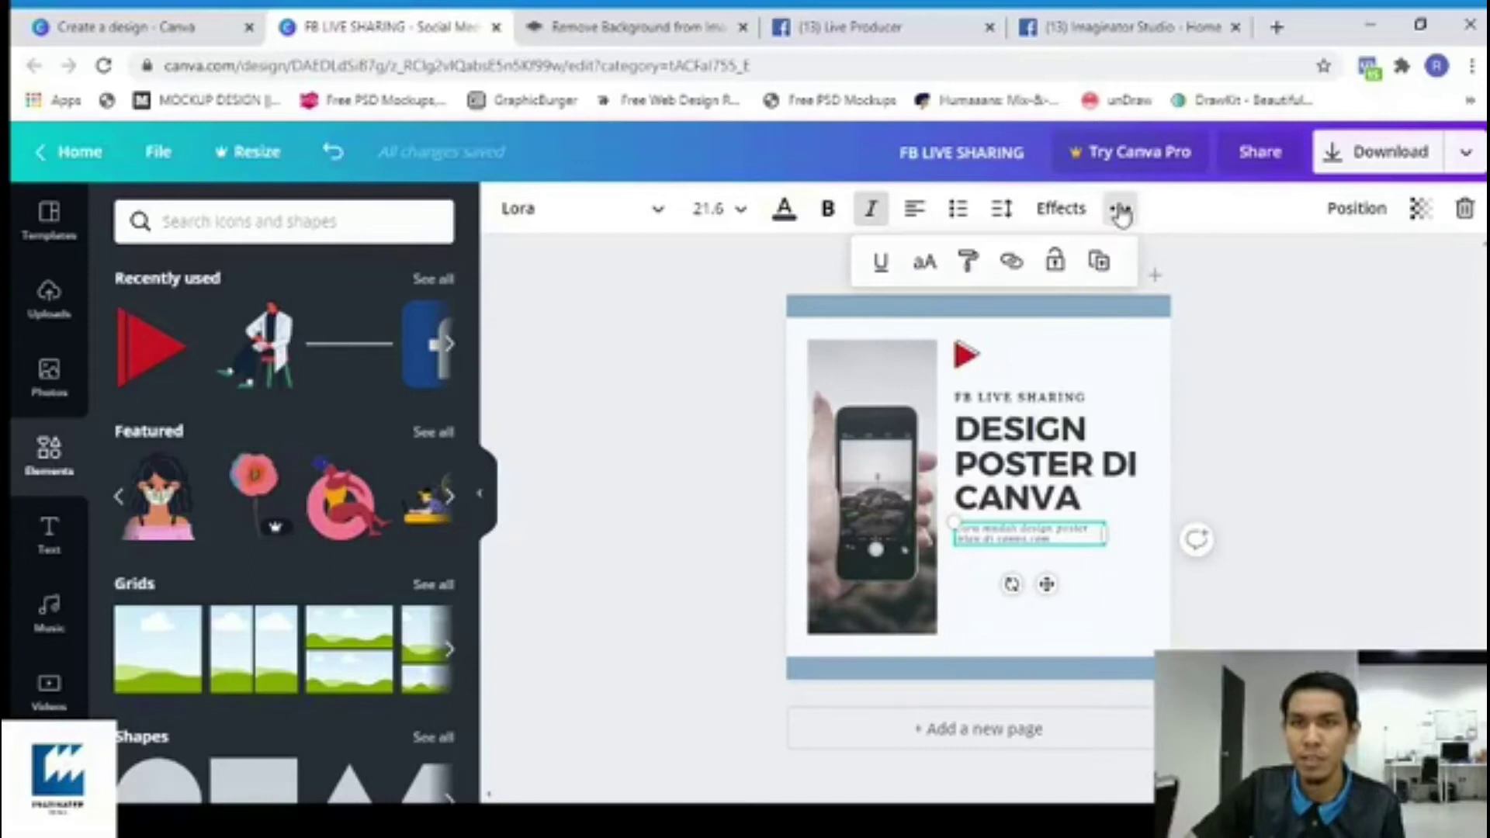
pyautogui.click(1101, 263)
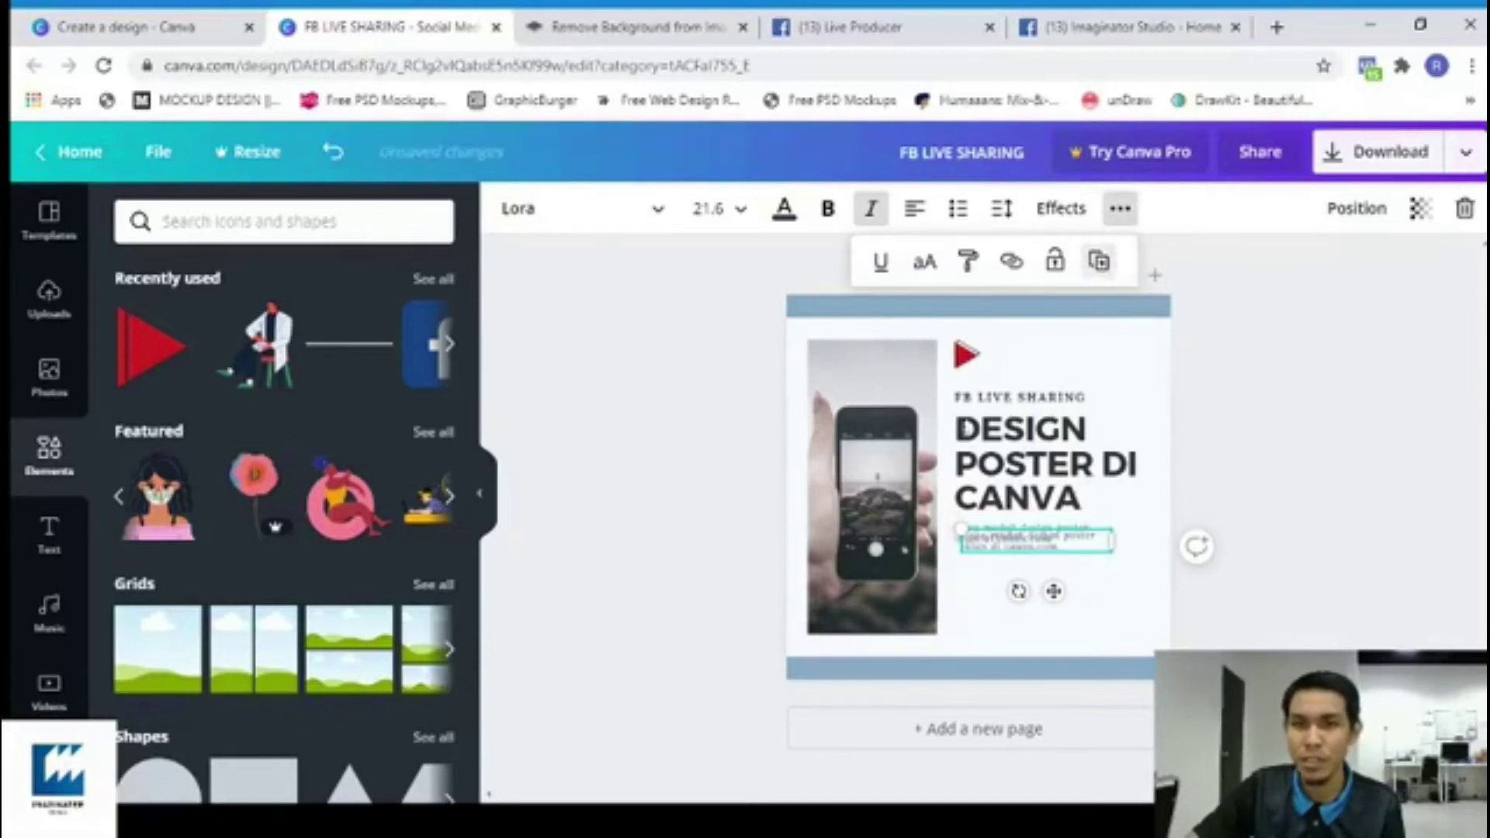
pyautogui.moveTo(1053, 594); pyautogui.dragTo(1048, 642)
pyautogui.click(1307, 759)
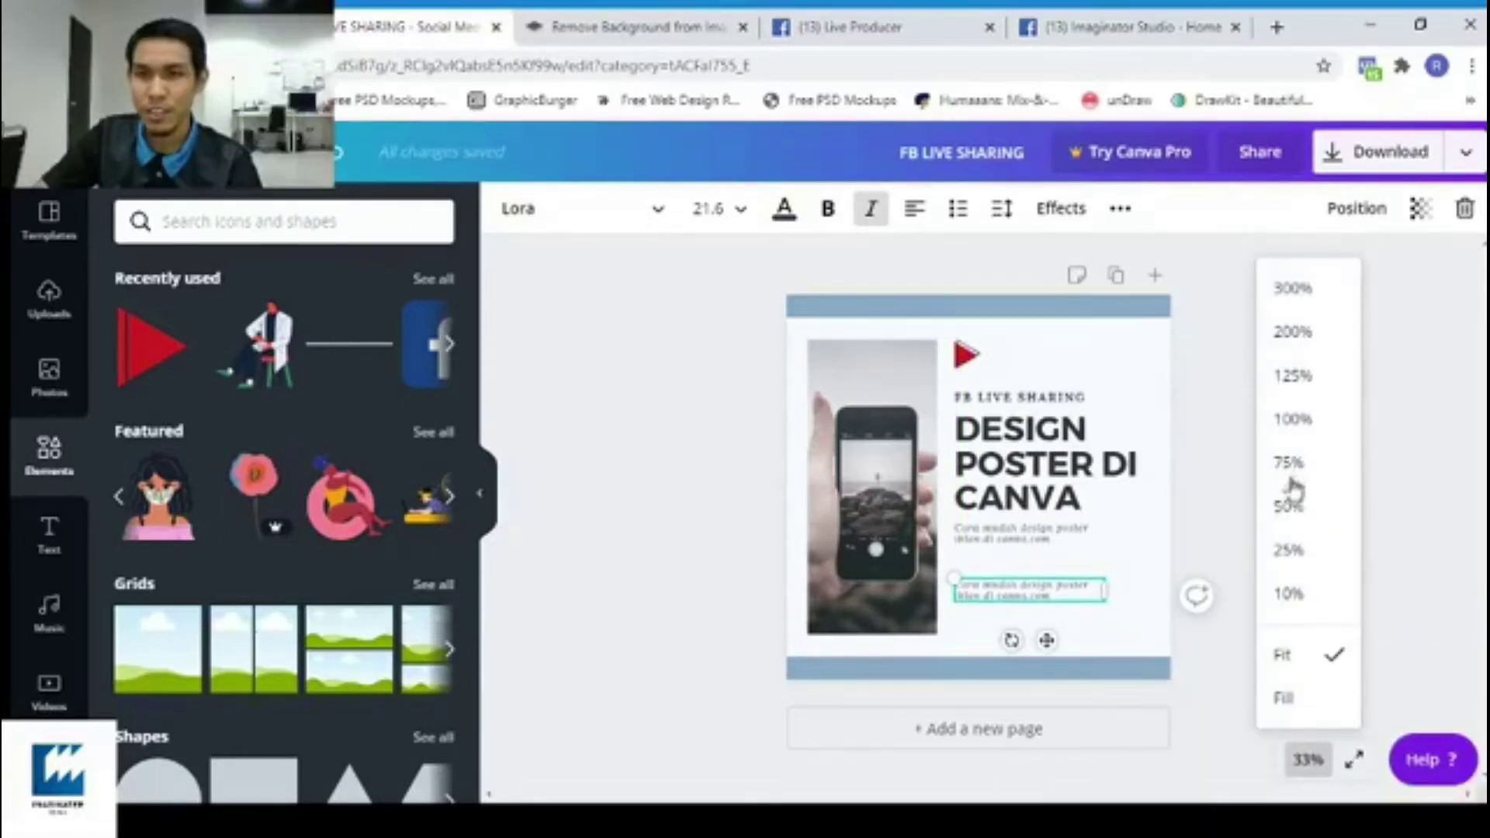
pyautogui.click(1291, 507)
pyautogui.scroll(-2, 1359, 534)
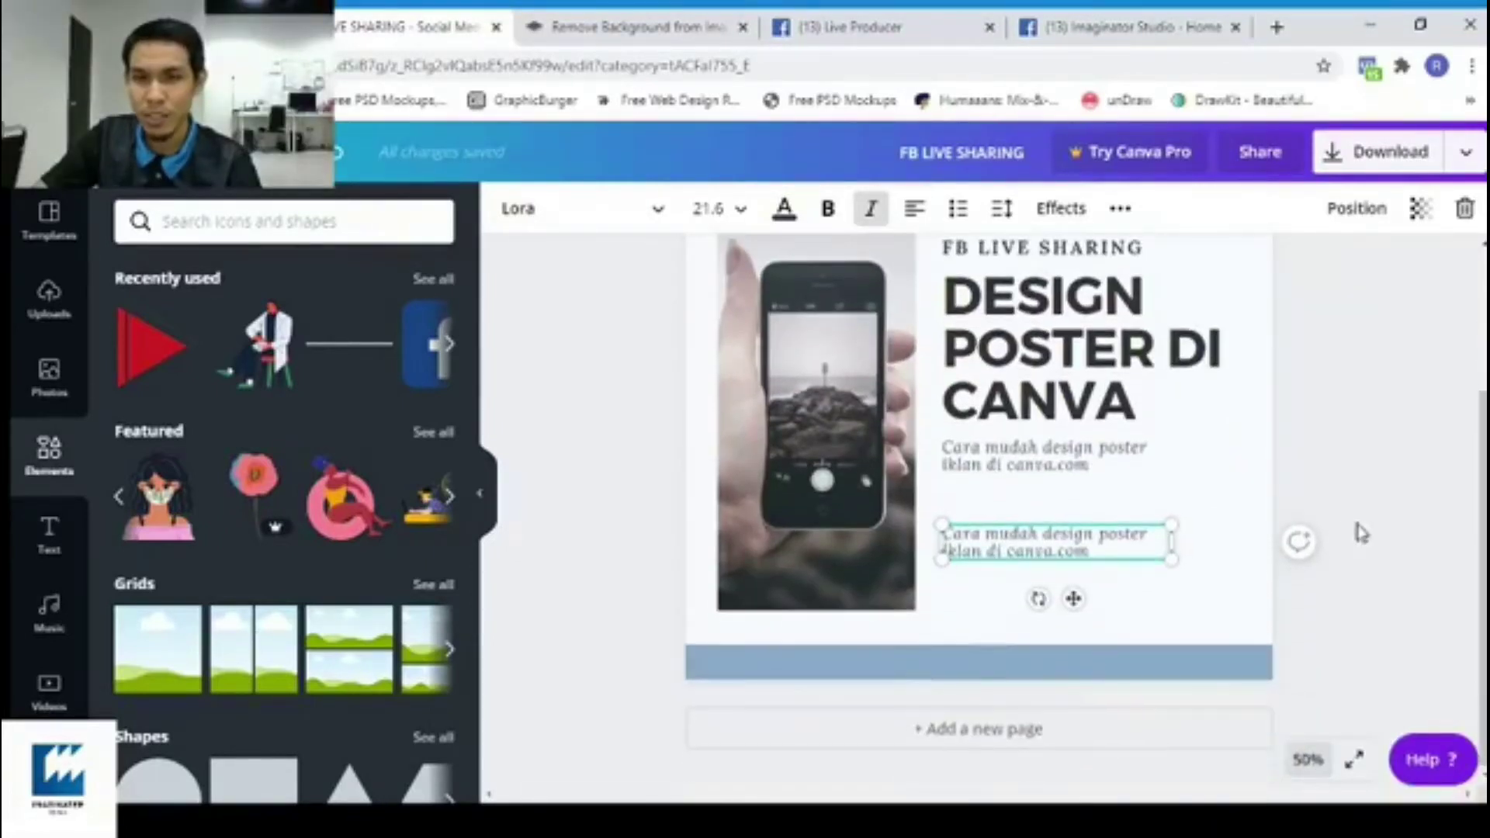
pyautogui.moveTo(1055, 542)
pyautogui.mouseDown()
pyautogui.moveTo(1081, 522)
pyautogui.moveTo(1096, 530)
pyautogui.moveTo(1050, 515)
pyautogui.moveTo(1052, 549)
pyautogui.mouseUp()
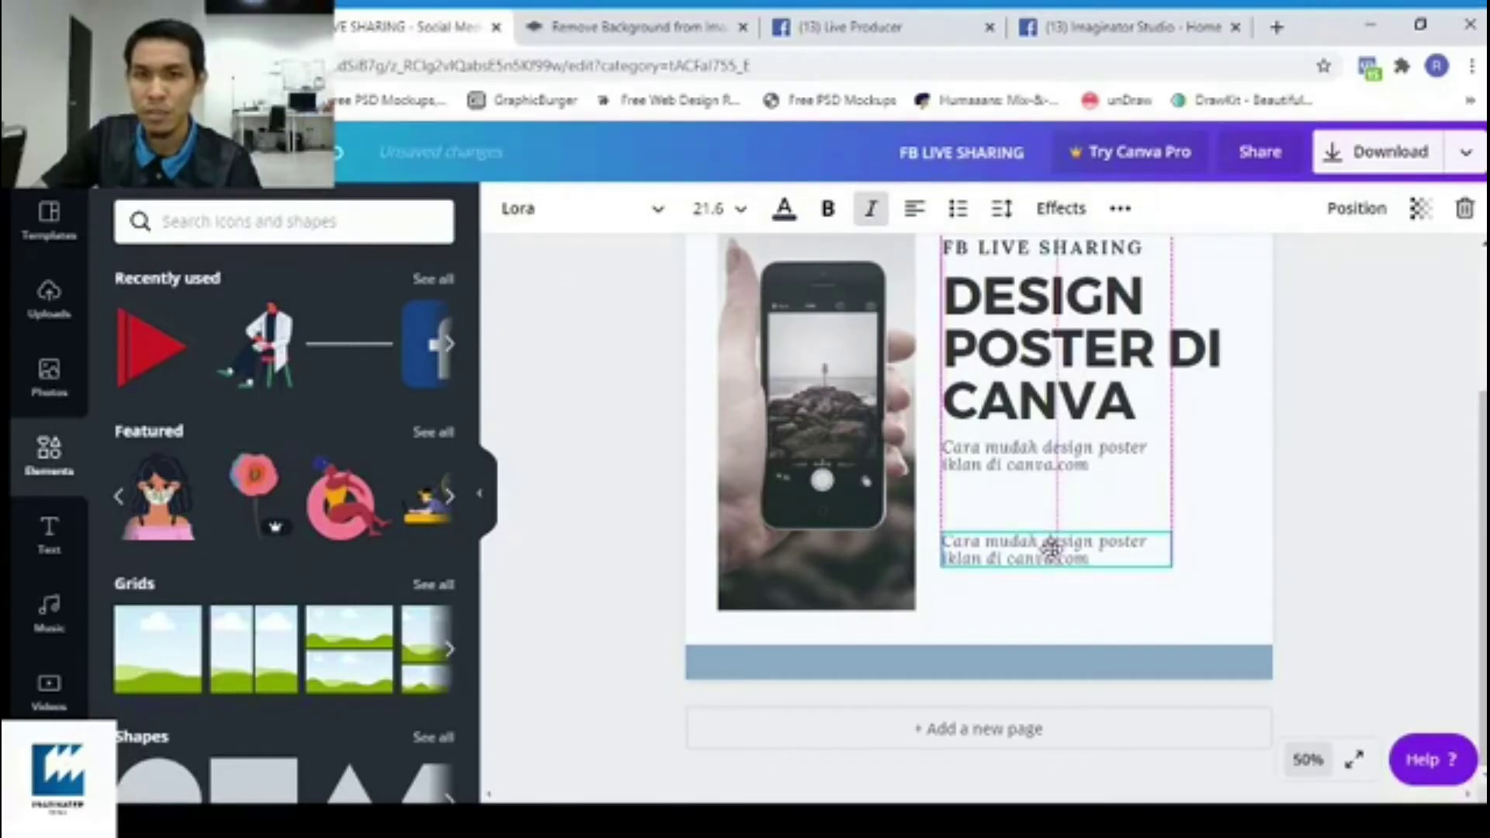
# Replace the lower tagline copy's text with three lines: "27 Julai 2020", "9.00 - 10.30 malam" and "Fb Page Imaginator Studio".
pyautogui.moveTo(1051, 548); pyautogui.dragTo(1052, 550)
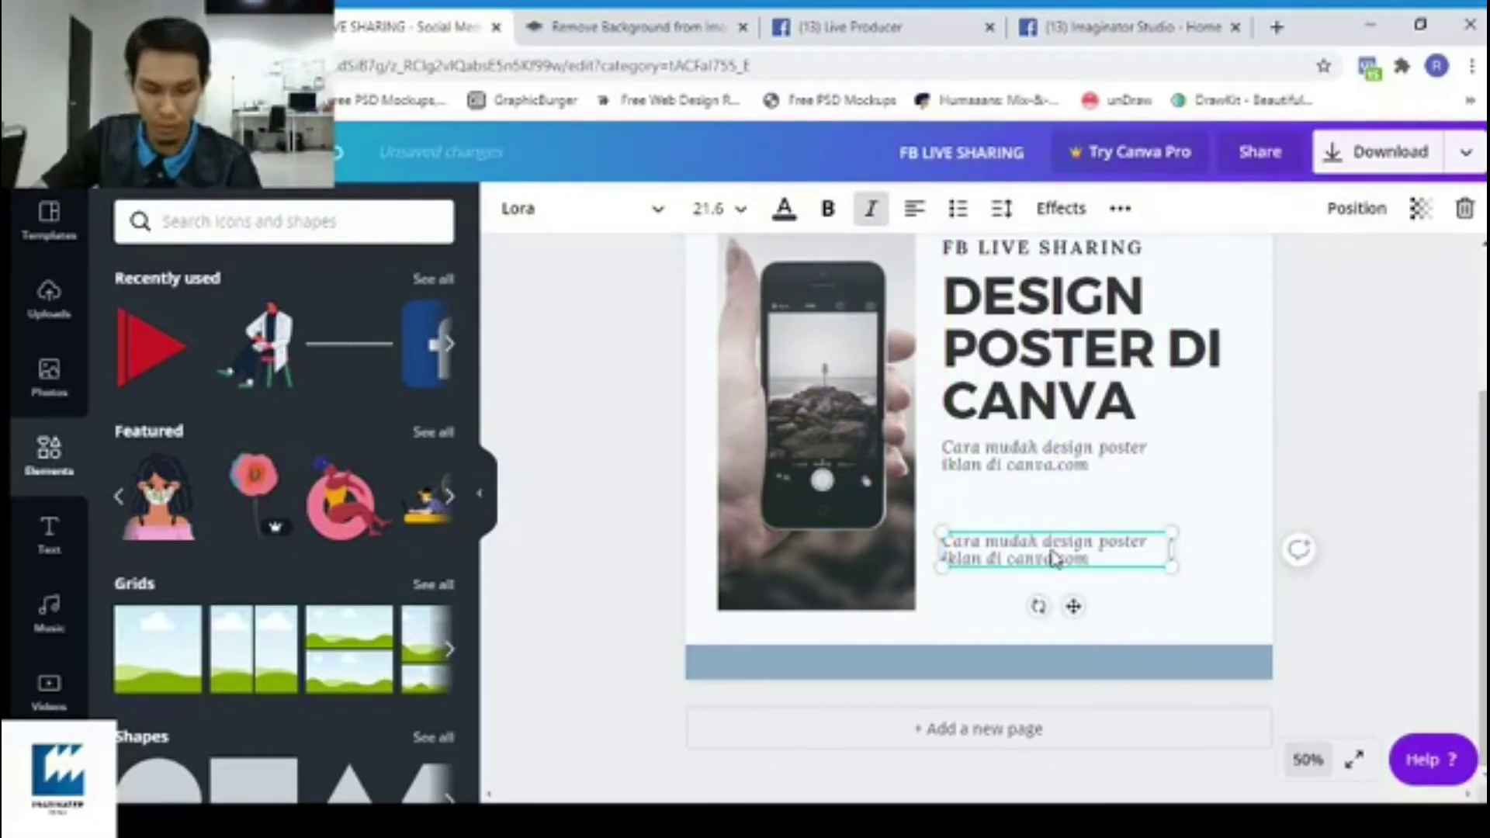
pyautogui.click(1074, 551)
pyautogui.click(1095, 552)
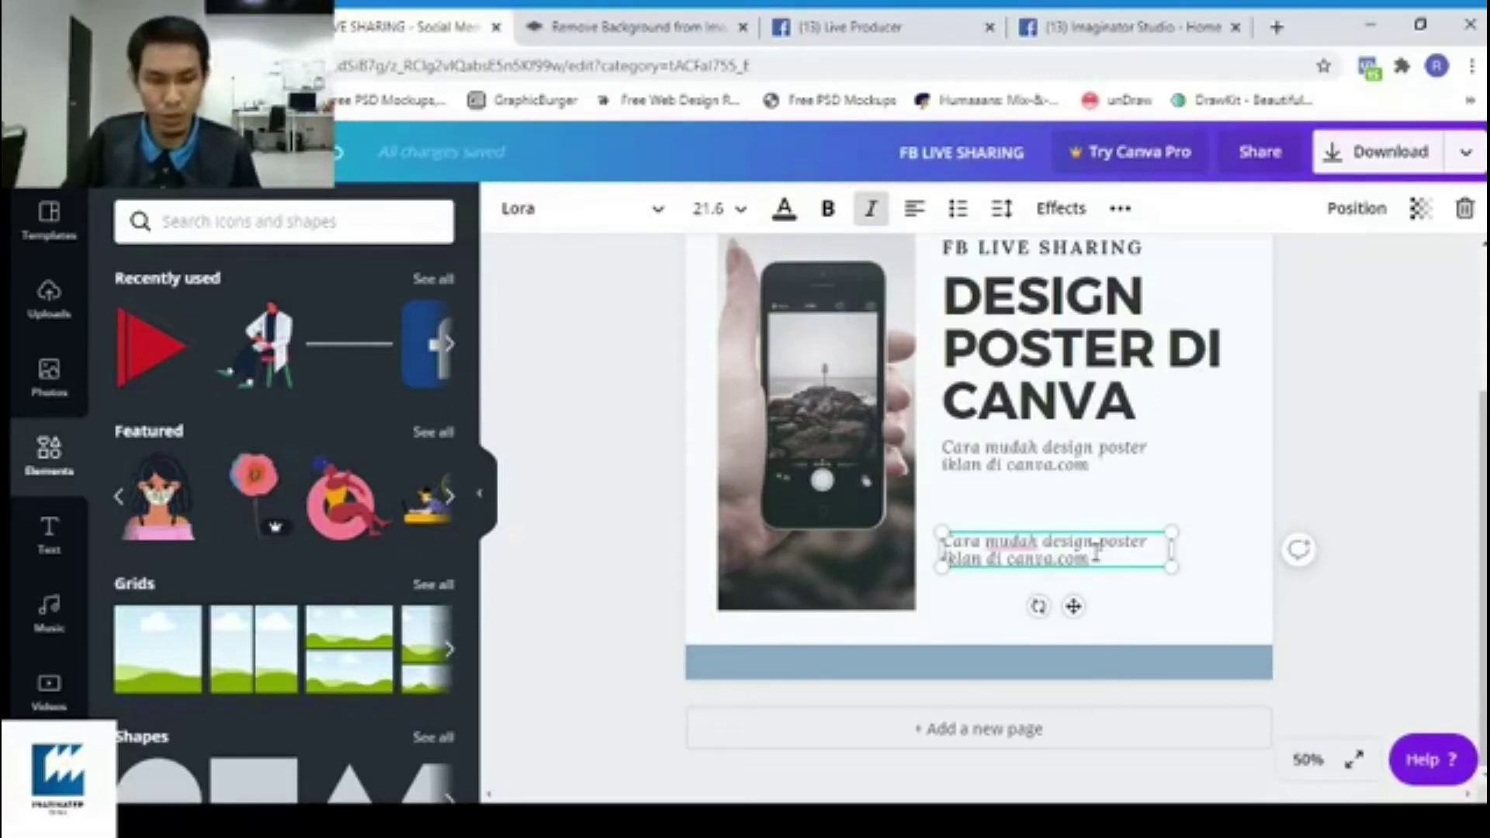
pyautogui.hotkey('ctrl', 'a')
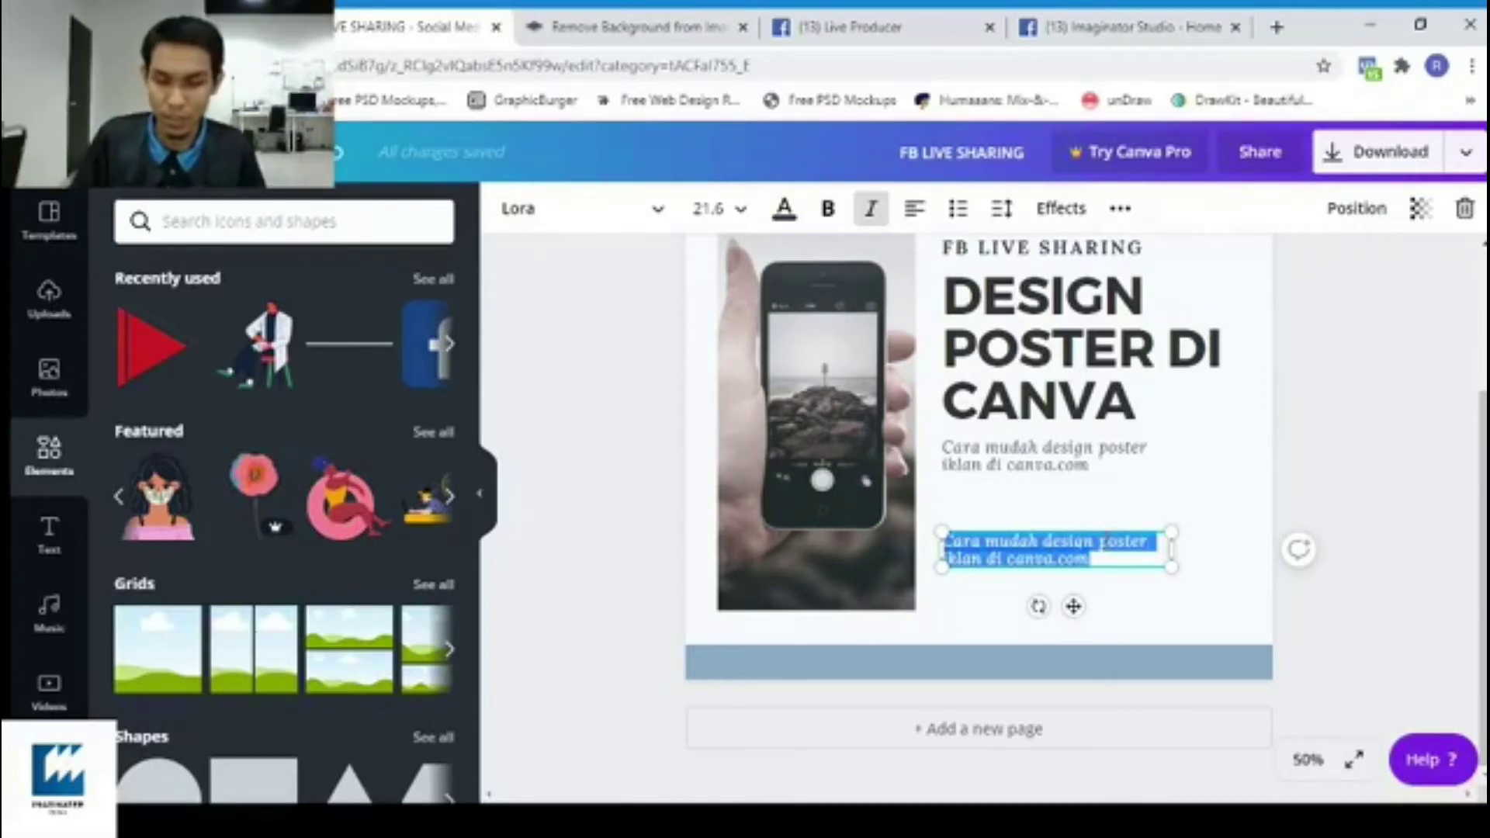
pyautogui.write('Si')
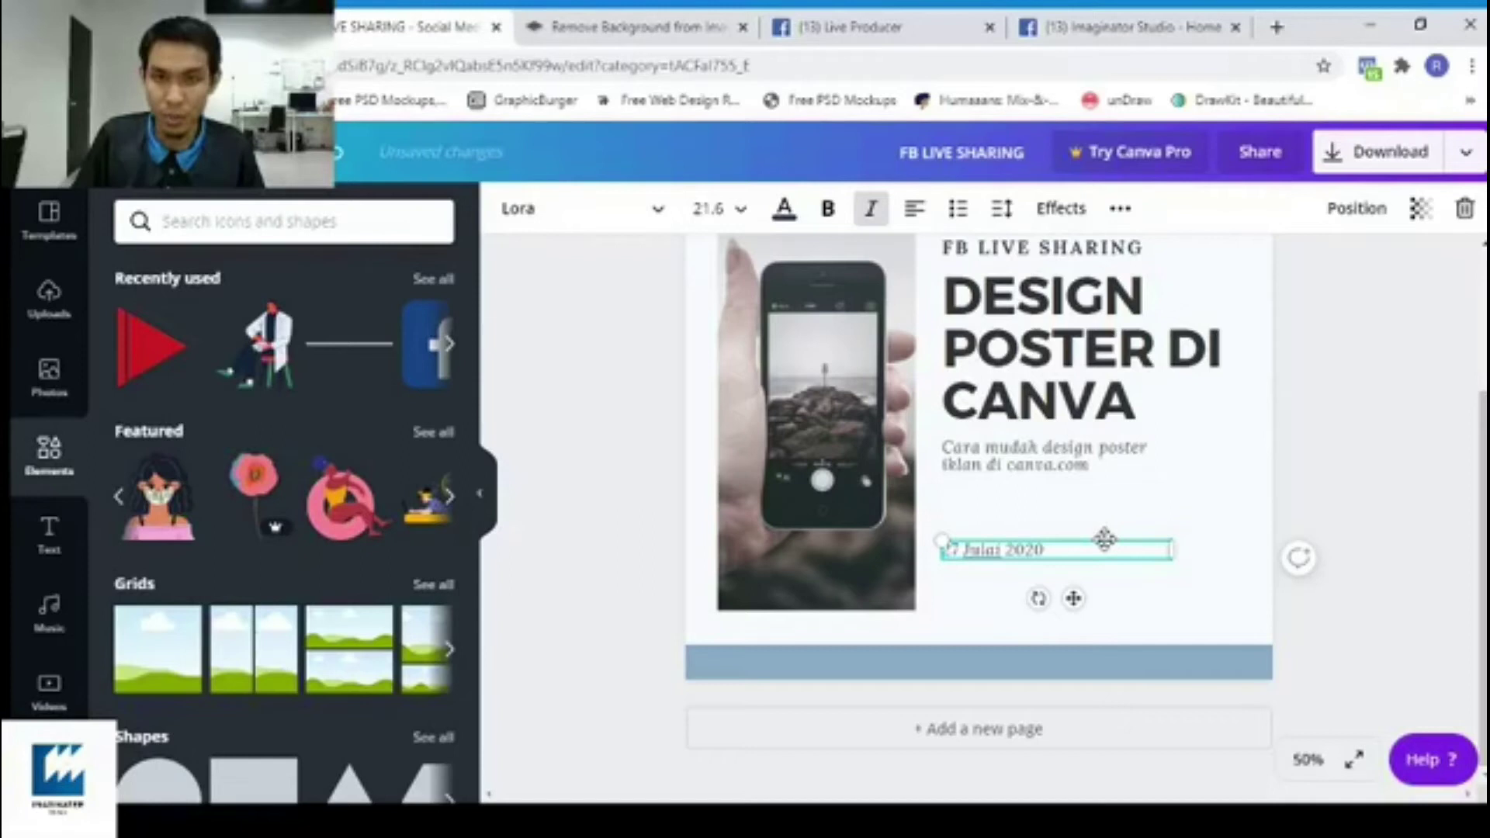
pyautogui.moveTo(1105, 538); pyautogui.dragTo(1106, 541)
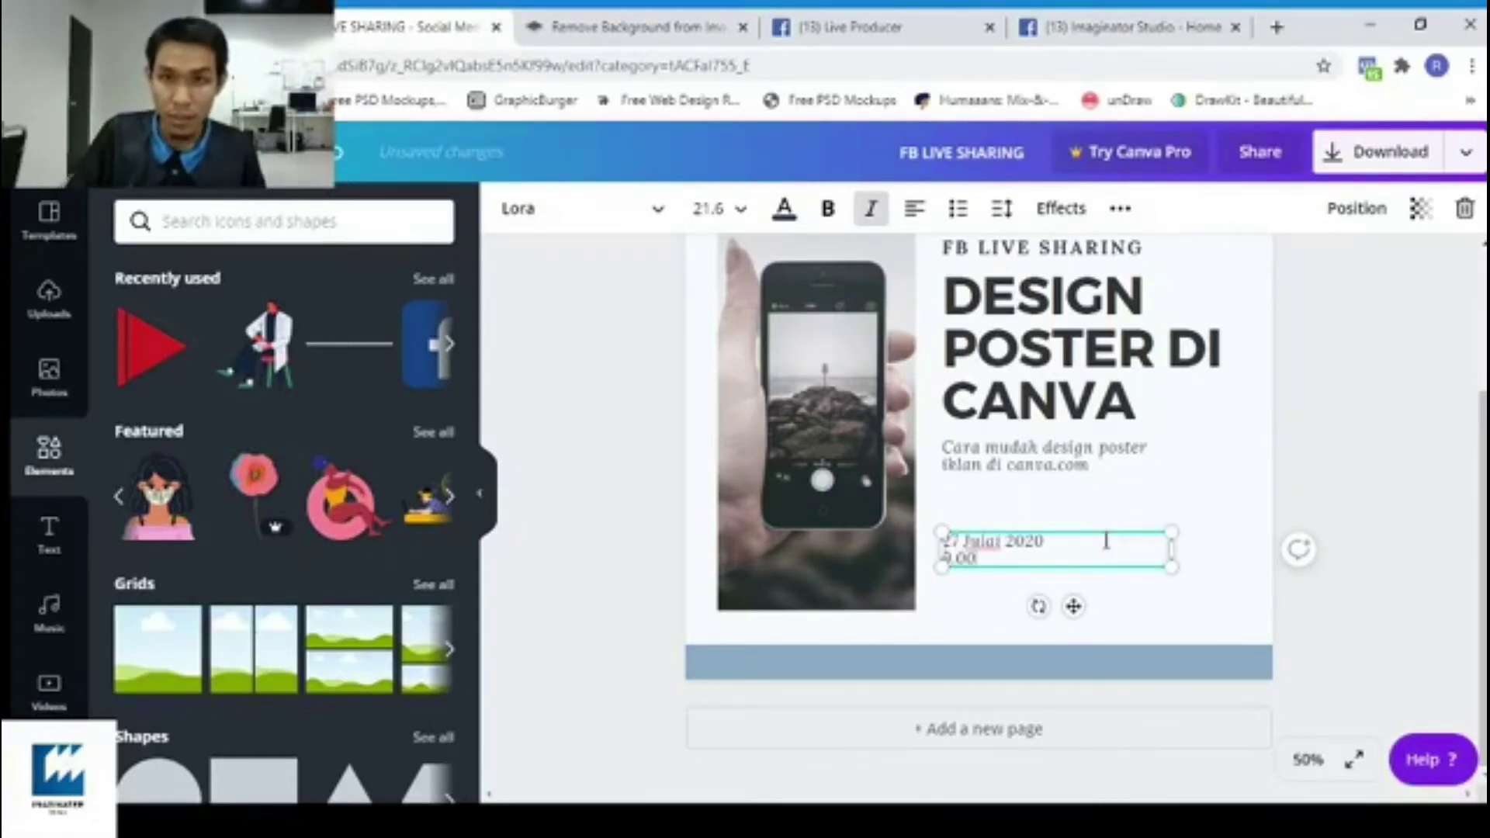
pyautogui.write('- 10.30 malam')
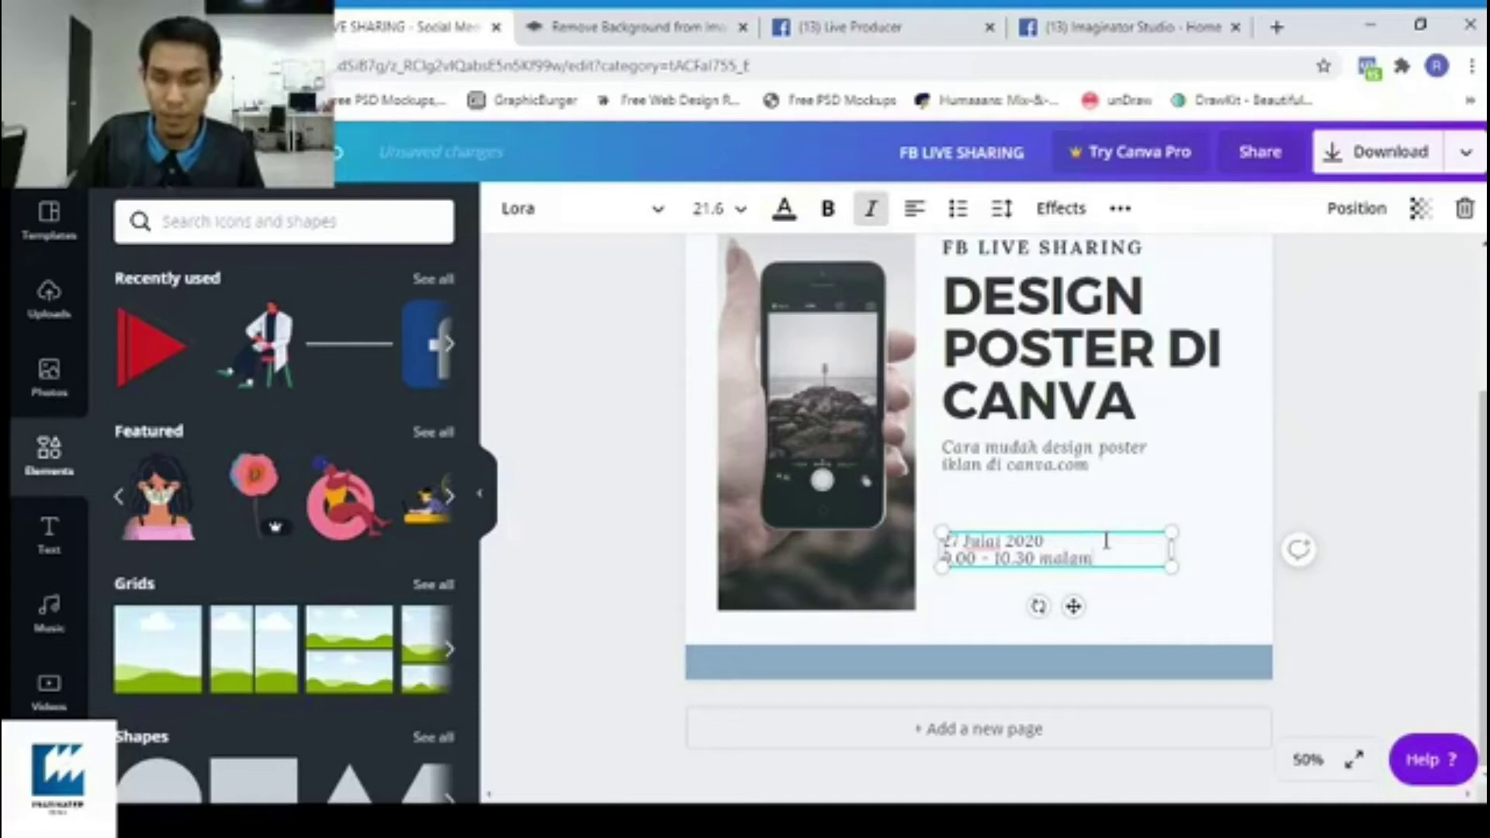
pyautogui.press('Return')
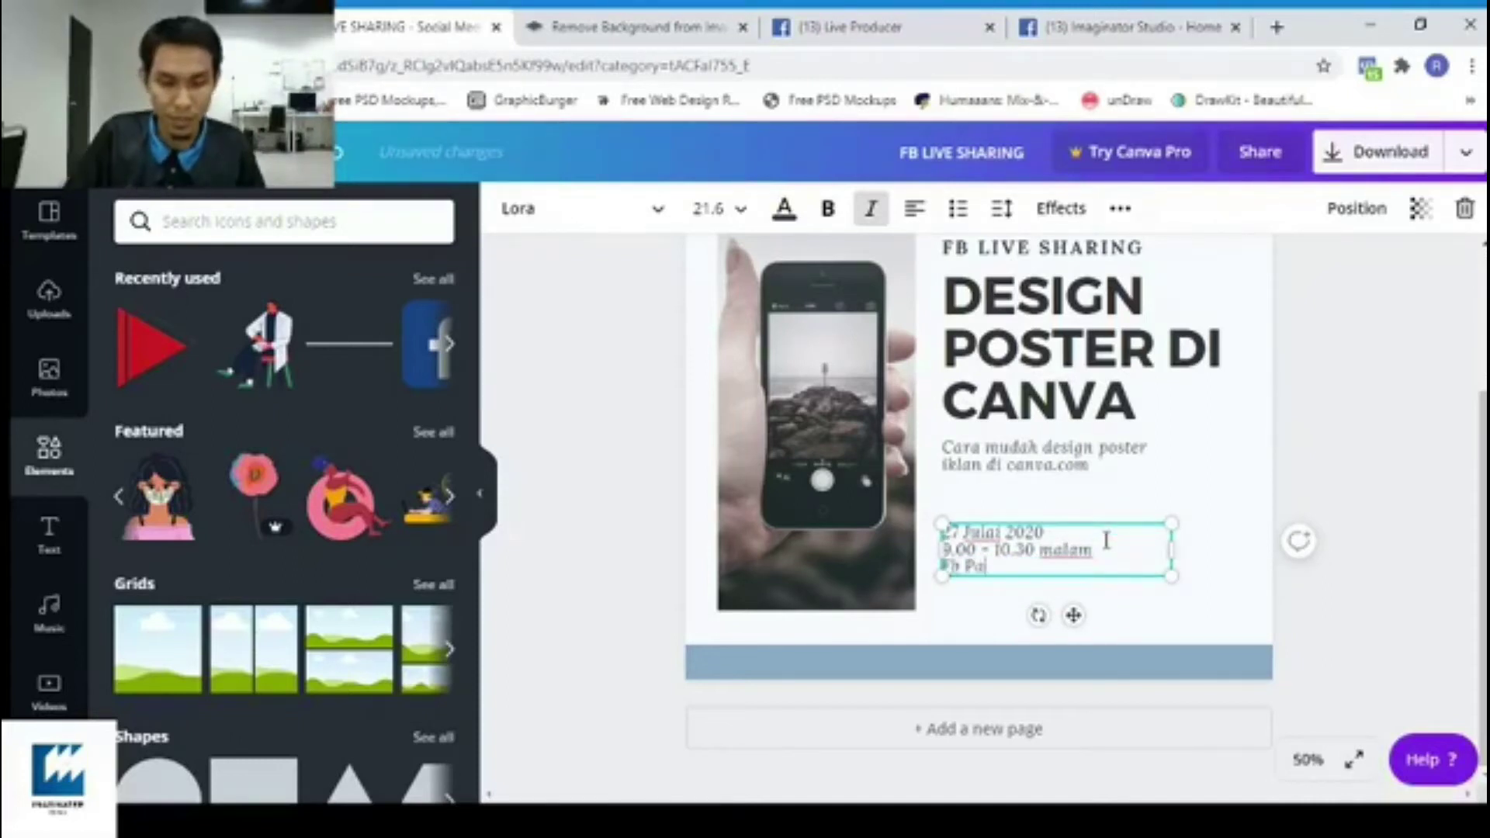
pyautogui.write('Fb Page Imag')
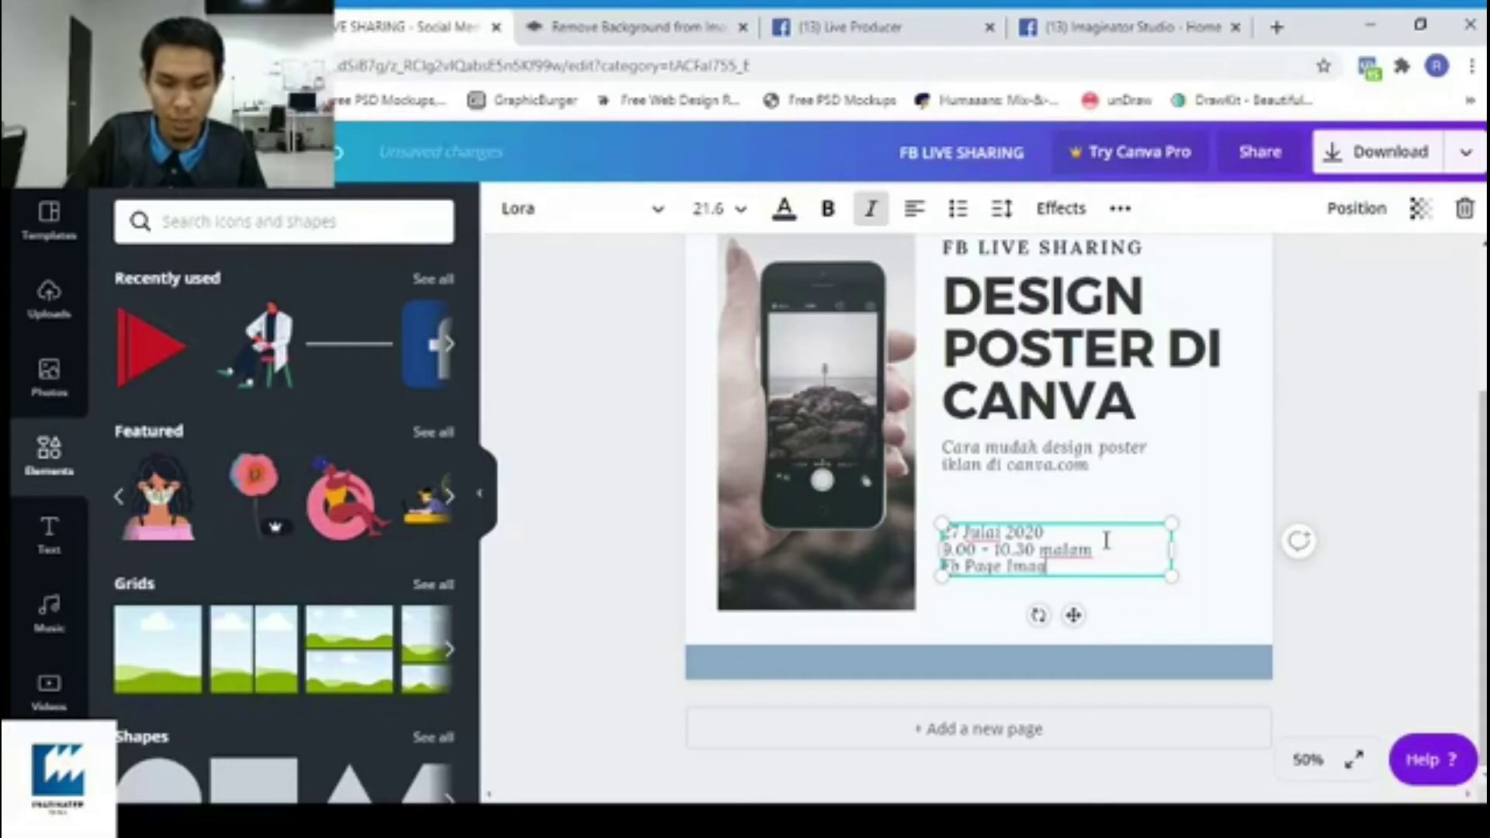
pyautogui.write('inator Studio')
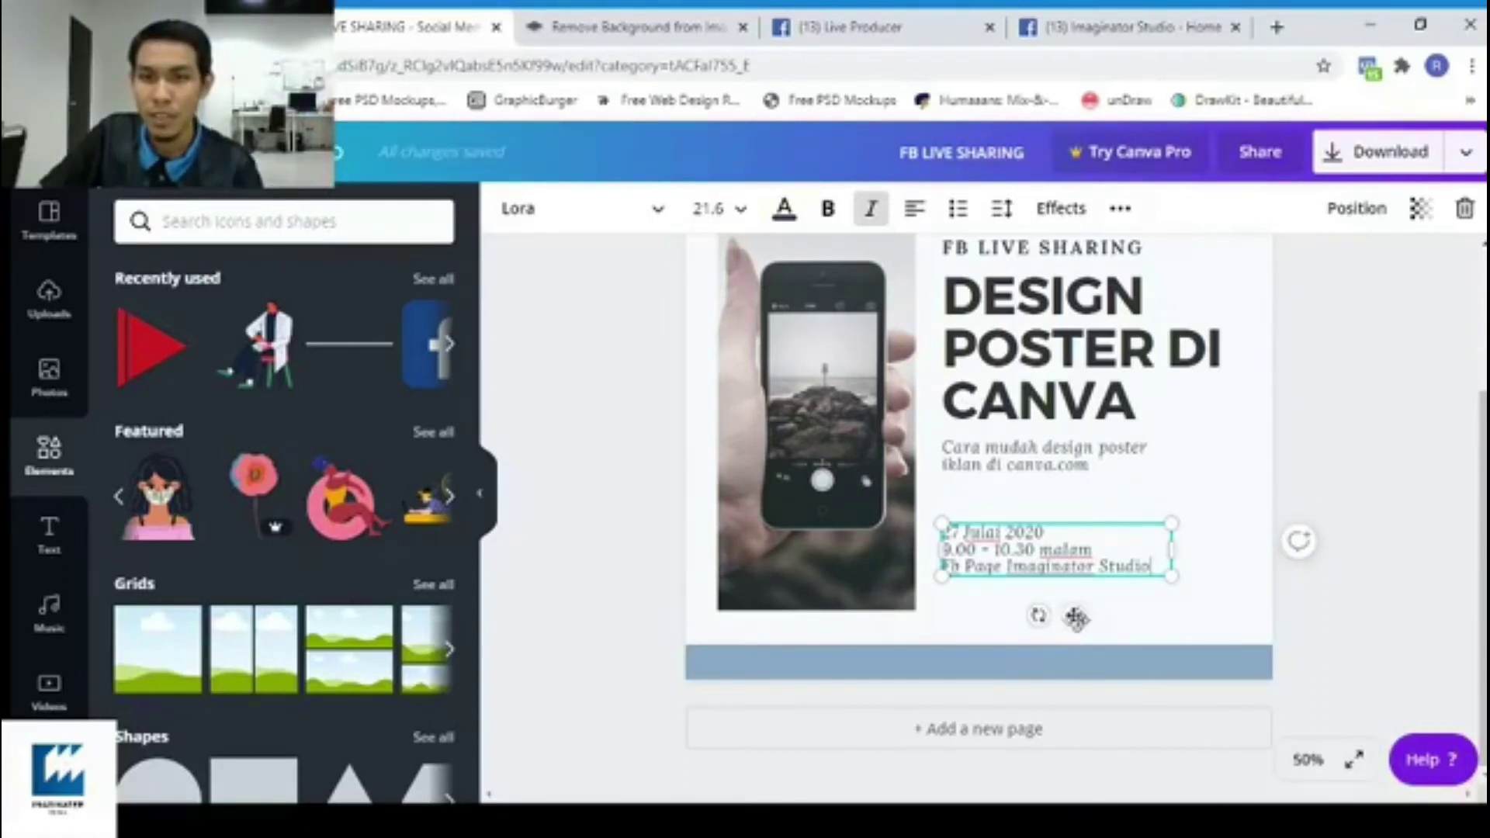
# Nudge the date, time and page text block slightly lower, keeping it left-aligned with the heading, and deselect it.
pyautogui.moveTo(1076, 618); pyautogui.dragTo(1075, 611)
pyautogui.moveTo(1075, 621); pyautogui.dragTo(1074, 633)
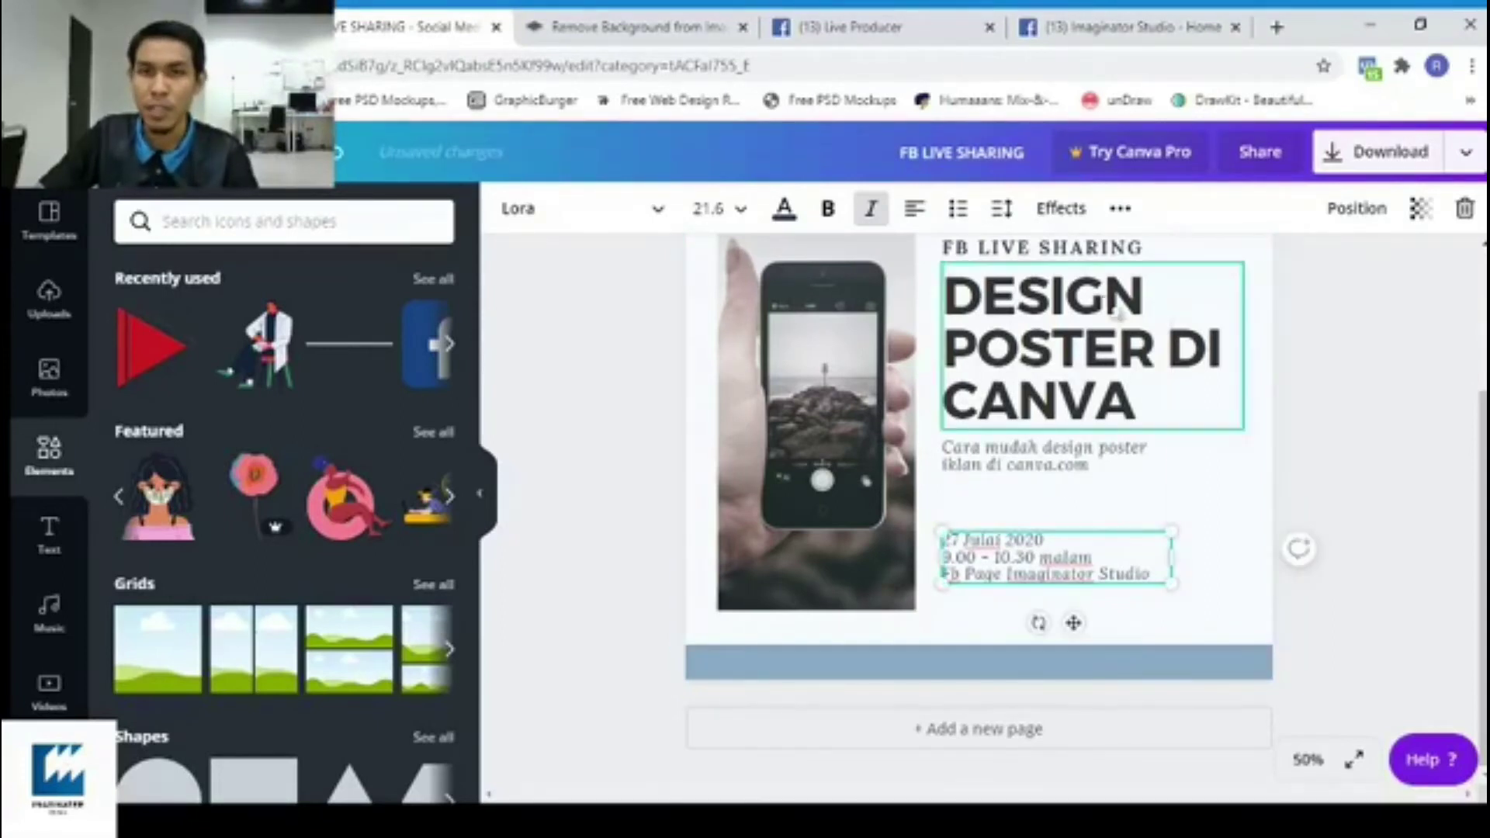
pyautogui.scroll(2, 1129, 267)
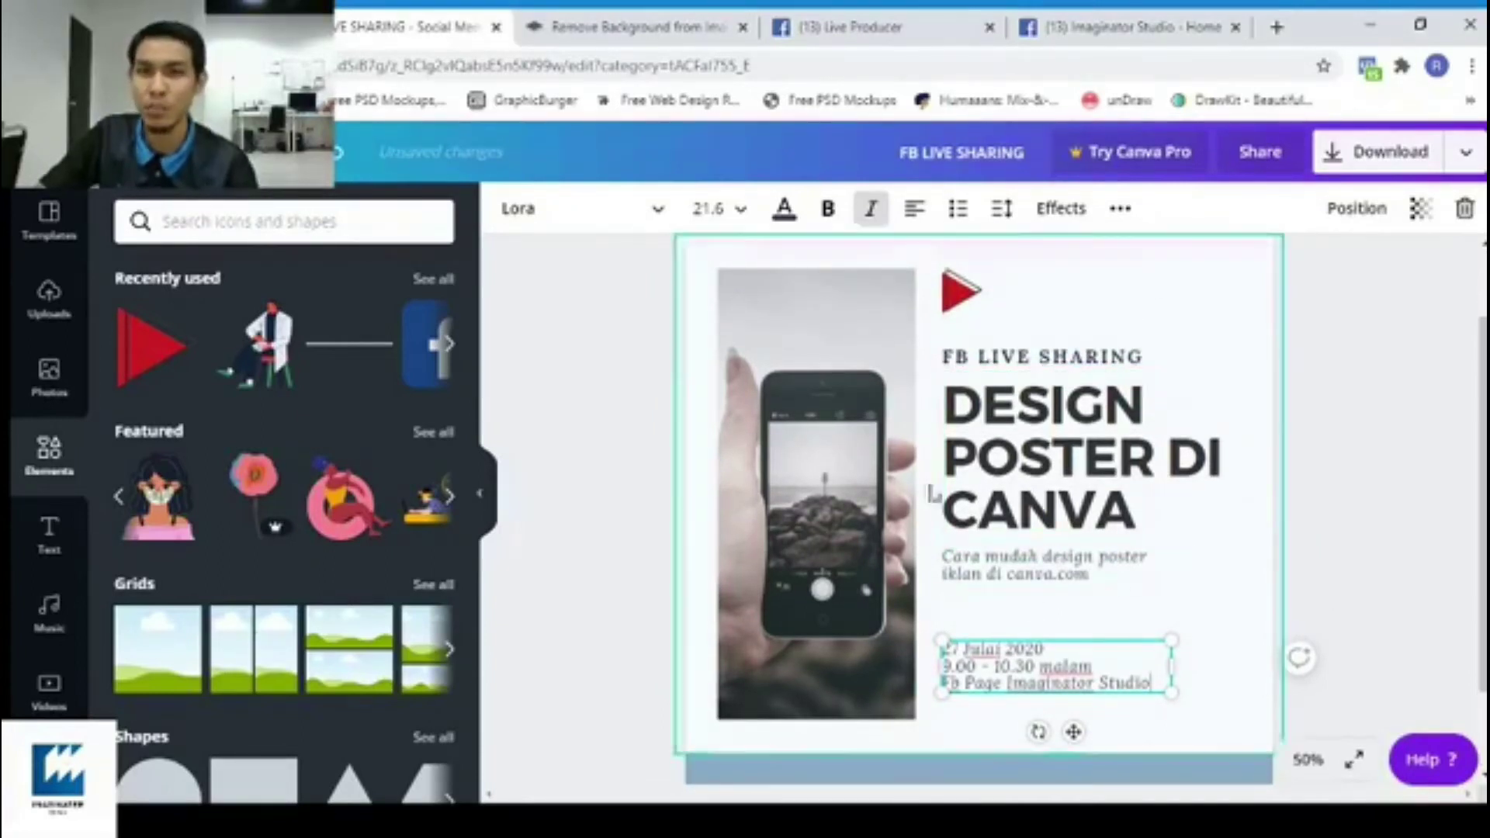
pyautogui.scroll(-1, 1065, 461)
pyautogui.scroll(-2, 1065, 460)
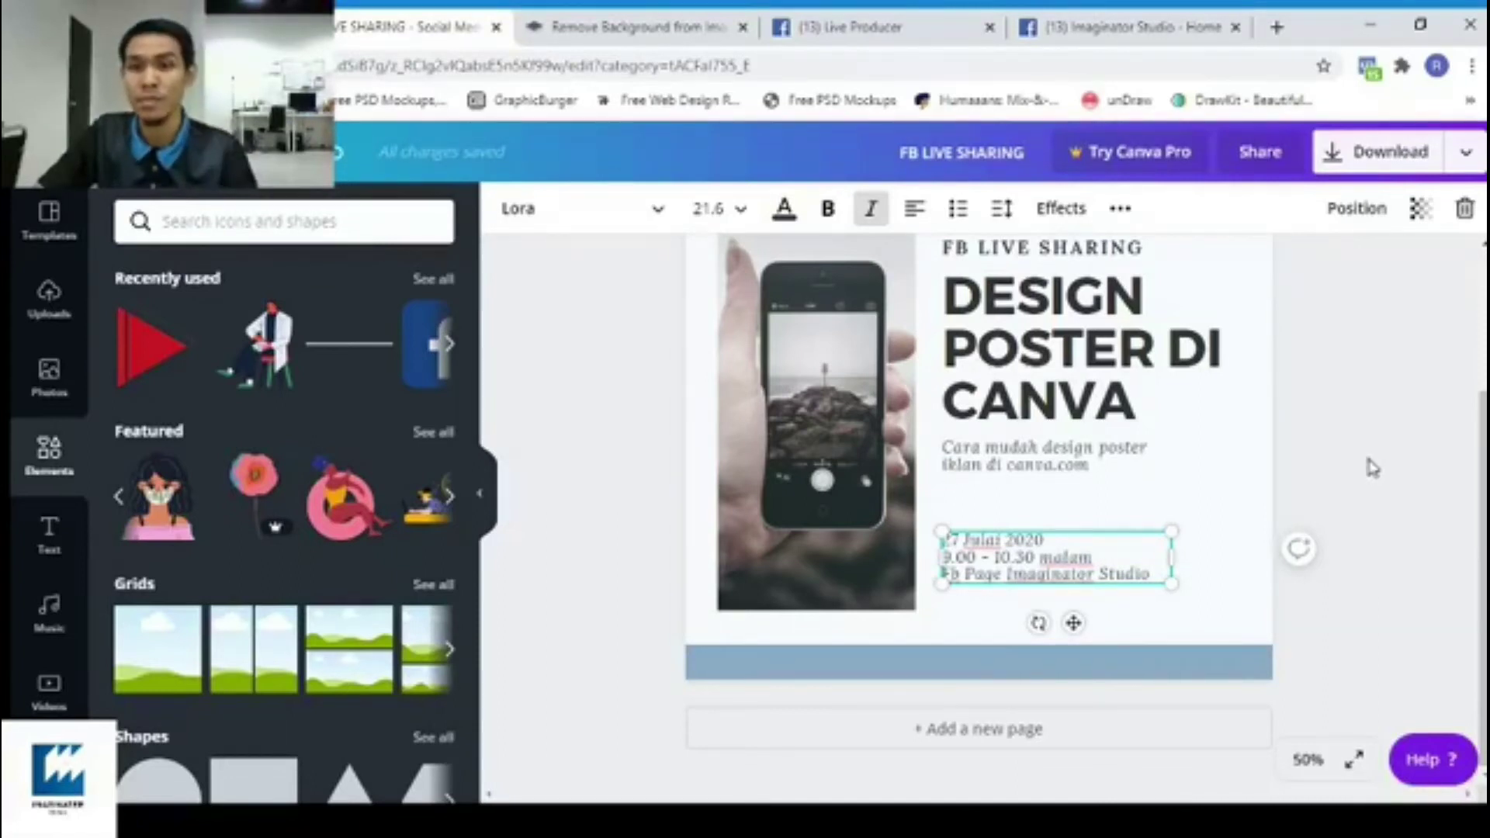
pyautogui.click(1210, 613)
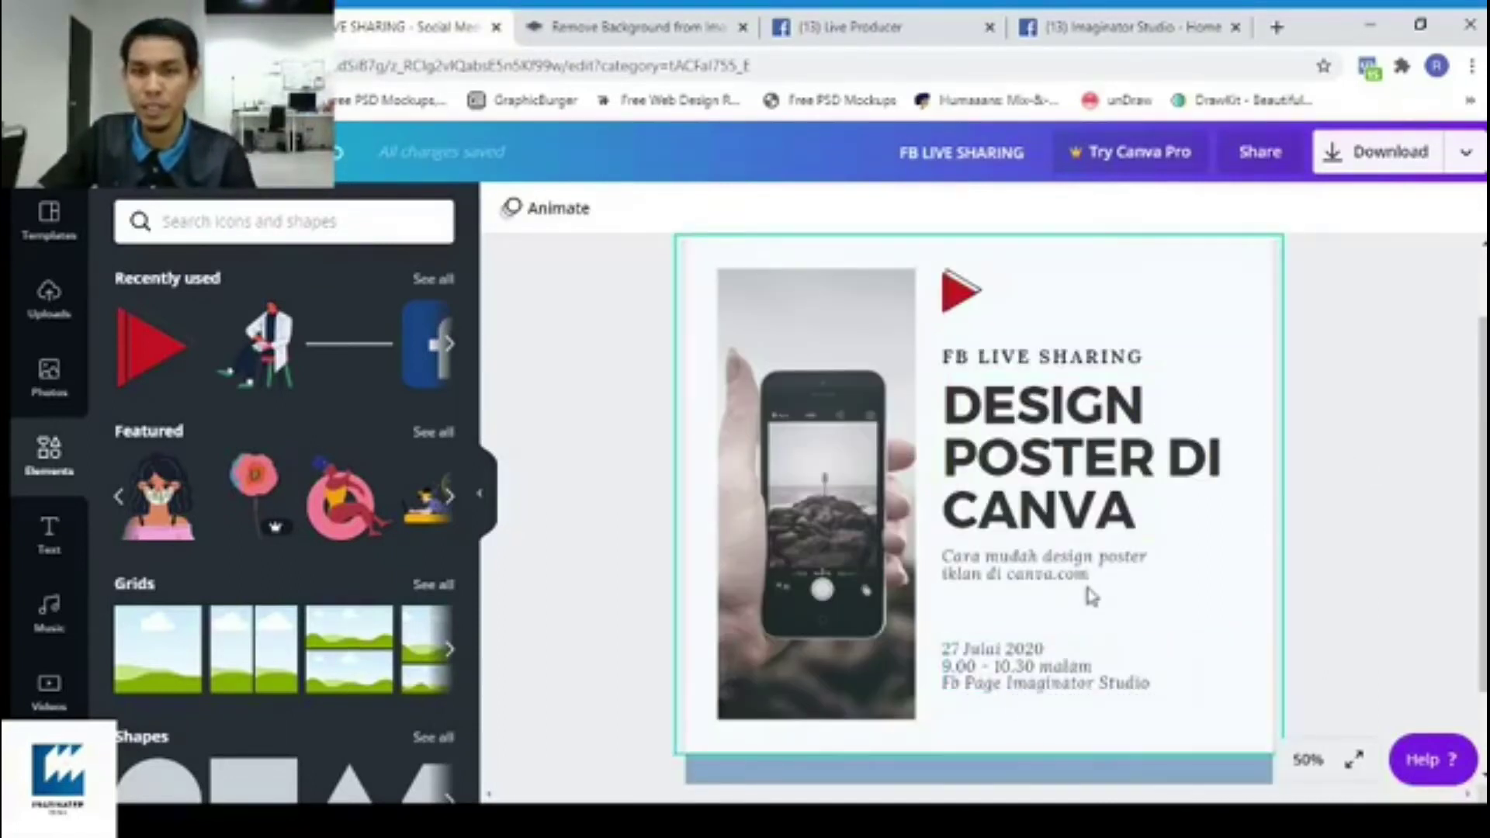
# Search the elements for "fb" and add the dark blue rounded-square Facebook icon to the poster.
pyautogui.scroll(-2, 1002, 667)
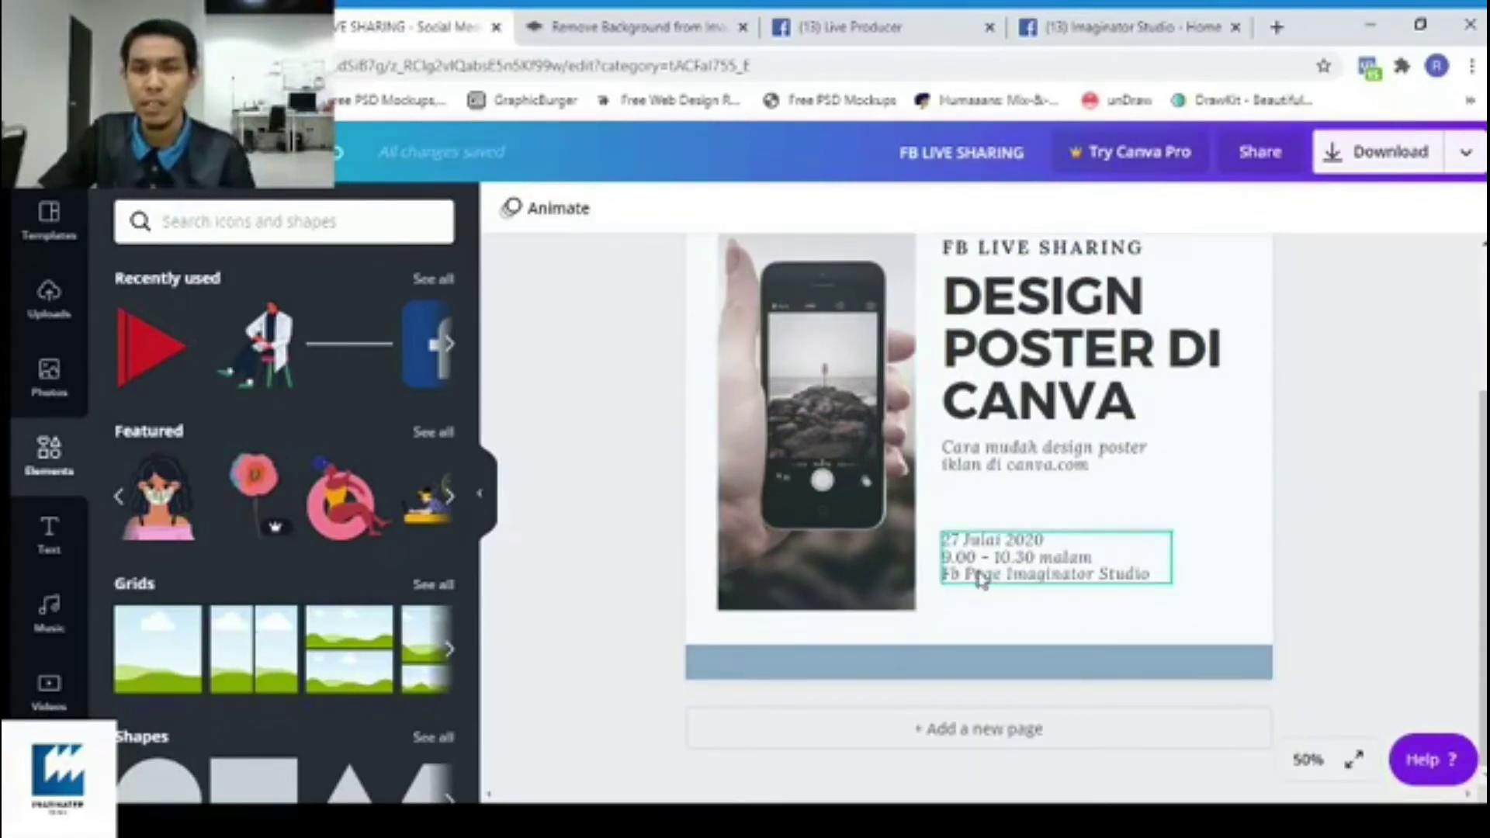
pyautogui.scroll(1, 1113, 439)
pyautogui.scroll(1, 1113, 439)
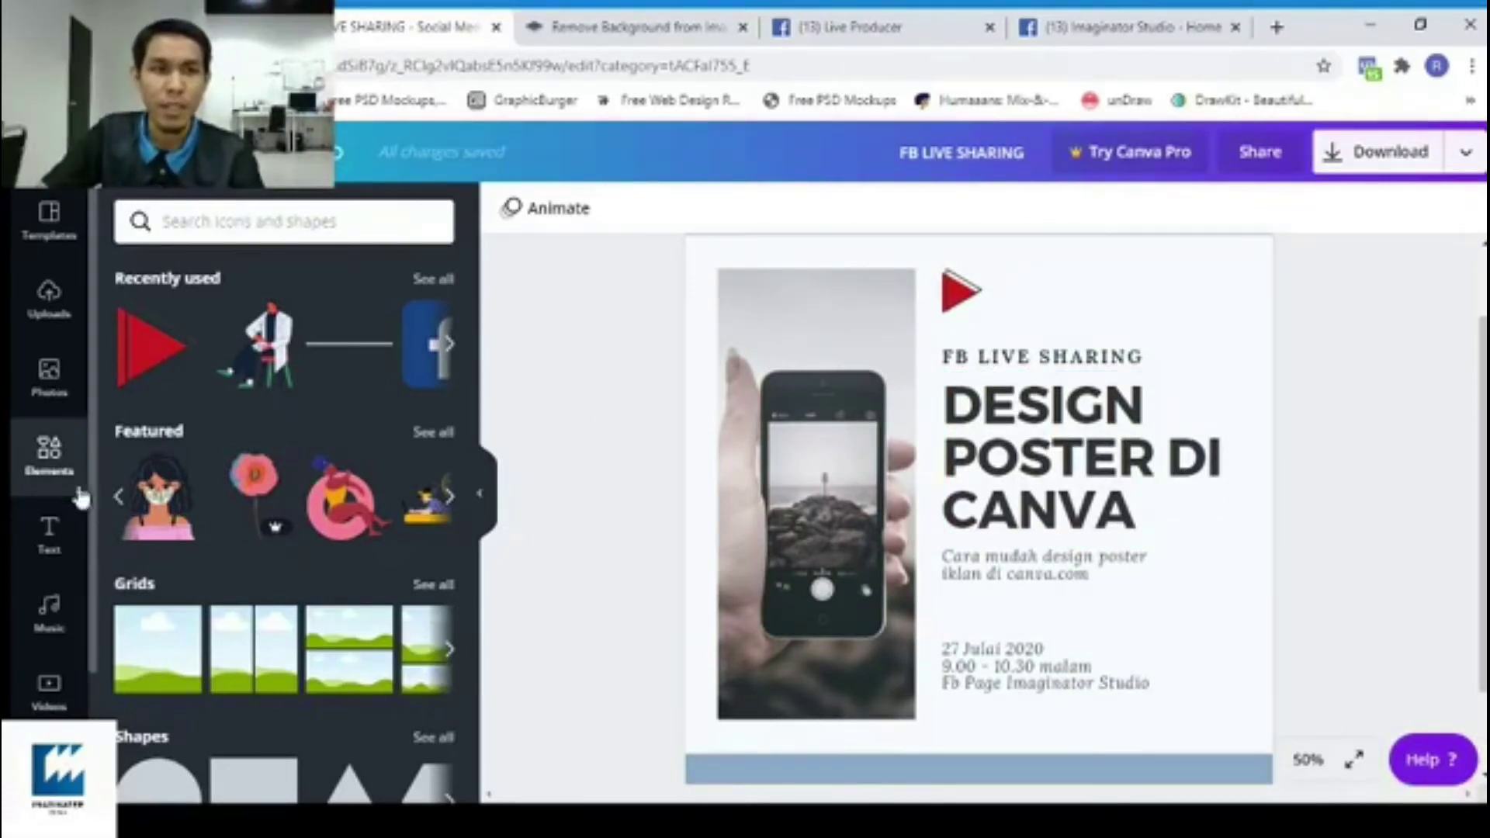
pyautogui.click(266, 220)
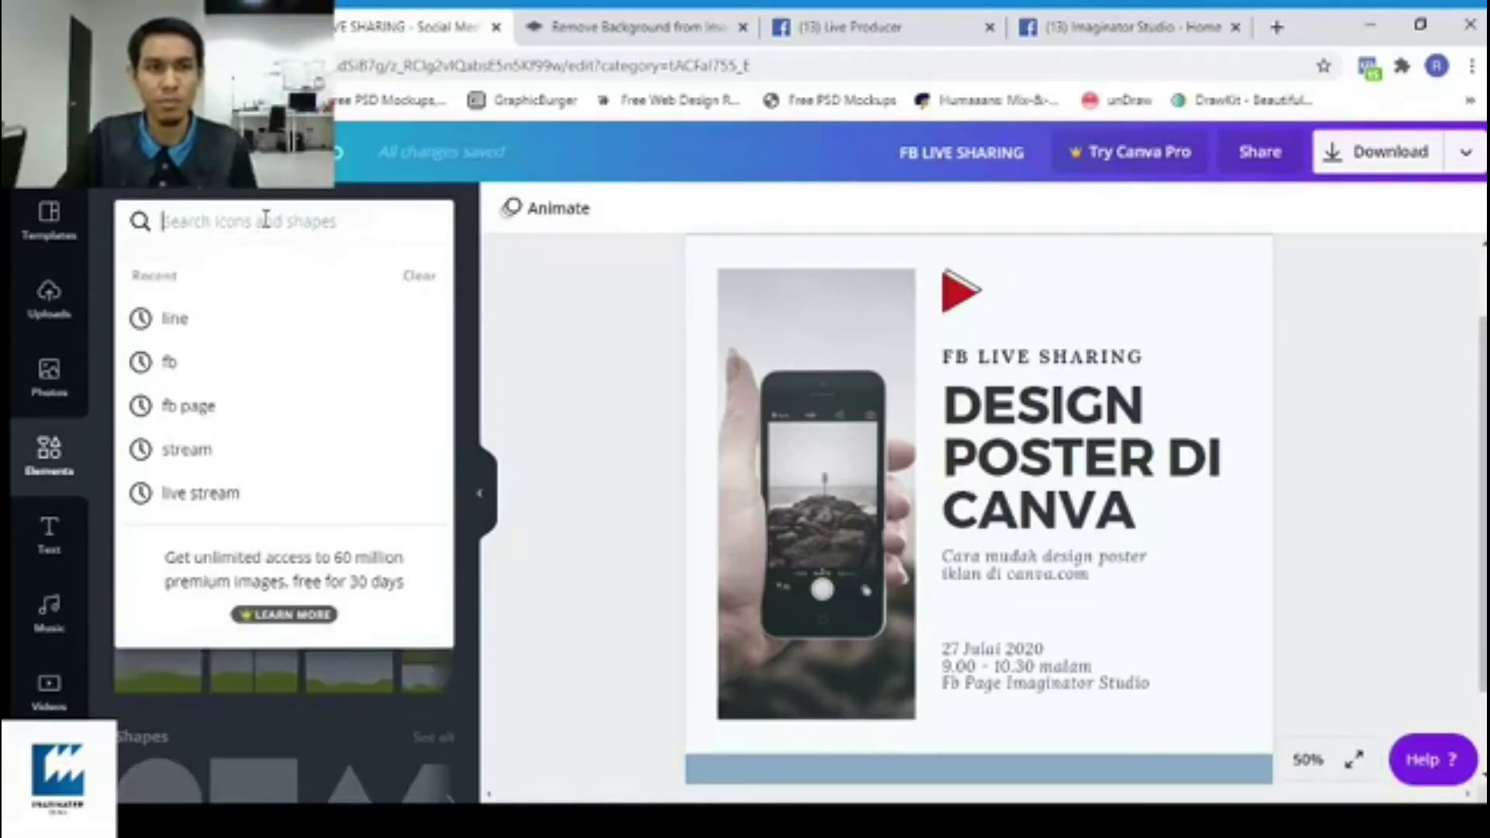
pyautogui.write('f')
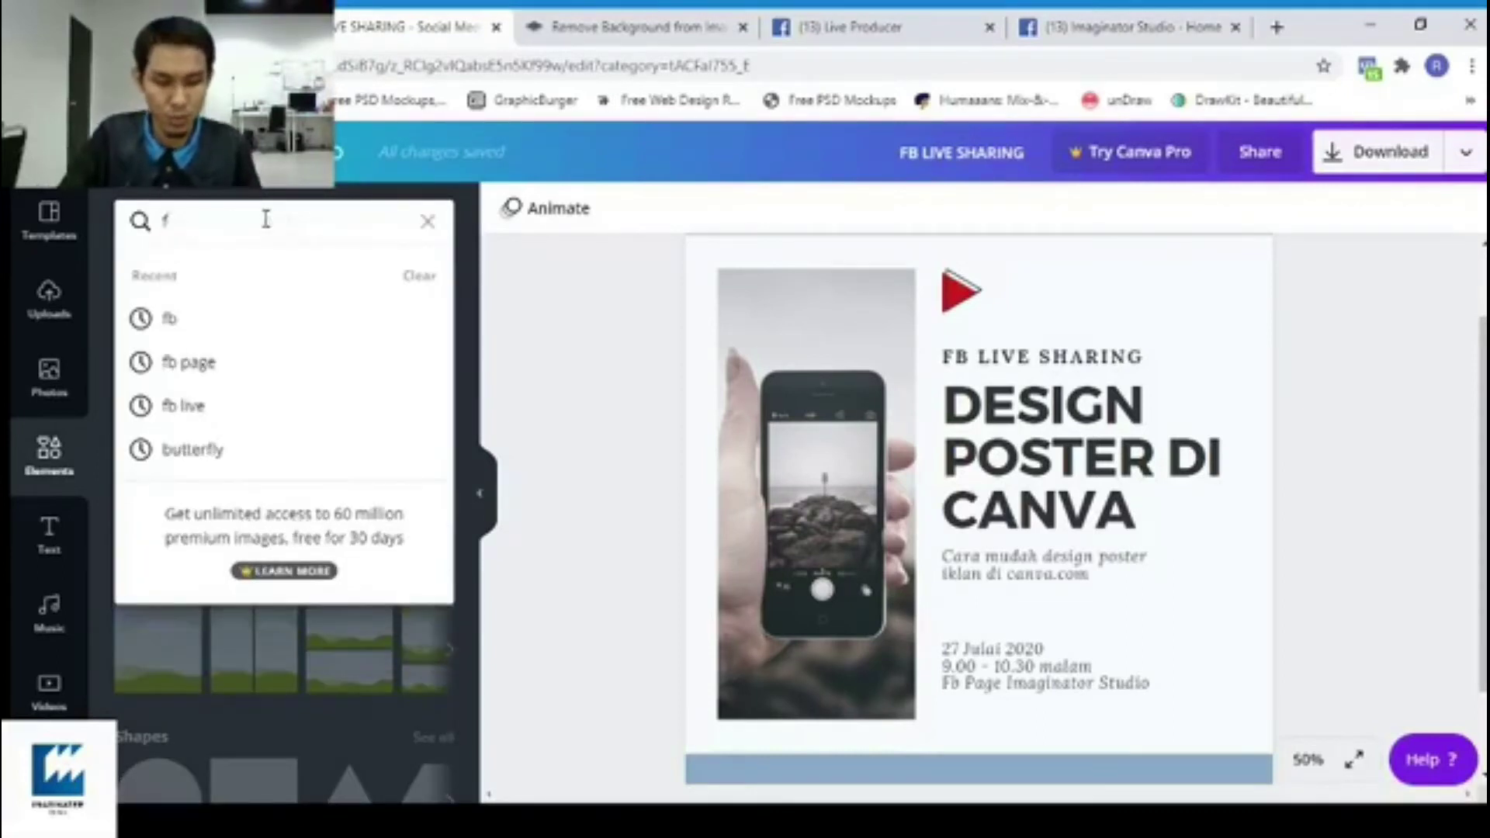
pyautogui.write('b')
pyautogui.press('Return')
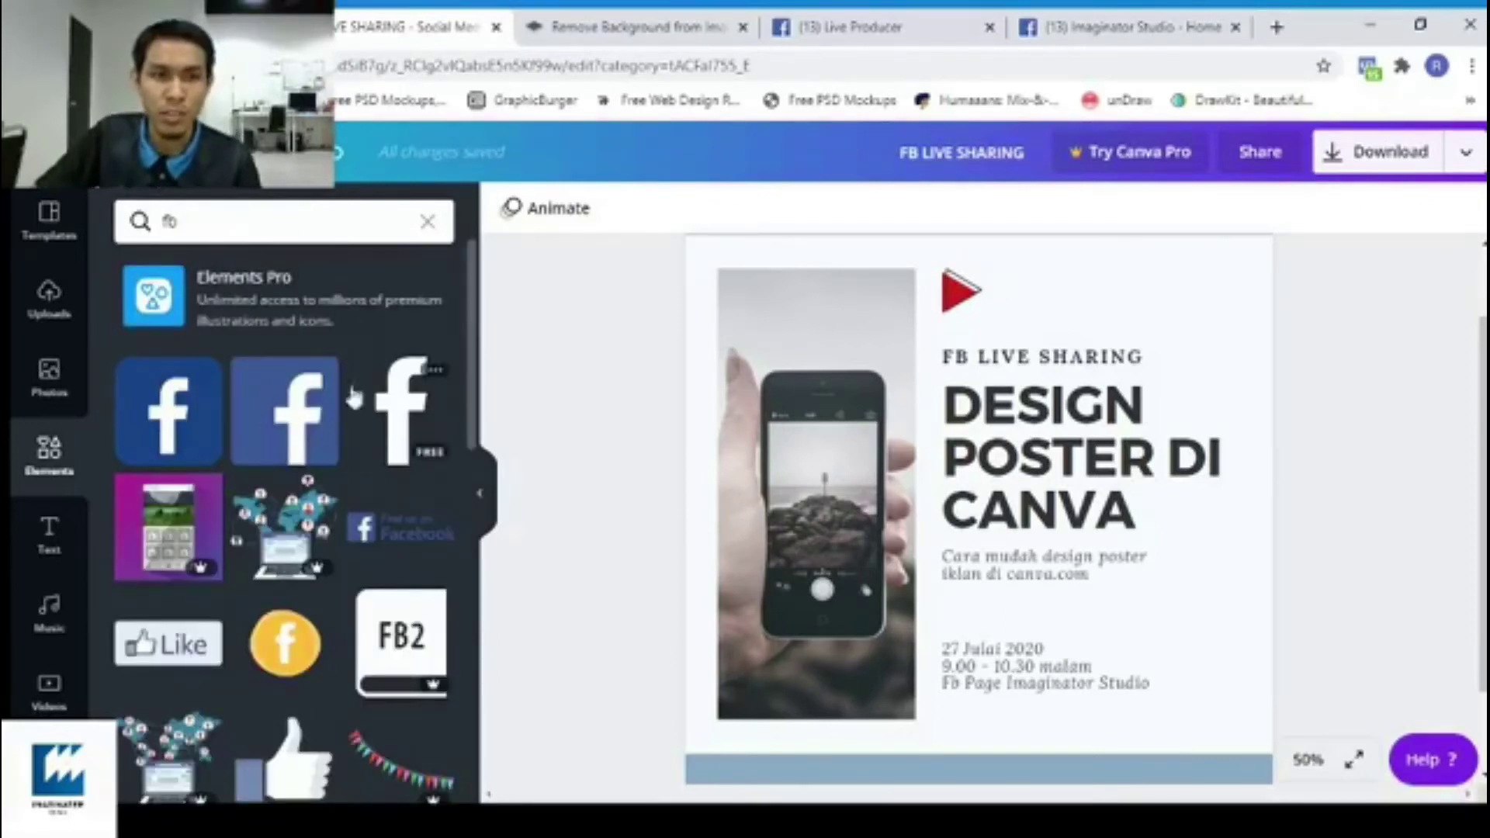
pyautogui.scroll(-3, 229, 447)
pyautogui.scroll(-5, 229, 446)
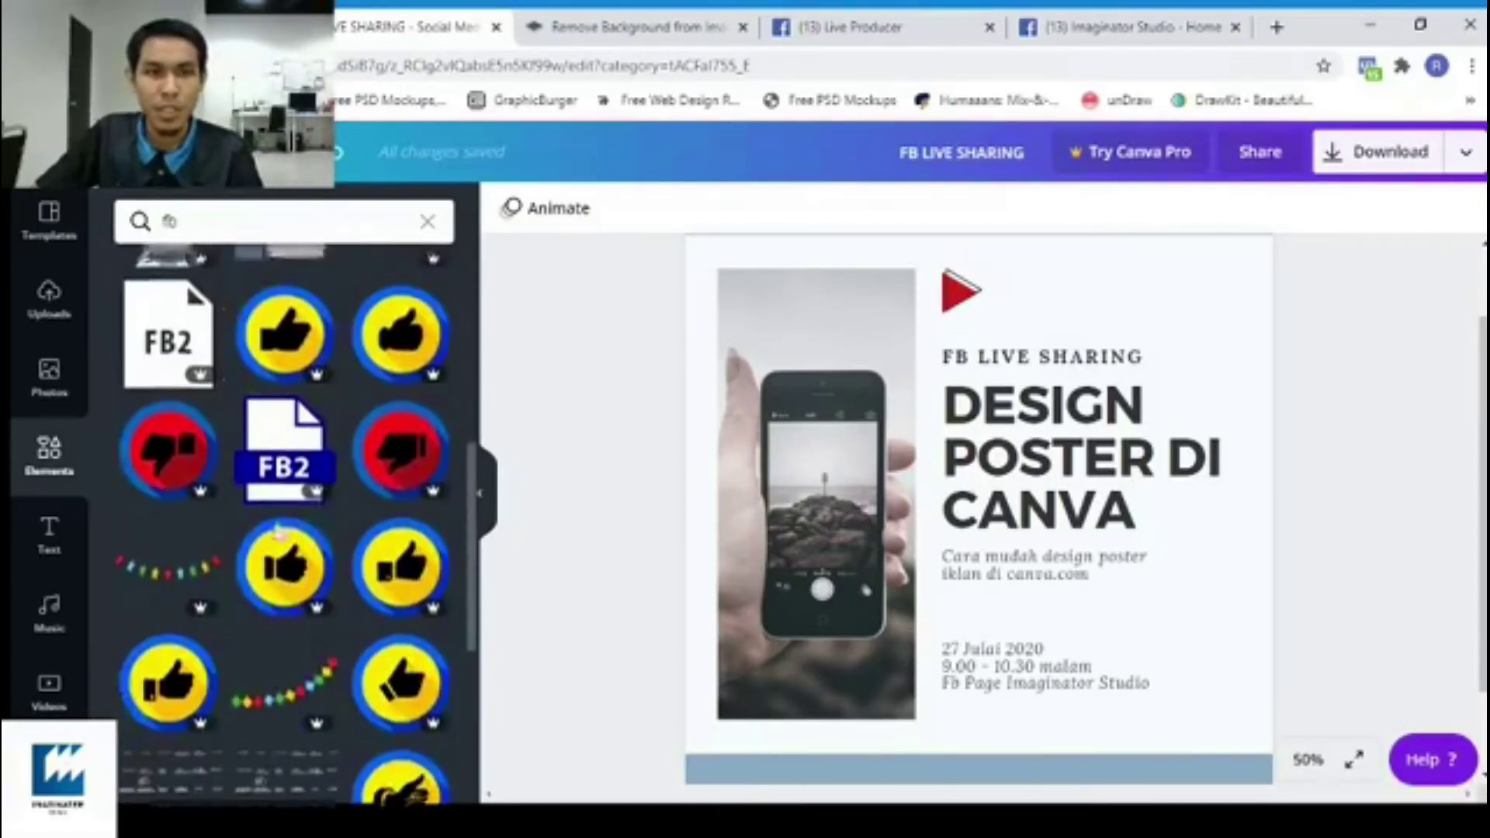
pyautogui.scroll(8, 280, 546)
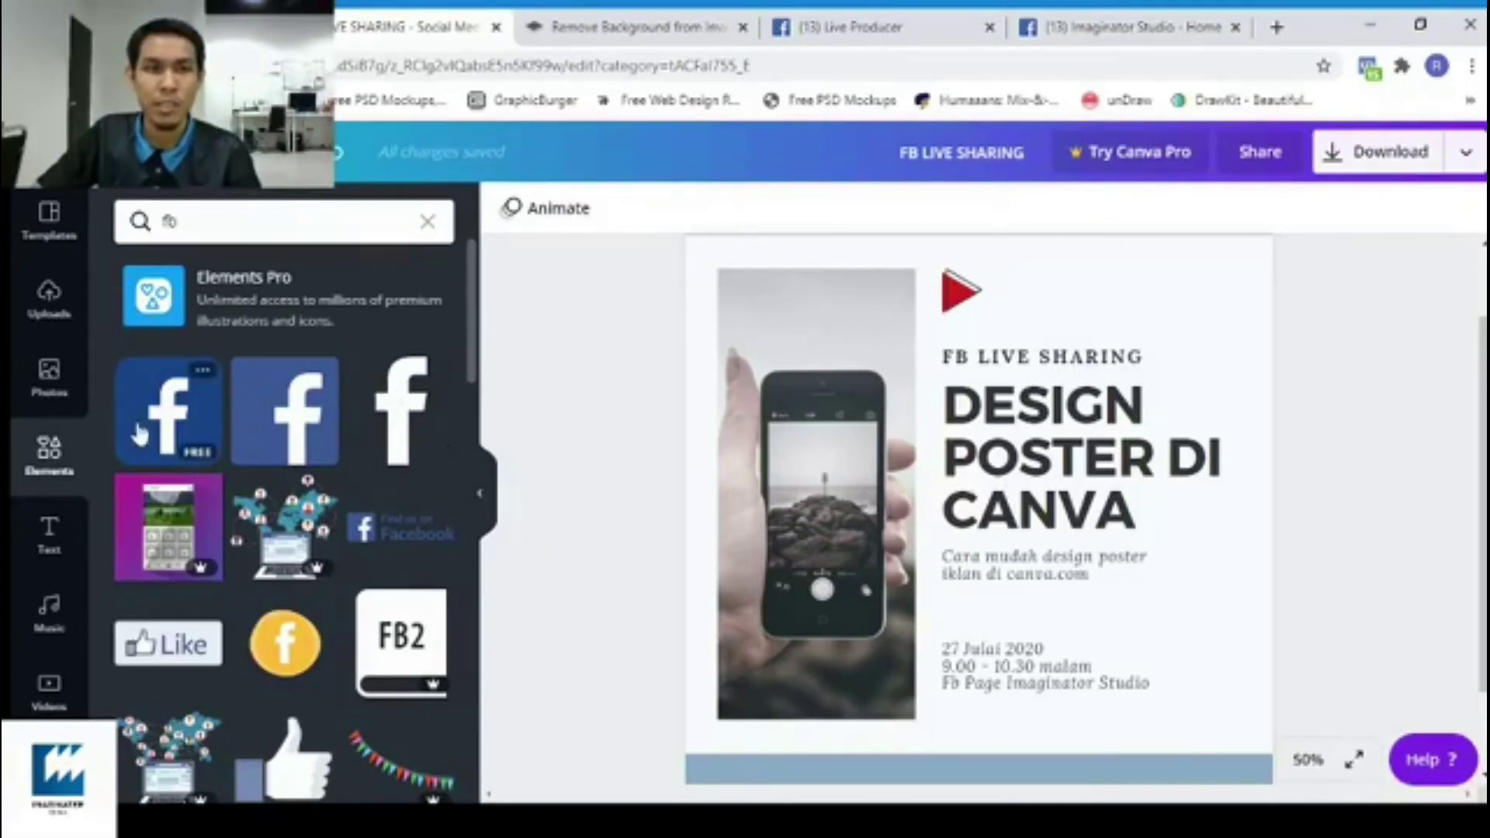
pyautogui.click(163, 411)
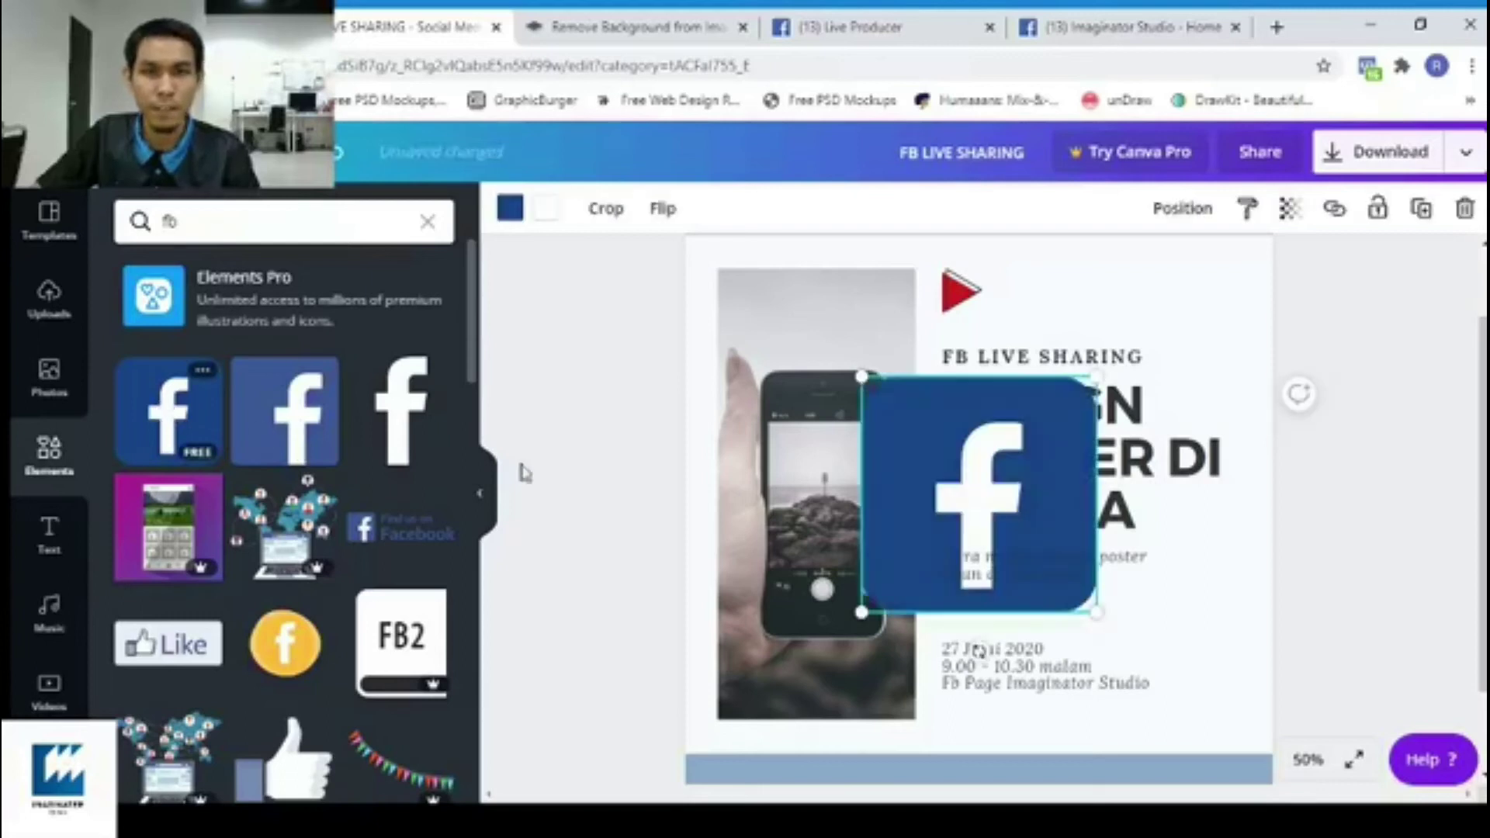
# Shrink the Facebook icon to a small badge and place it just above the blue bottom band, left-aligned with the event details.
pyautogui.moveTo(993, 481); pyautogui.dragTo(1047, 587)
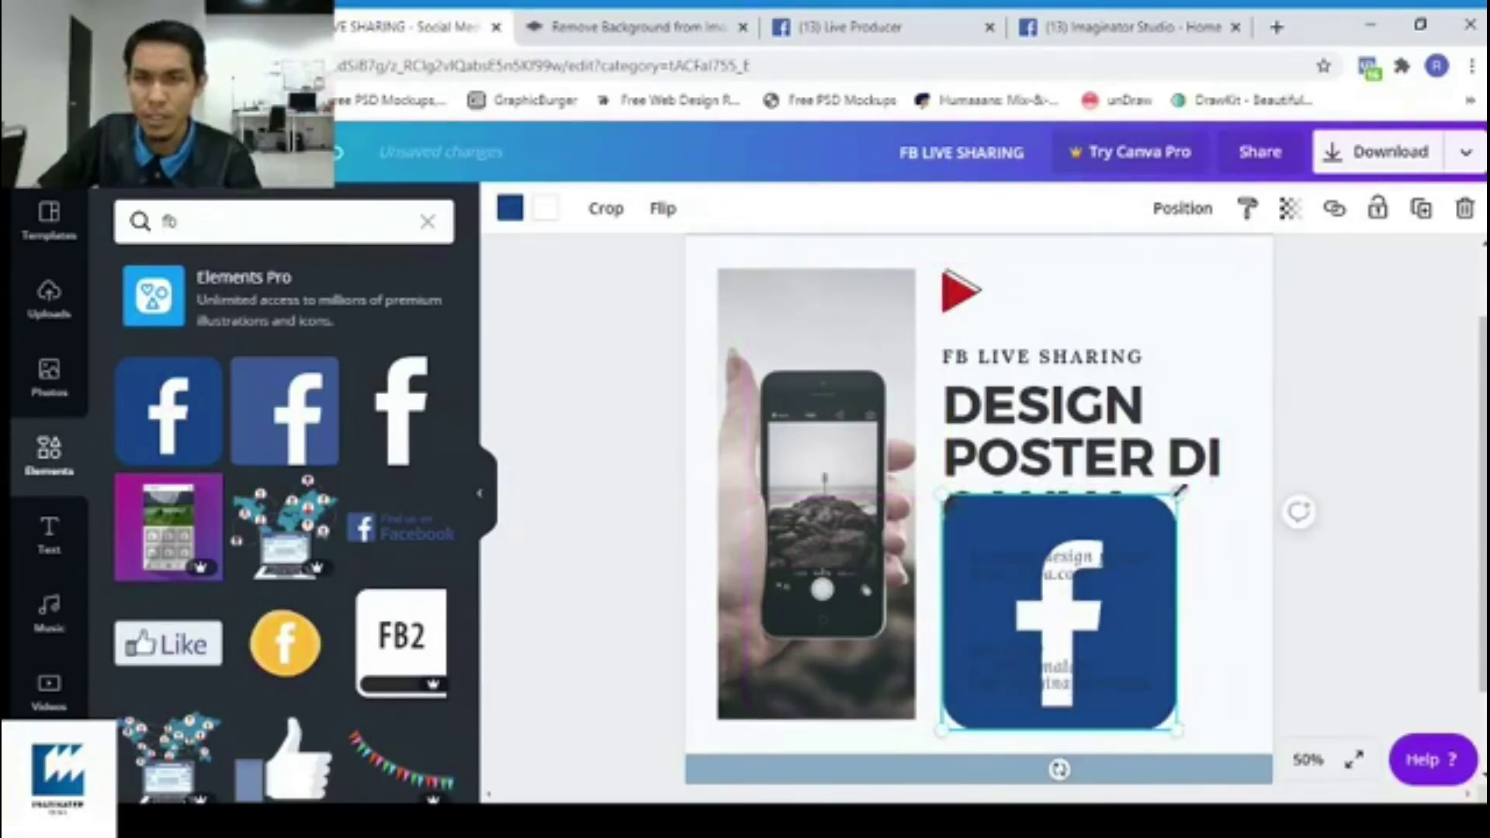
pyautogui.moveTo(1160, 516); pyautogui.dragTo(980, 691)
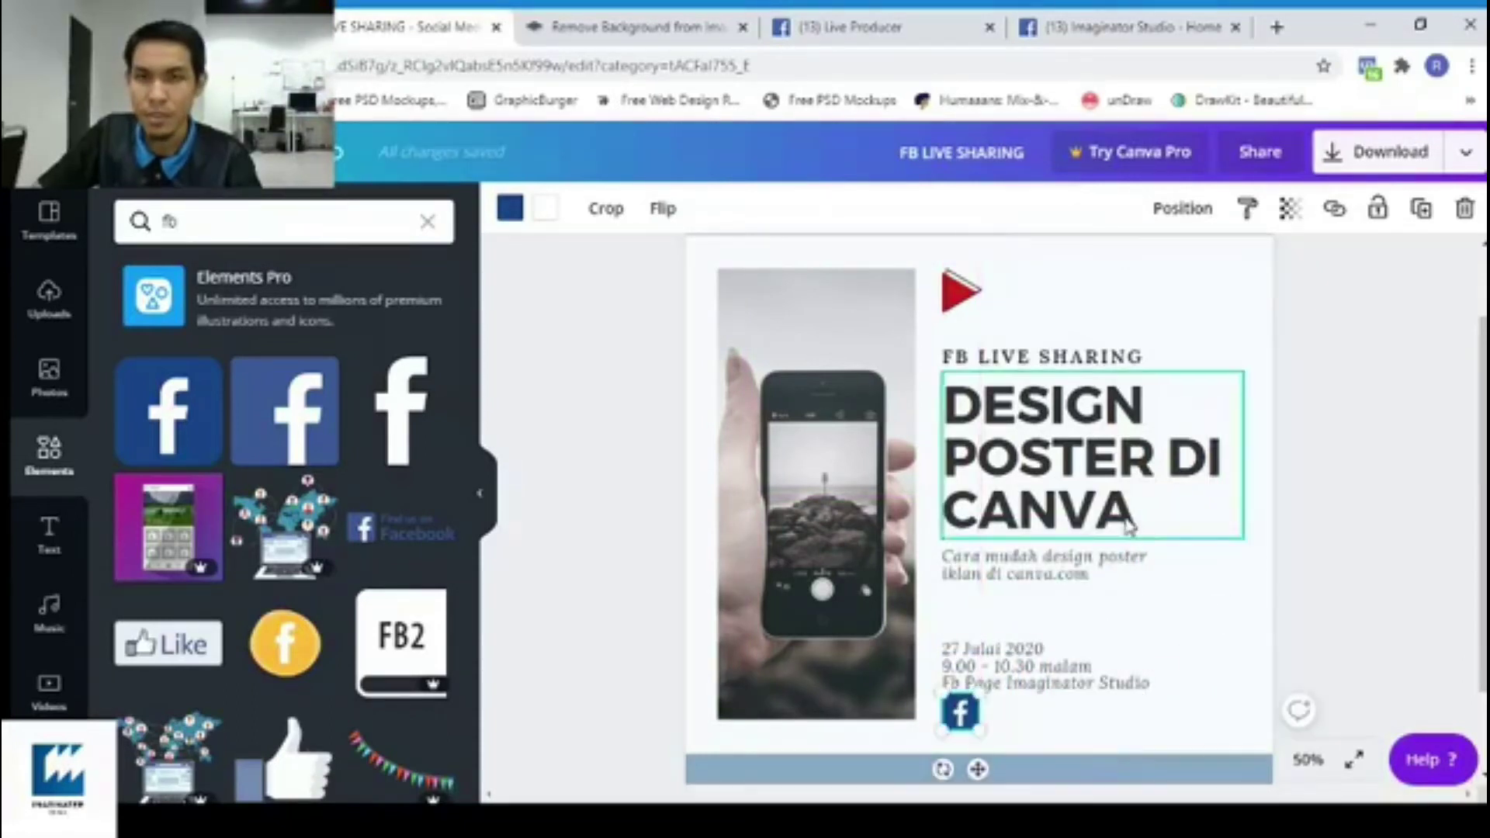
pyautogui.scroll(-2, 1086, 543)
pyautogui.click(1307, 759)
pyautogui.click(1293, 419)
pyautogui.scroll(-3, 954, 496)
pyautogui.moveTo(957, 489); pyautogui.dragTo(914, 526)
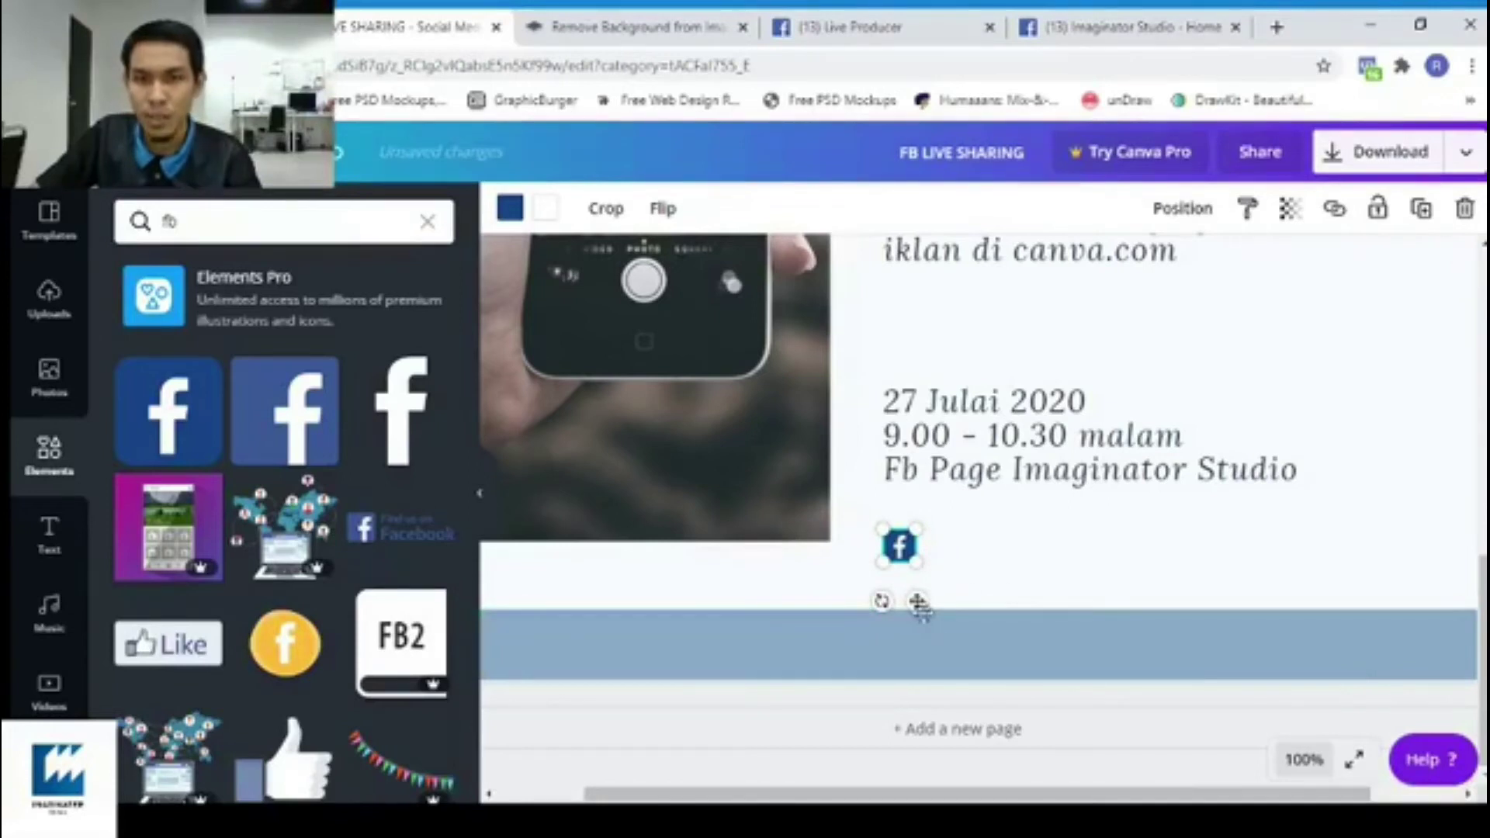
pyautogui.moveTo(917, 602)
pyautogui.mouseDown()
pyautogui.moveTo(941, 598)
pyautogui.moveTo(921, 609)
pyautogui.mouseUp()
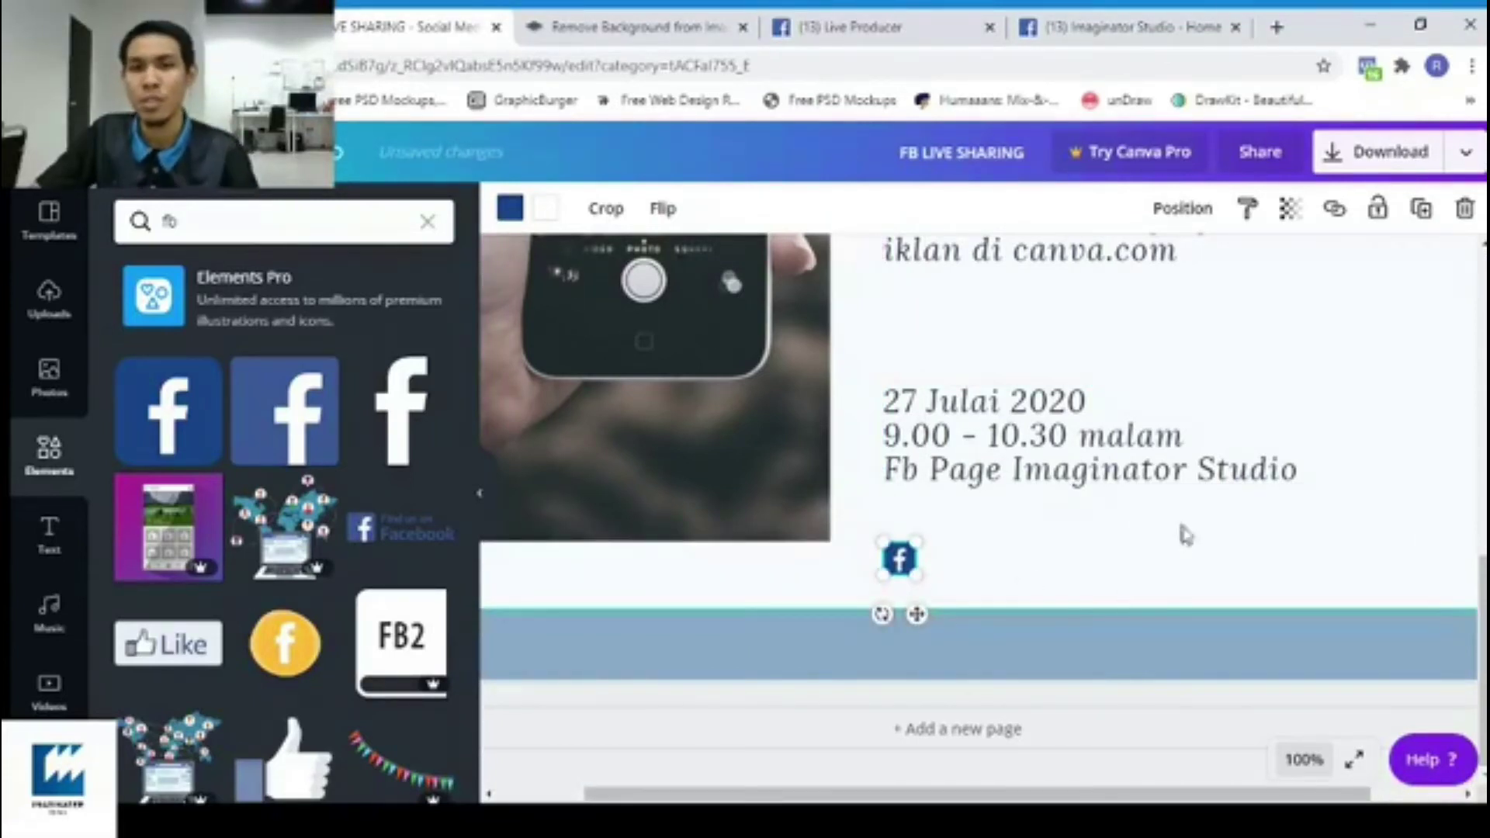
pyautogui.click(1208, 700)
# Duplicate the event details text, change the copy to "Imaginator Studio" and place it directly to the right of the Facebook icon.
pyautogui.click(959, 475)
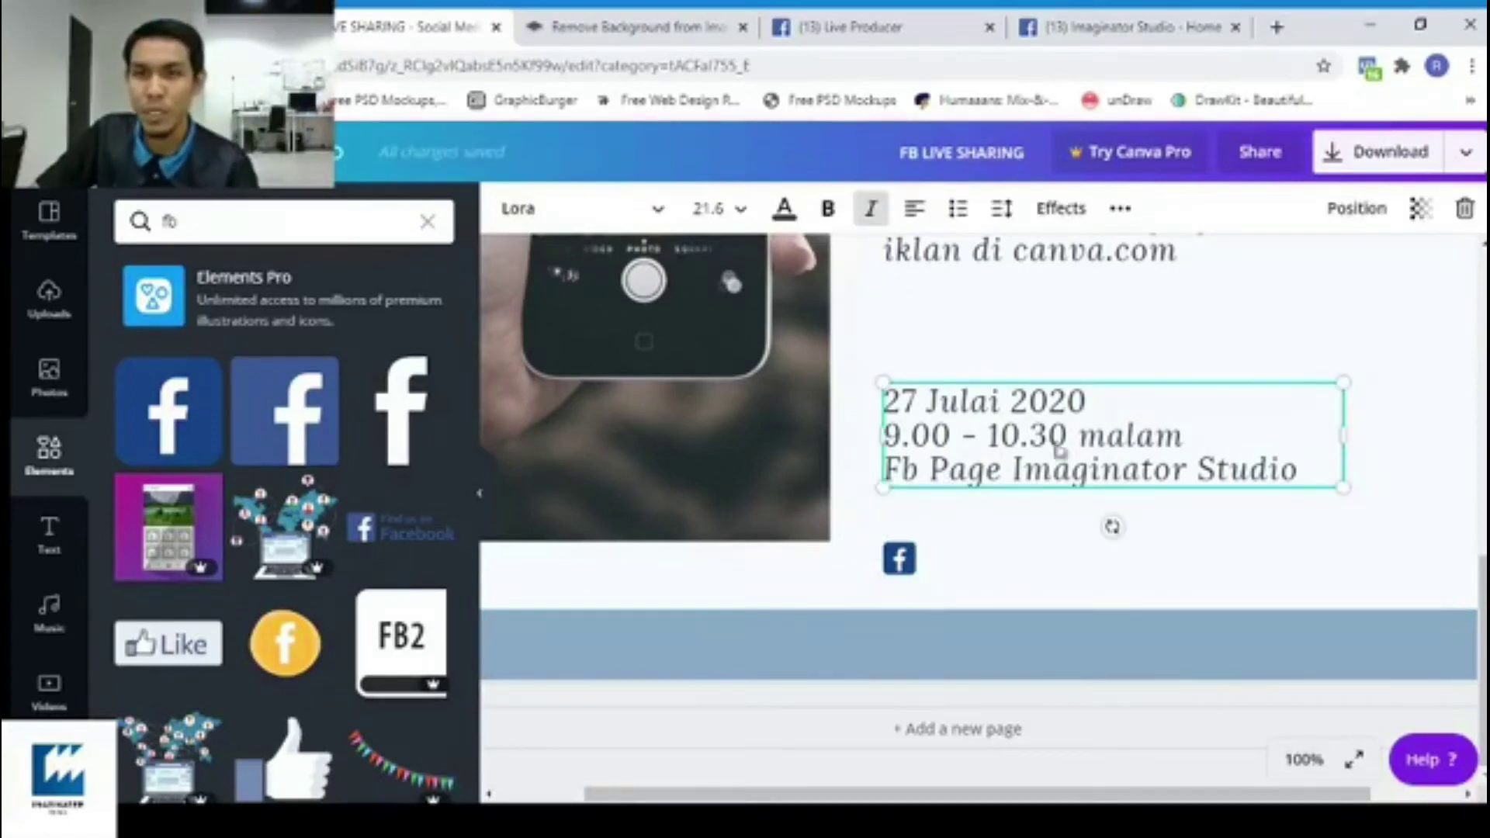
pyautogui.click(1125, 211)
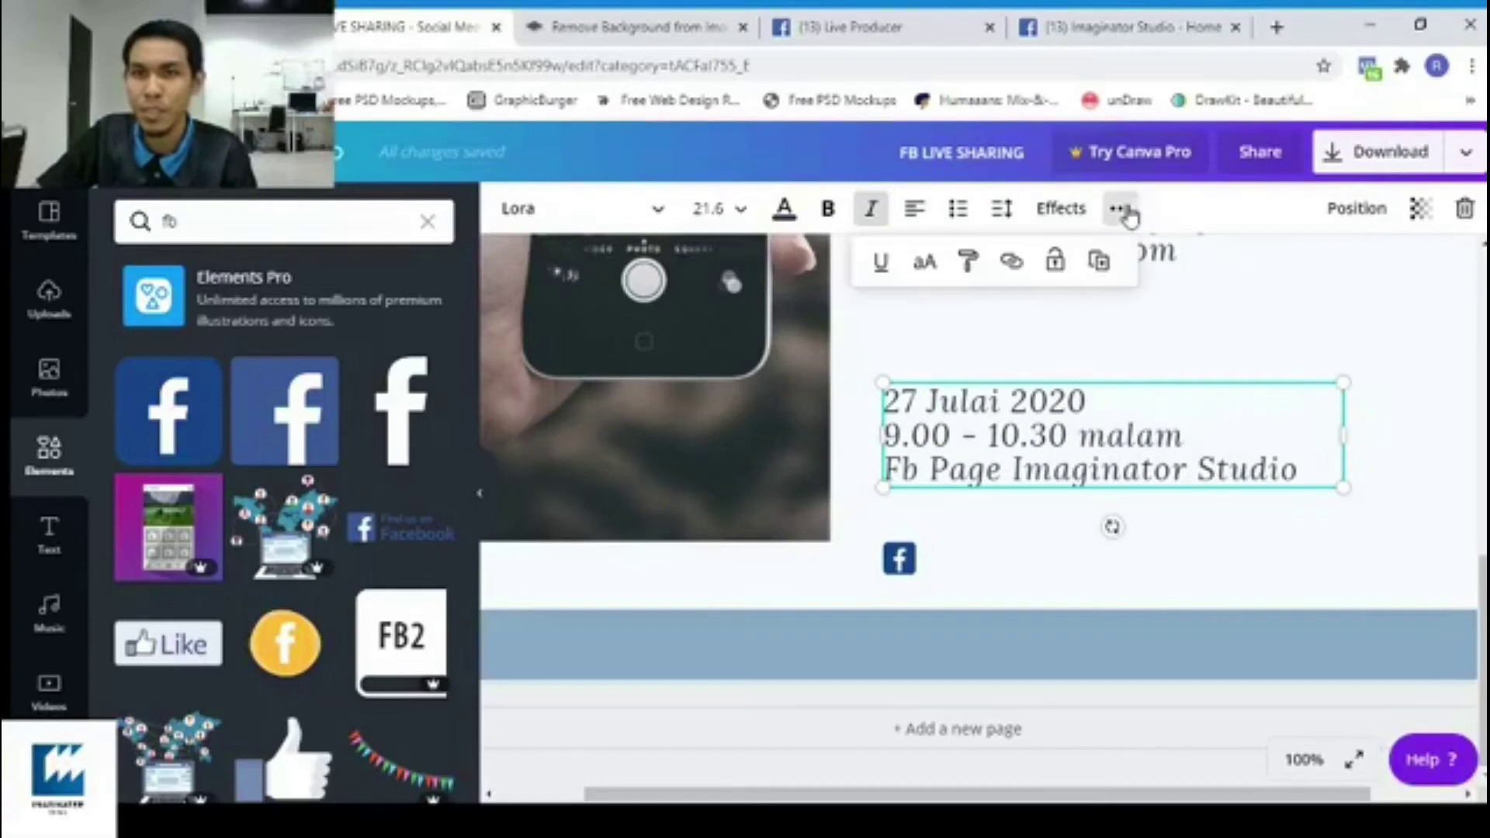
pyautogui.click(1099, 261)
pyautogui.moveTo(1051, 509); pyautogui.dragTo(960, 470)
pyautogui.click(1129, 564)
pyautogui.press('BackSpace')
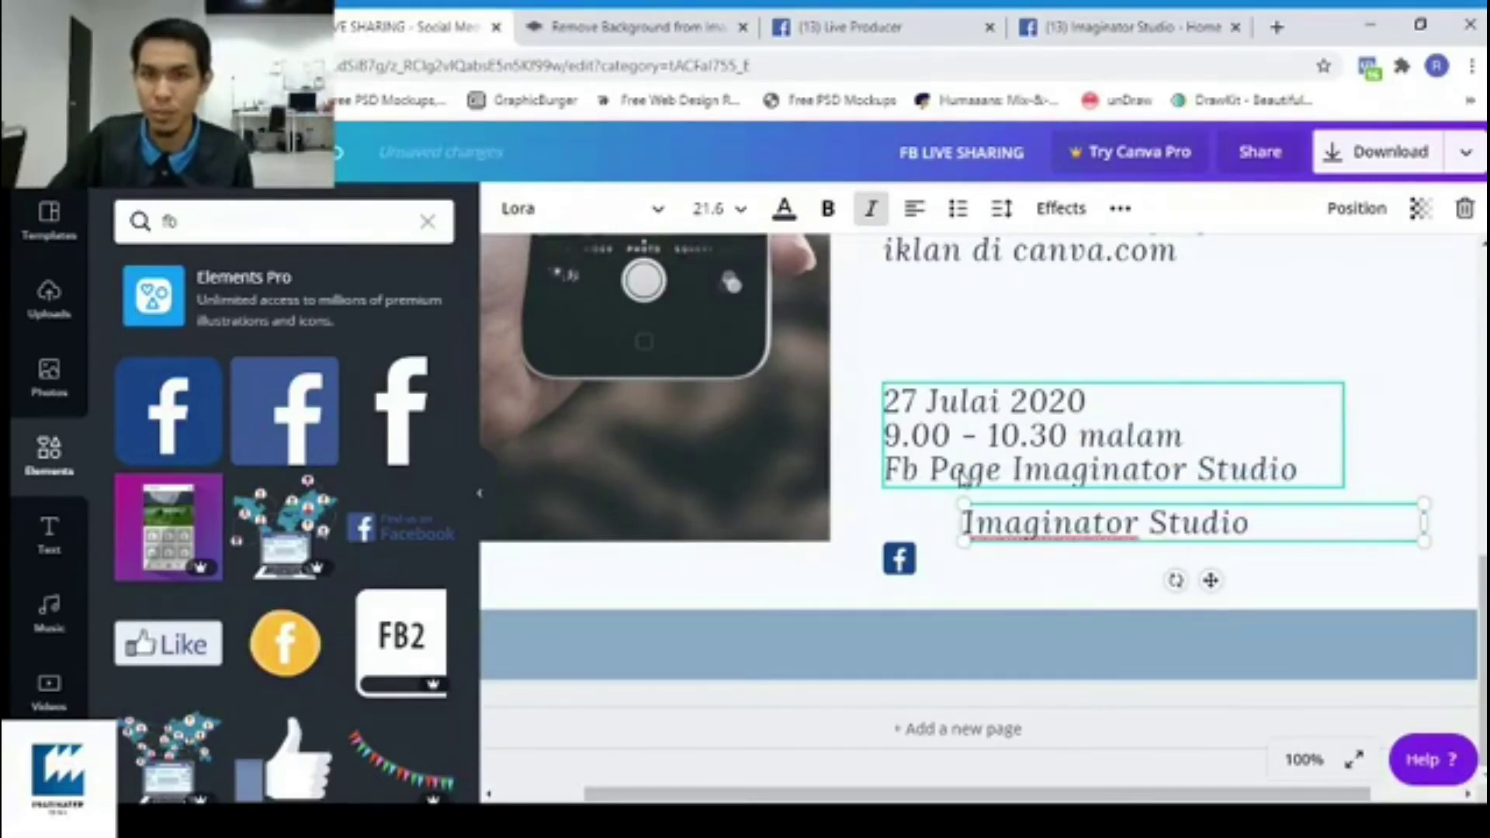
pyautogui.moveTo(1214, 580); pyautogui.dragTo(1180, 616)
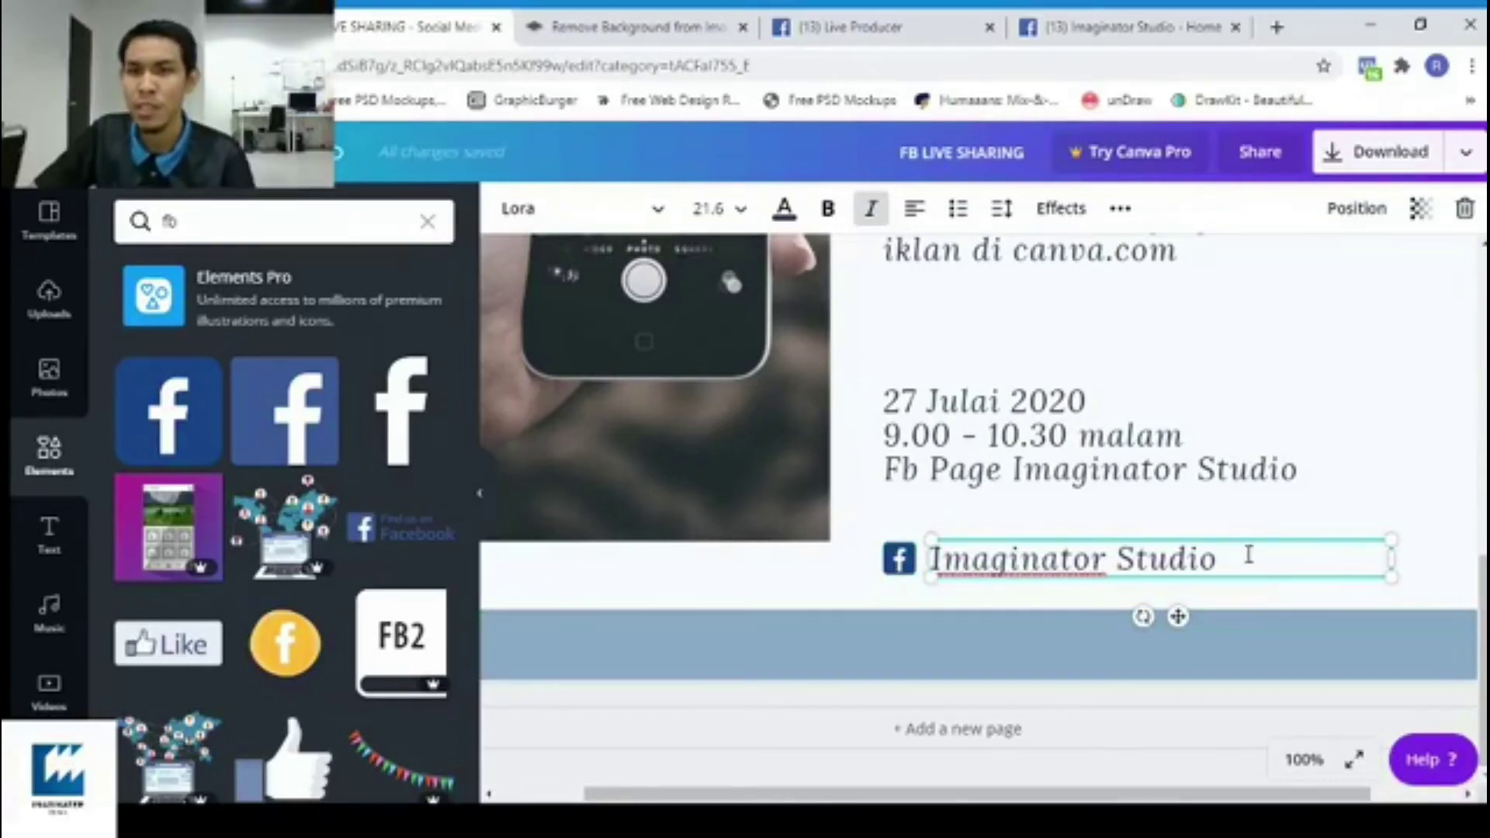
# Set the font size of the "Imaginator Studio" label beside the Facebook icon to 16.
pyautogui.moveTo(1248, 554); pyautogui.dragTo(935, 559)
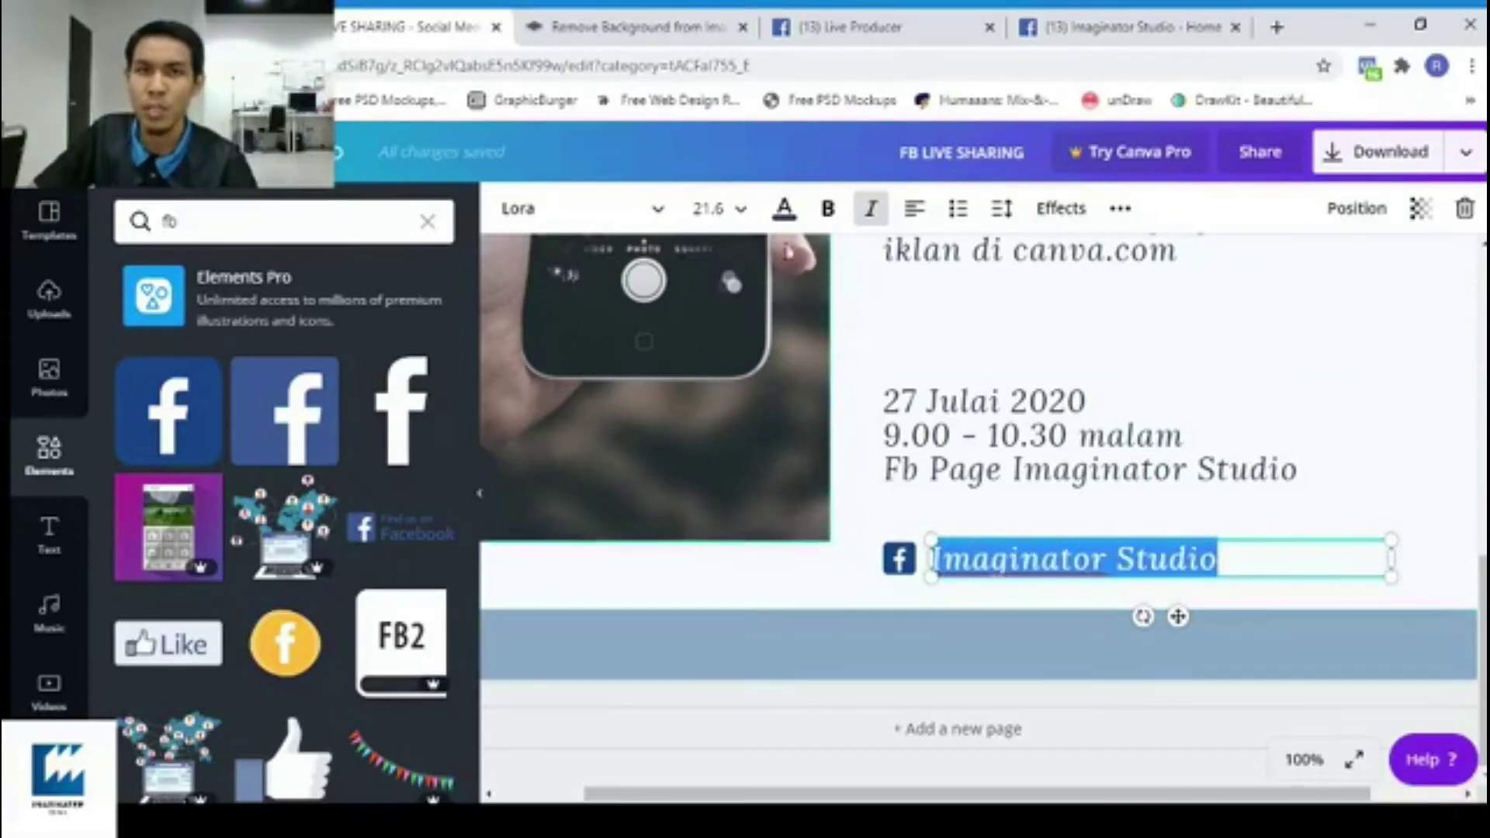
pyautogui.click(743, 218)
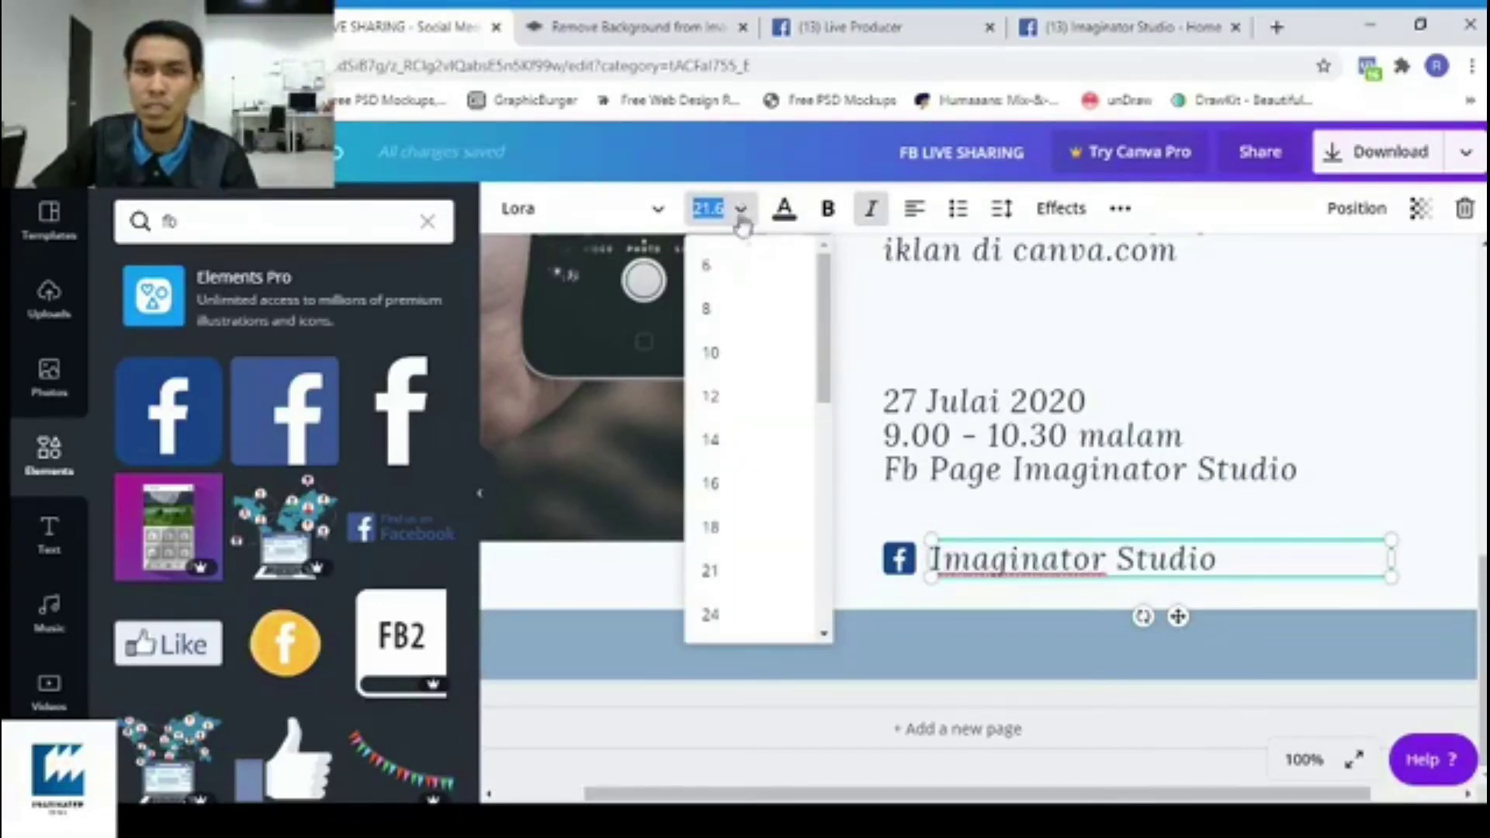
pyautogui.click(715, 529)
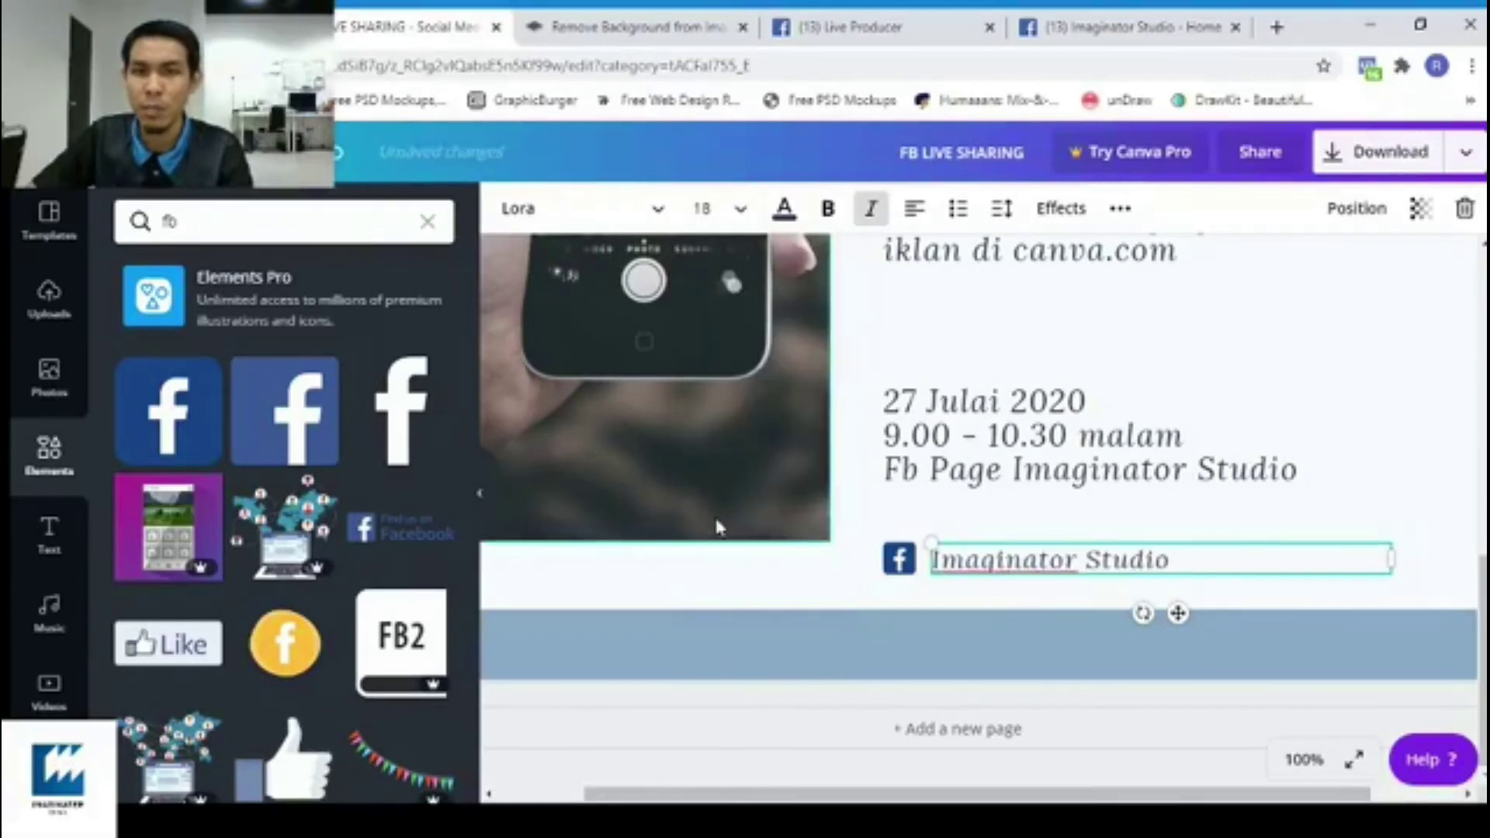
pyautogui.click(743, 208)
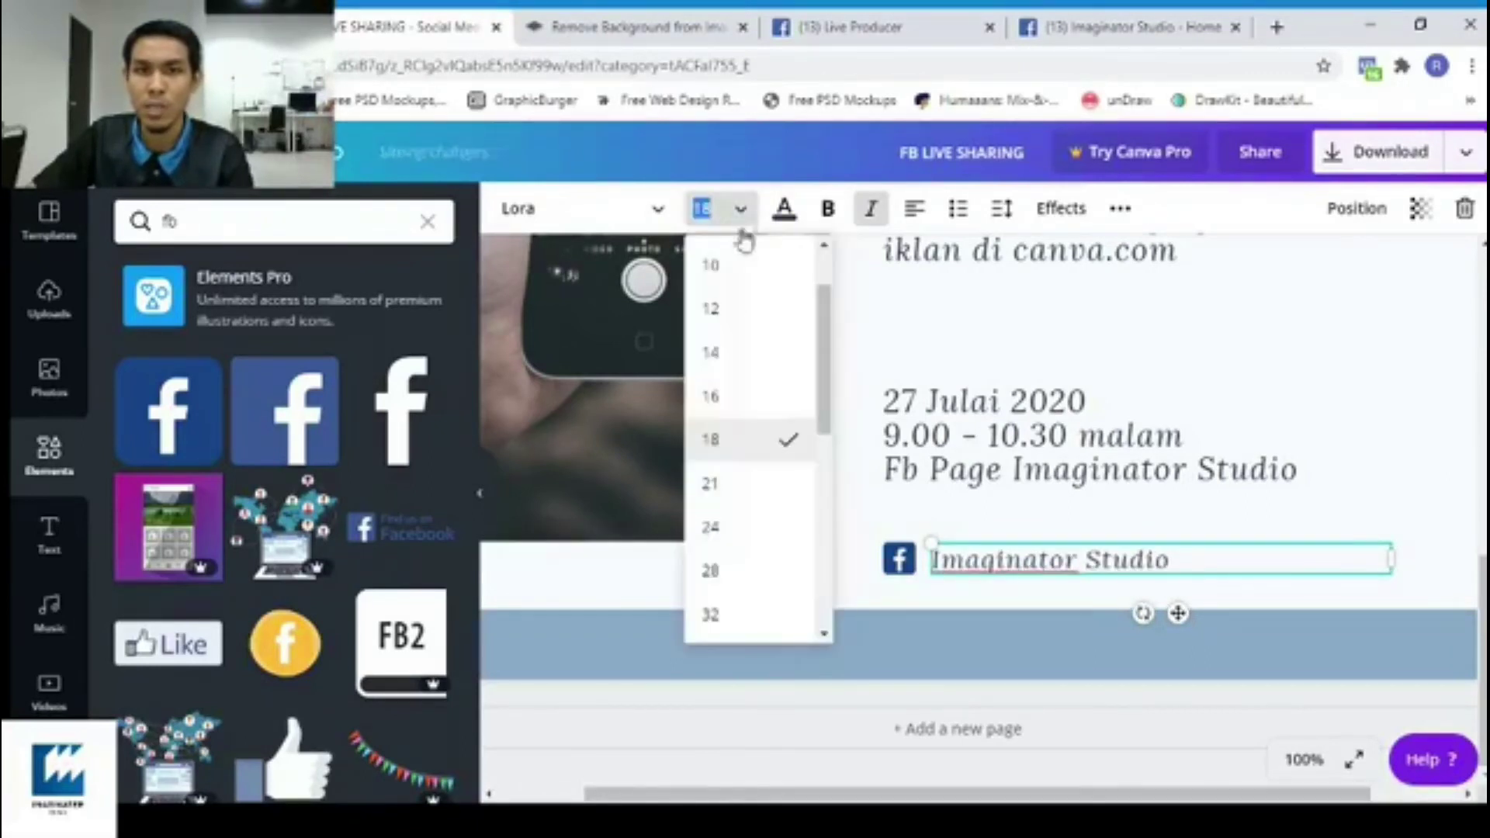
pyautogui.click(714, 397)
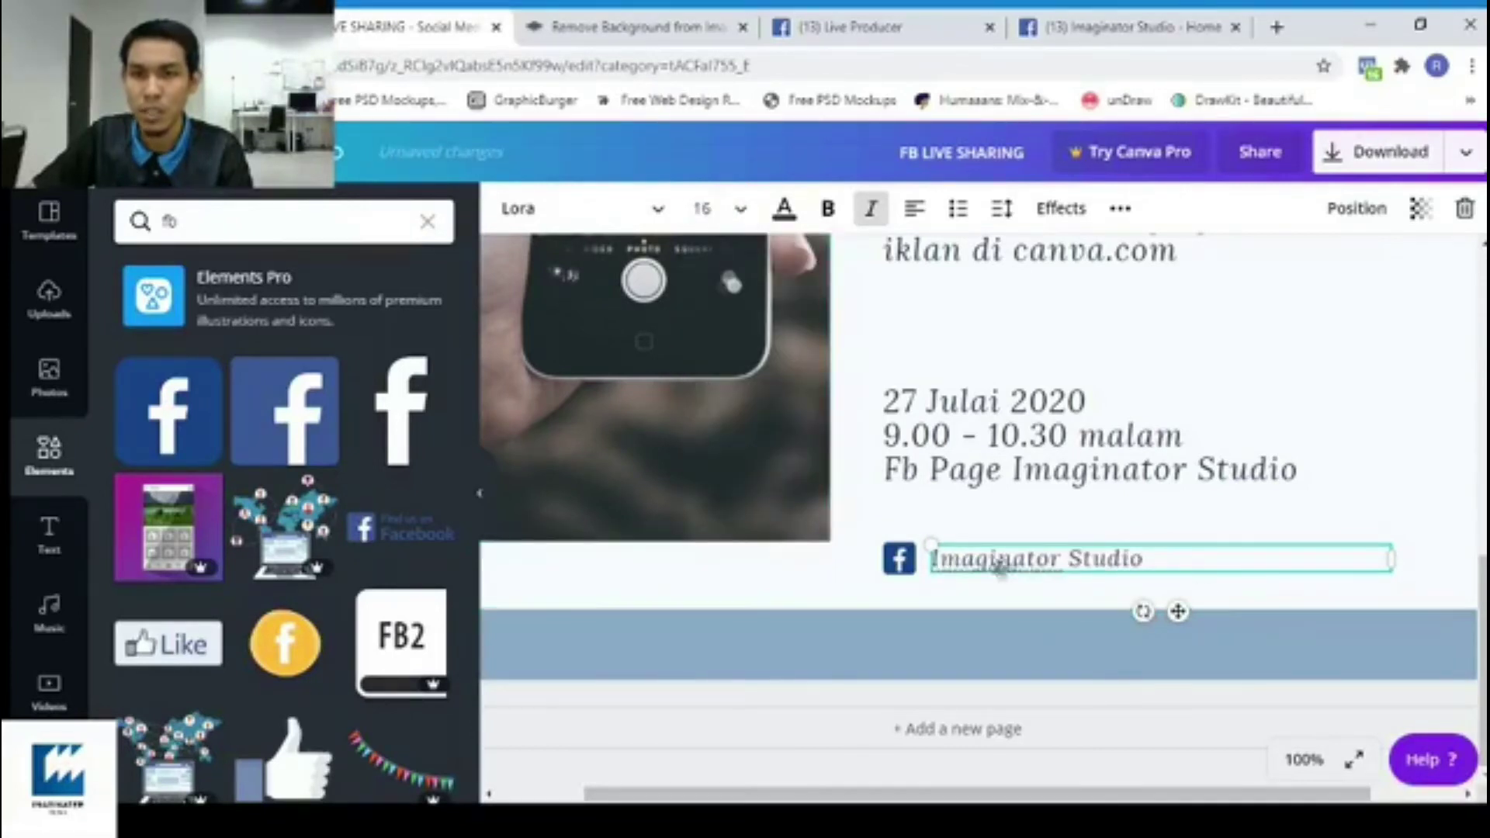
pyautogui.click(917, 519)
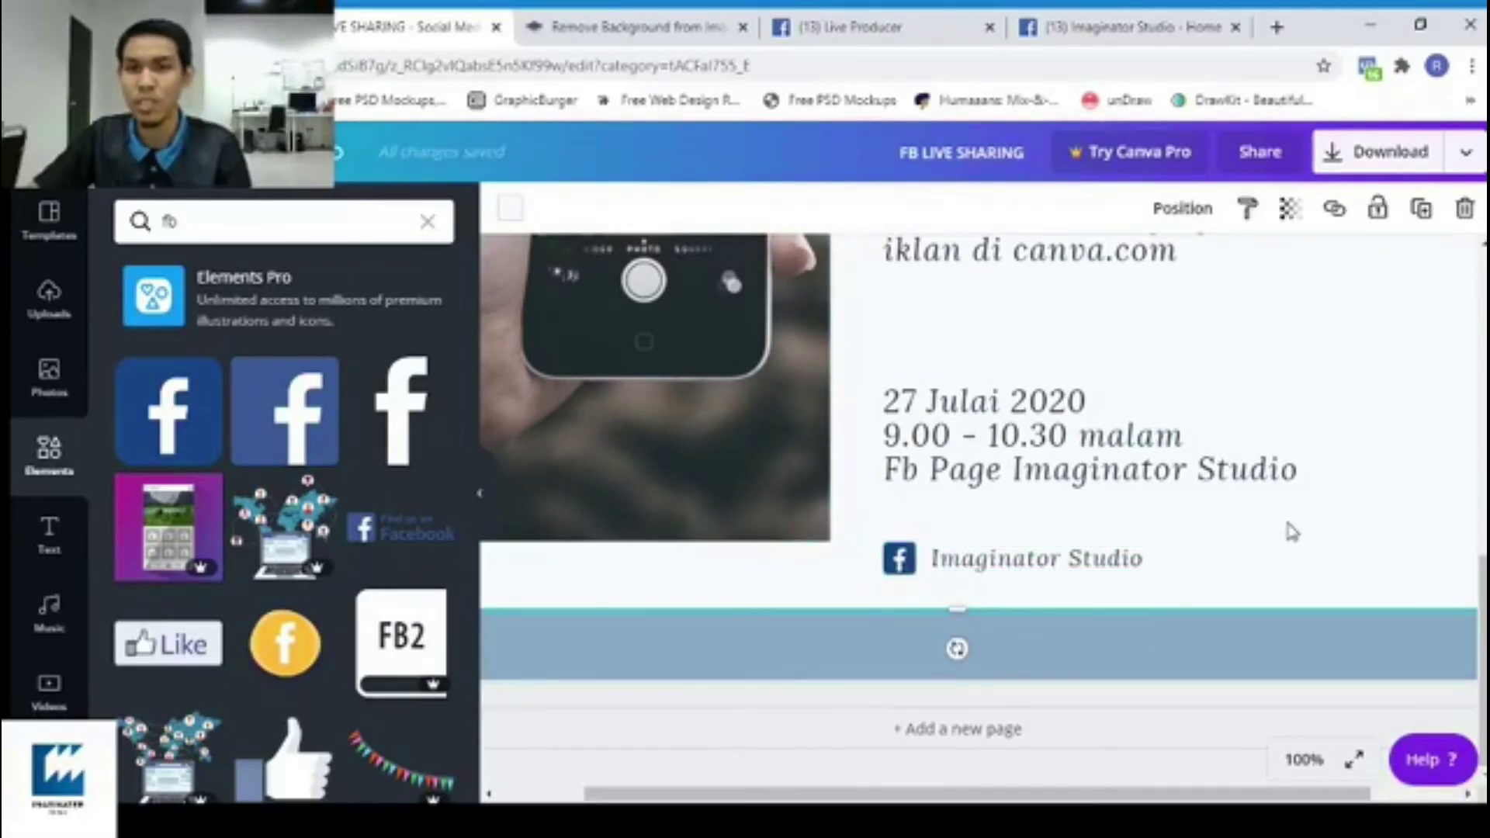
# Delete the photo of the hand holding a phone from the poster.
pyautogui.click(1305, 759)
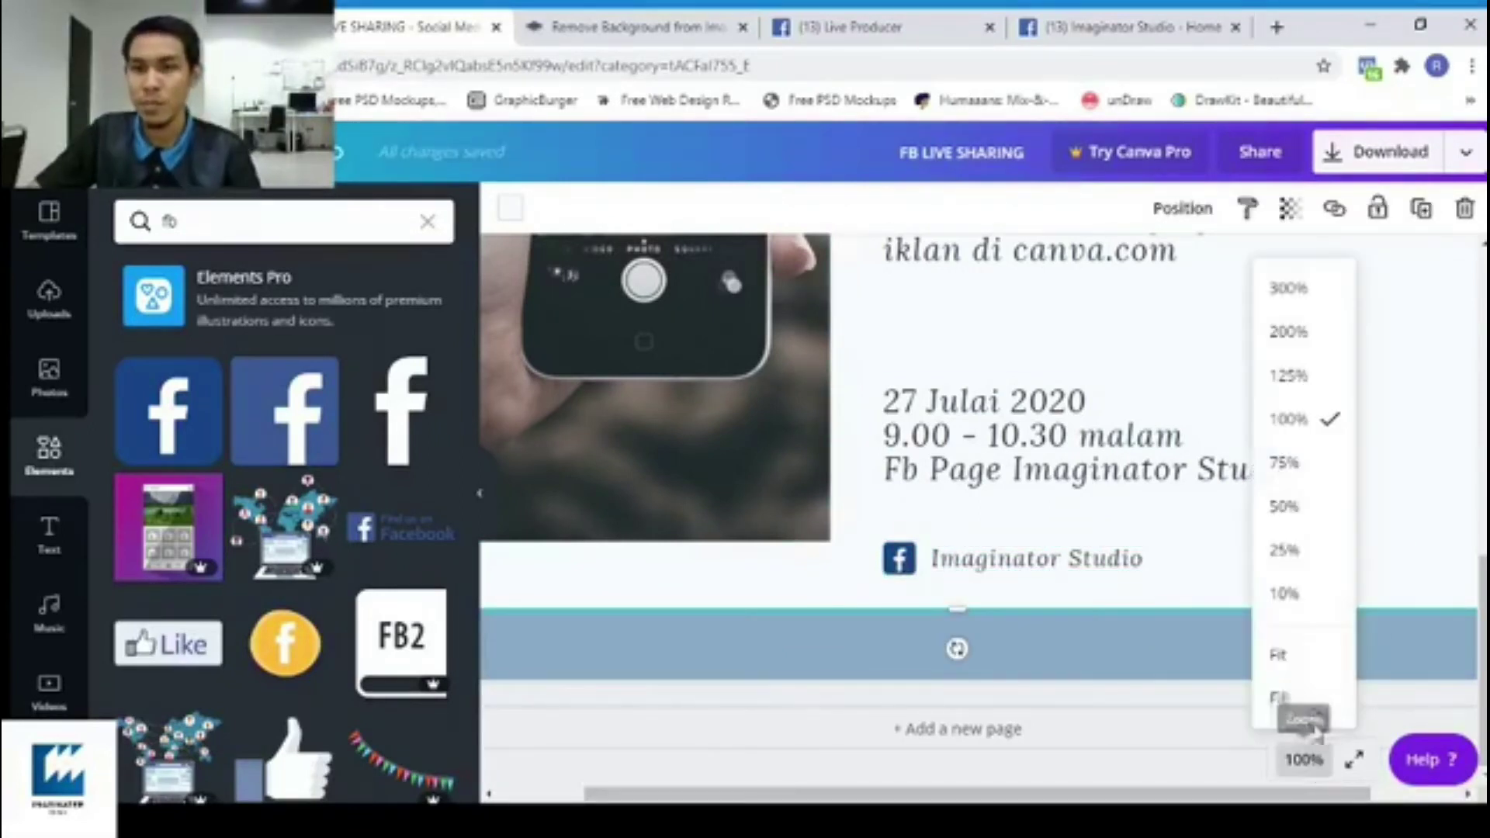
pyautogui.click(1281, 656)
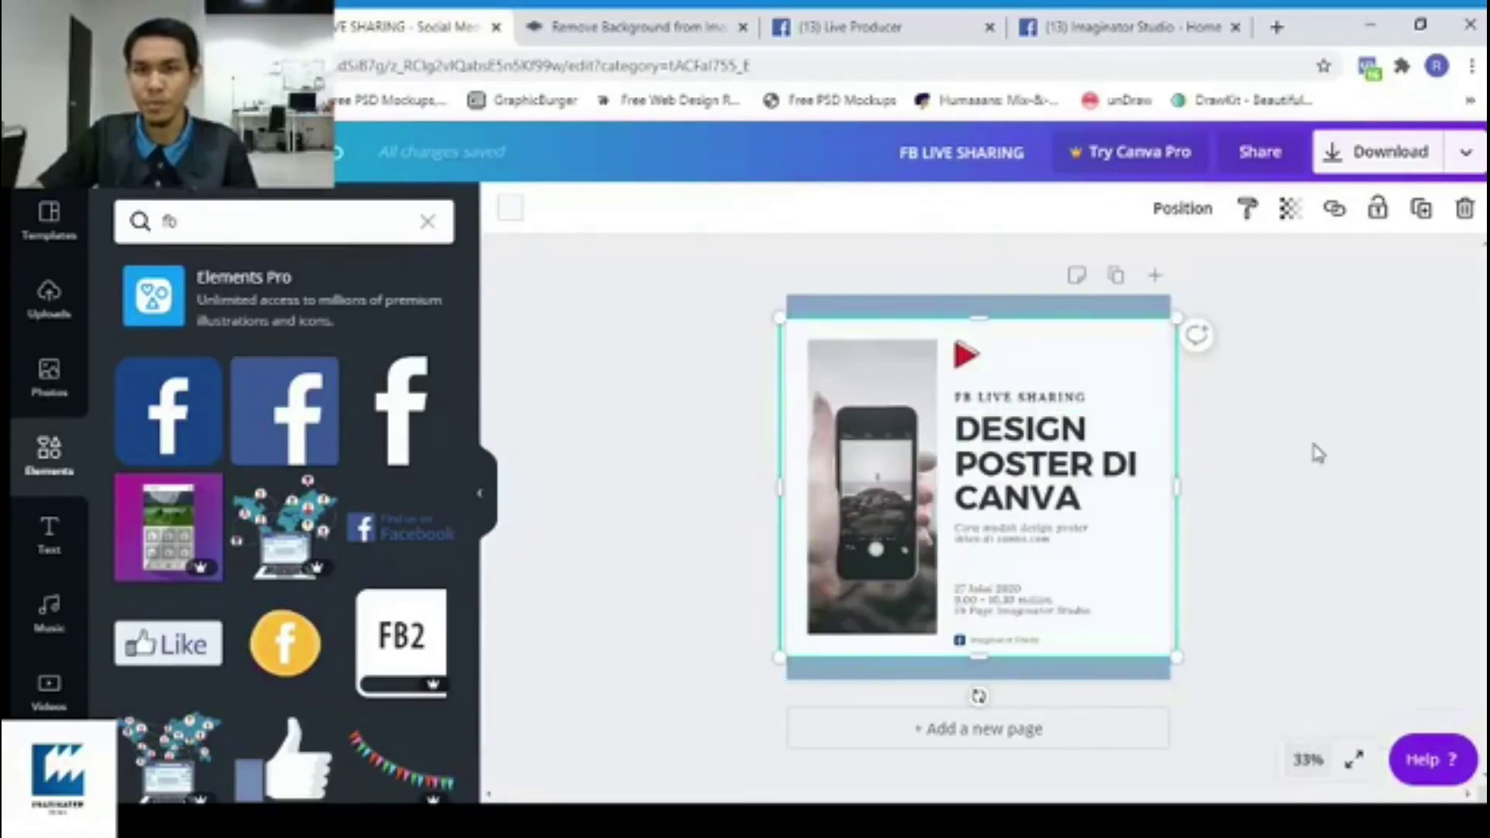
pyautogui.click(1357, 379)
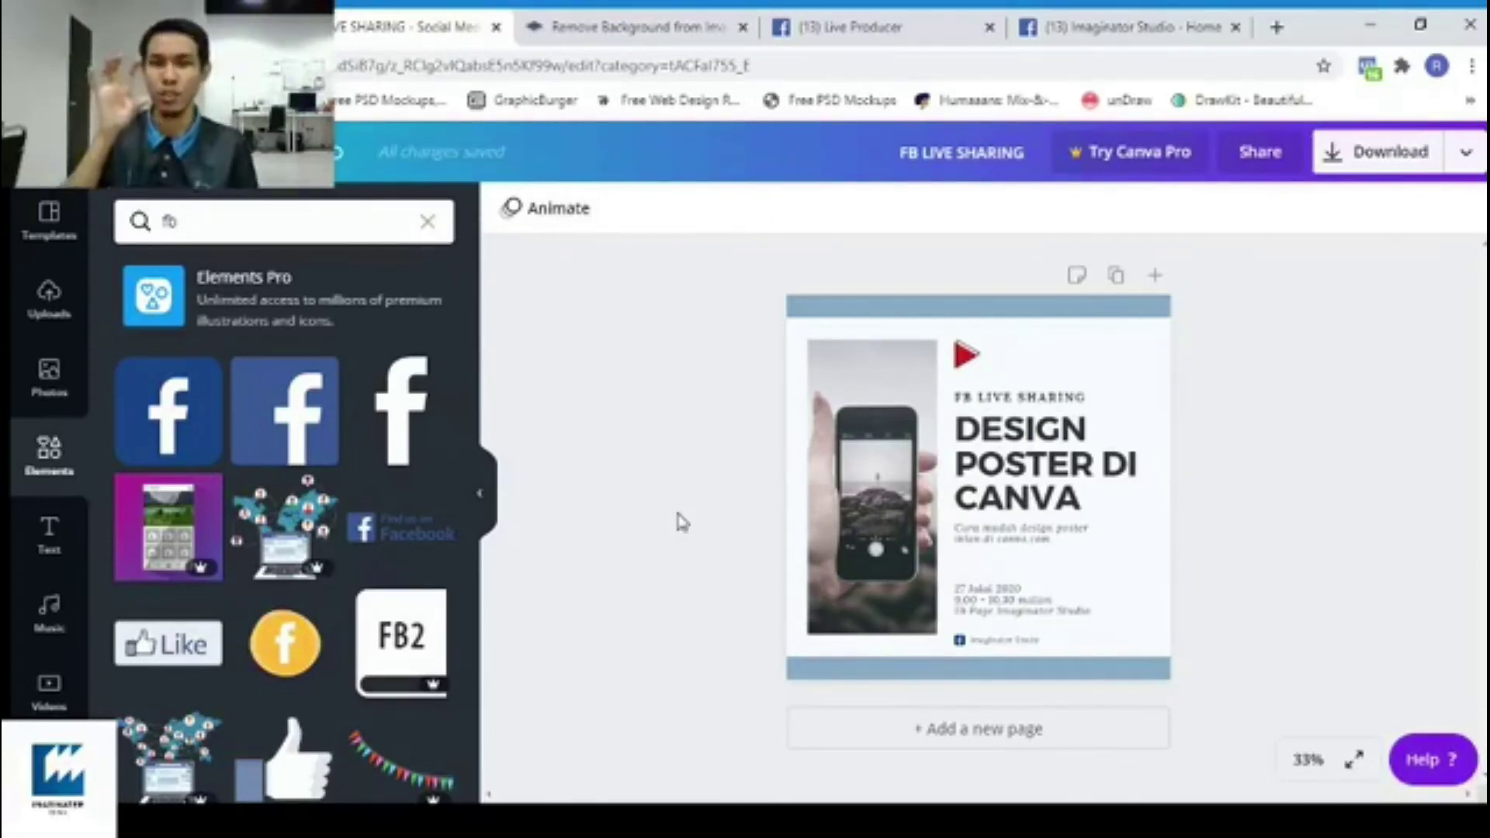
pyautogui.click(870, 419)
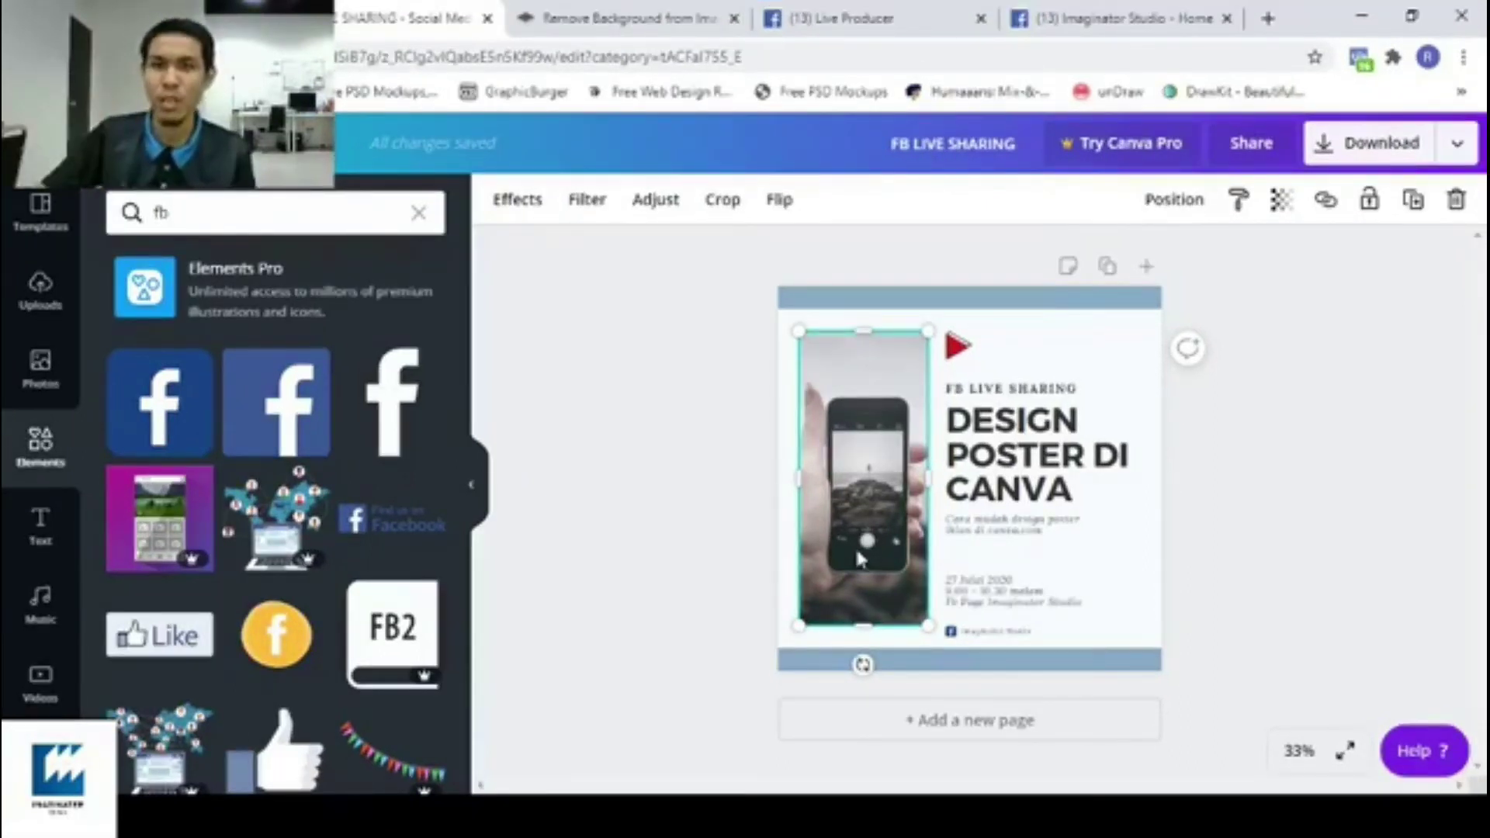
pyautogui.click(1455, 200)
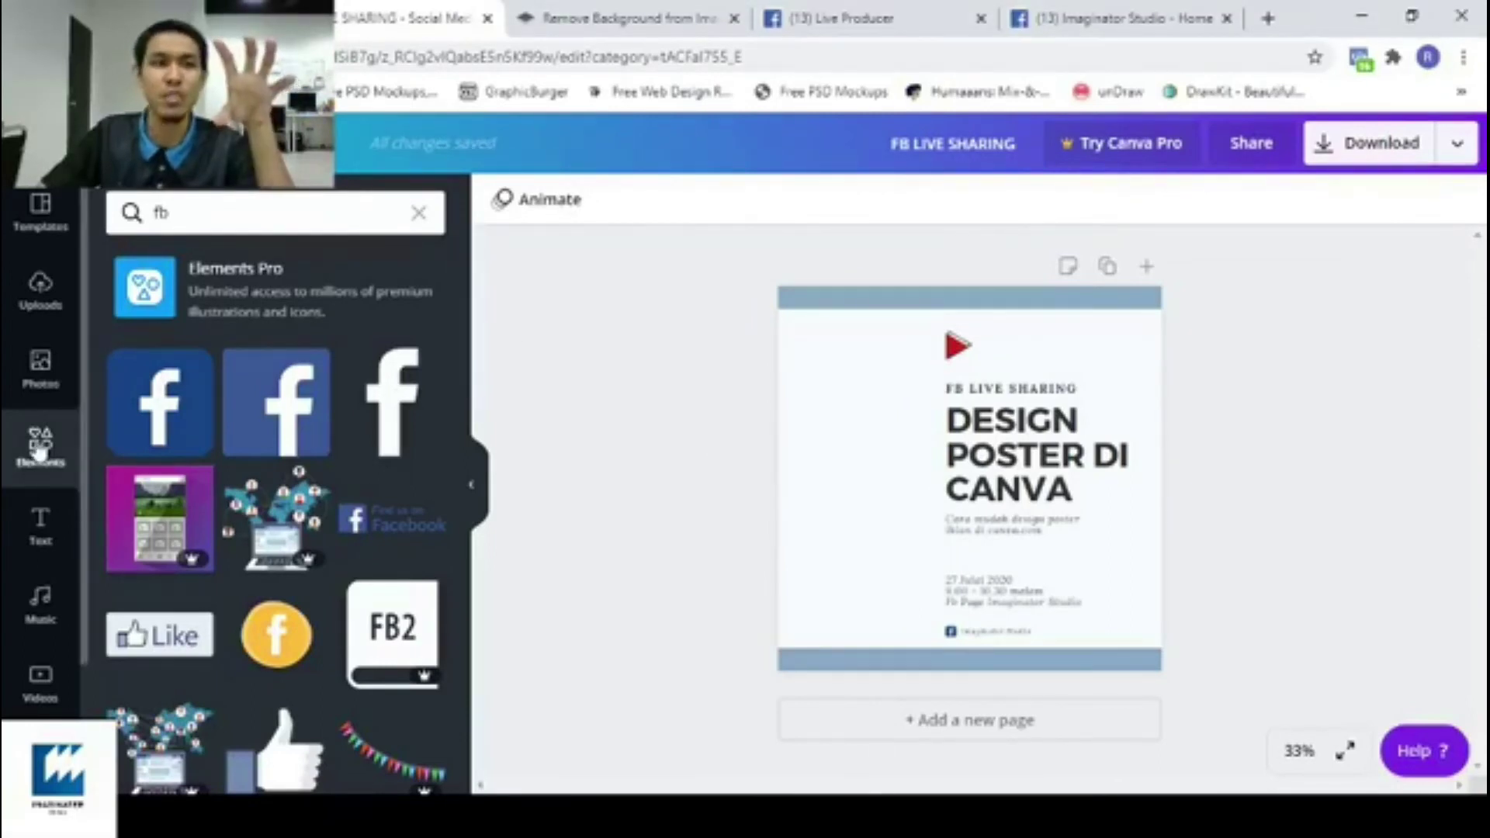
# Clear the "fb" search, browse the Frames elements and add the black smartphone frame to the poster.
pyautogui.click(420, 214)
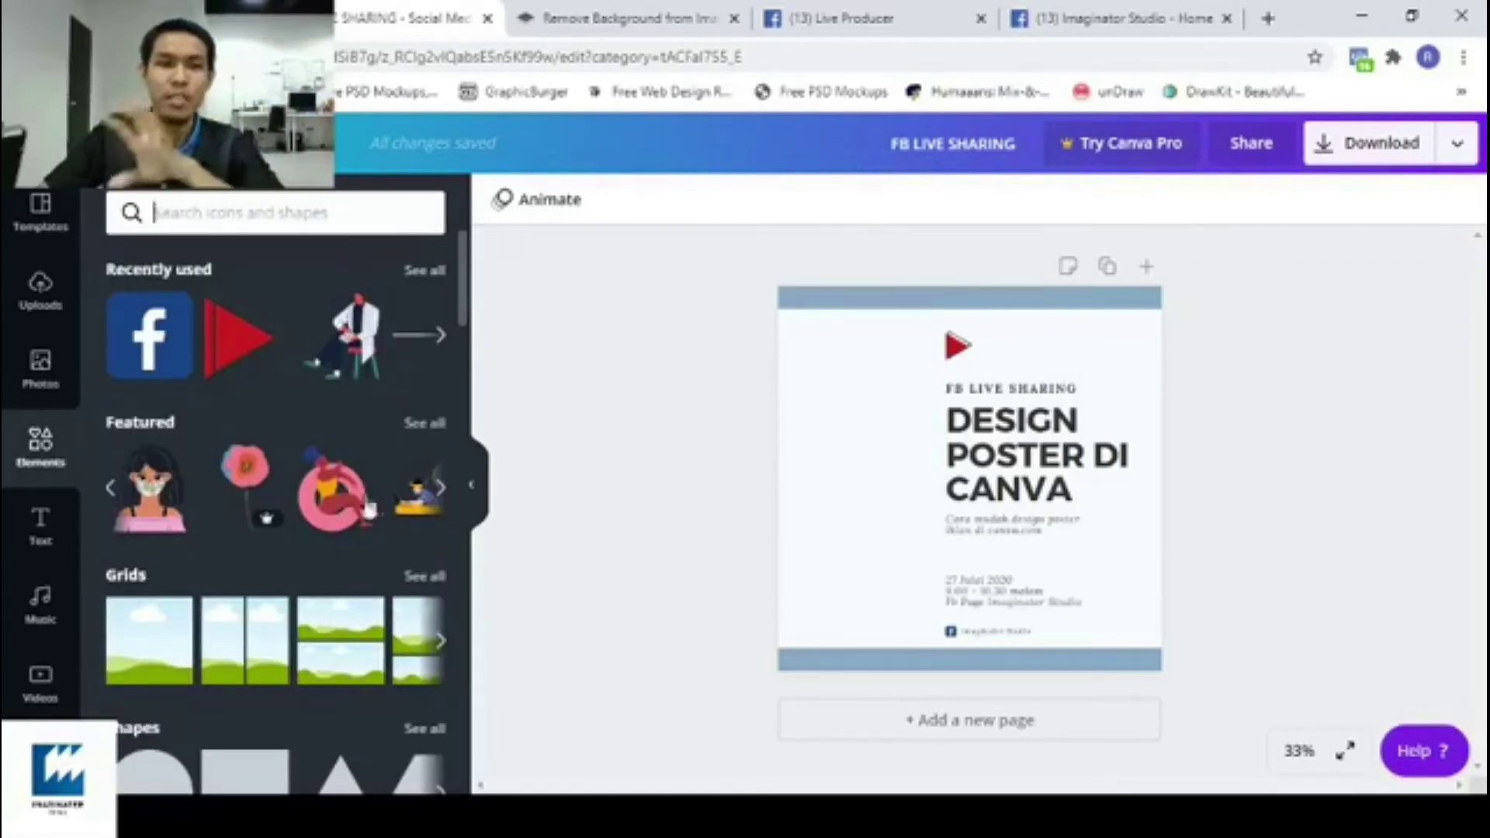
pyautogui.scroll(-4, 370, 506)
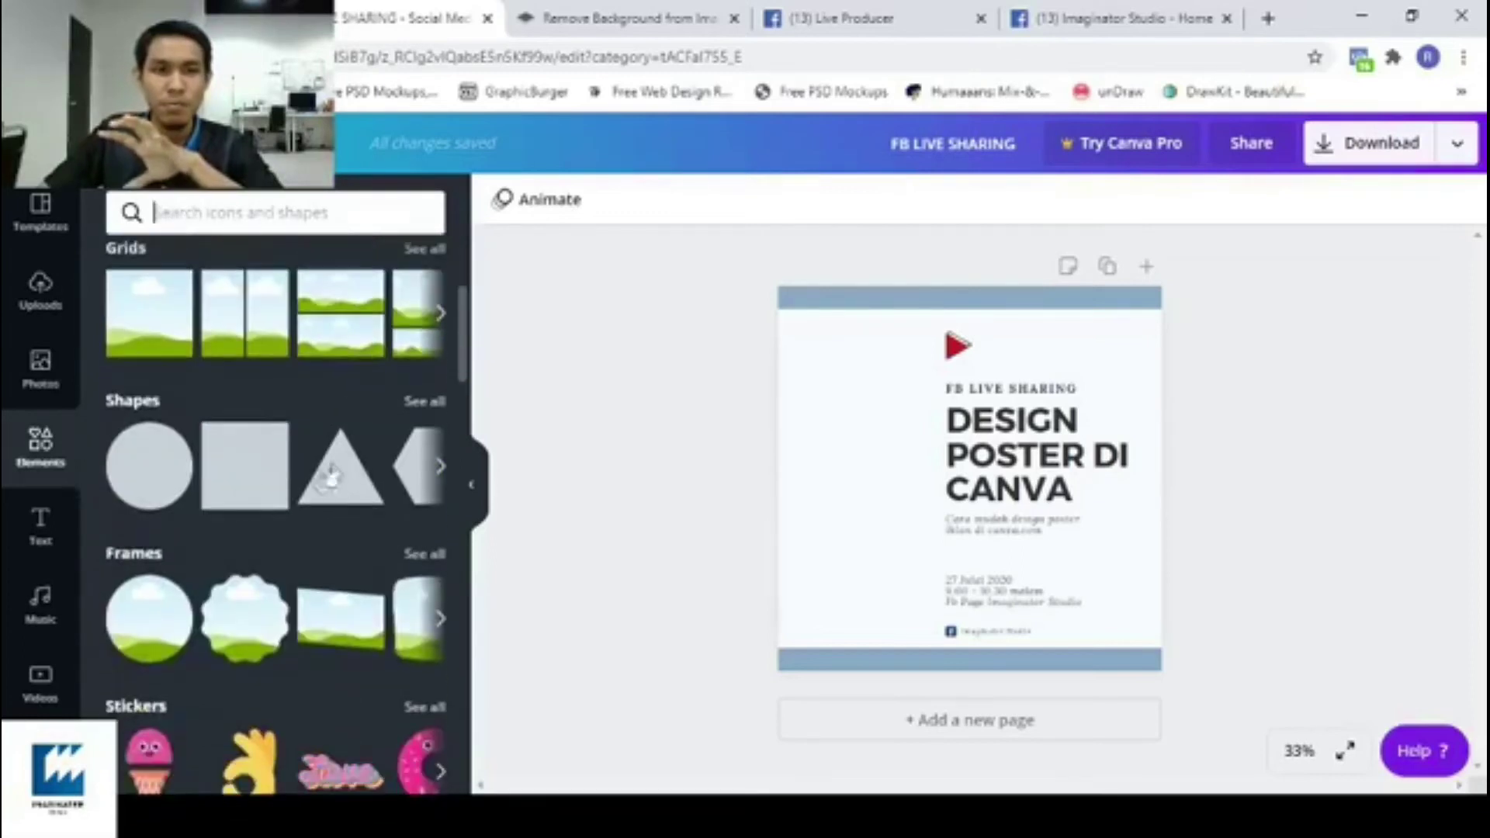
pyautogui.scroll(-2, 233, 481)
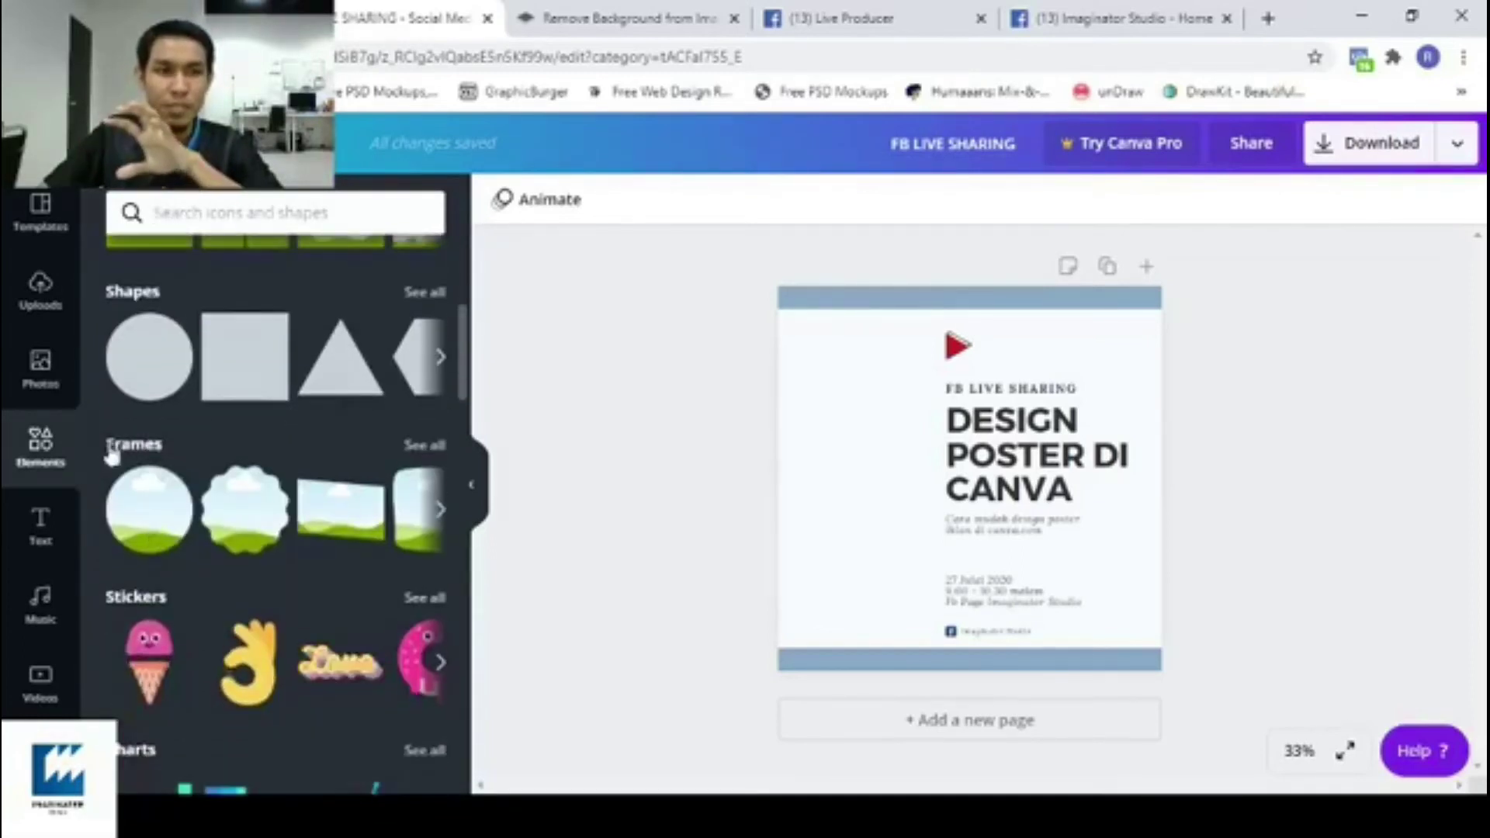
pyautogui.click(146, 449)
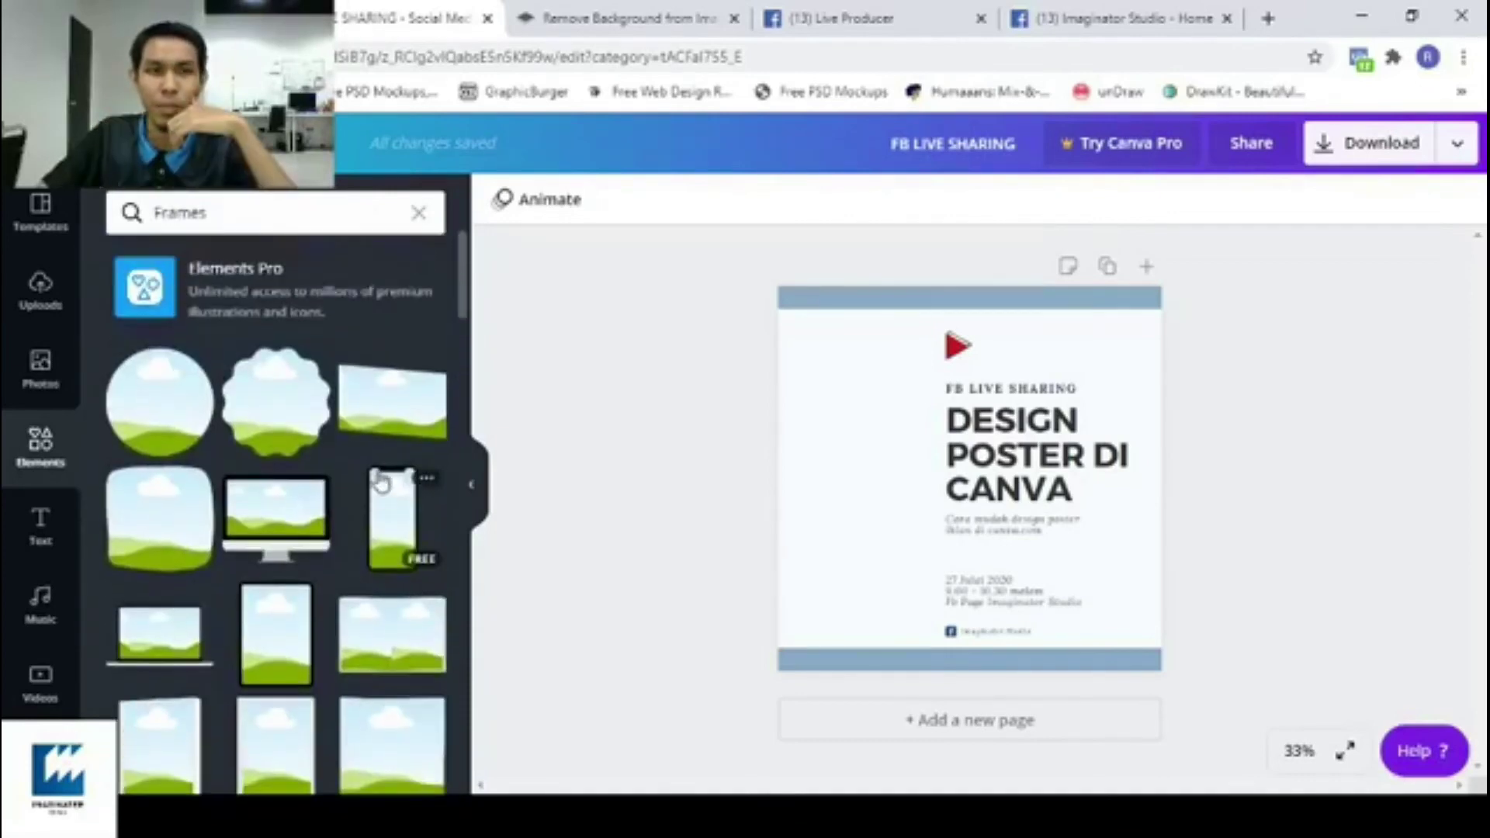
pyautogui.click(398, 514)
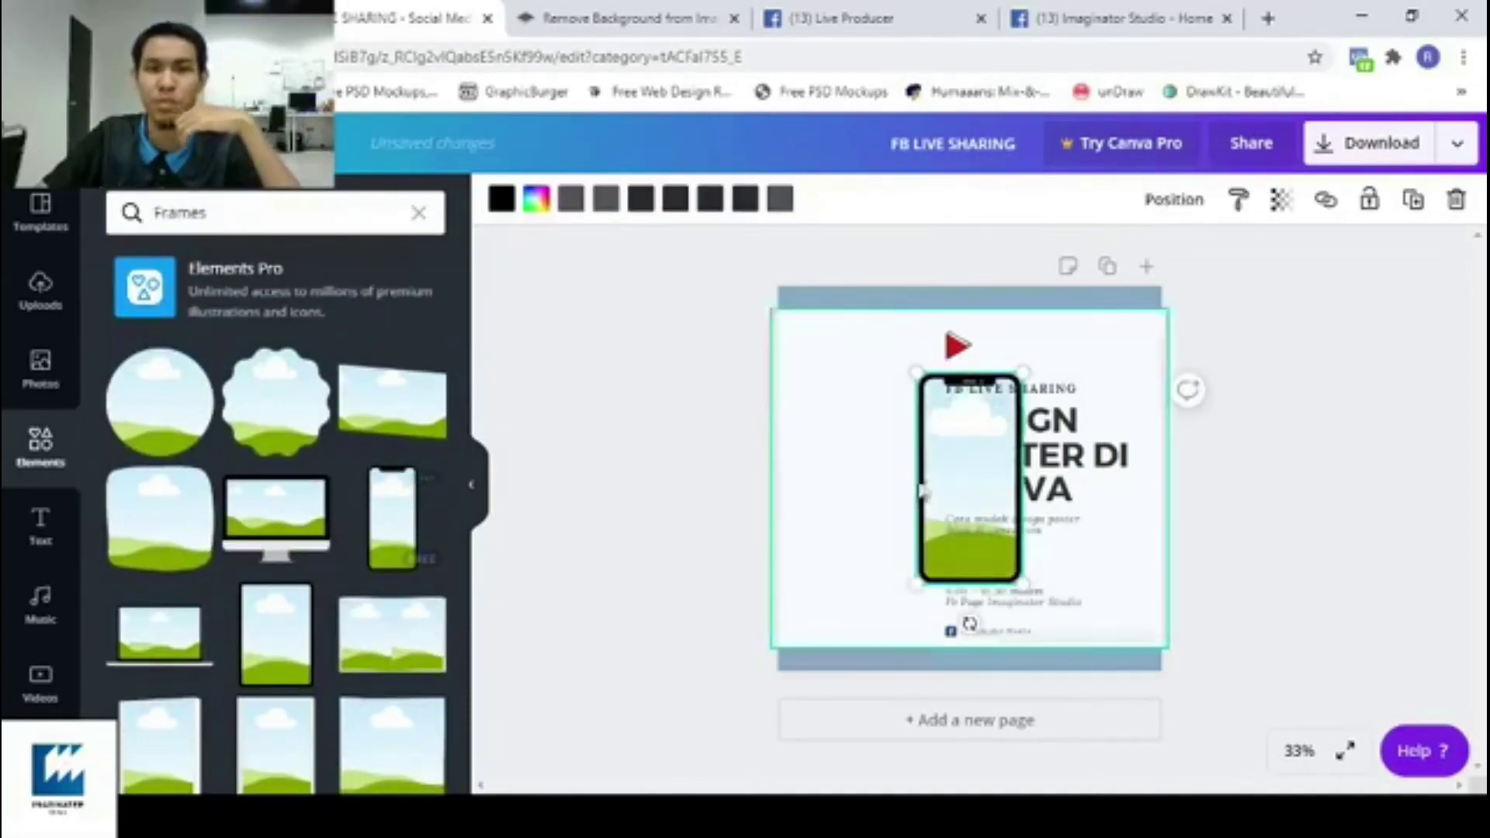
# Move the smartphone frame to the poster's lower-left area and enlarge it until its top is level with the "FB LIVE SHARING" line.
pyautogui.moveTo(881, 541); pyautogui.dragTo(872, 592)
pyautogui.moveTo(871, 594); pyautogui.dragTo(871, 595)
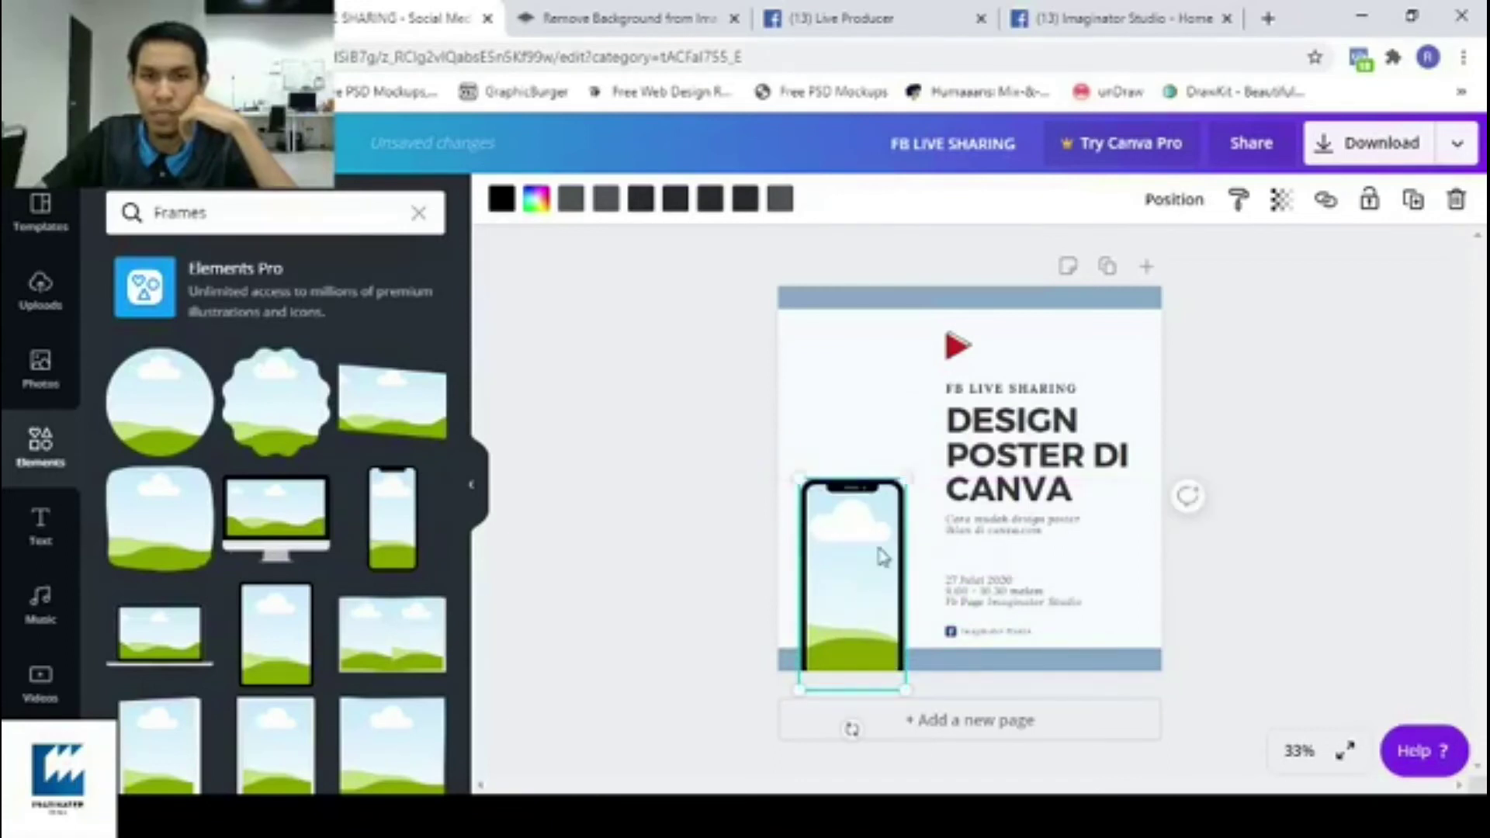
pyautogui.moveTo(935, 432); pyautogui.dragTo(955, 382)
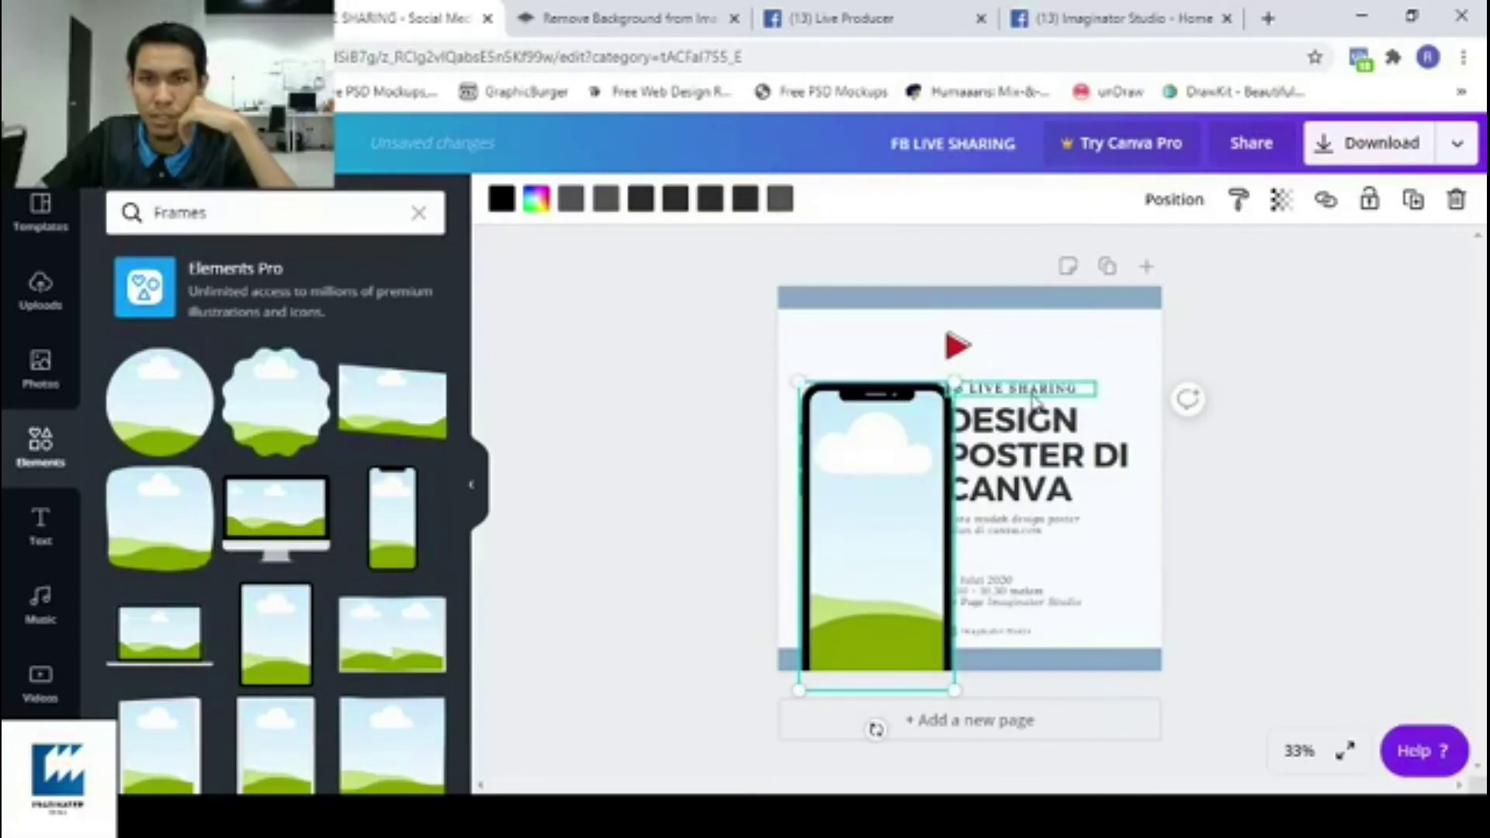
# Shift the smartphone frame to the poster's left edge, clear of the text column.
pyautogui.click(1028, 405)
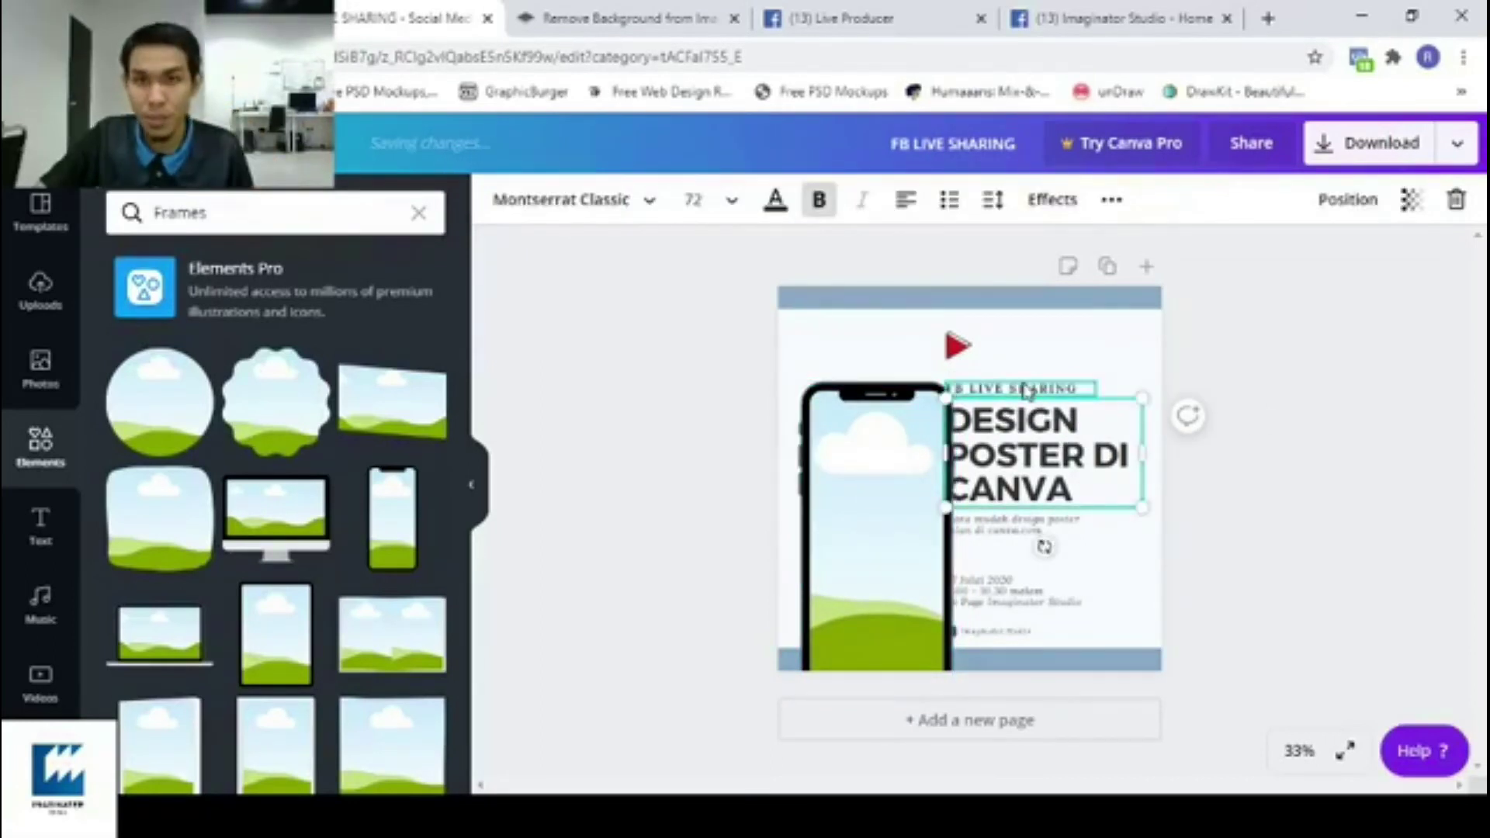
pyautogui.keyDown('shift'); pyautogui.click(1041, 571); pyautogui.keyUp('shift')
pyautogui.moveTo(861, 523); pyautogui.dragTo(841, 526)
# Group the red play icon with all the text and the Facebook badge, and shift the group slightly right.
pyautogui.press('Tab')
pyautogui.press('Tab')
pyautogui.press('Tab')
pyautogui.press('Tab')
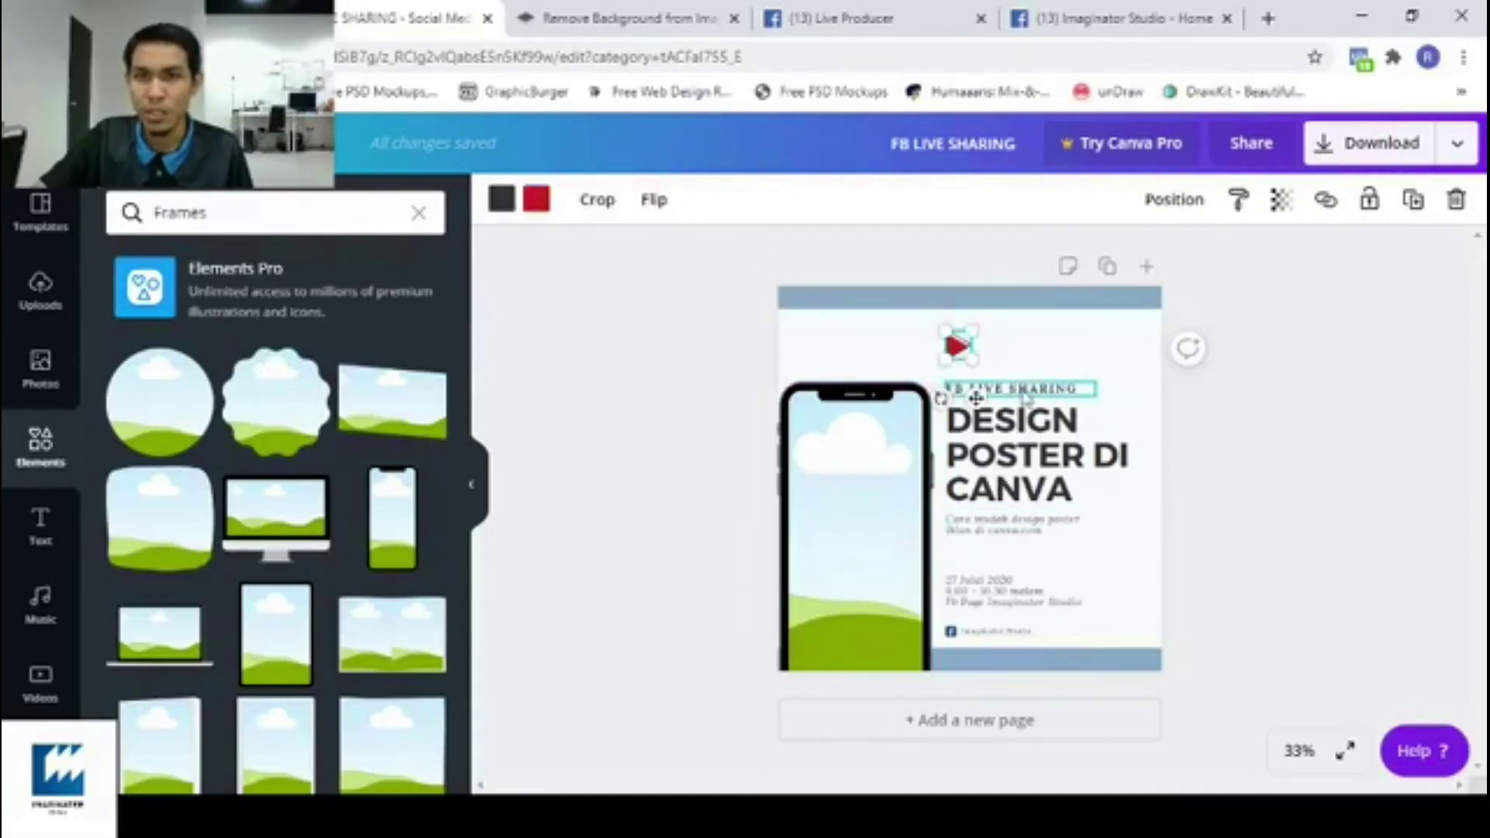
pyautogui.keyDown('shift'); pyautogui.click(1026, 390); pyautogui.keyUp('shift')
pyautogui.keyDown('shift'); pyautogui.click(1037, 489); pyautogui.keyUp('shift')
pyautogui.keyDown('shift'); pyautogui.click(1008, 524); pyautogui.keyUp('shift')
pyautogui.keyDown('shift'); pyautogui.click(975, 598); pyautogui.keyUp('shift')
pyautogui.keyDown('shift'); pyautogui.click(993, 630); pyautogui.keyUp('shift')
pyautogui.click(1314, 200)
pyautogui.moveTo(981, 465); pyautogui.dragTo(1061, 493)
pyautogui.click(1284, 514)
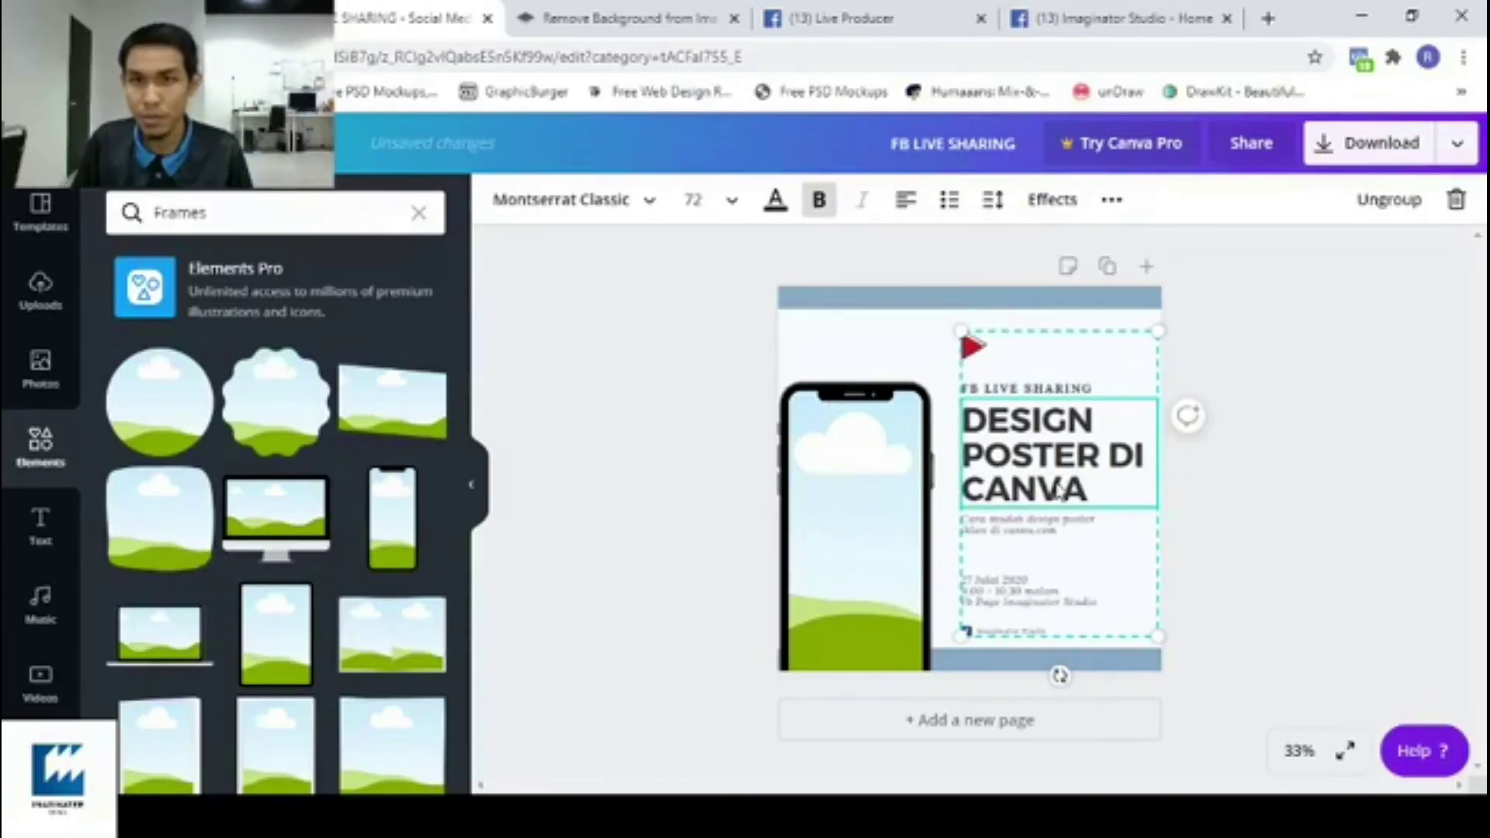
# Reposition the smartphone frame just beside the text column, with its top level with the "FB LIVE SHARING" line and its base running off the poster.
pyautogui.click(871, 533)
pyautogui.moveTo(872, 532); pyautogui.dragTo(857, 491)
pyautogui.click(1048, 458)
pyautogui.click(1257, 349)
pyautogui.click(856, 499)
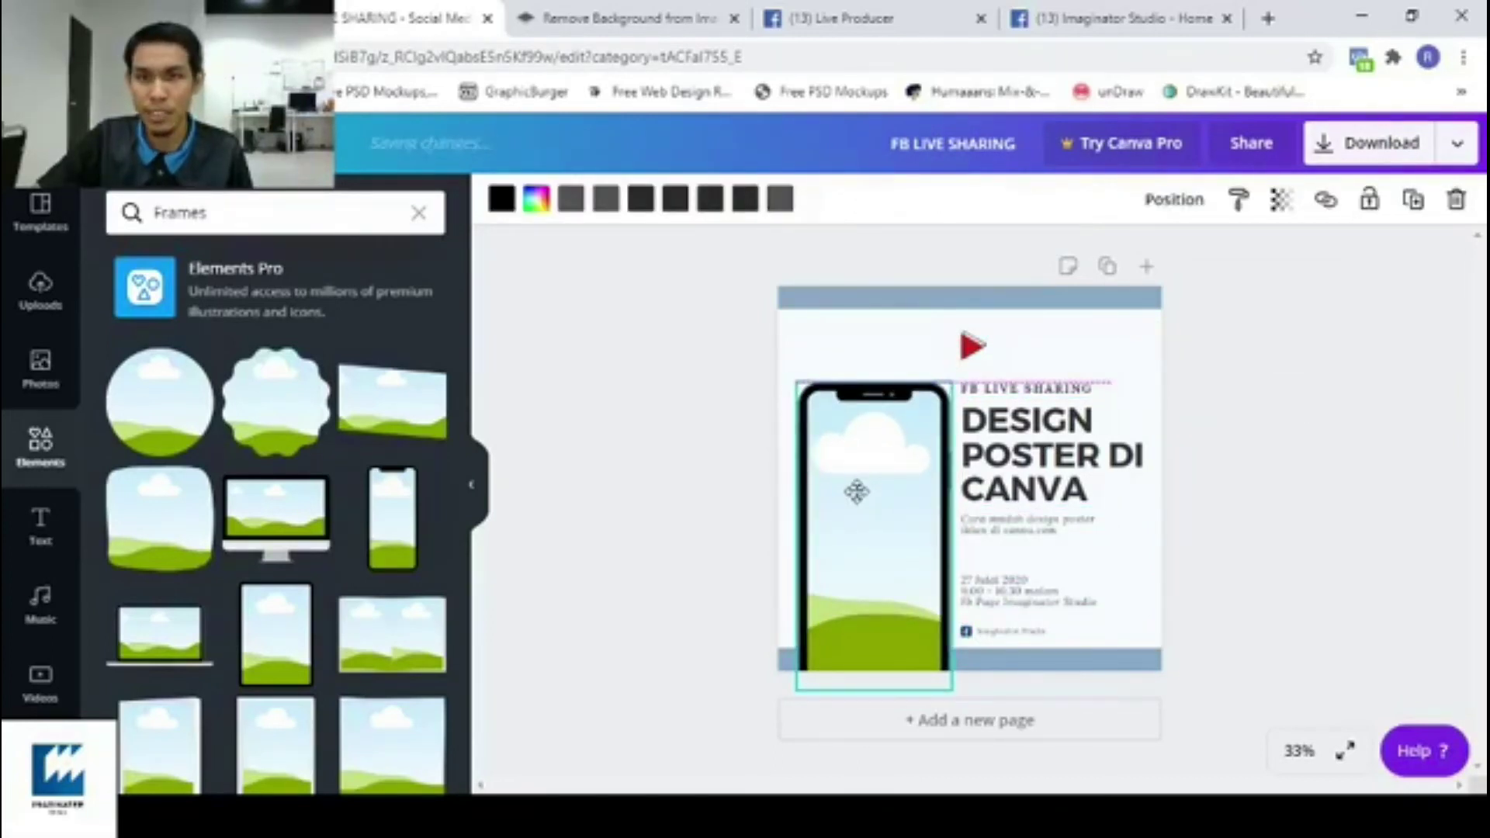
pyautogui.click(1380, 483)
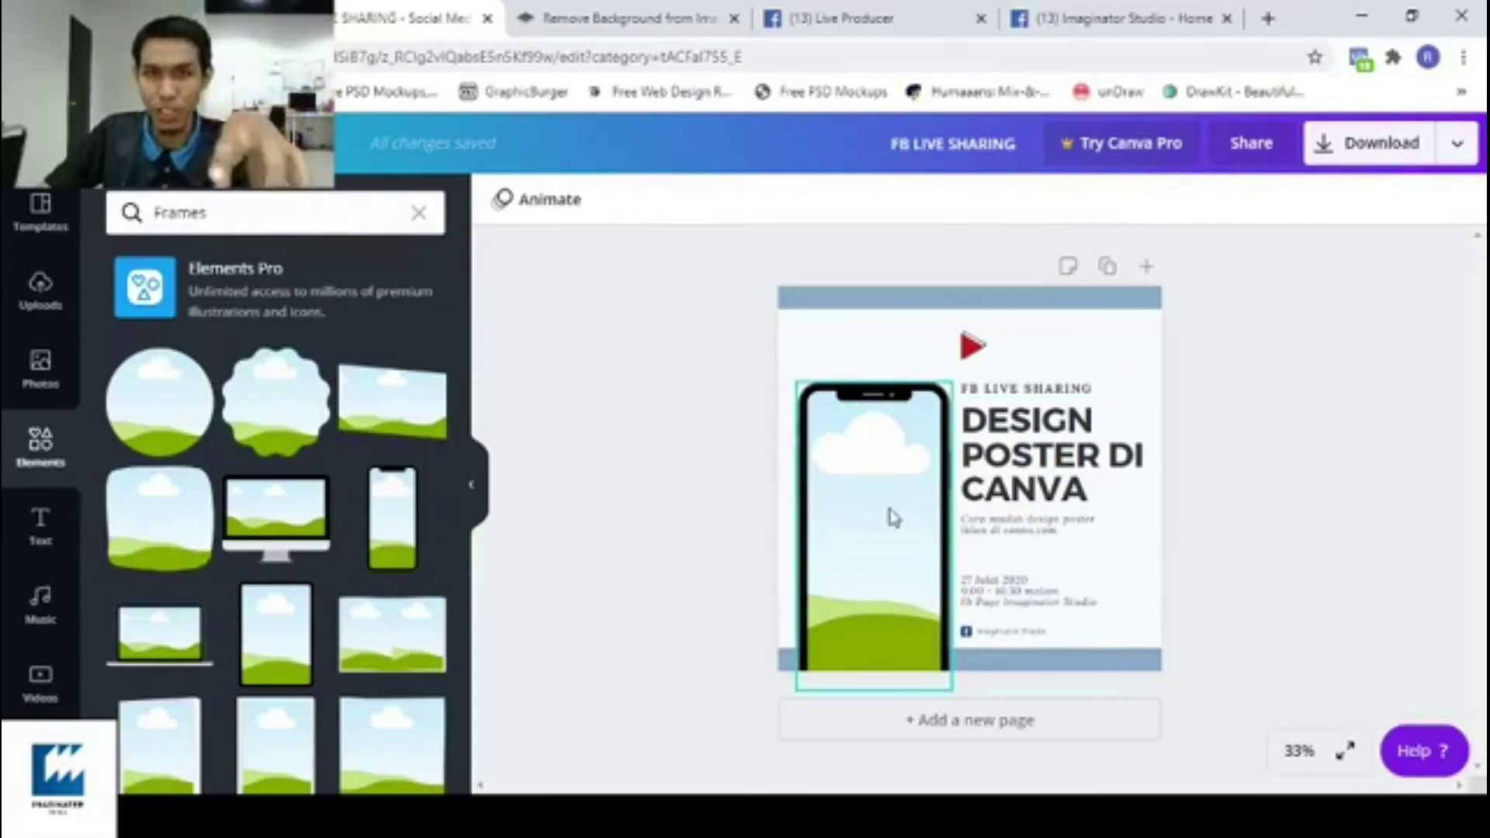
pyautogui.click(894, 518)
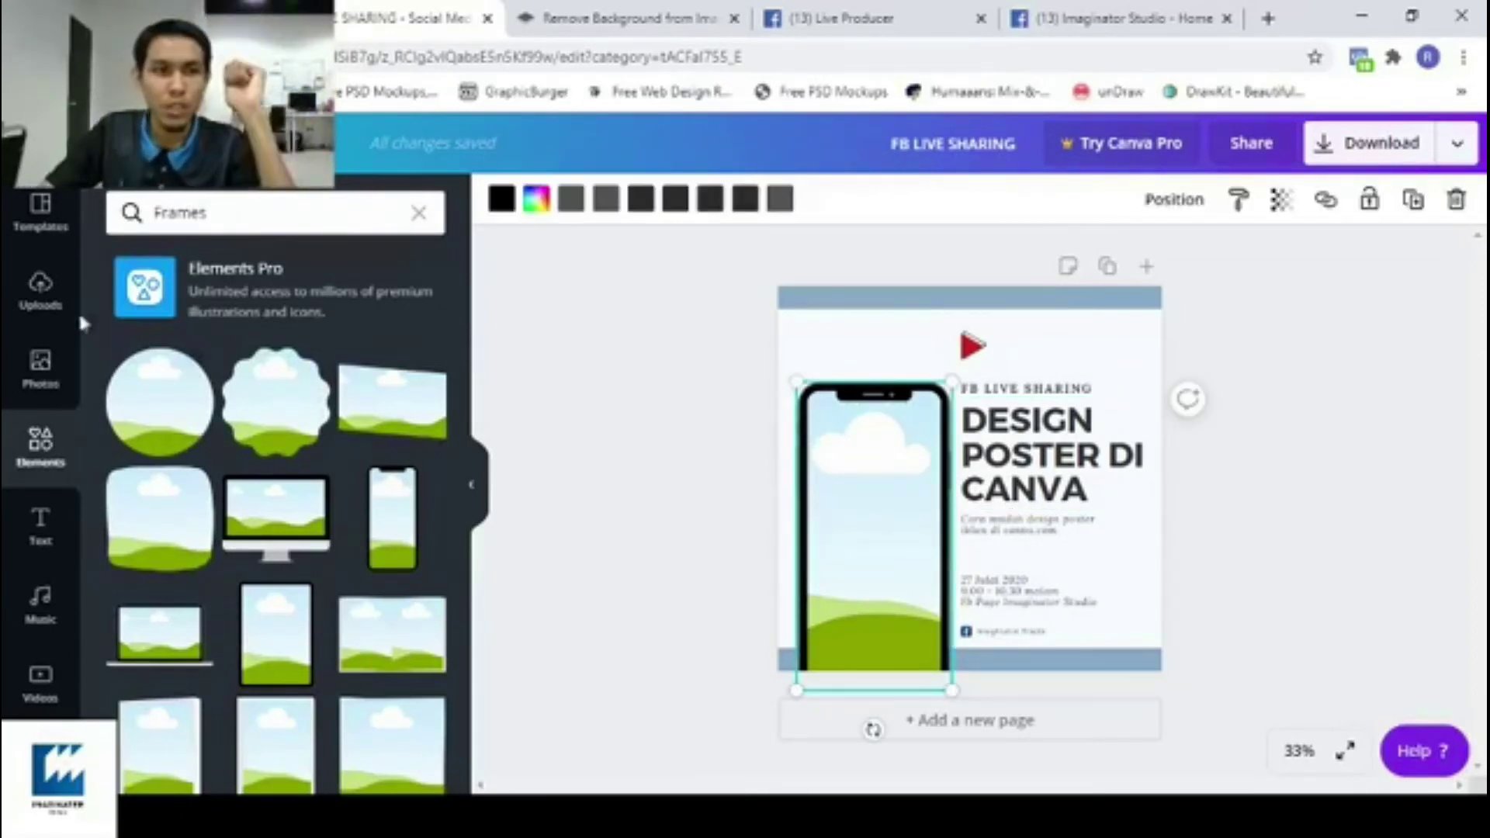
# Browse the stock photos and add the photo of hands typing on a laptop beside a tablet.
pyautogui.click(37, 381)
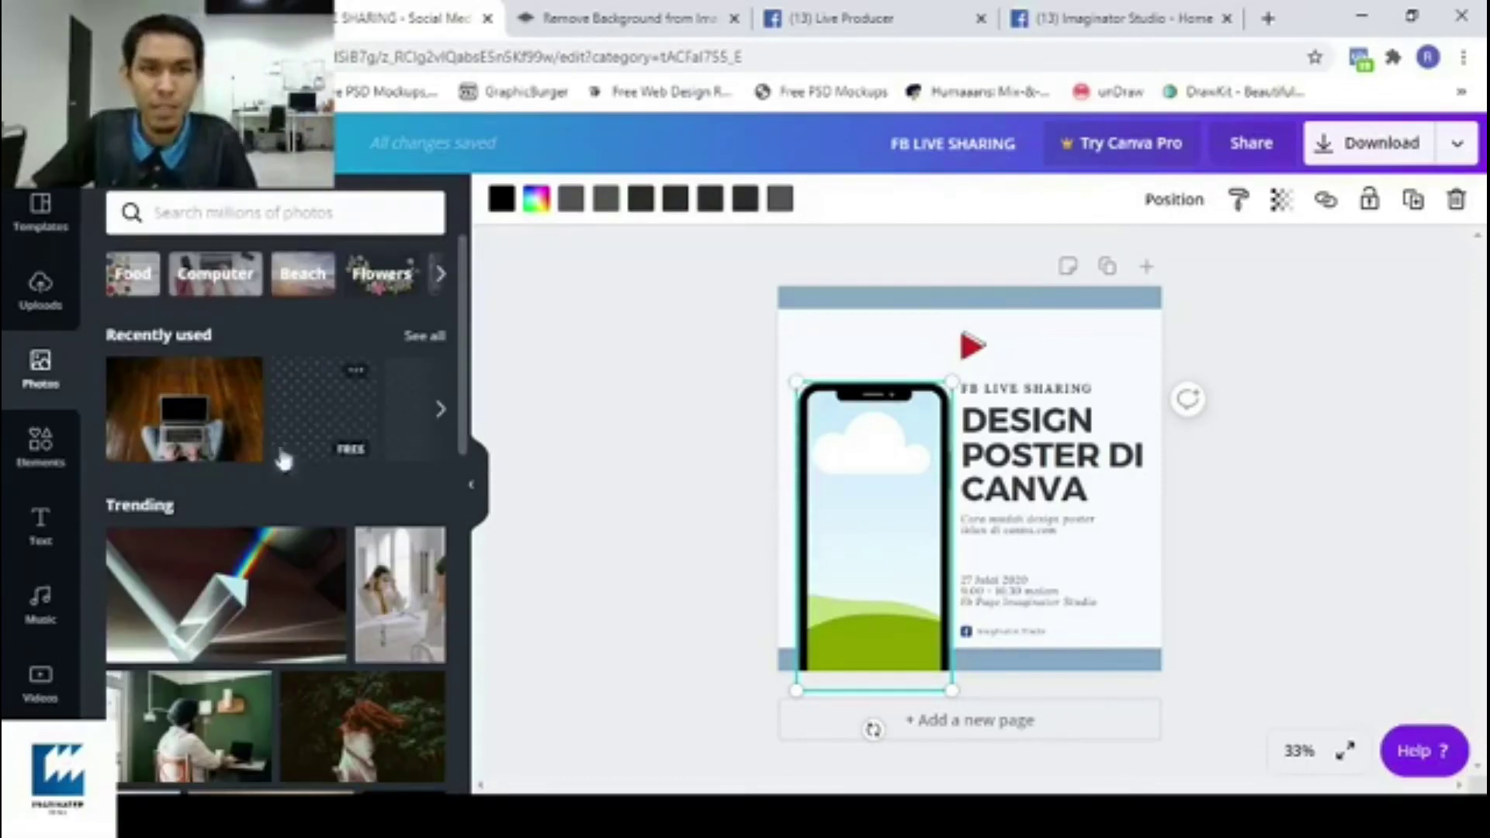
pyautogui.scroll(-3, 284, 460)
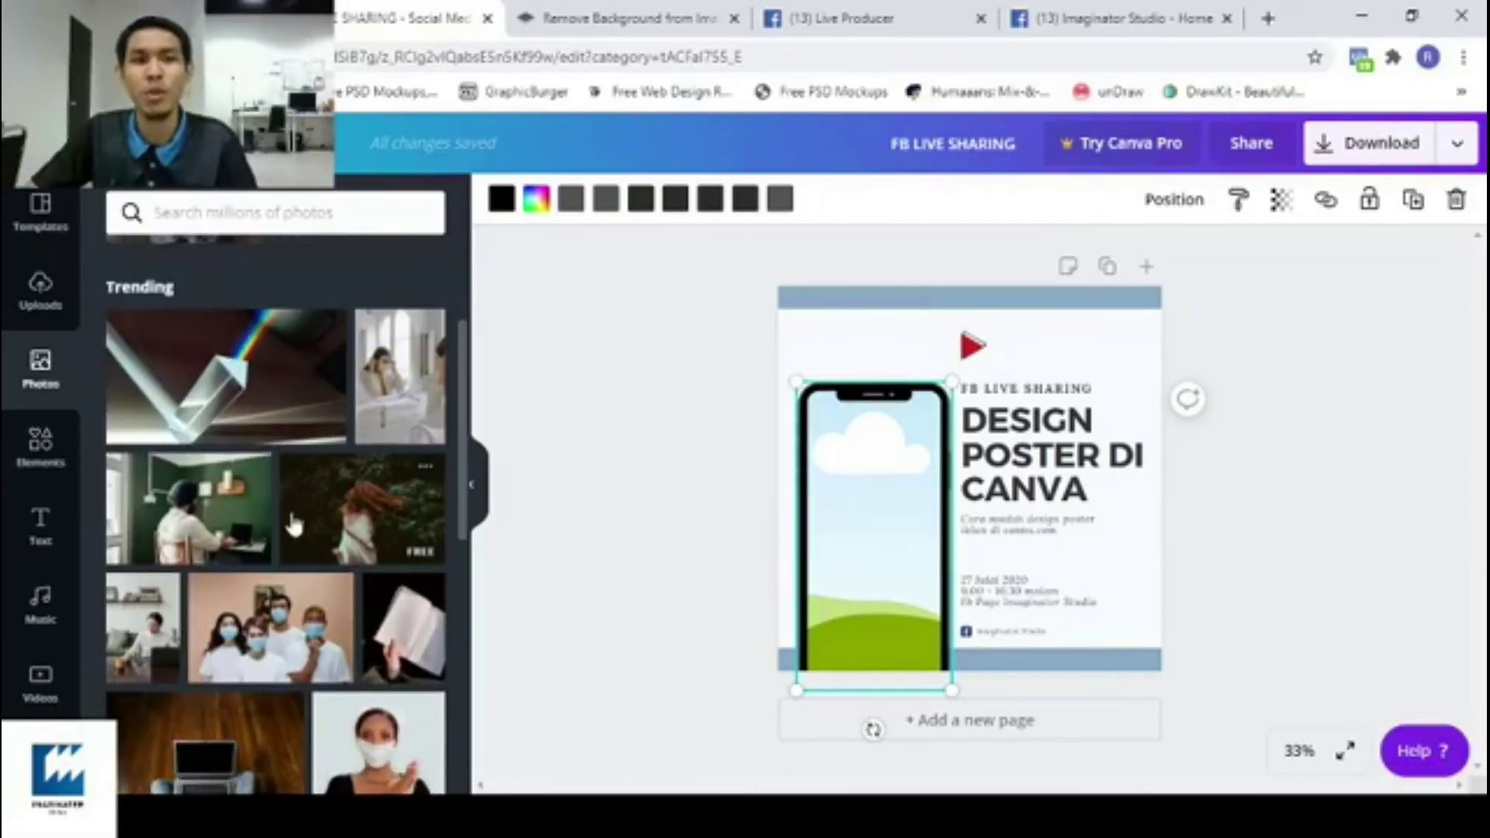
pyautogui.scroll(-5, 233, 417)
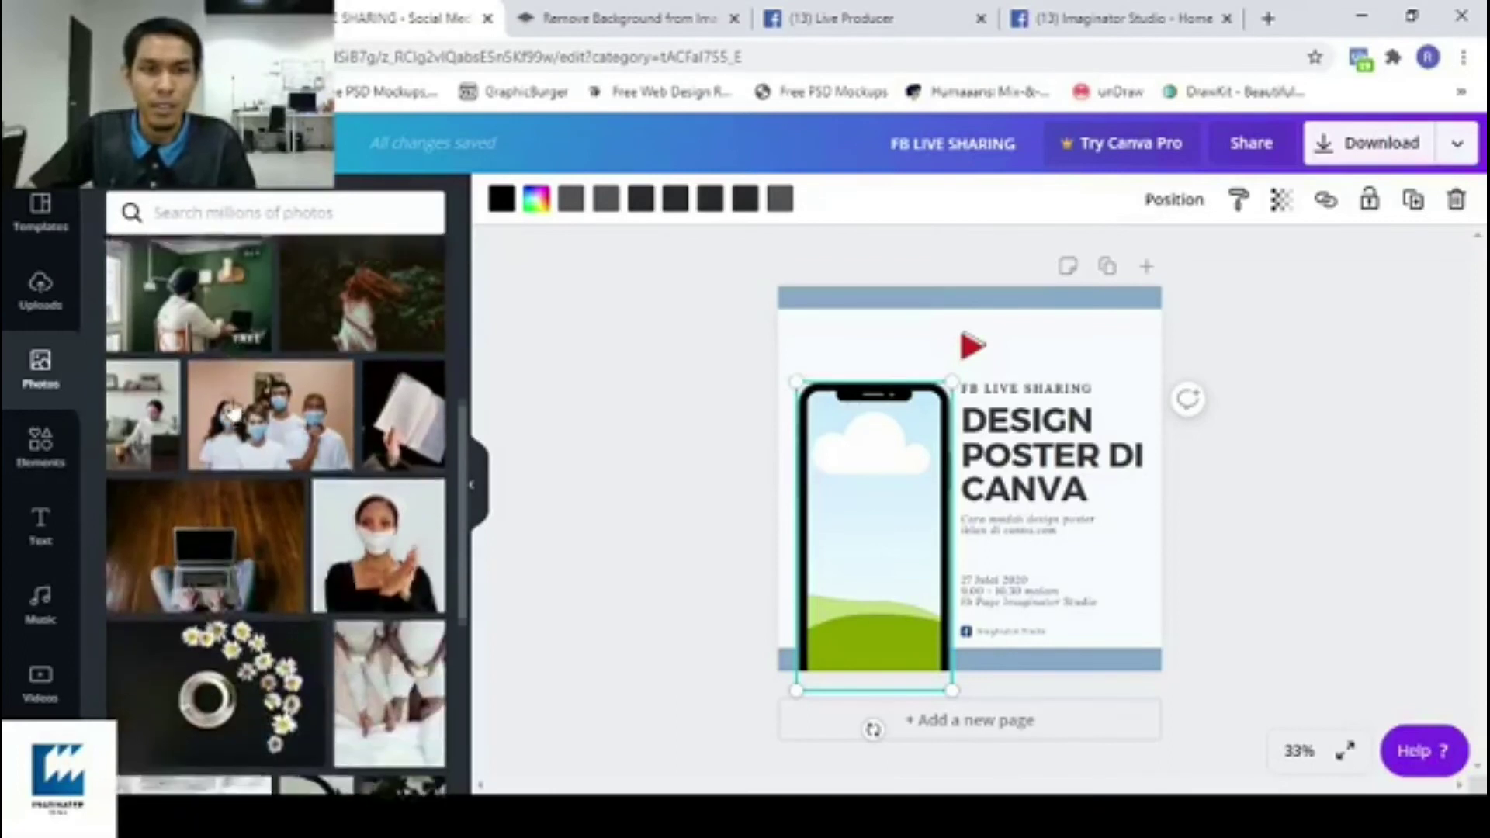
pyautogui.scroll(-8, 233, 414)
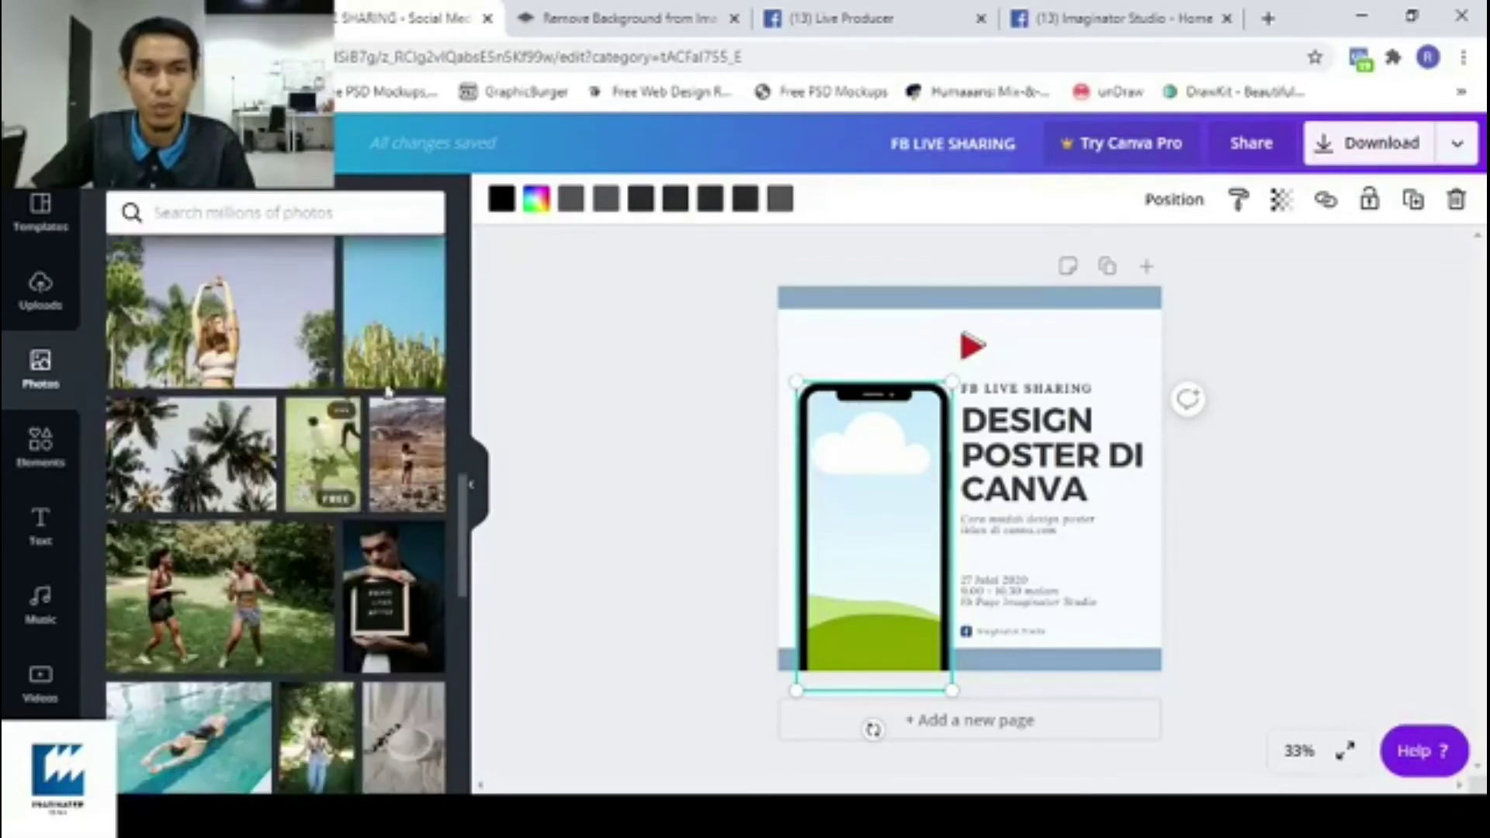
pyautogui.scroll(-10, 264, 404)
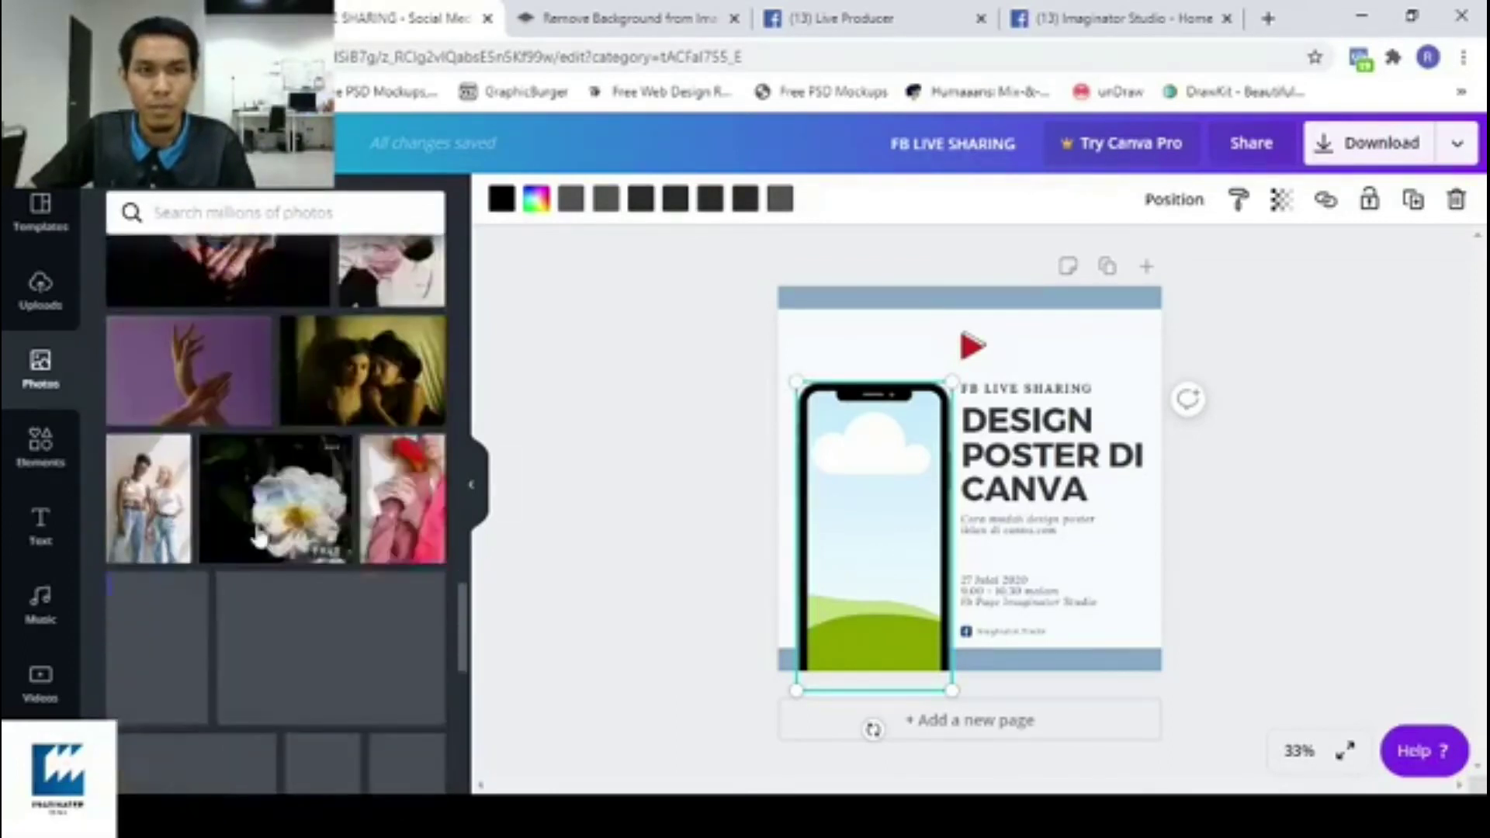
pyautogui.scroll(10, 232, 604)
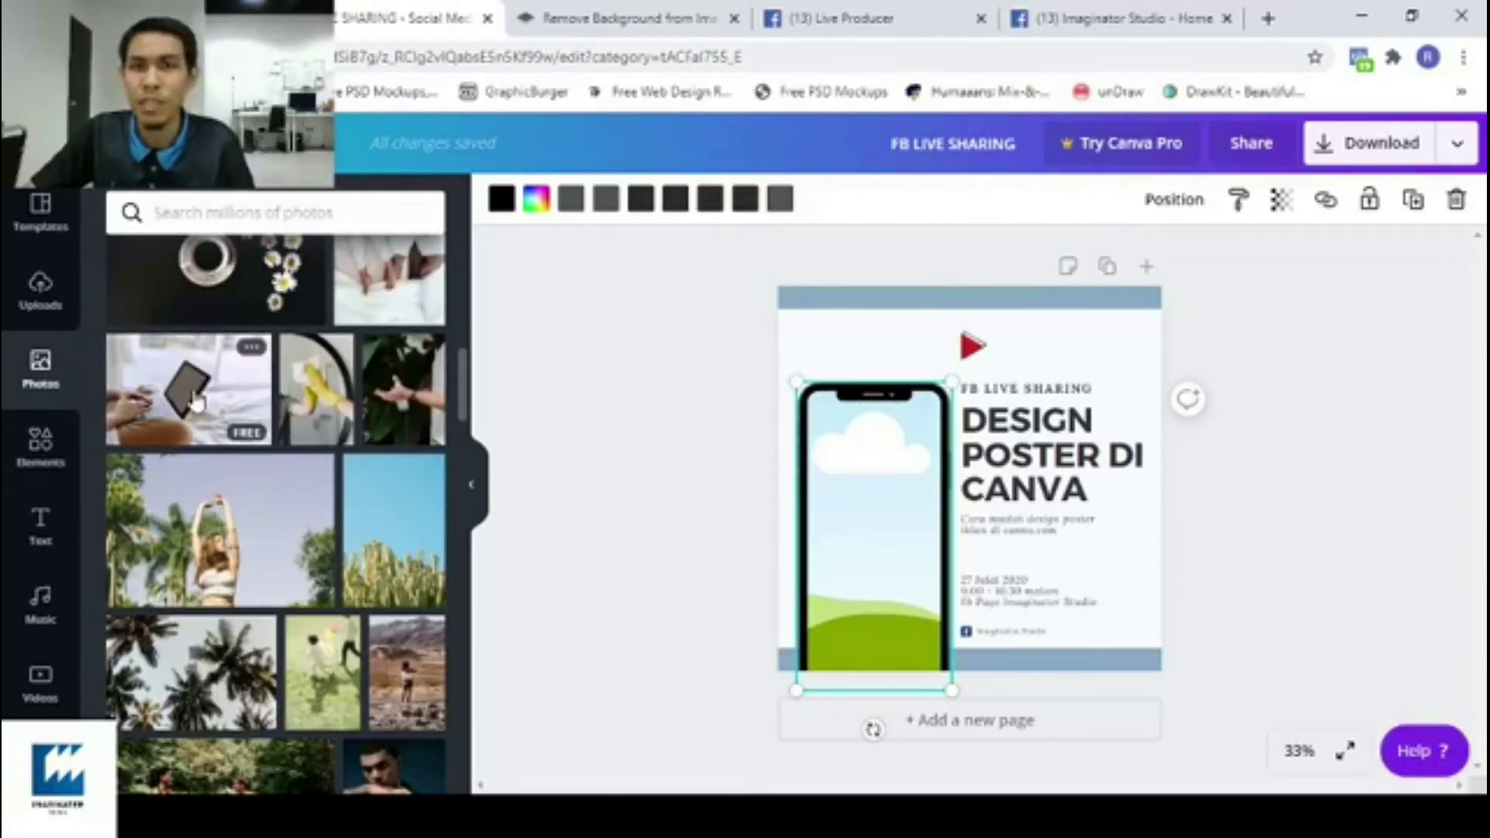
pyautogui.click(196, 411)
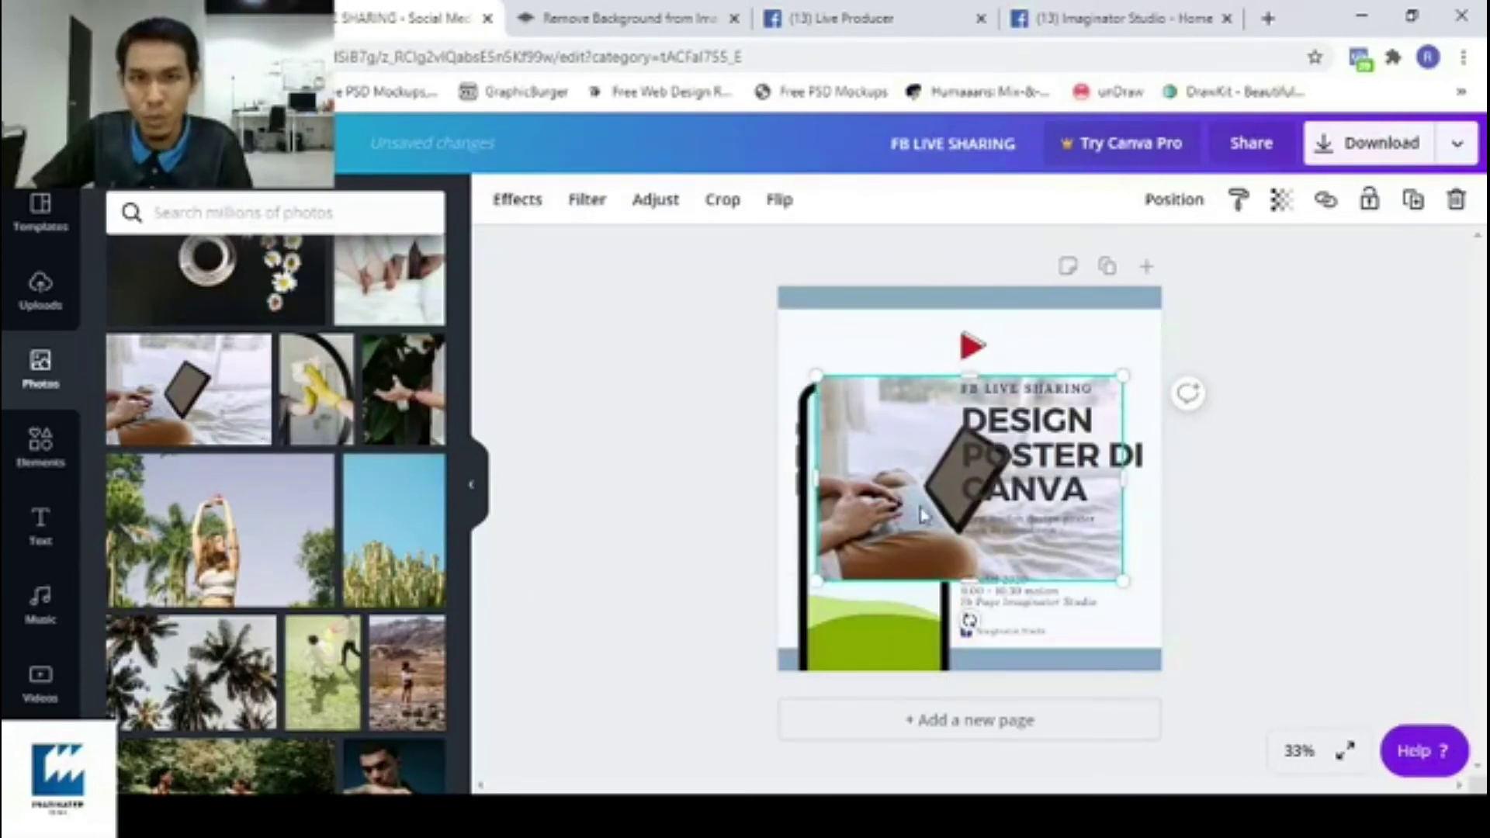
# Drop the laptop and tablet photo into the smartphone frame so that it fills the screen.
pyautogui.moveTo(886, 567); pyautogui.dragTo(930, 627)
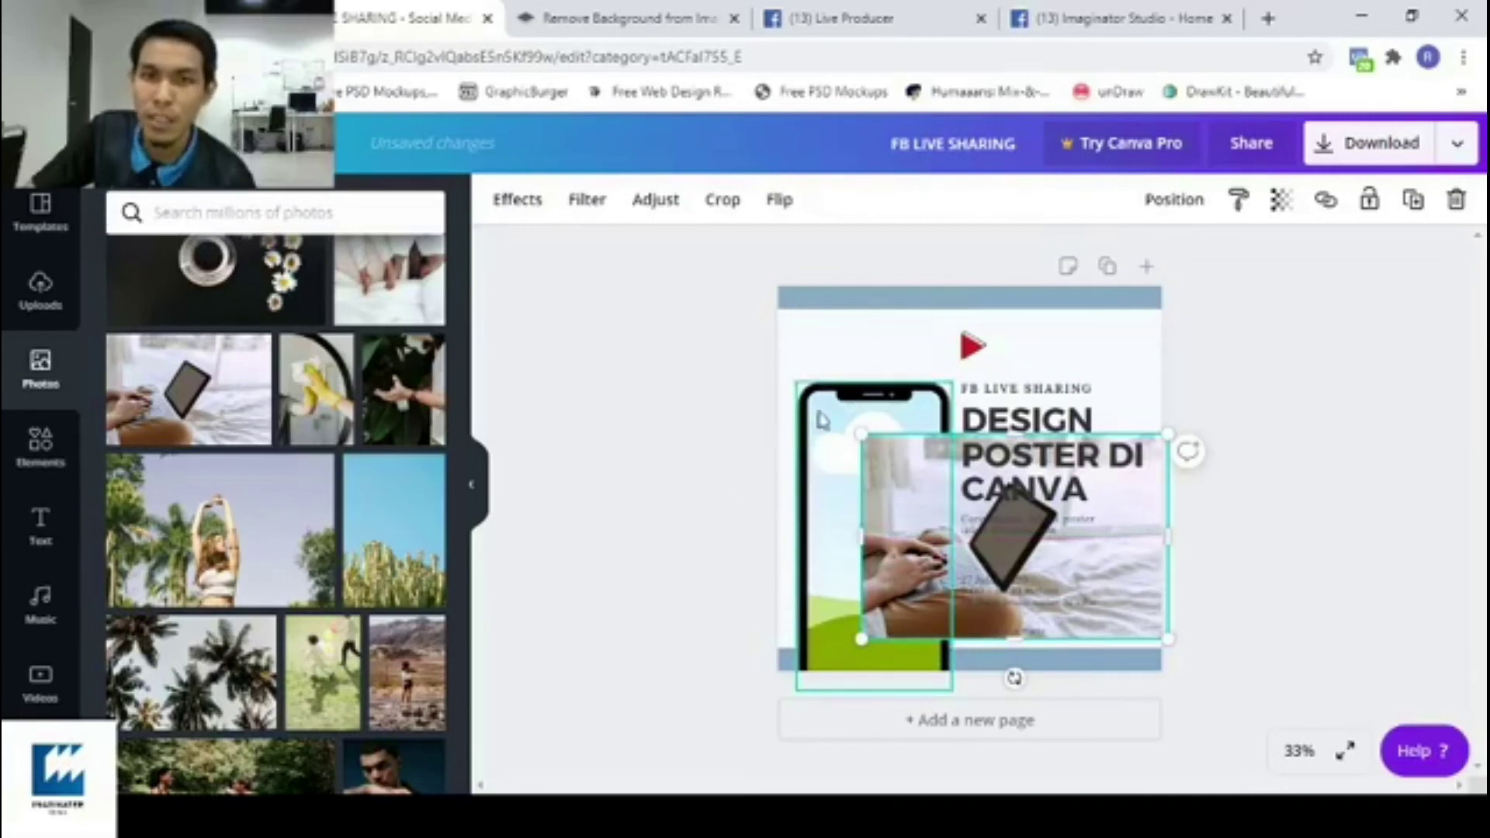
pyautogui.click(863, 402)
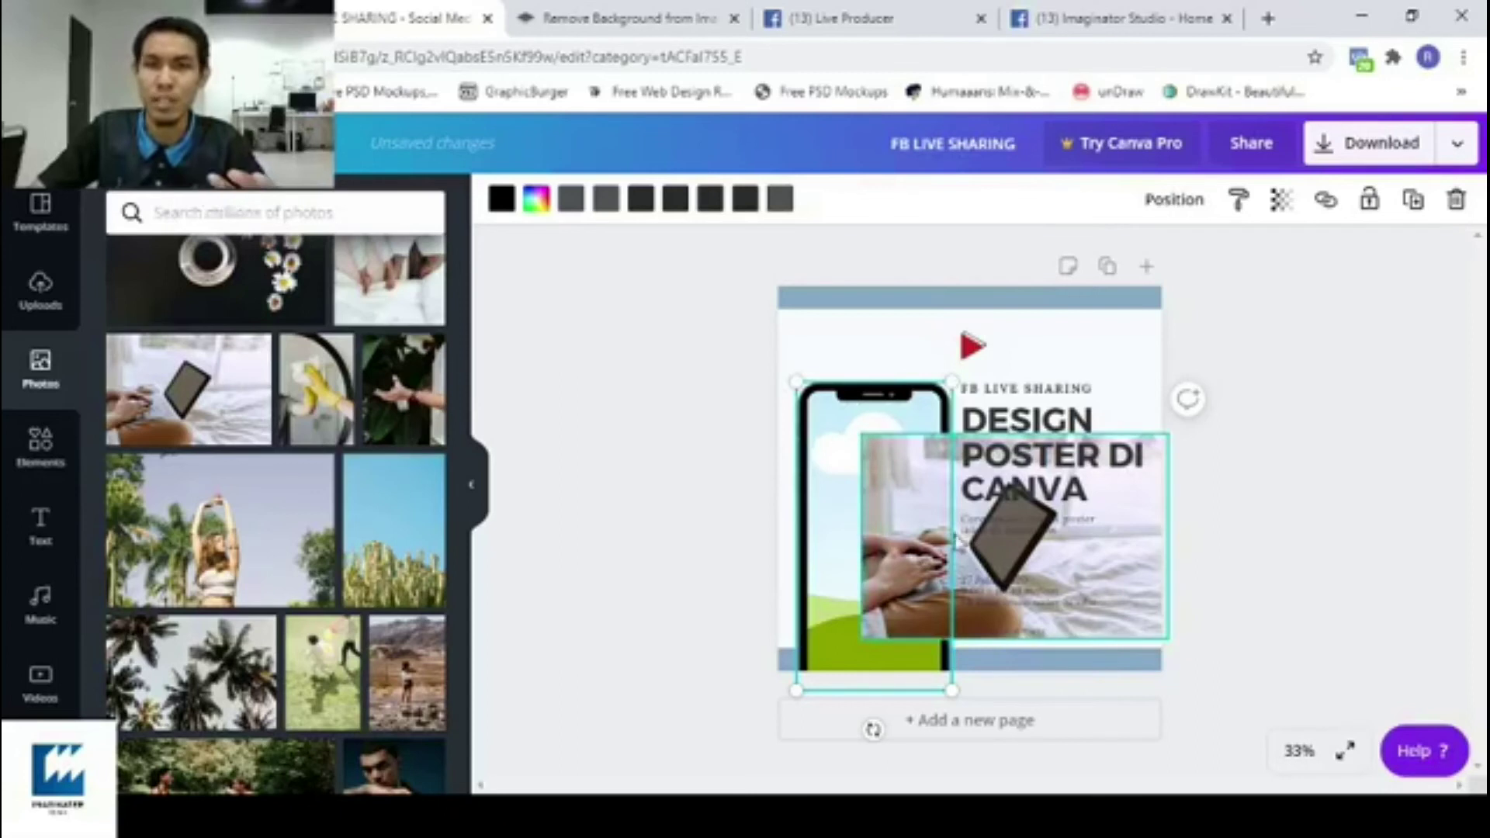
pyautogui.click(921, 507)
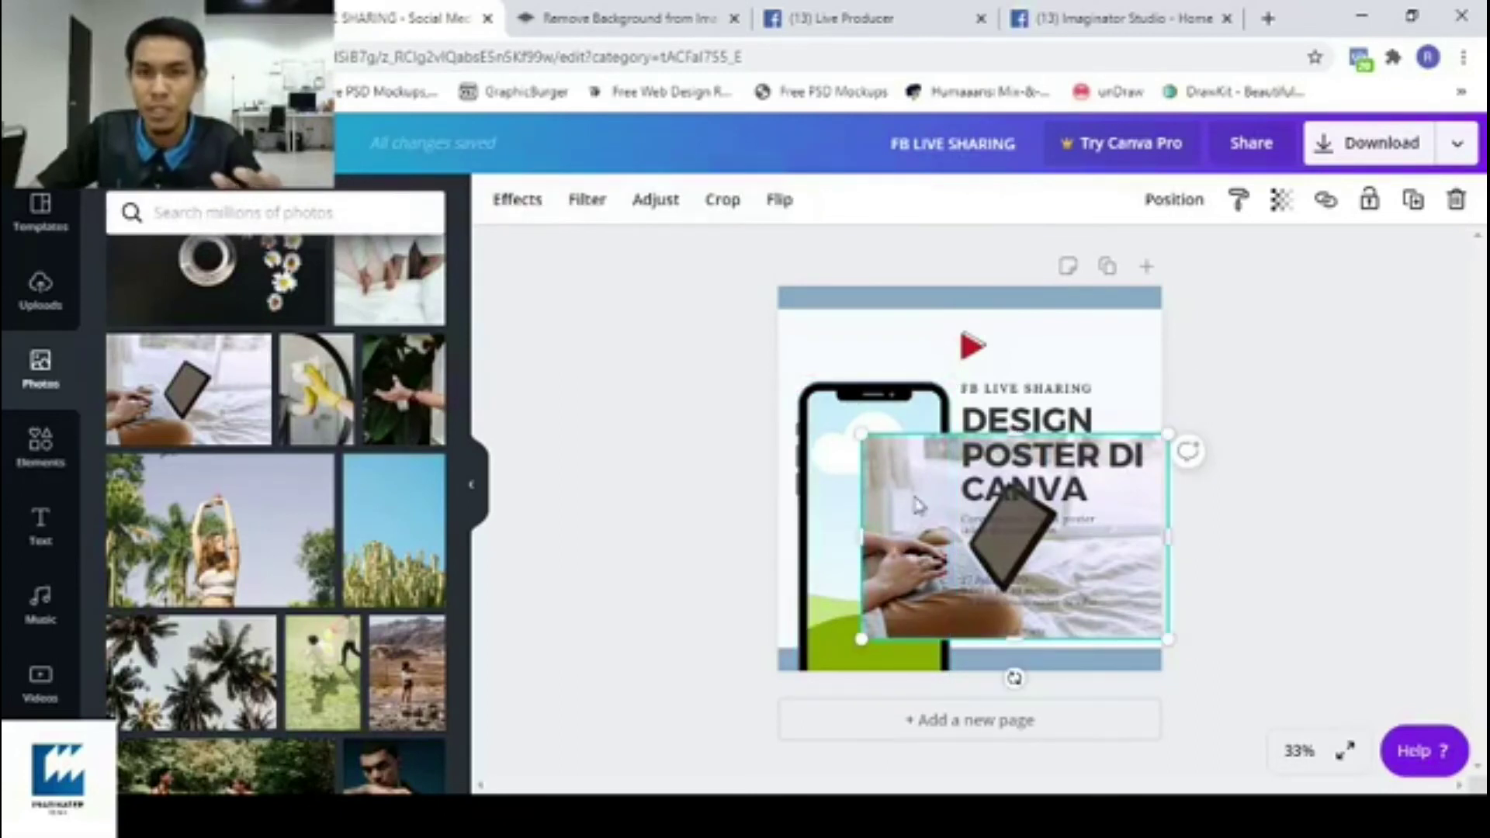
pyautogui.moveTo(925, 491); pyautogui.dragTo(891, 478)
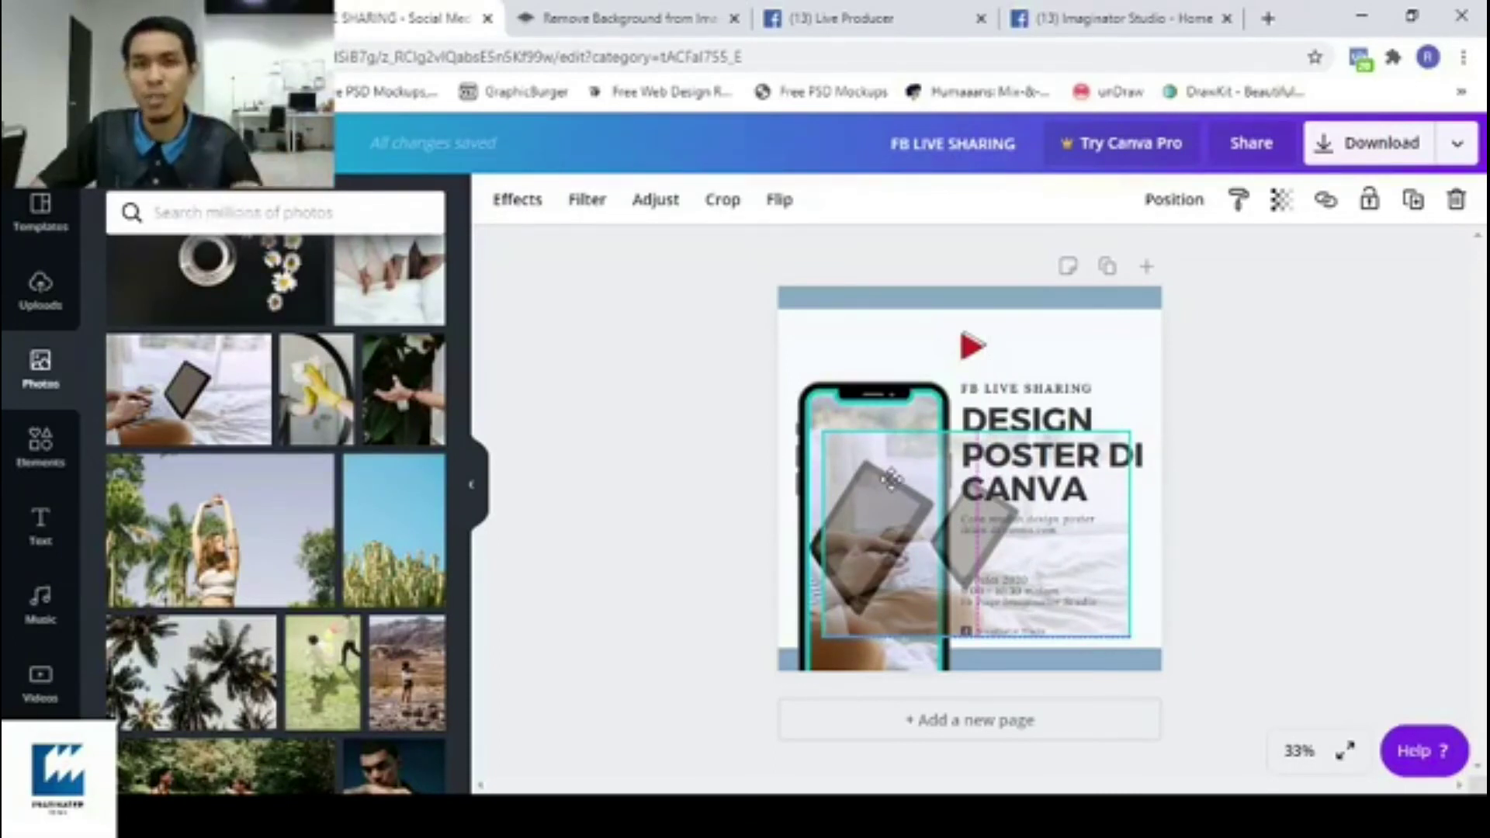
pyautogui.moveTo(889, 478); pyautogui.dragTo(889, 489)
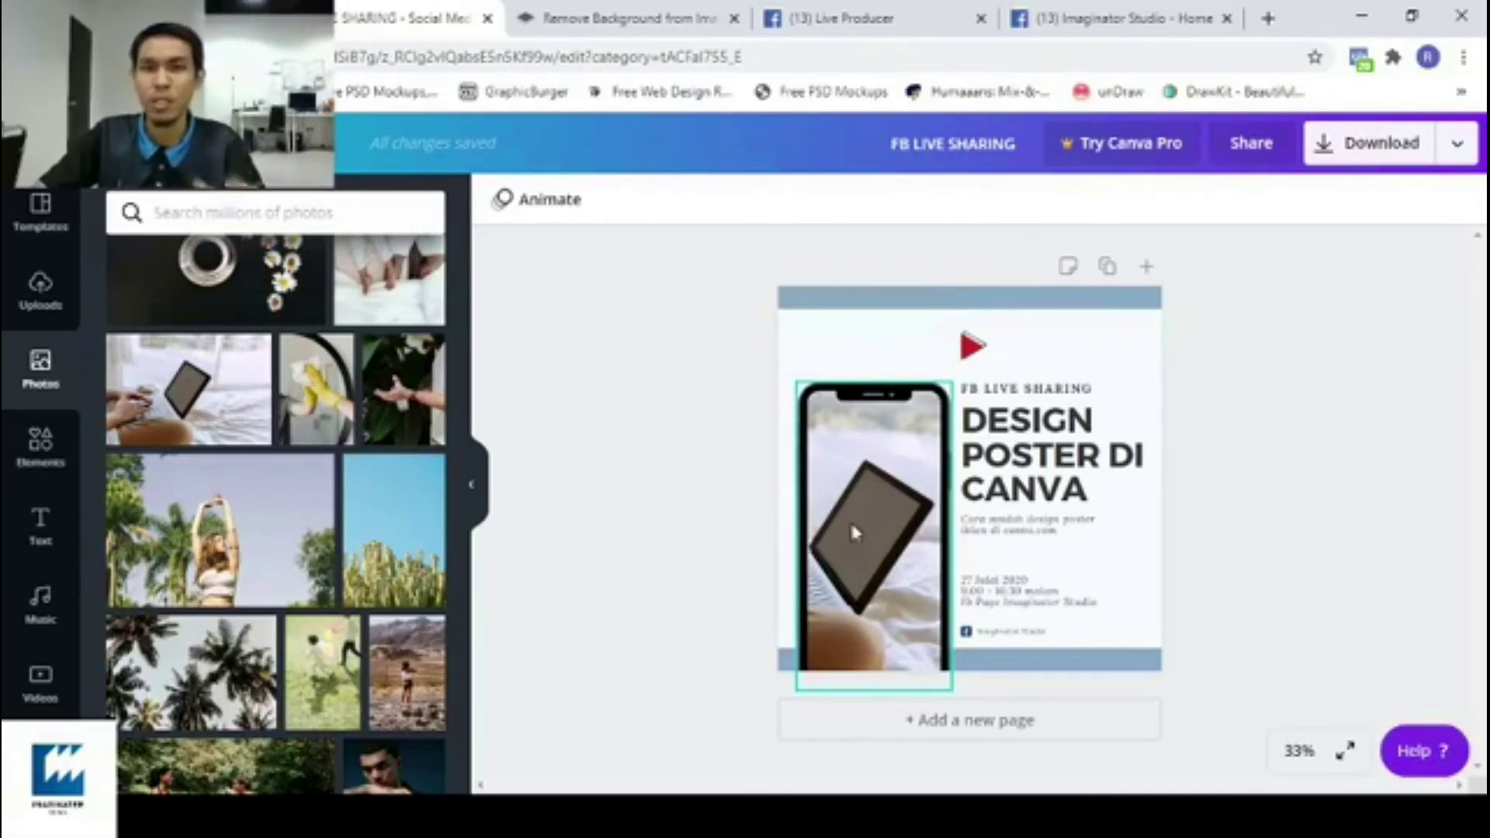
# Enlarge and reposition the laptop and tablet photo inside the smartphone frame to bring the typing hands into view.
pyautogui.click(892, 496)
pyautogui.doubleClick(890, 486)
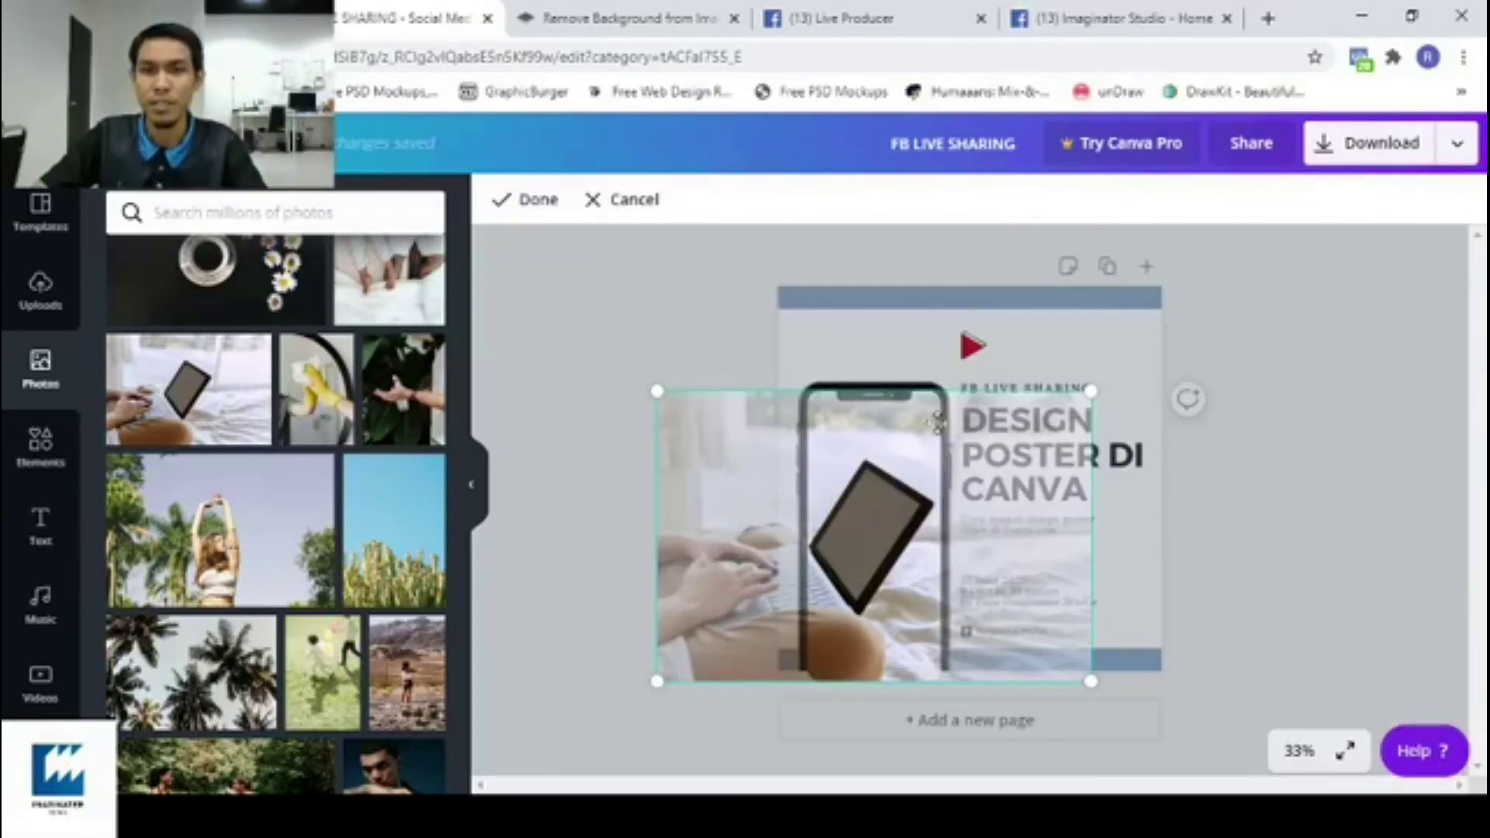
pyautogui.moveTo(865, 519)
pyautogui.mouseDown()
pyautogui.moveTo(965, 519)
pyautogui.moveTo(892, 520)
pyautogui.mouseUp()
pyautogui.moveTo(1113, 394); pyautogui.dragTo(1222, 278)
pyautogui.moveTo(883, 572)
pyautogui.mouseDown()
pyautogui.moveTo(972, 582)
pyautogui.moveTo(880, 582)
pyautogui.moveTo(902, 560)
pyautogui.mouseUp()
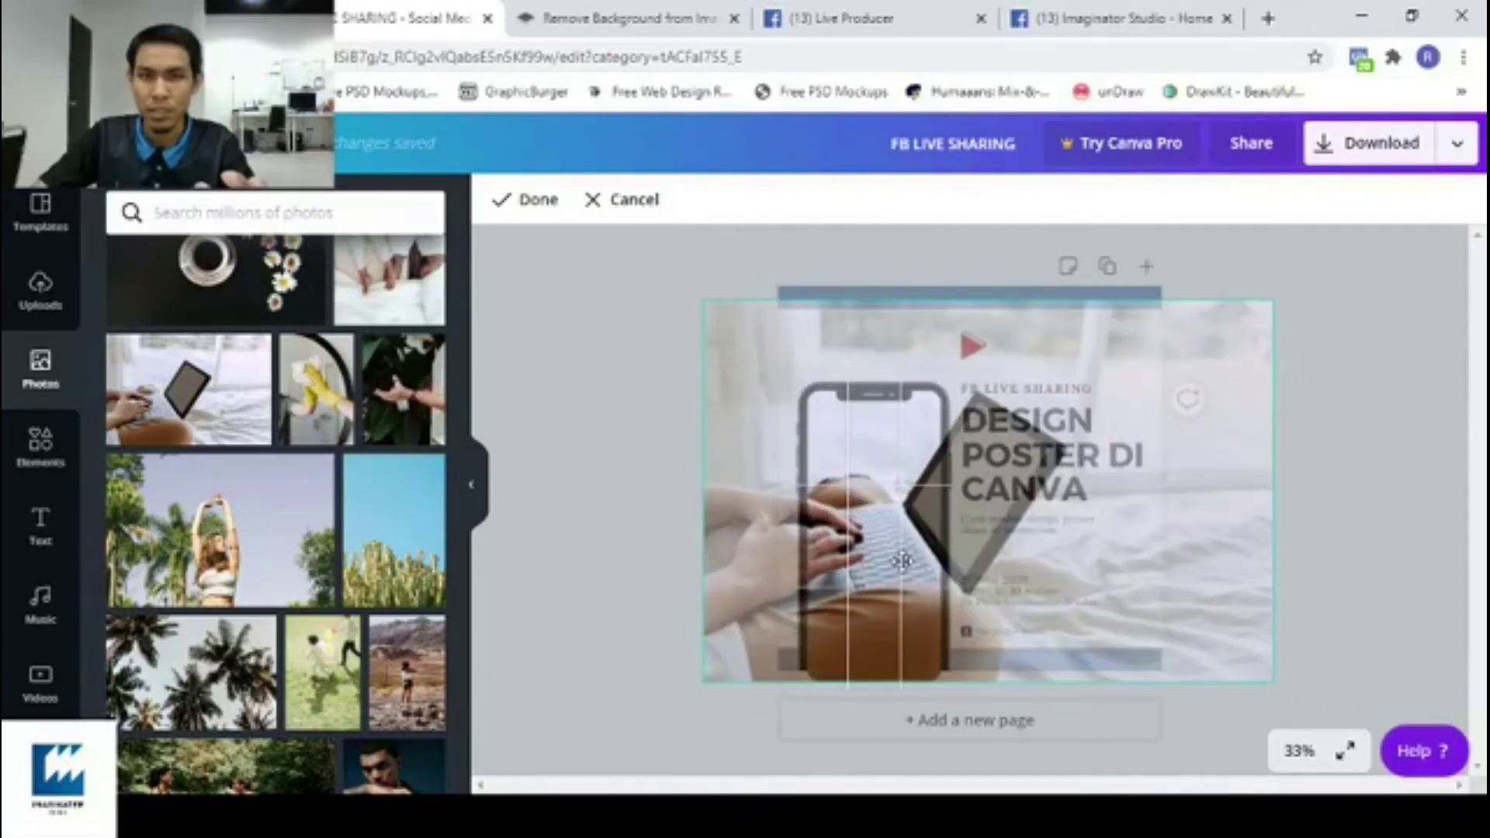
pyautogui.moveTo(1272, 300); pyautogui.dragTo(1164, 390)
pyautogui.moveTo(883, 574); pyautogui.dragTo(914, 575)
pyautogui.click(1334, 432)
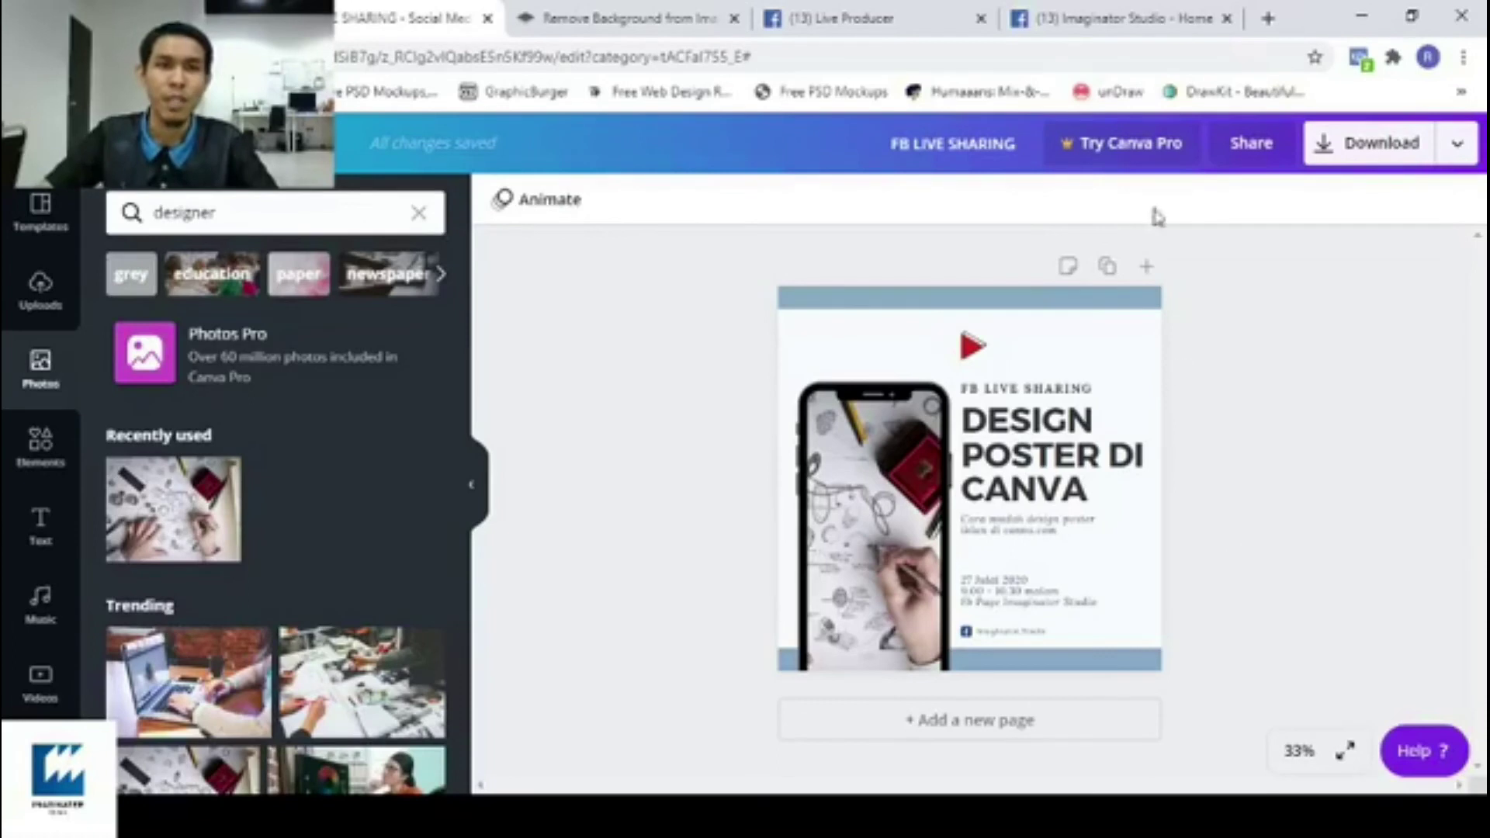
# Search the elements for "line" and add the plain solid line to the poster.
pyautogui.click(421, 215)
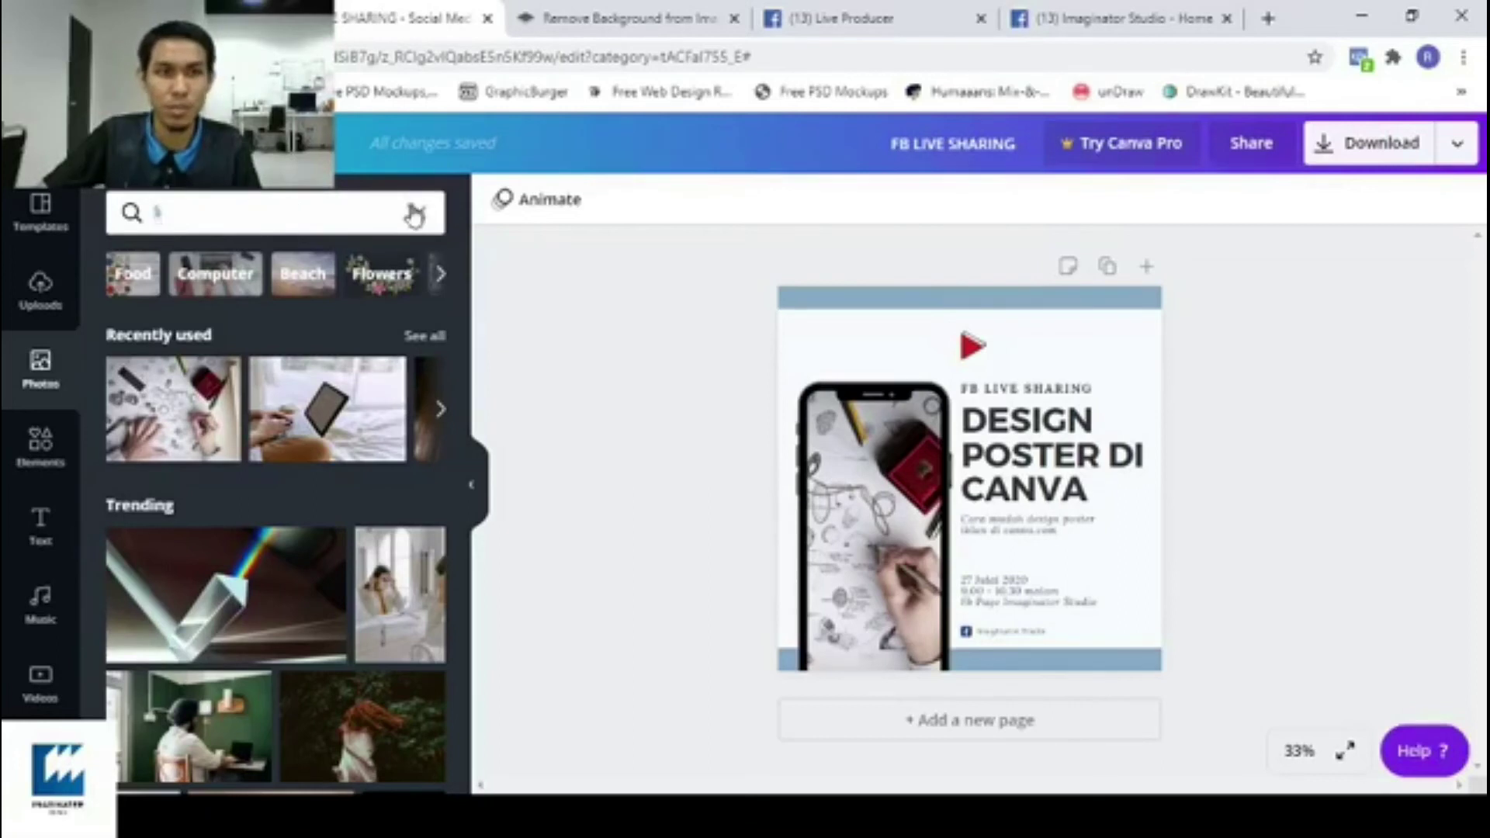
pyautogui.click(47, 454)
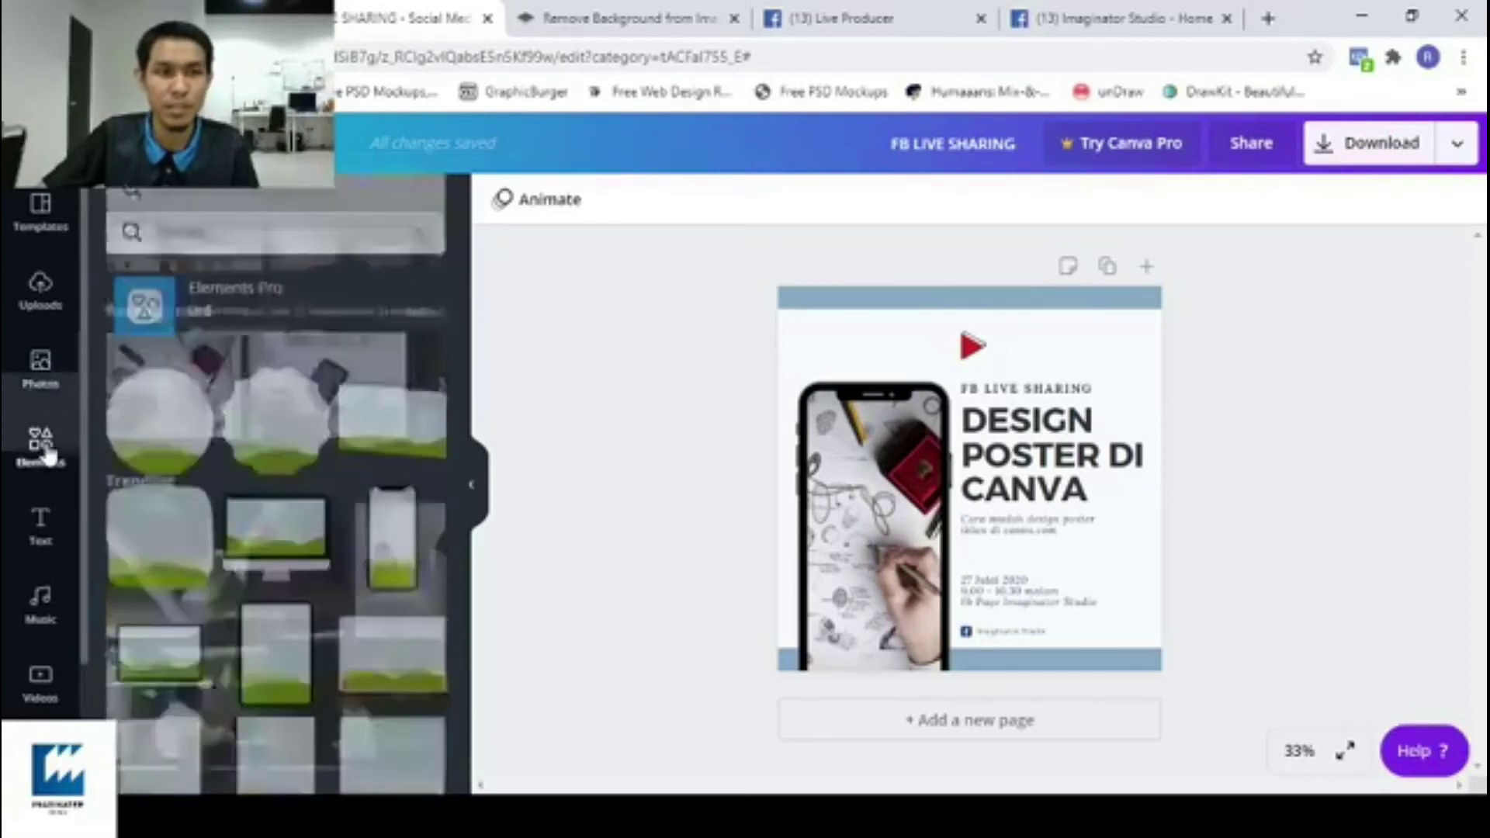
pyautogui.click(328, 208)
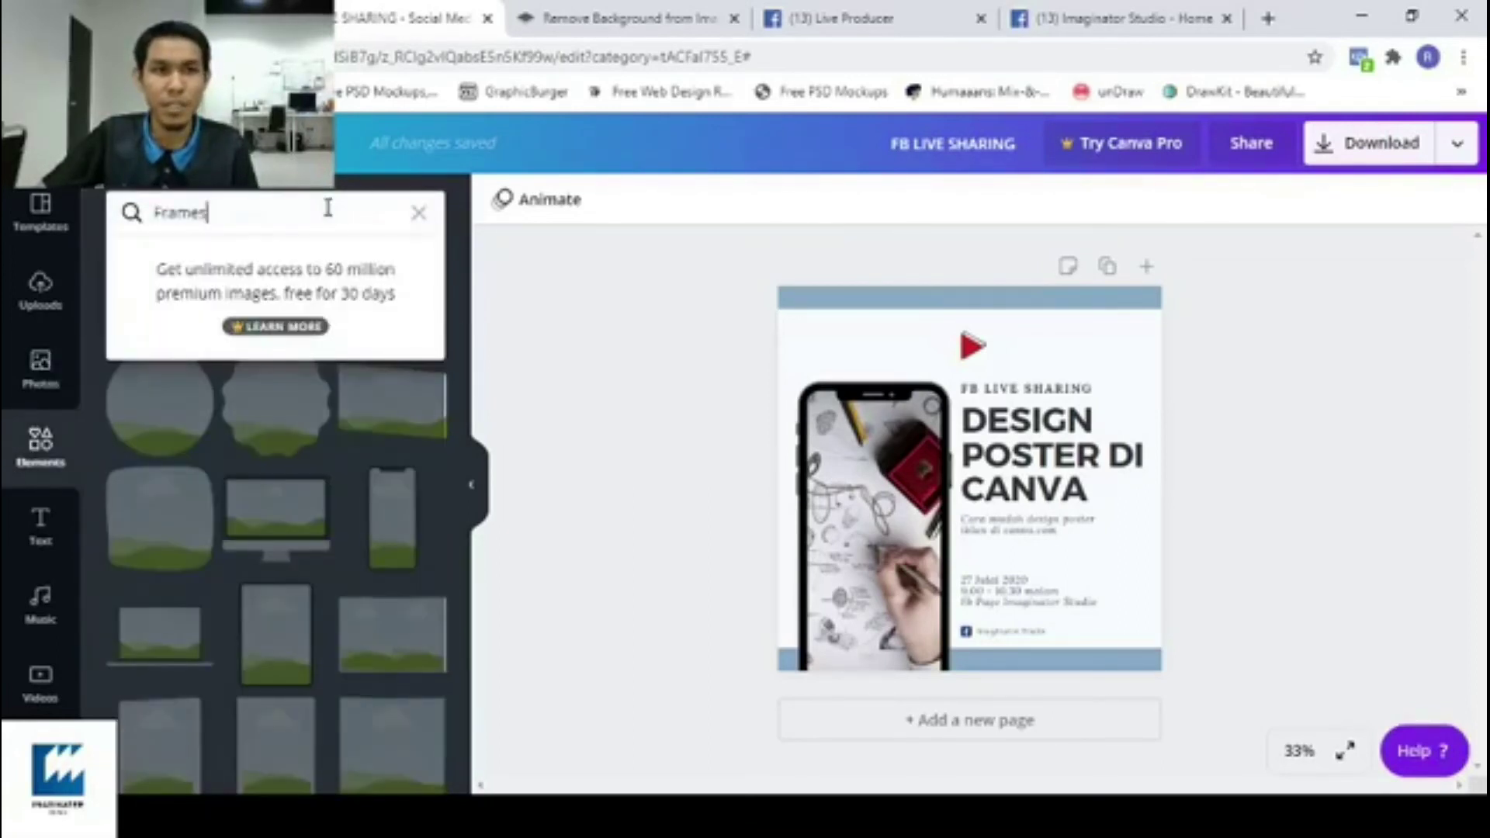
pyautogui.click(420, 214)
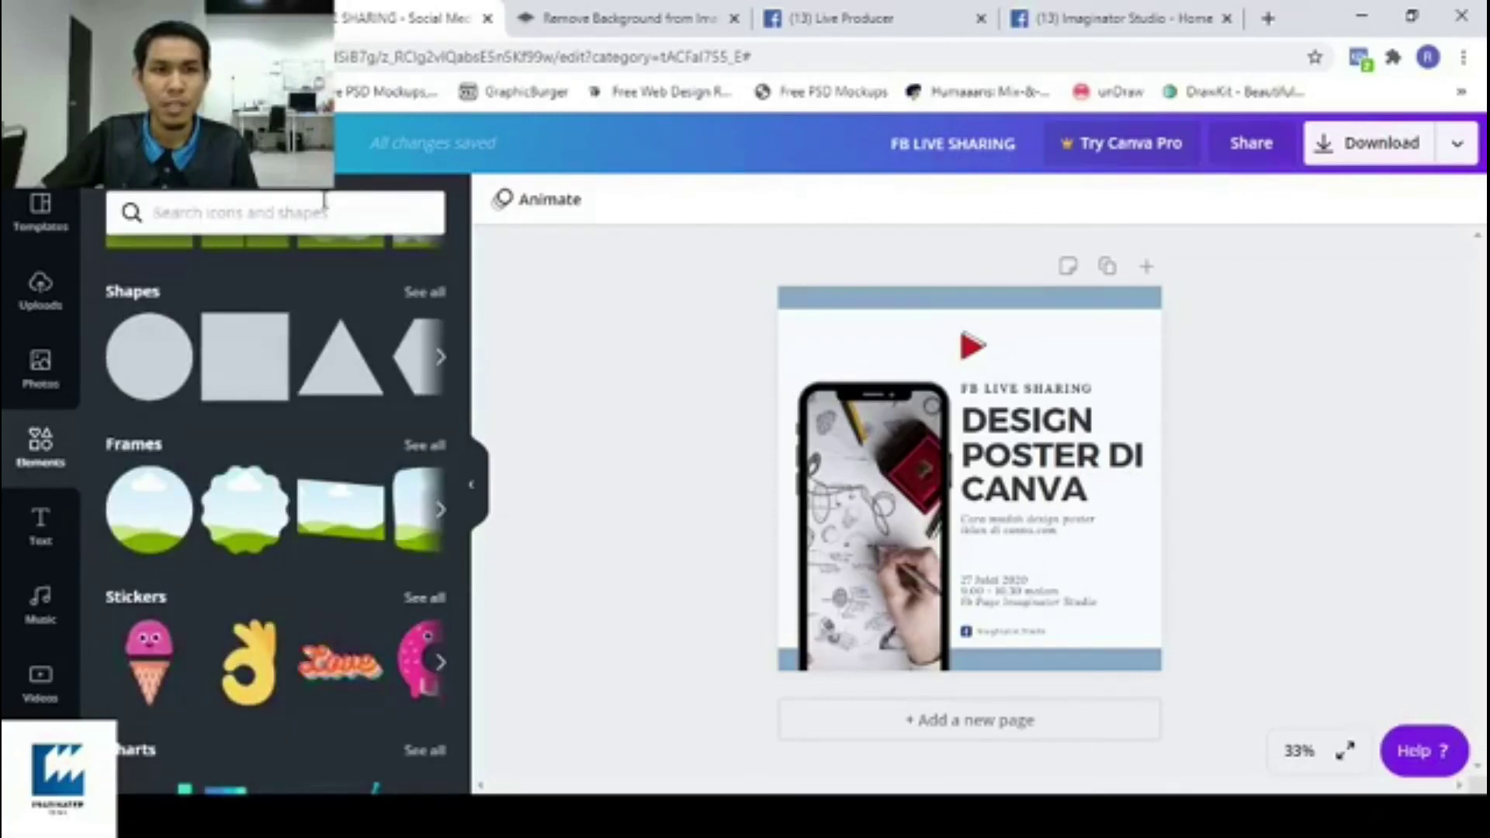
pyautogui.write('line')
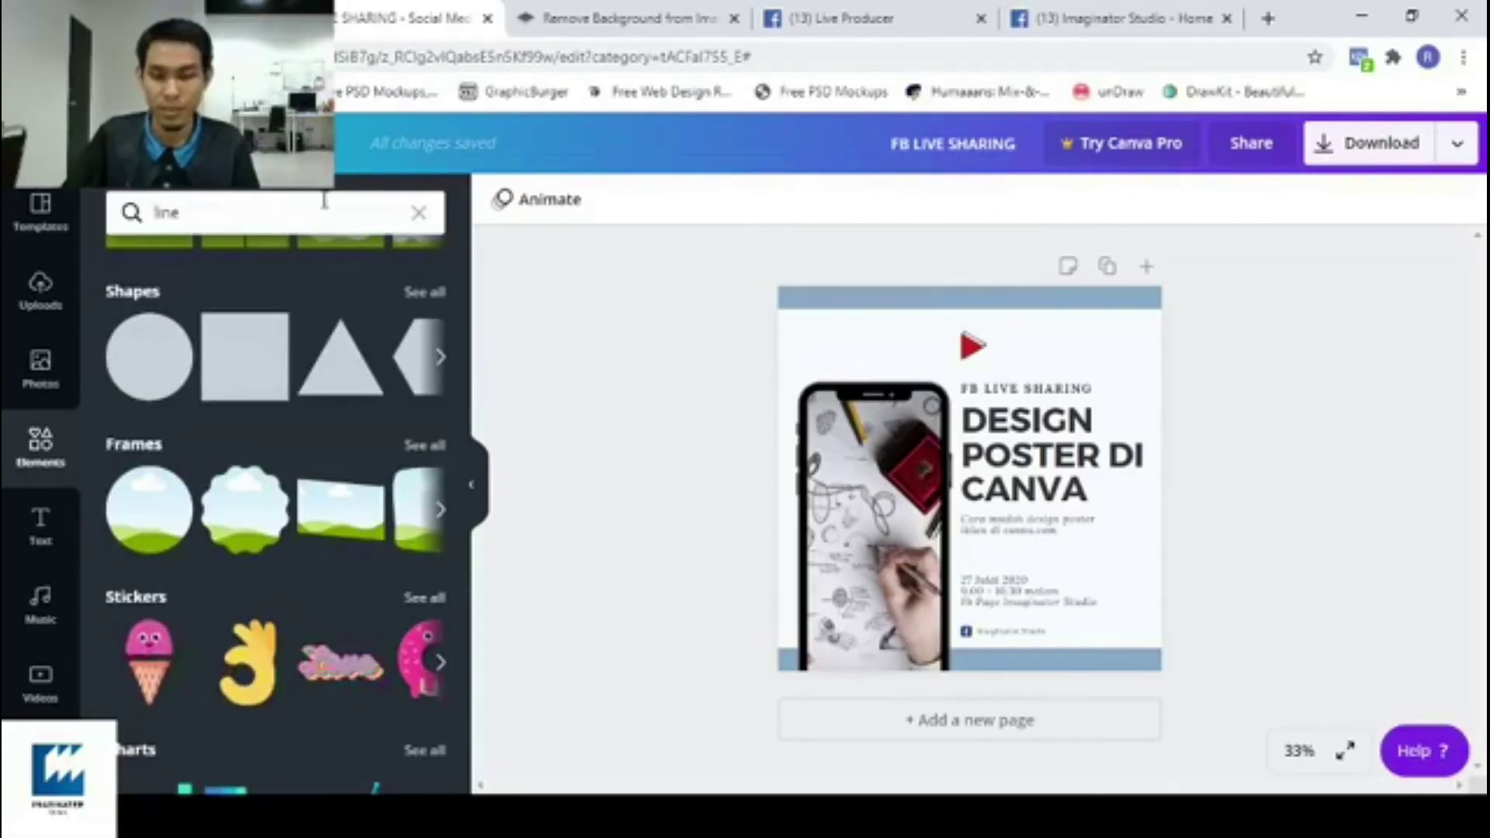
pyautogui.press('Return')
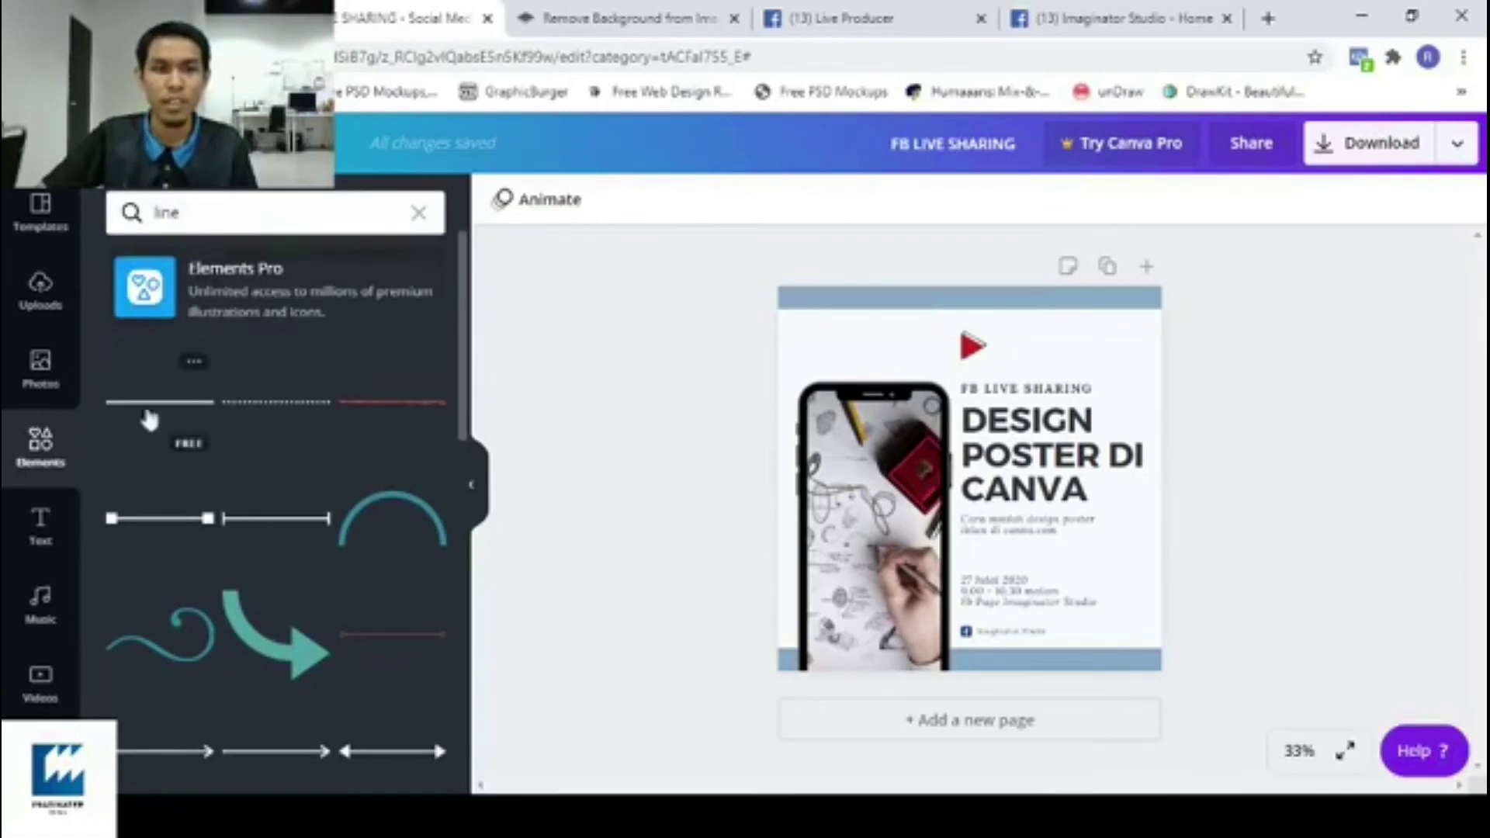
pyautogui.click(156, 403)
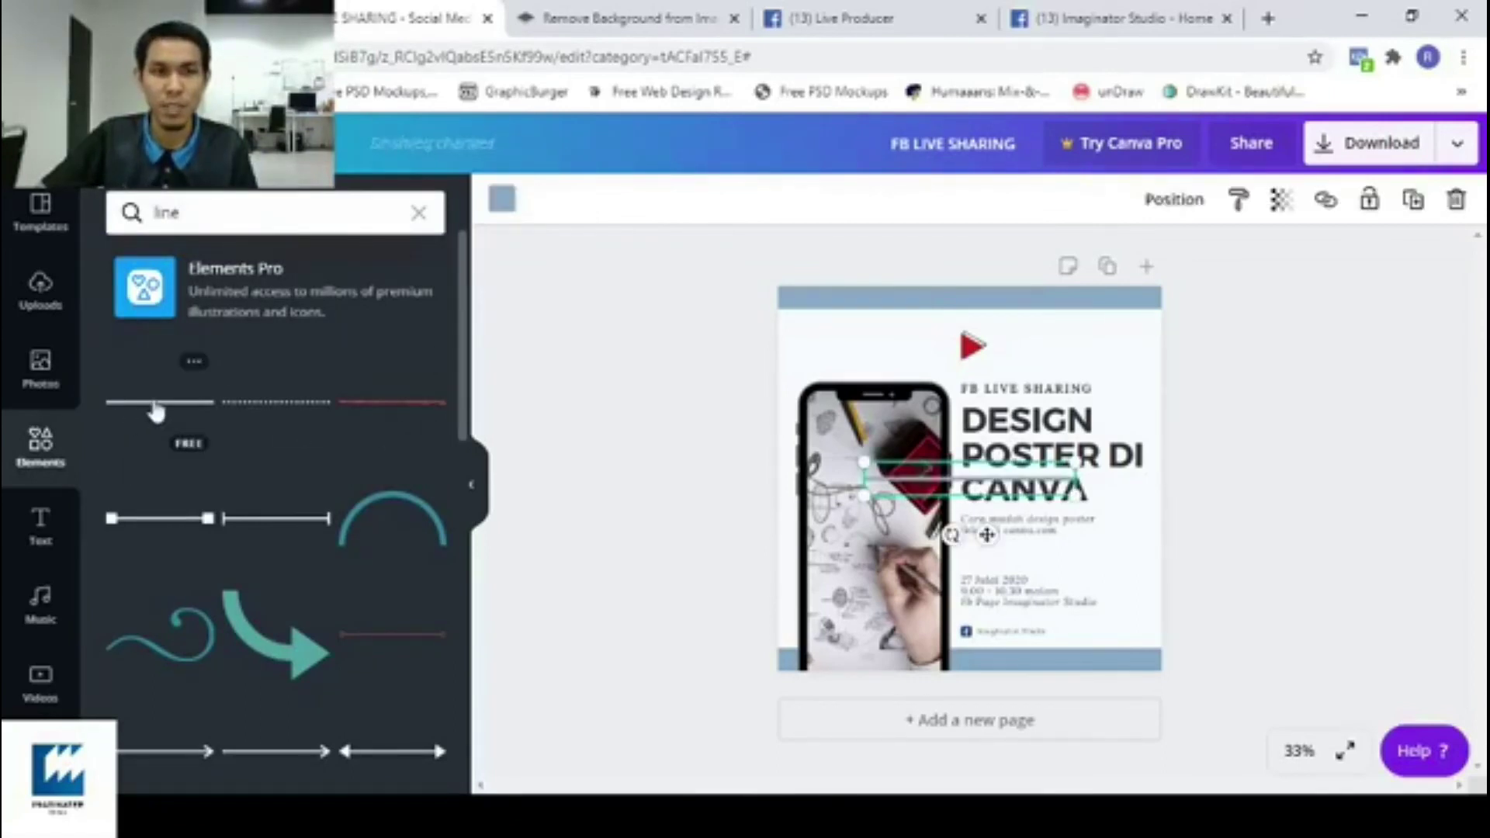
# Shorten the line and place it just above the "27 Julai 2020" date text, flush with the text column's left edge.
pyautogui.moveTo(987, 535); pyautogui.dragTo(1013, 559)
pyautogui.moveTo(1168, 557); pyautogui.dragTo(1016, 570)
pyautogui.click(1298, 750)
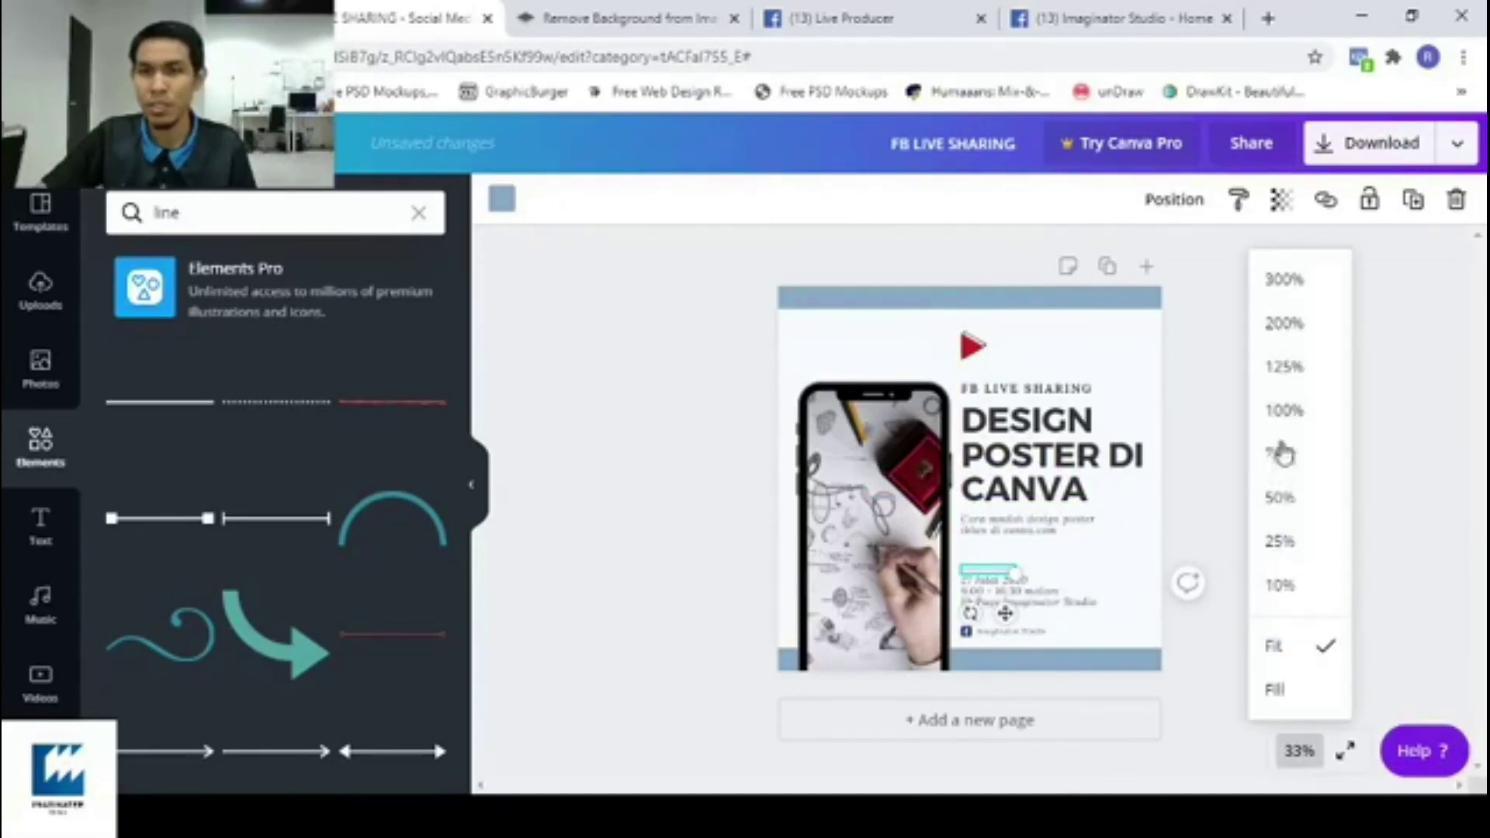
pyautogui.click(1280, 411)
pyautogui.scroll(-1, 1030, 423)
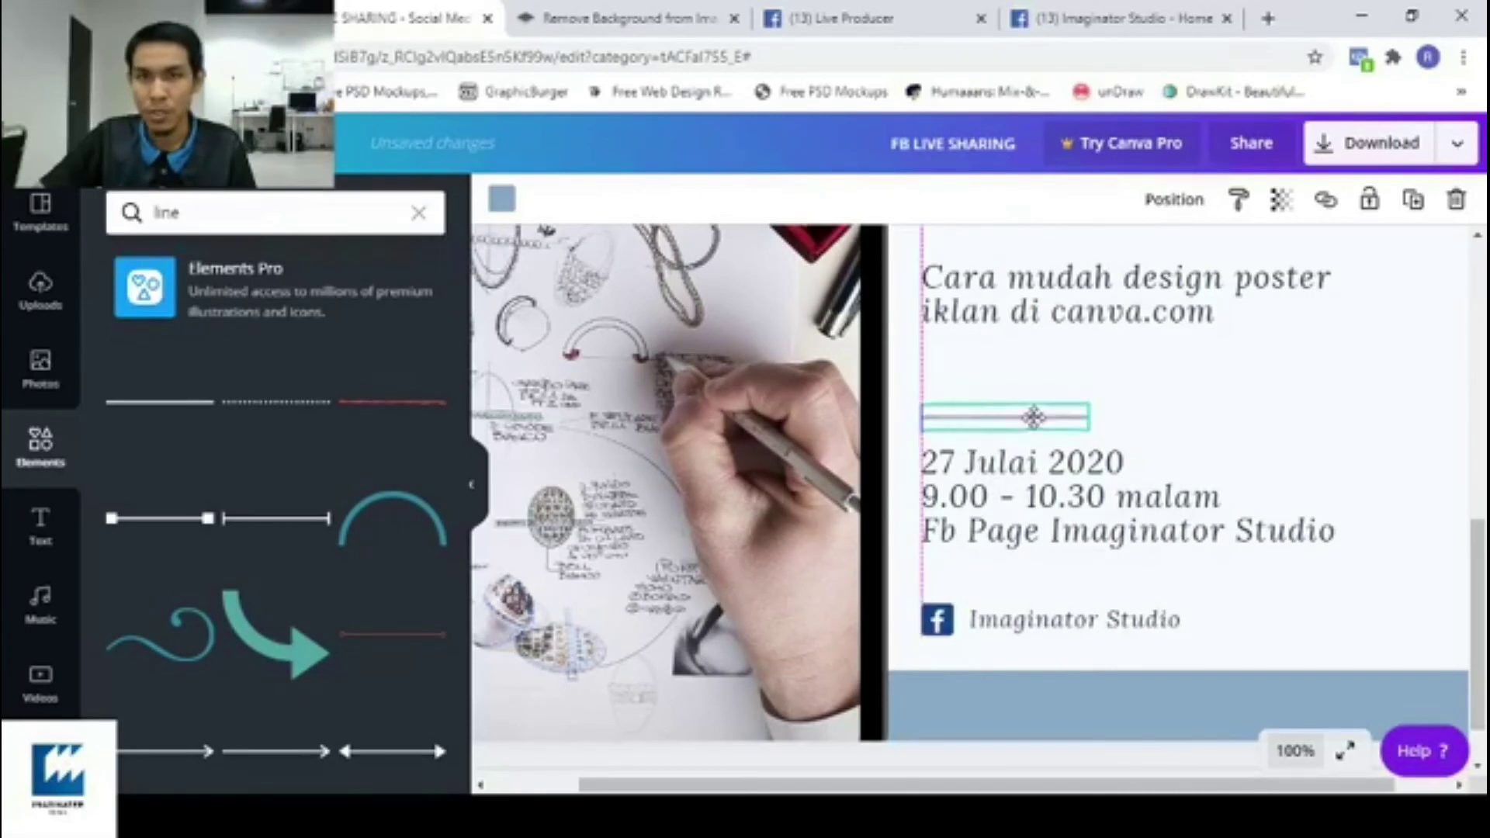
pyautogui.moveTo(1089, 423); pyautogui.dragTo(1052, 419)
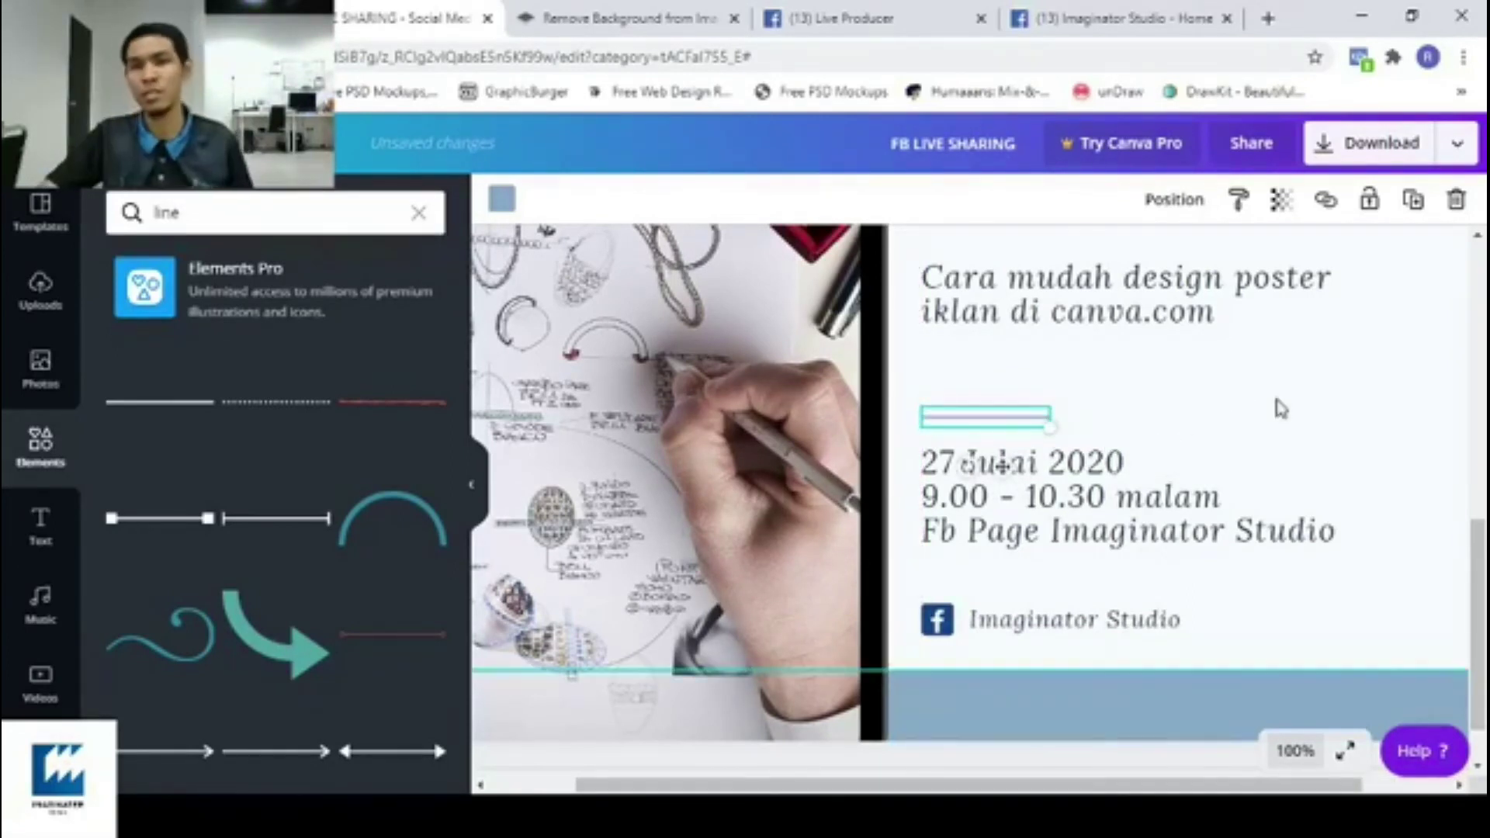
pyautogui.click(1295, 751)
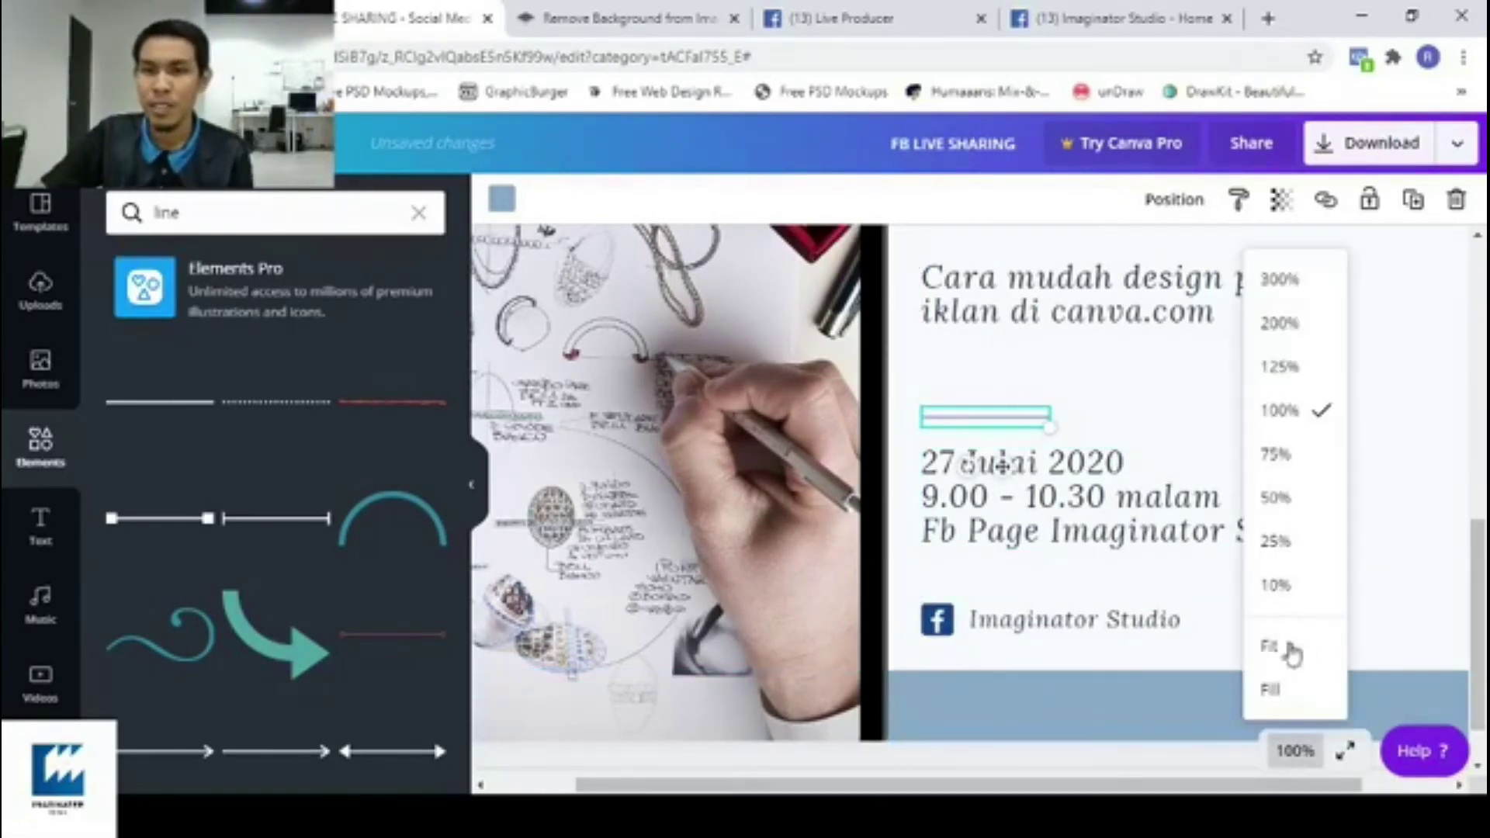
pyautogui.click(1273, 645)
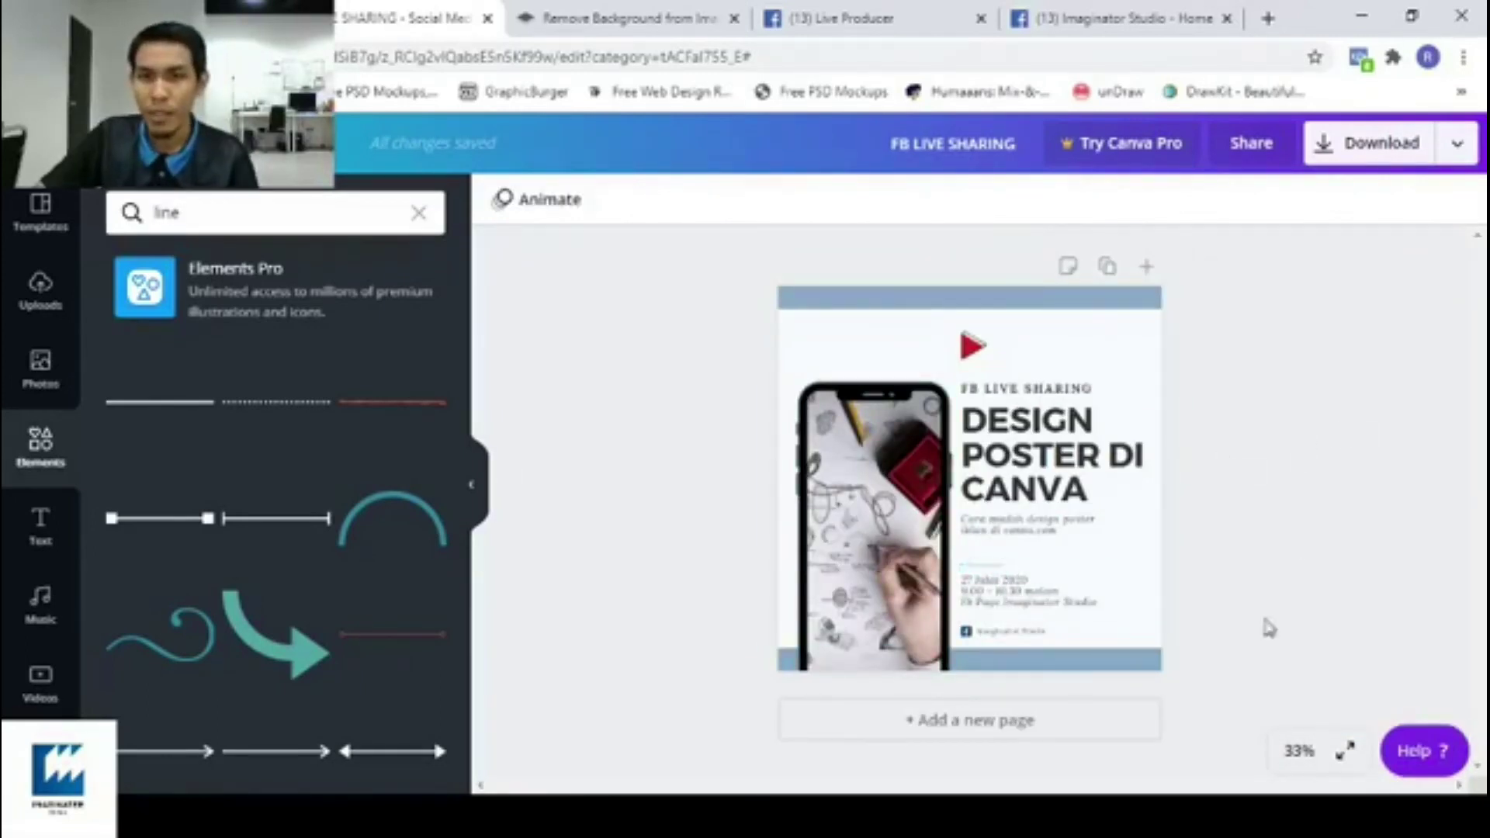
# Recolour the short line above the date with the document's red, matching the play triangle.
pyautogui.click(984, 567)
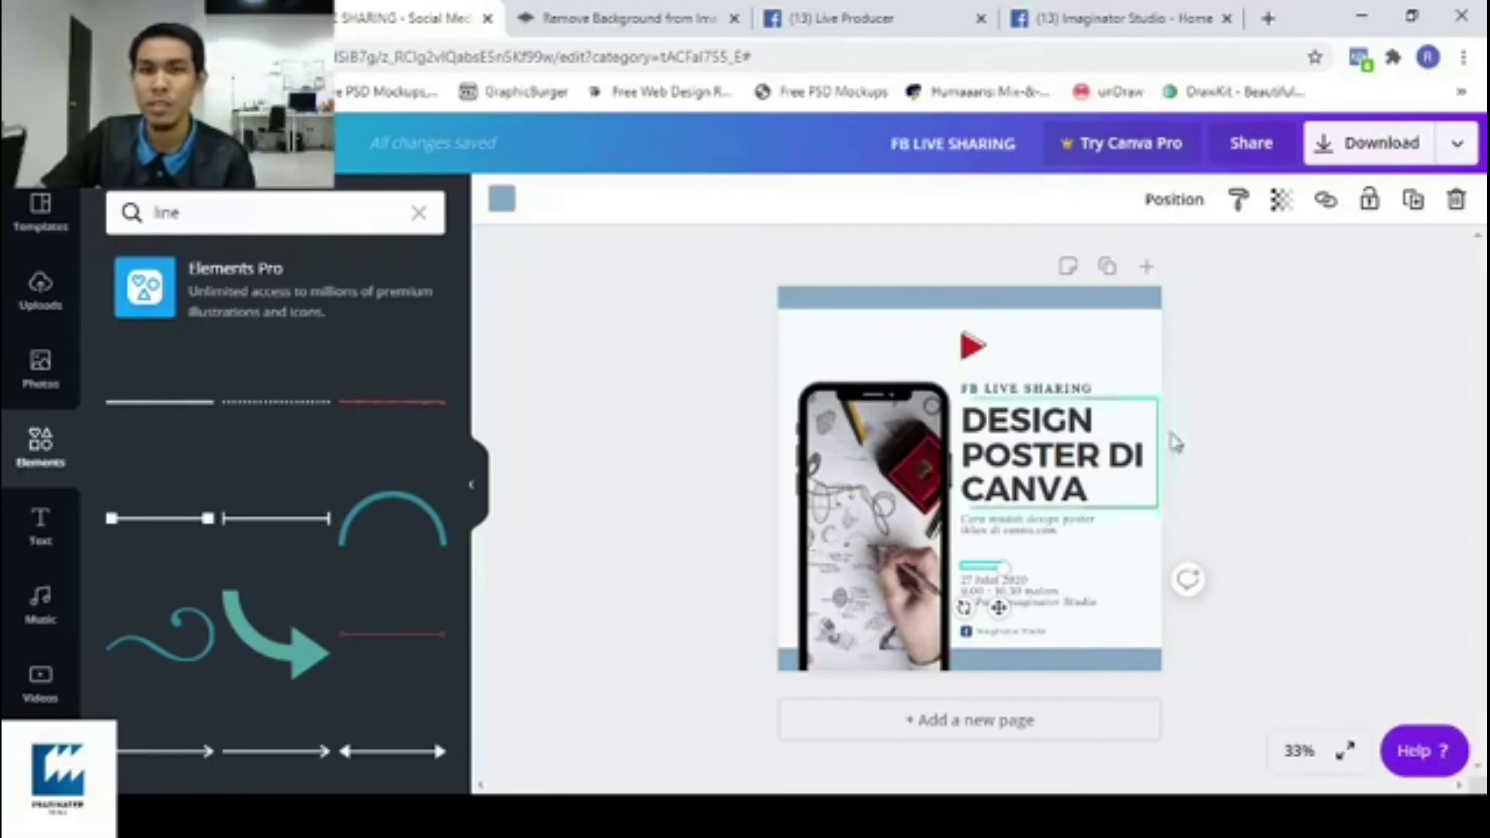
pyautogui.click(1295, 751)
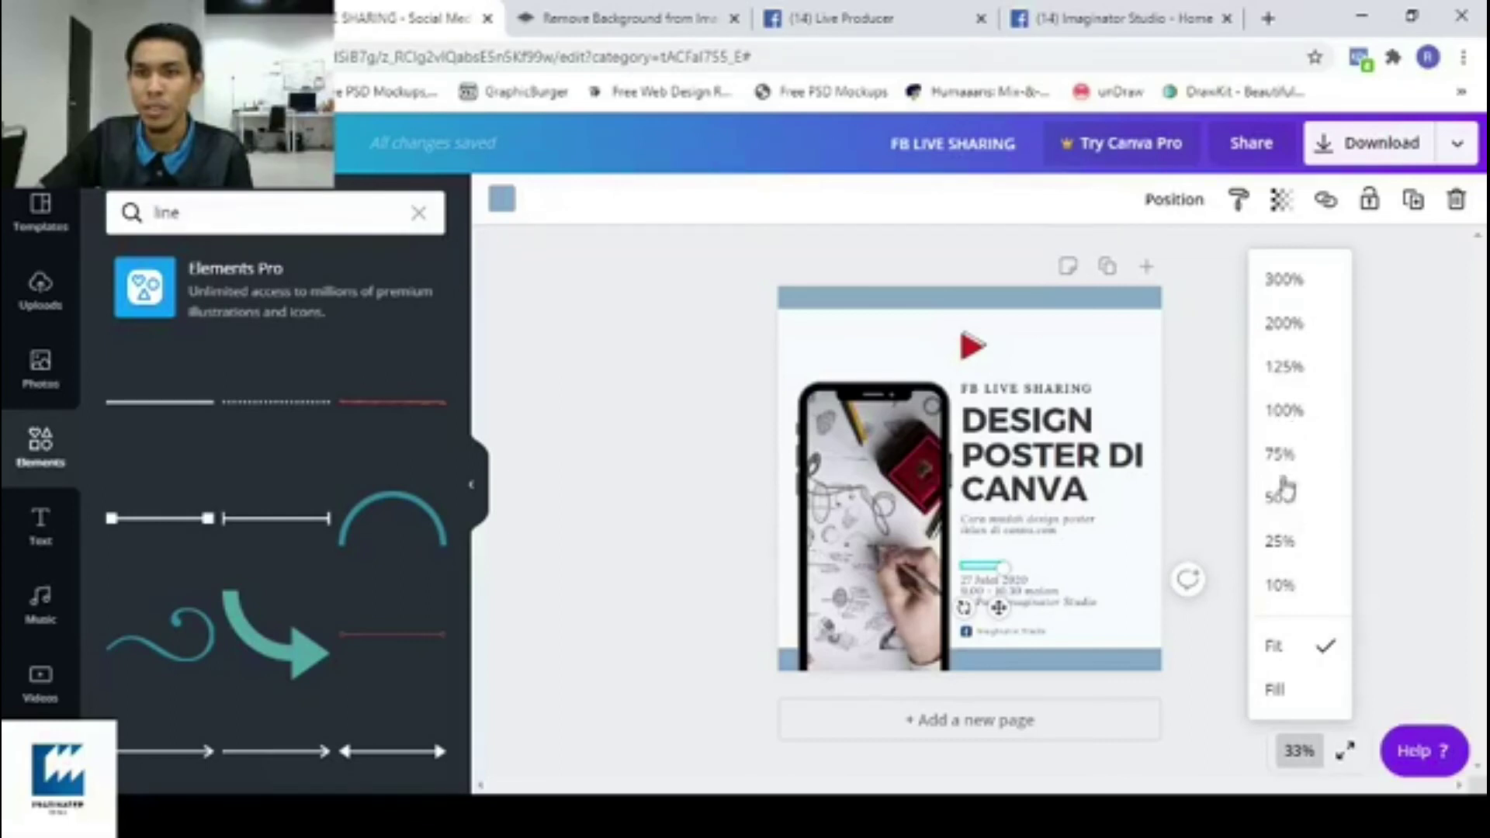
pyautogui.click(1282, 414)
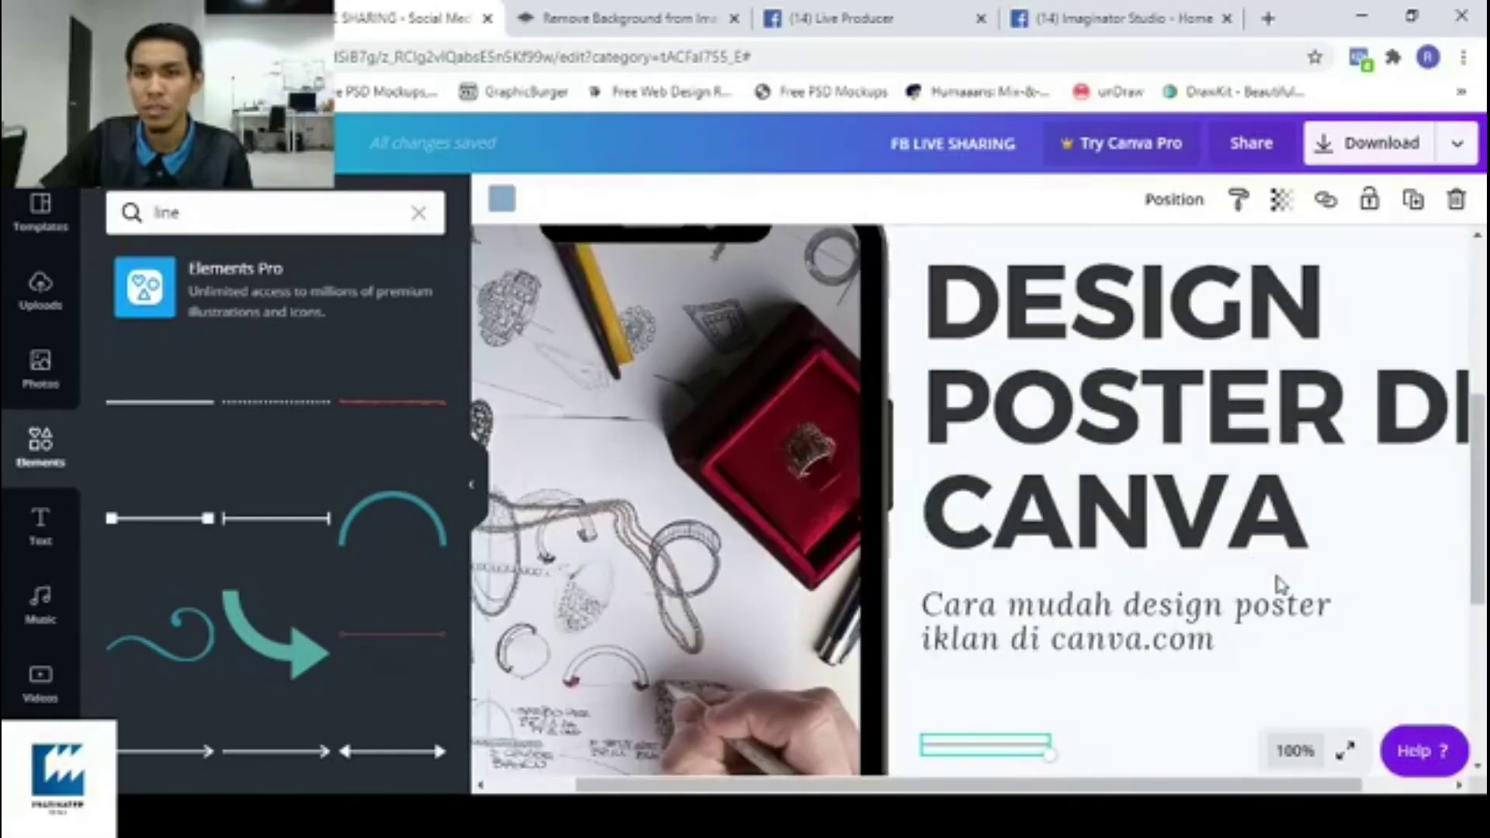
pyautogui.scroll(-4, 1280, 583)
pyautogui.scroll(8, 1233, 574)
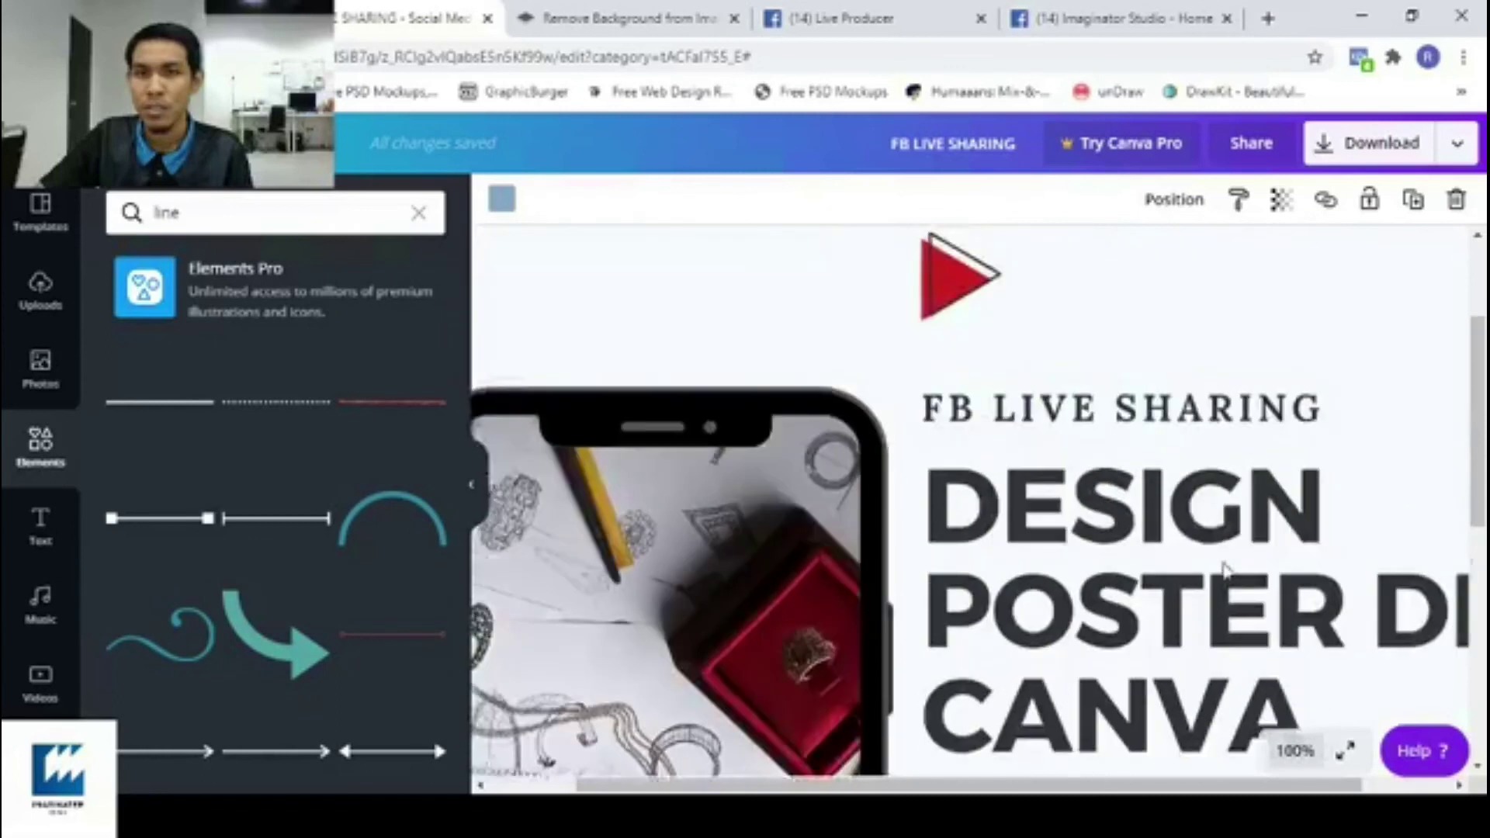
pyautogui.scroll(-5, 1228, 573)
pyautogui.scroll(4, 1225, 572)
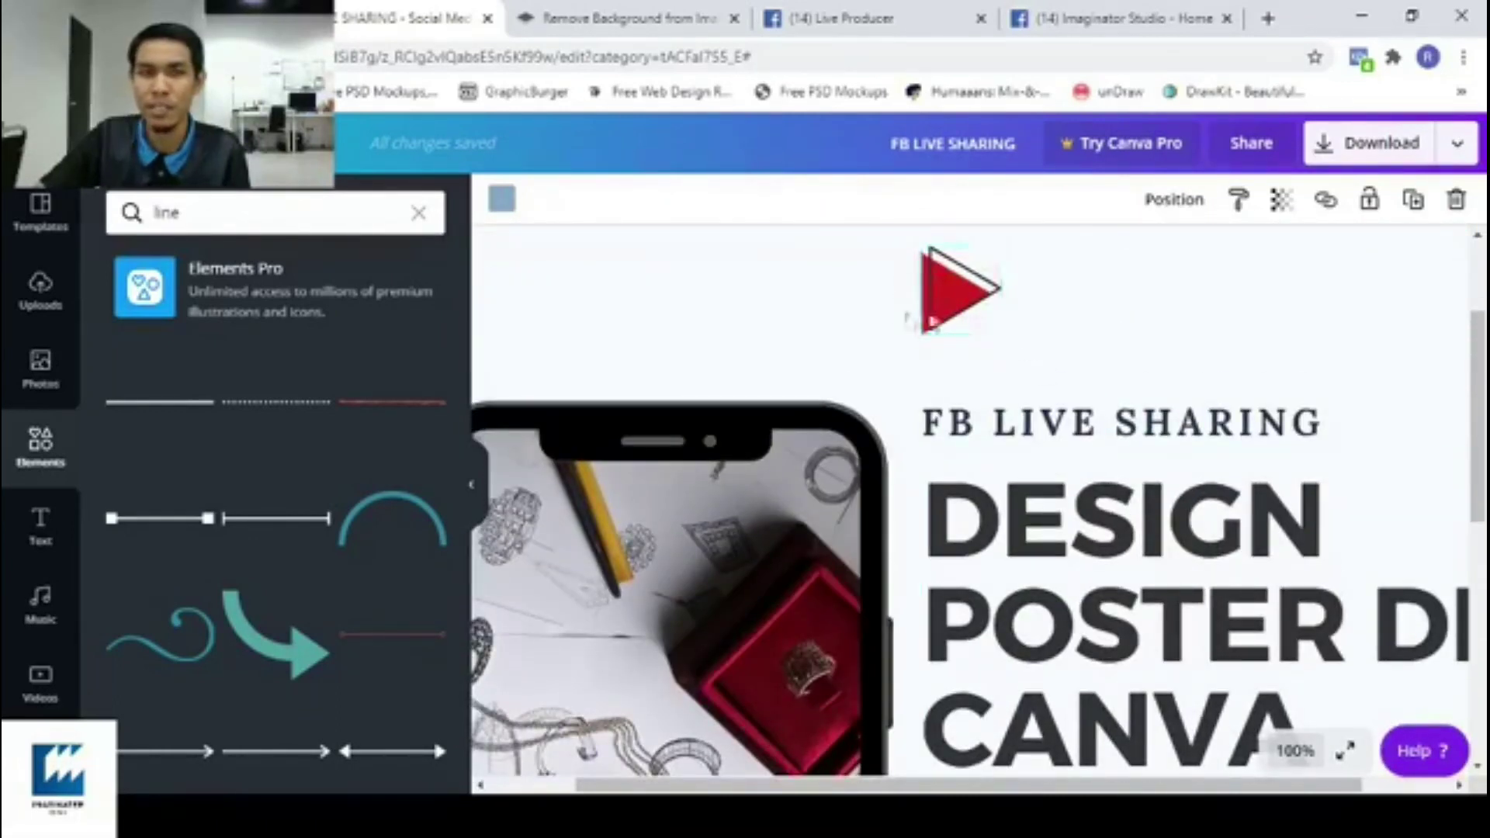
pyautogui.scroll(-6, 1035, 535)
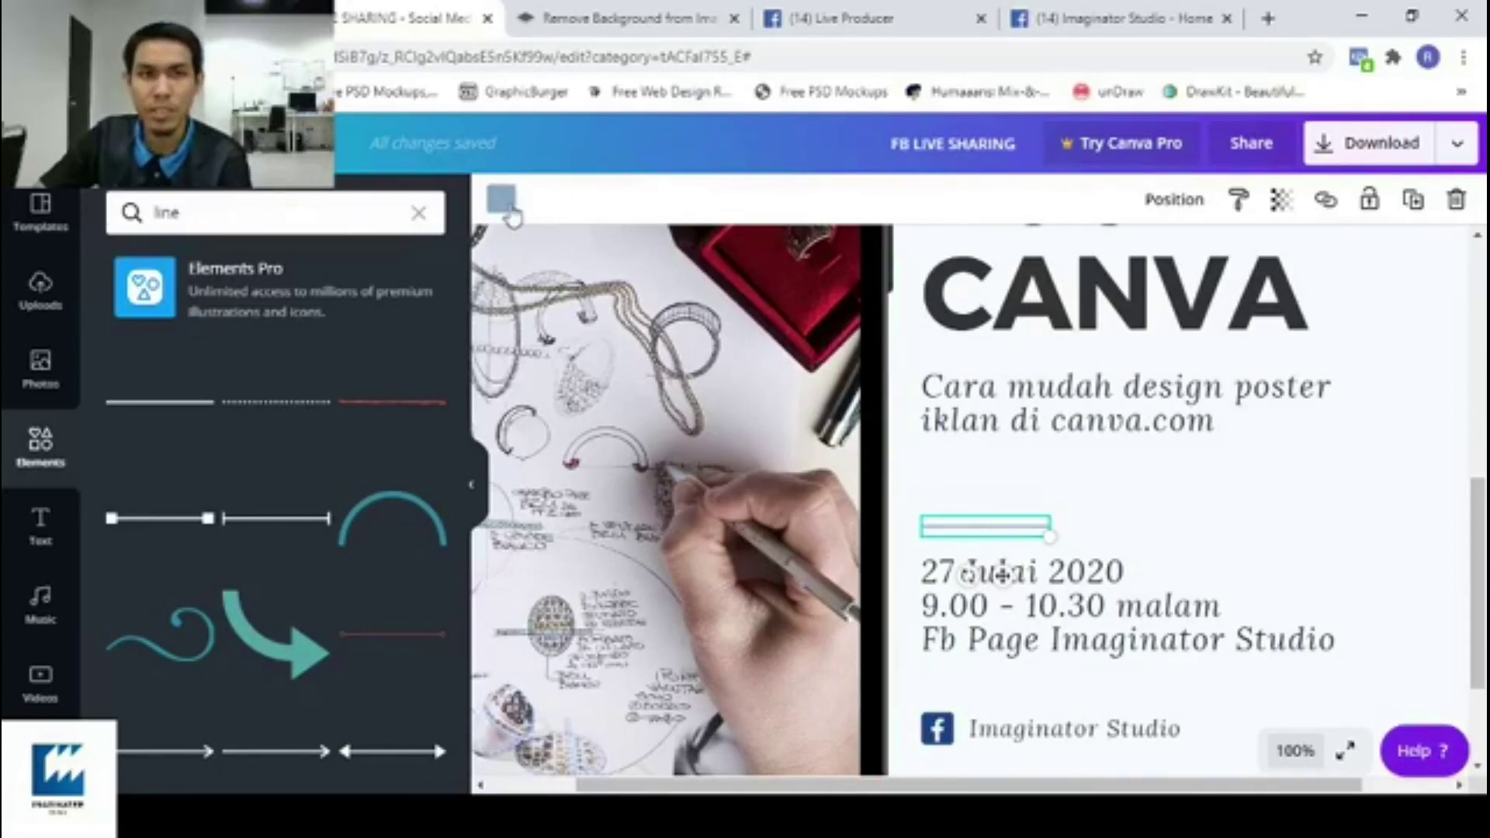
pyautogui.click(504, 203)
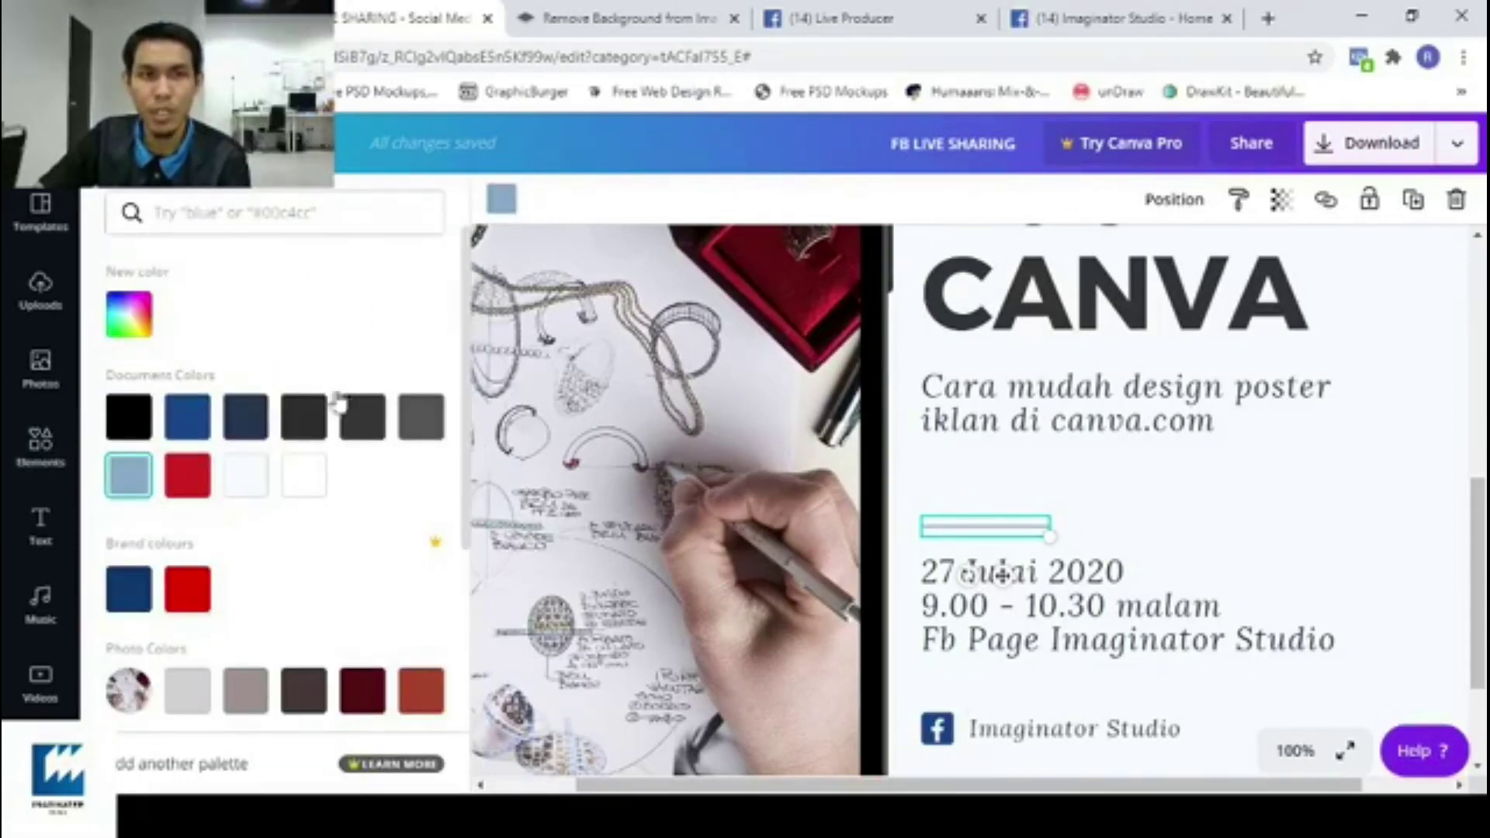
pyautogui.scroll(3, 1048, 492)
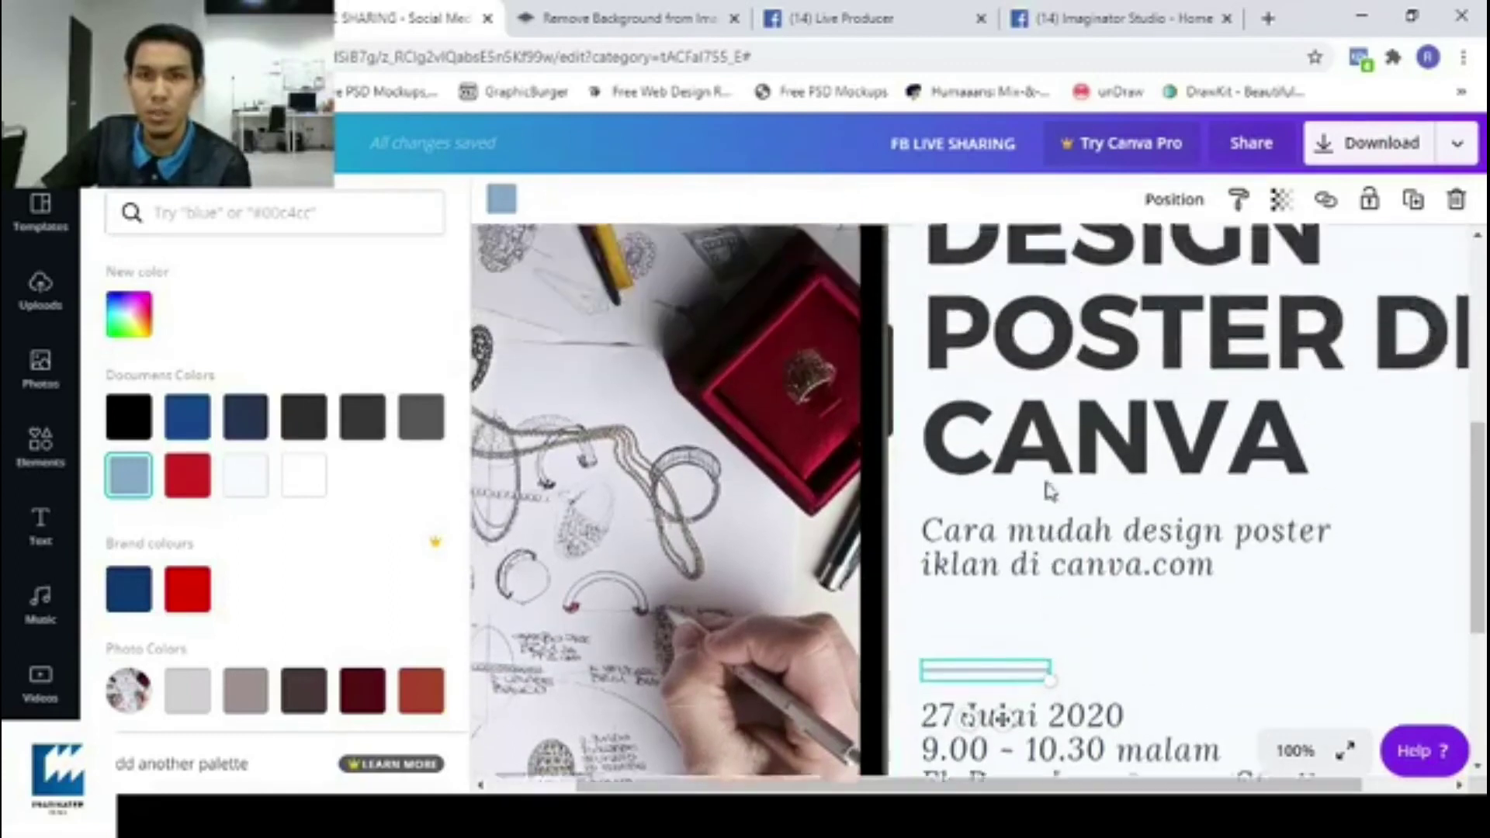
pyautogui.scroll(3, 1048, 489)
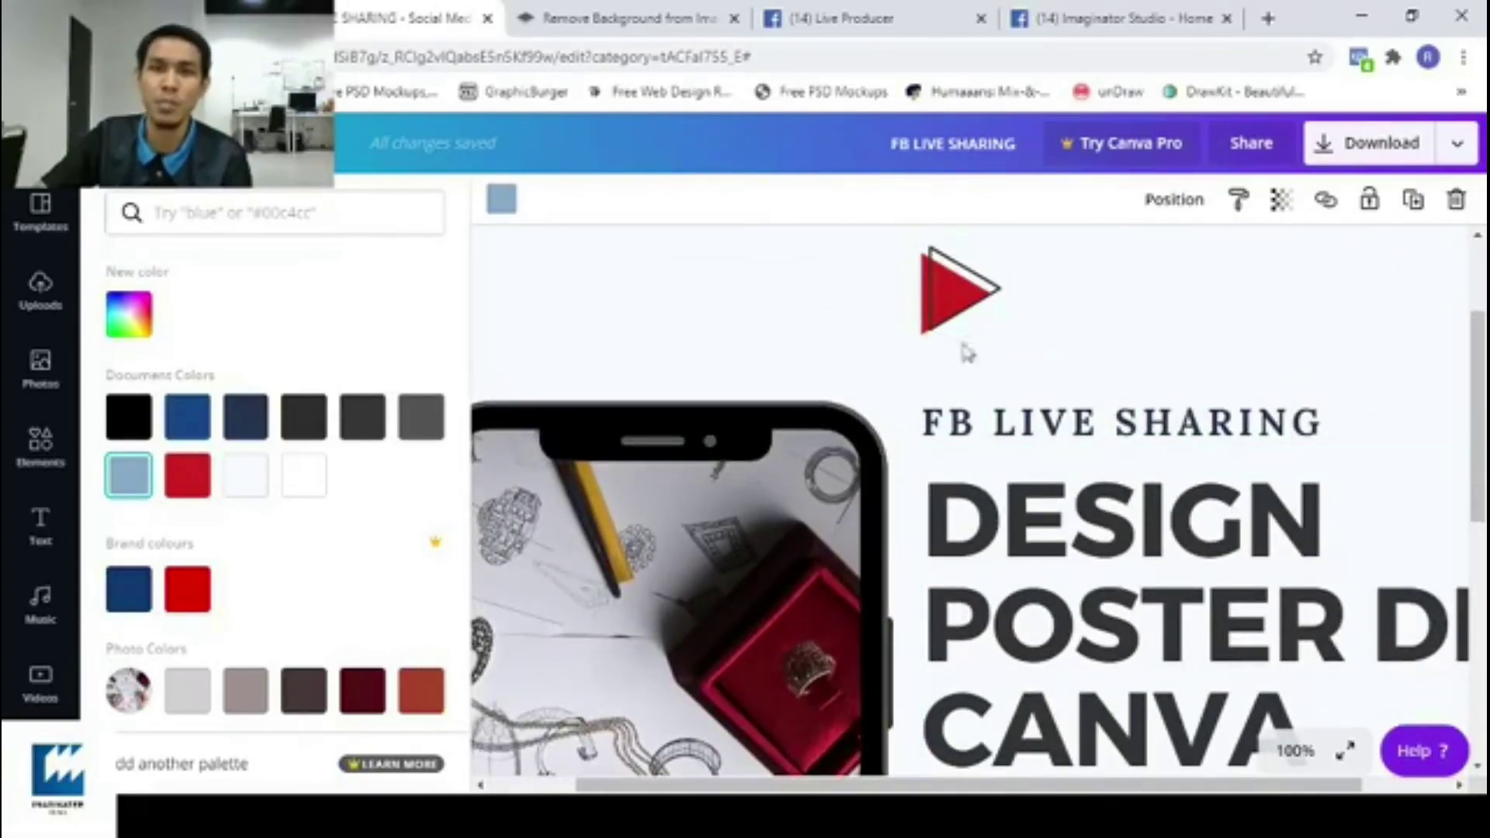
pyautogui.click(1295, 751)
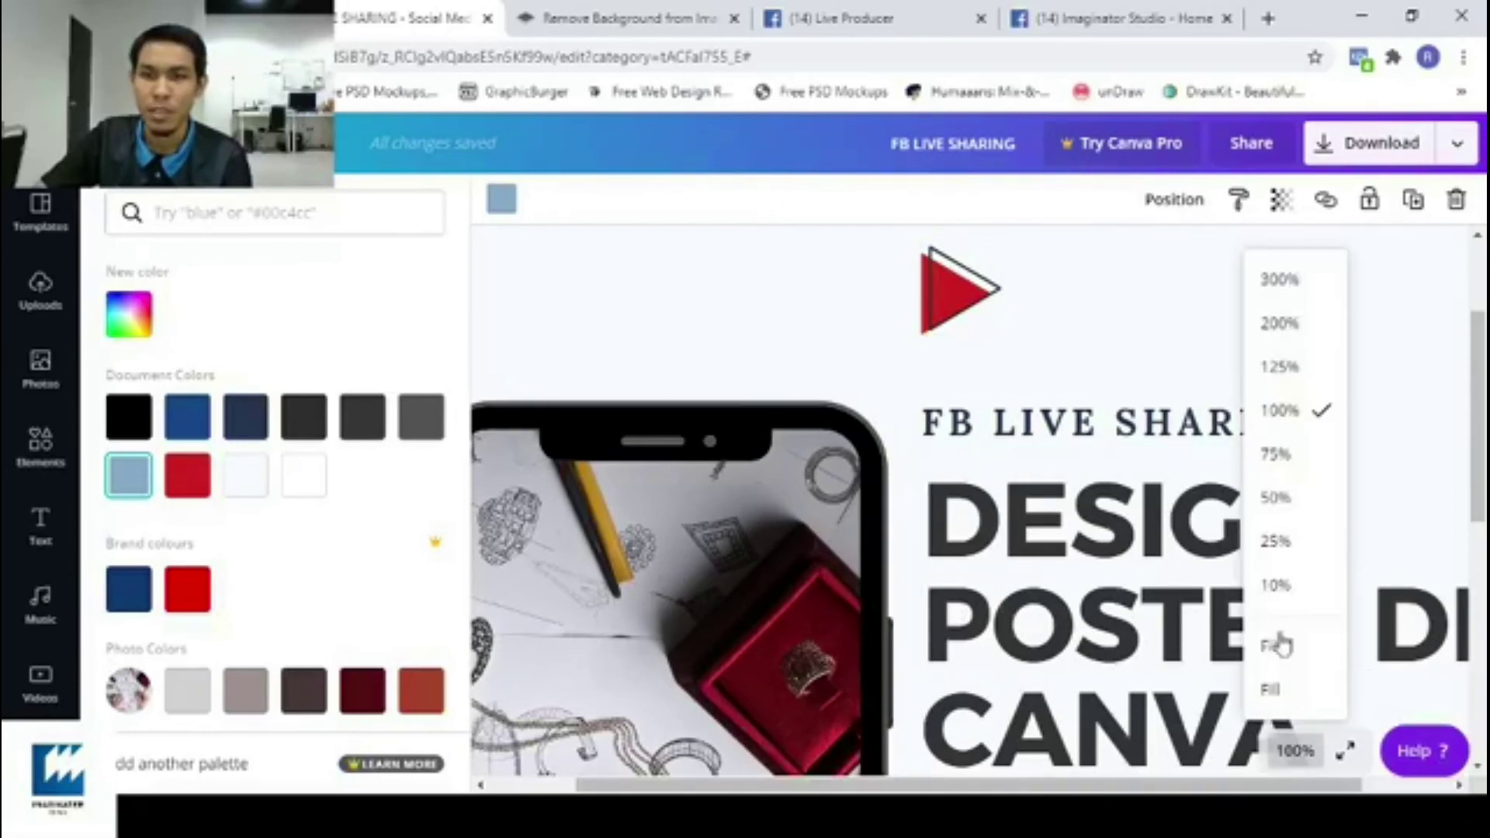
pyautogui.click(1288, 498)
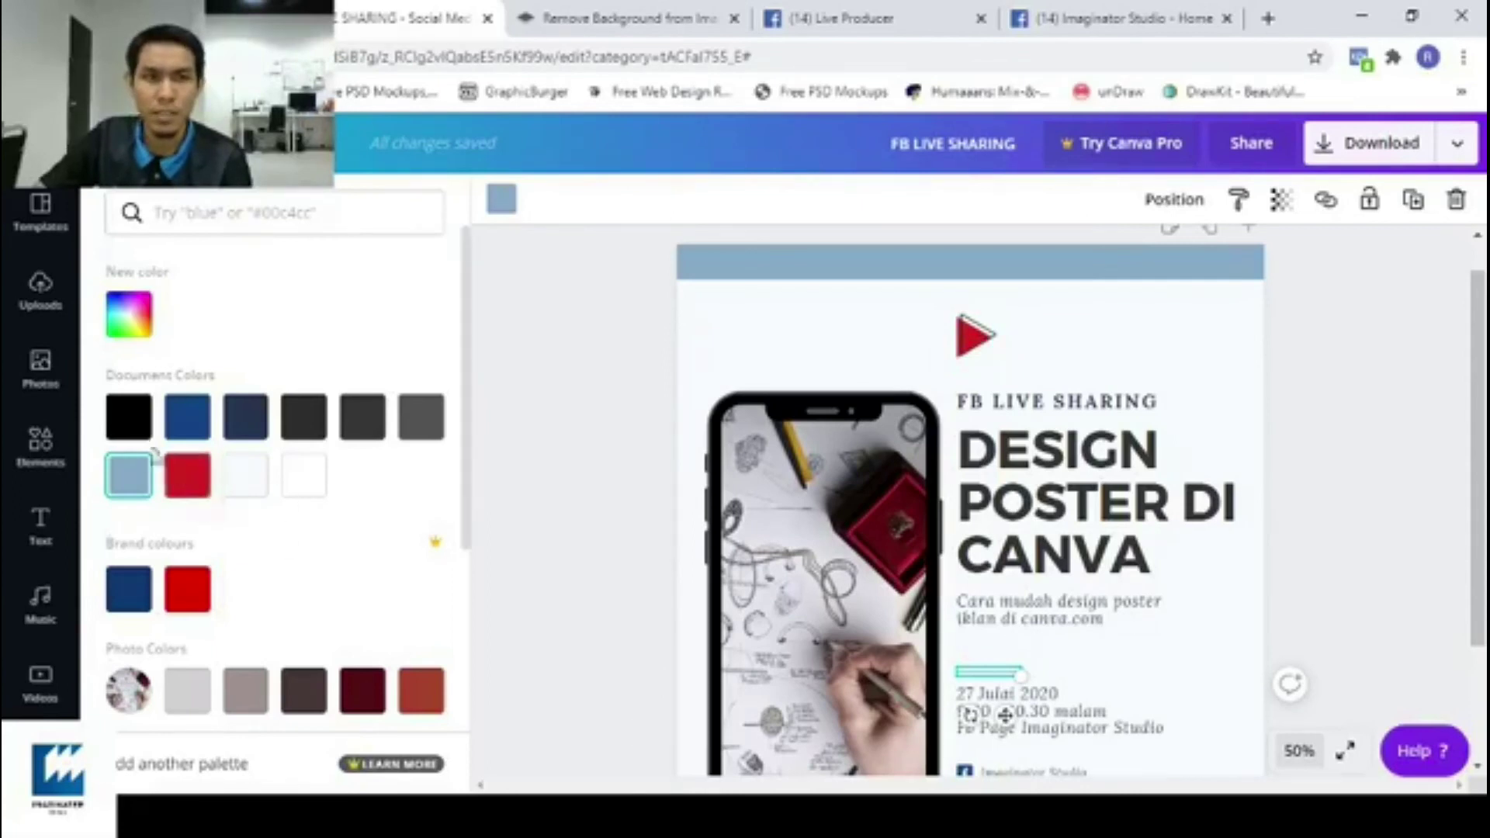
pyautogui.click(187, 477)
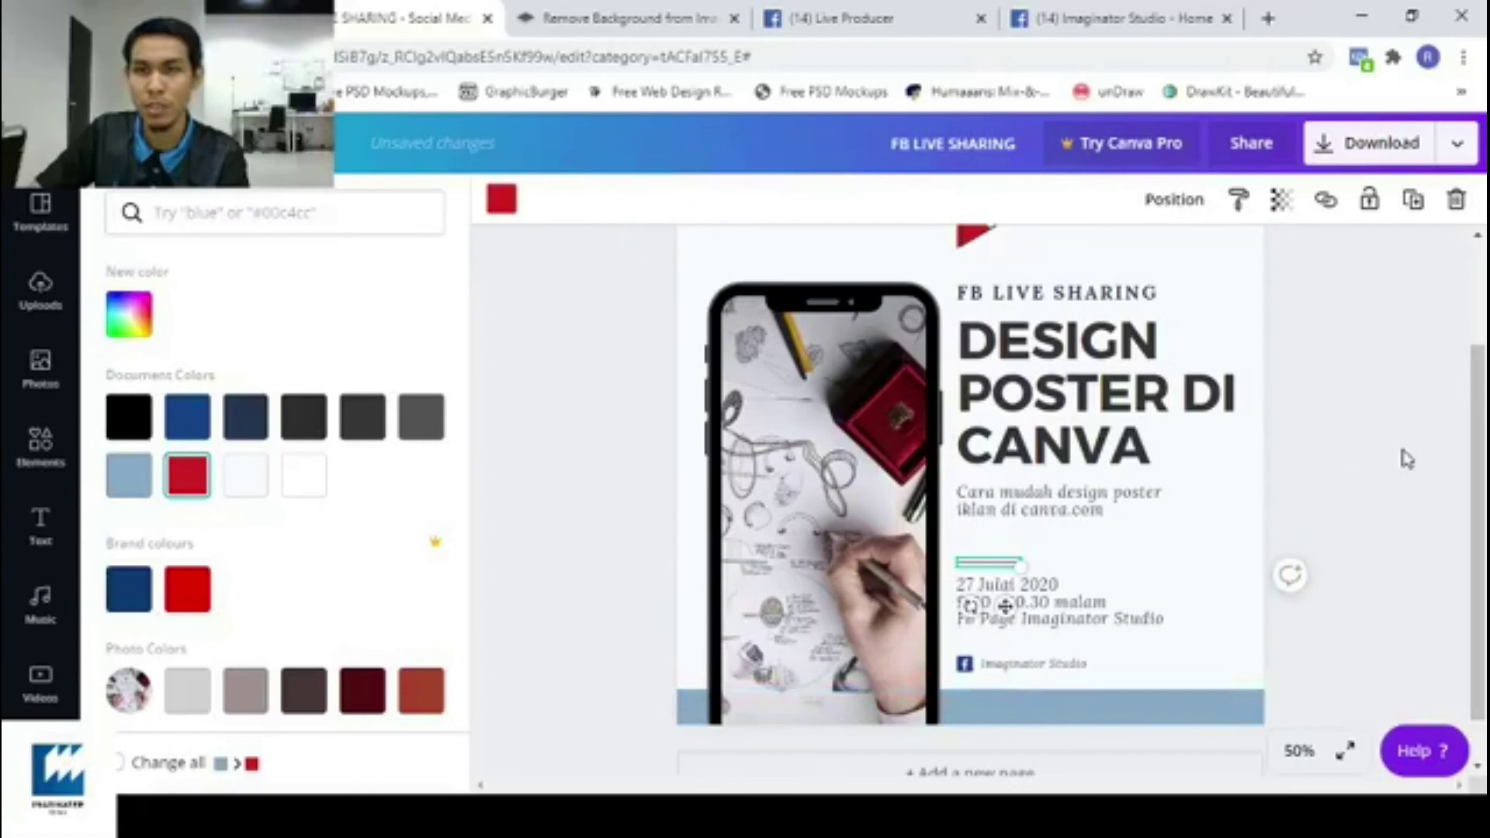
pyautogui.press('Escape')
pyautogui.scroll(2, 1319, 505)
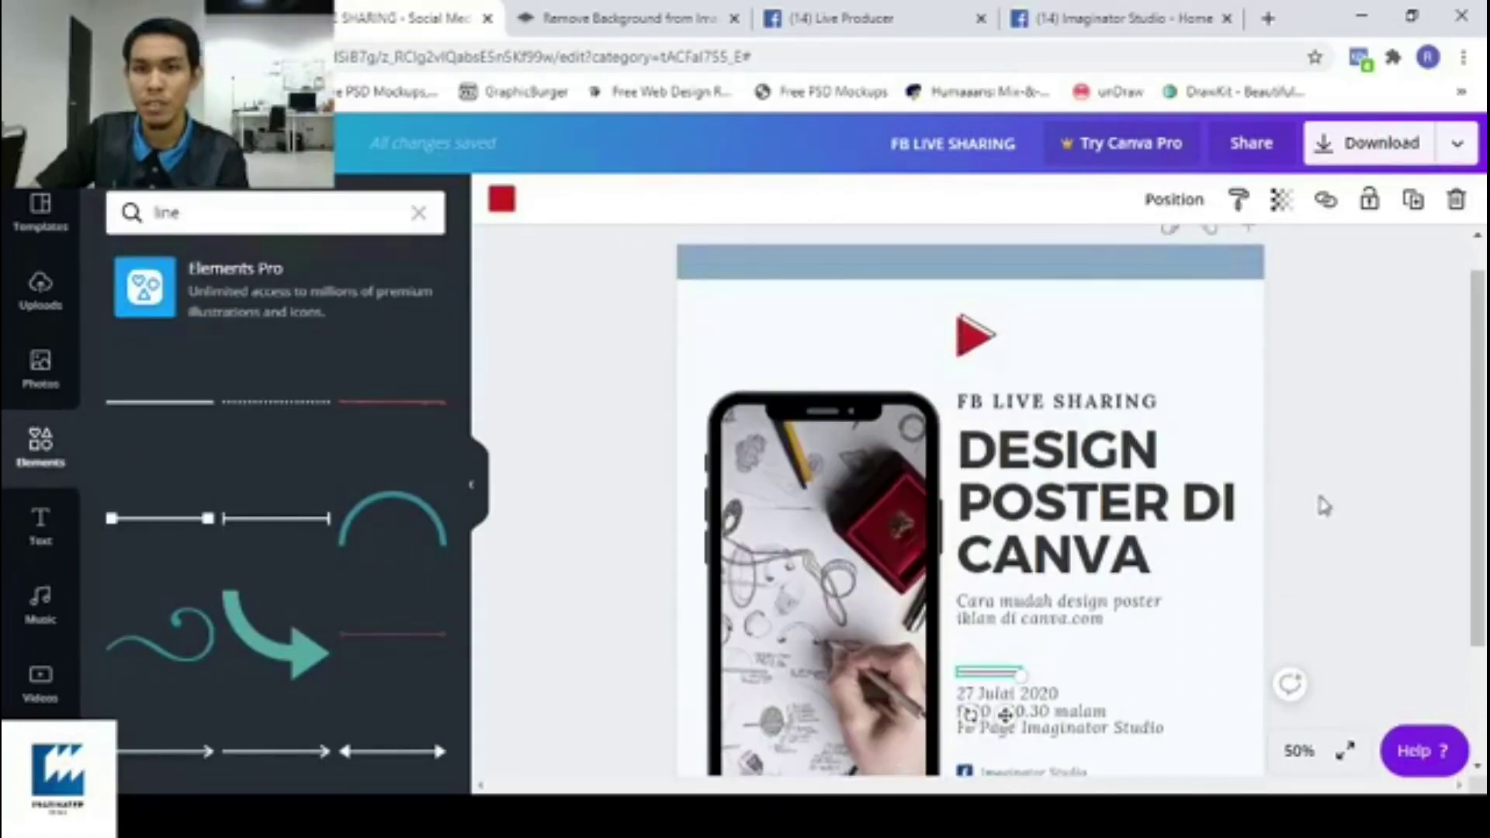
pyautogui.scroll(-2, 1242, 508)
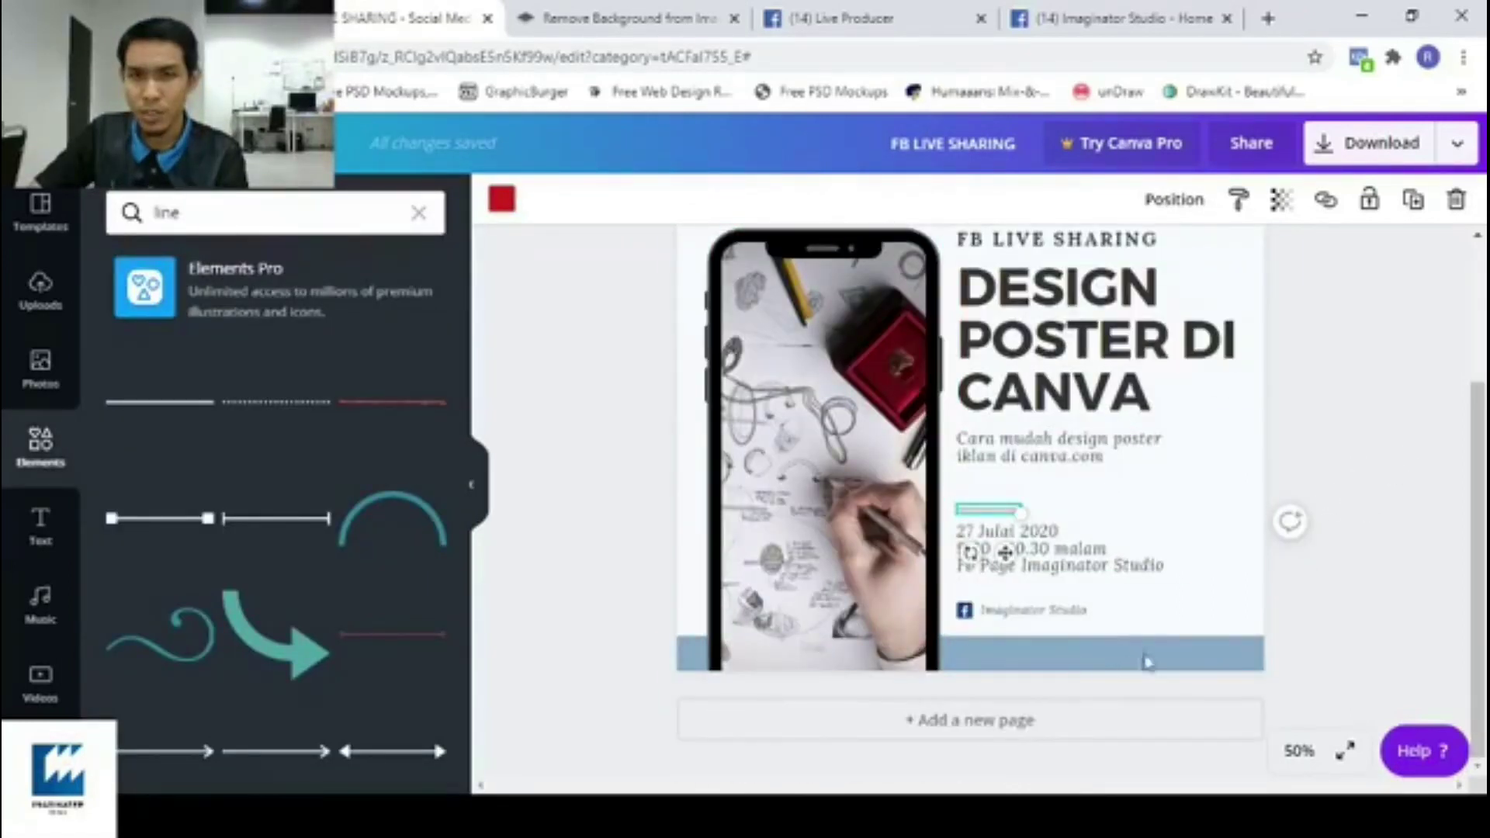
pyautogui.click(1323, 559)
# Change the poster's light blue background bands to the document's dark blue.
pyautogui.click(1090, 661)
pyautogui.scroll(2, 1094, 661)
pyautogui.scroll(-2, 1086, 663)
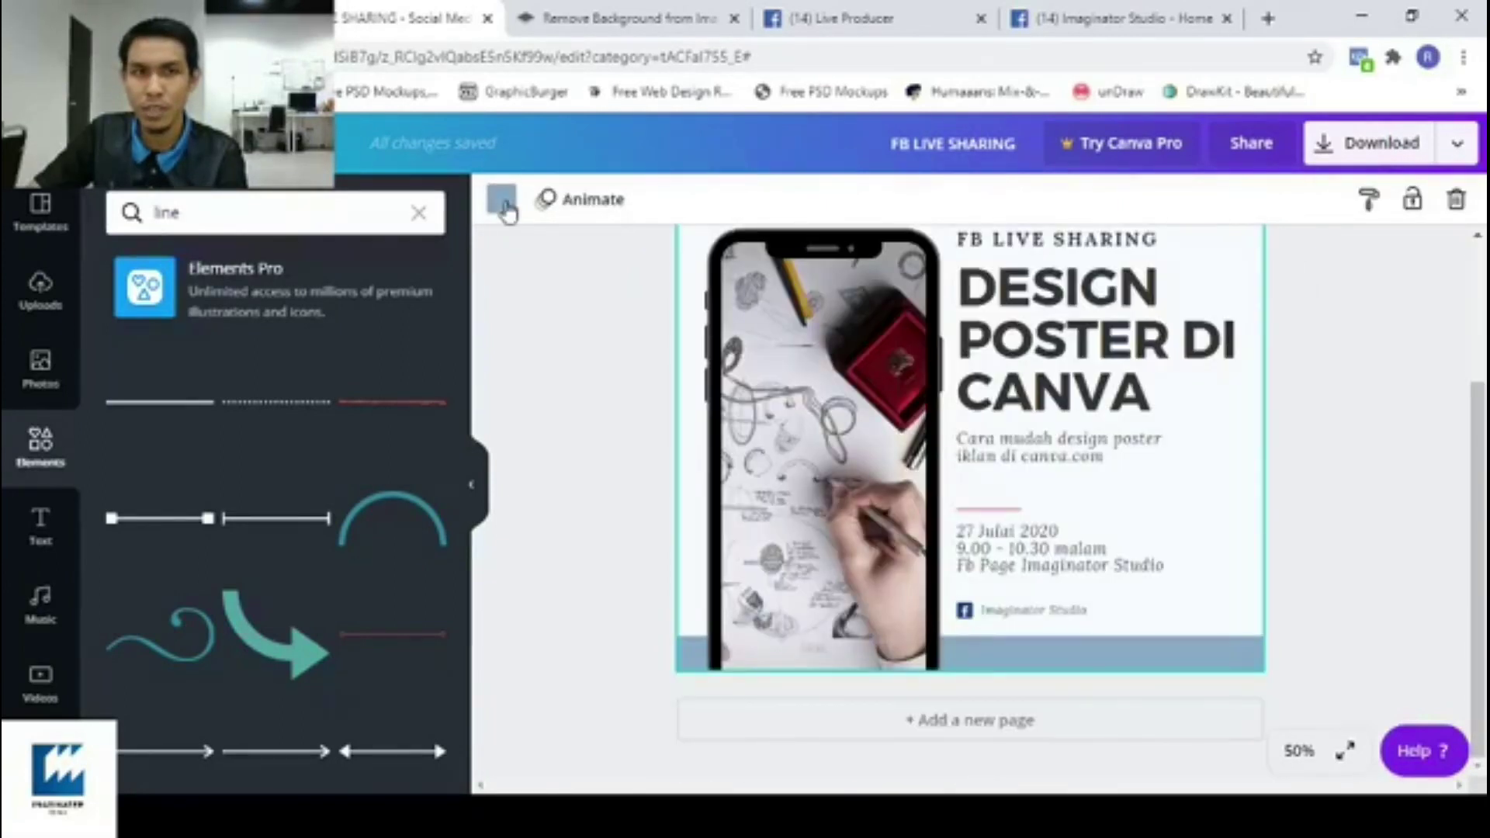
pyautogui.click(502, 201)
pyautogui.click(187, 417)
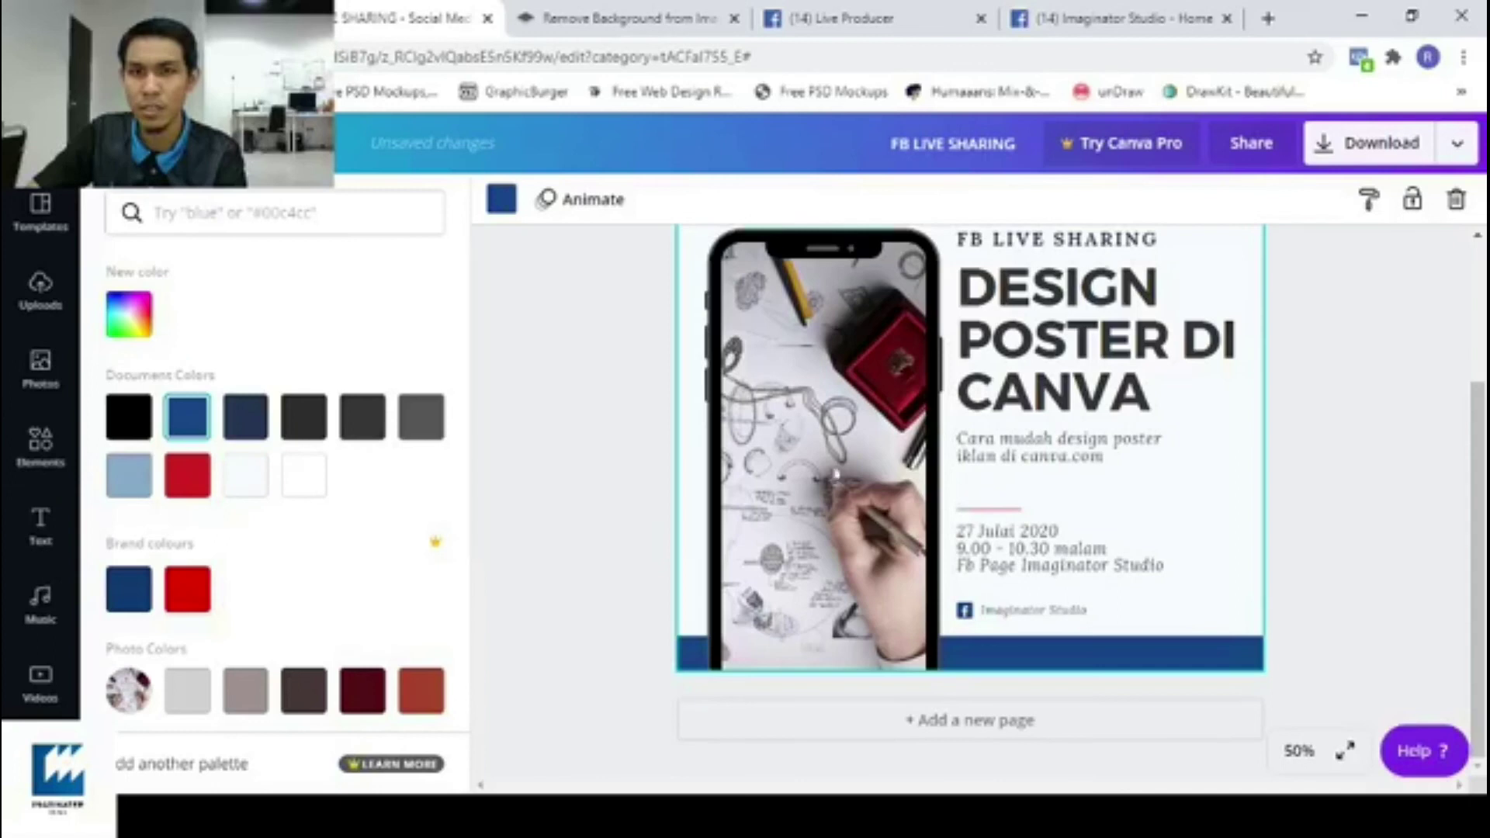
pyautogui.scroll(2, 663, 440)
pyautogui.scroll(1, 1380, 465)
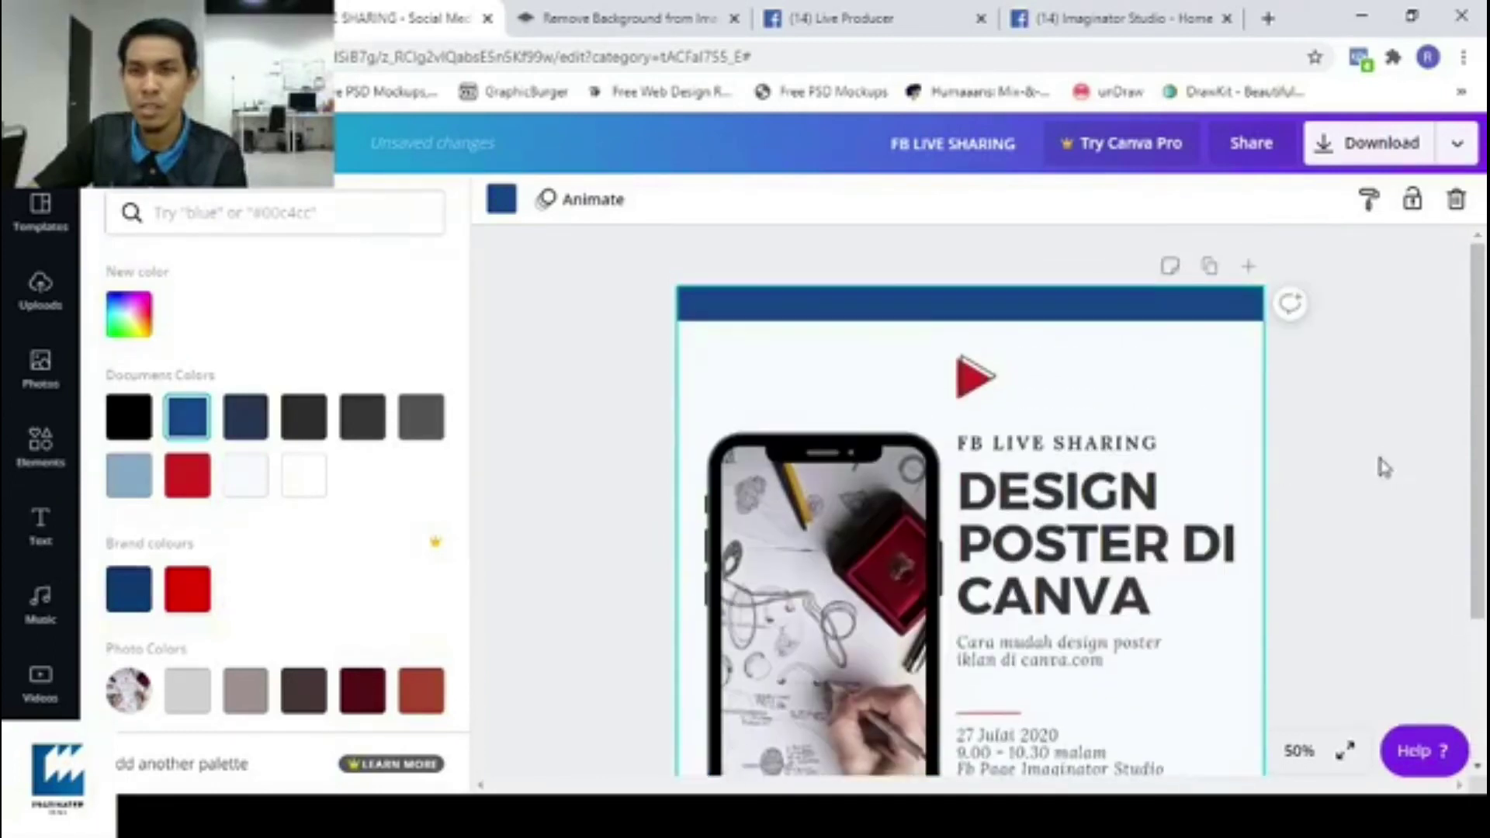
pyautogui.click(1380, 446)
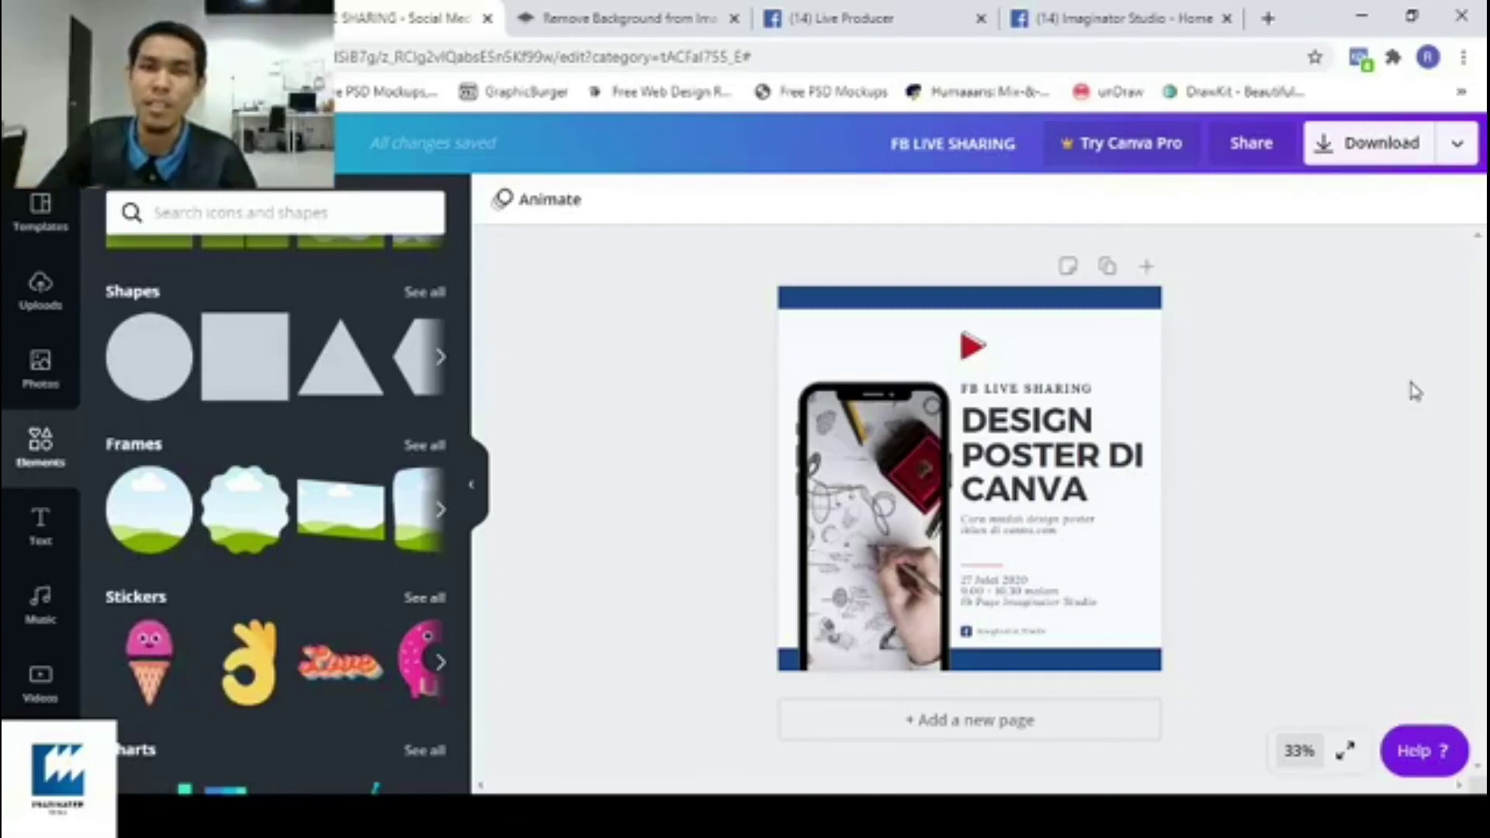
# Add the Imaginator Studio logo from the uploaded images to the poster.
pyautogui.click(40, 294)
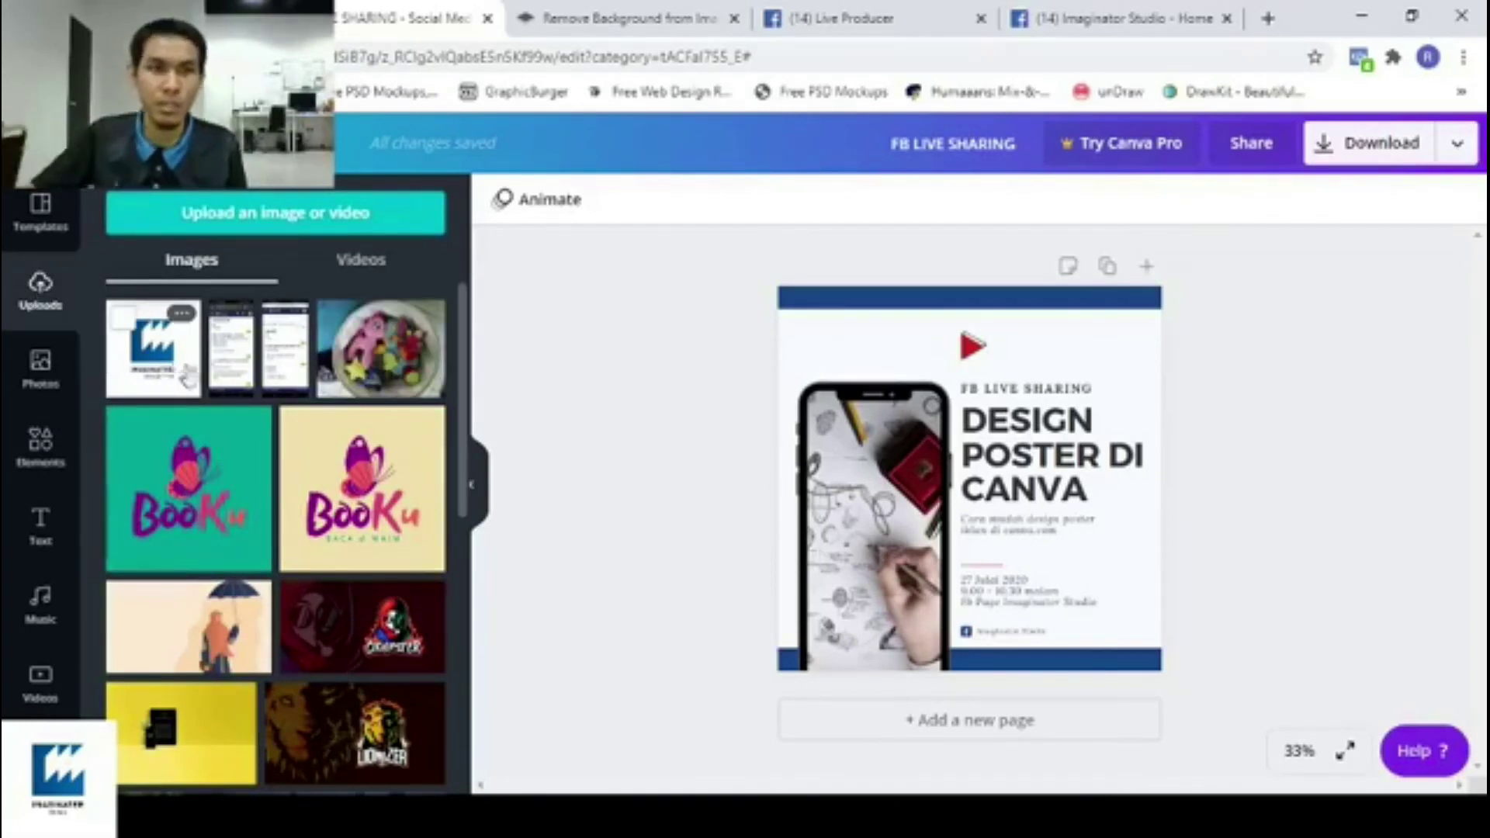
pyautogui.click(277, 225)
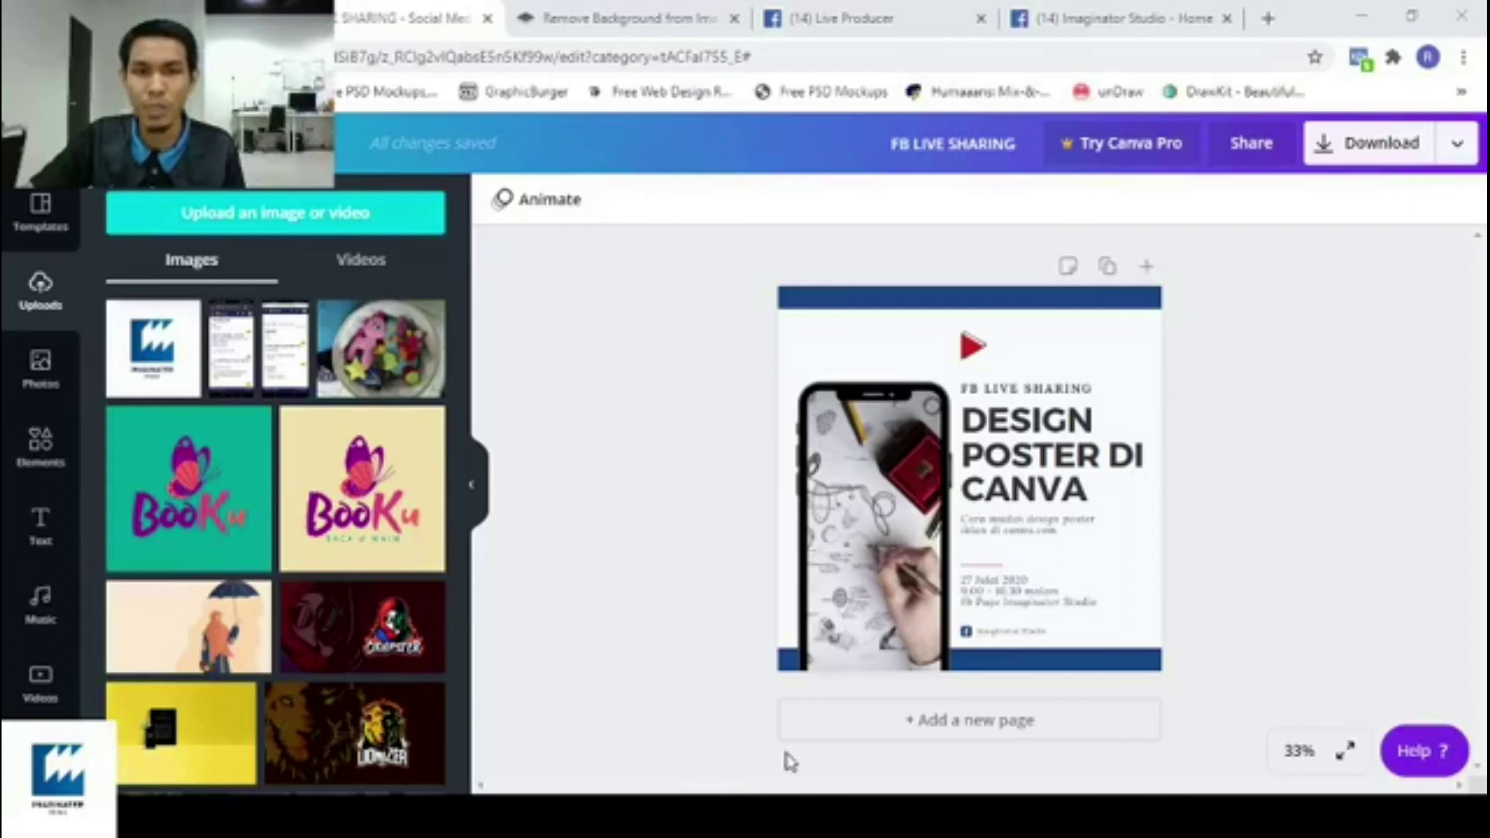
pyautogui.click(159, 361)
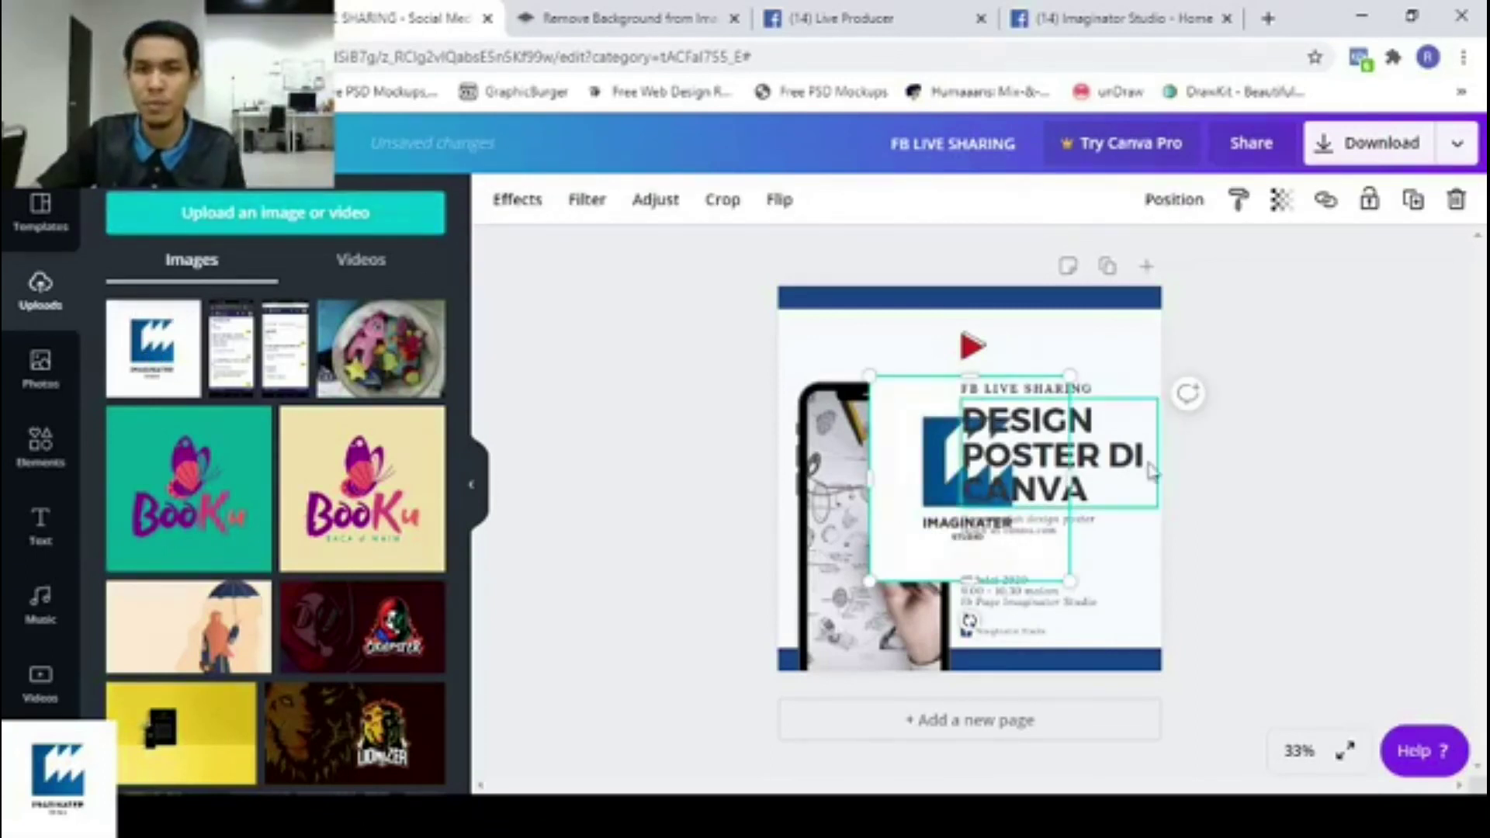
# Shrink the Imaginator Studio logo to about the play triangle's size and place it beside the triangle, above the smartphone.
pyautogui.moveTo(934, 483); pyautogui.dragTo(816, 439)
pyautogui.moveTo(750, 535); pyautogui.dragTo(901, 382)
pyautogui.click(1269, 419)
# Nudge the Imaginator Studio logo slightly to the right, closer to the red play triangle.
pyautogui.click(926, 353)
pyautogui.click(1290, 421)
pyautogui.click(927, 351)
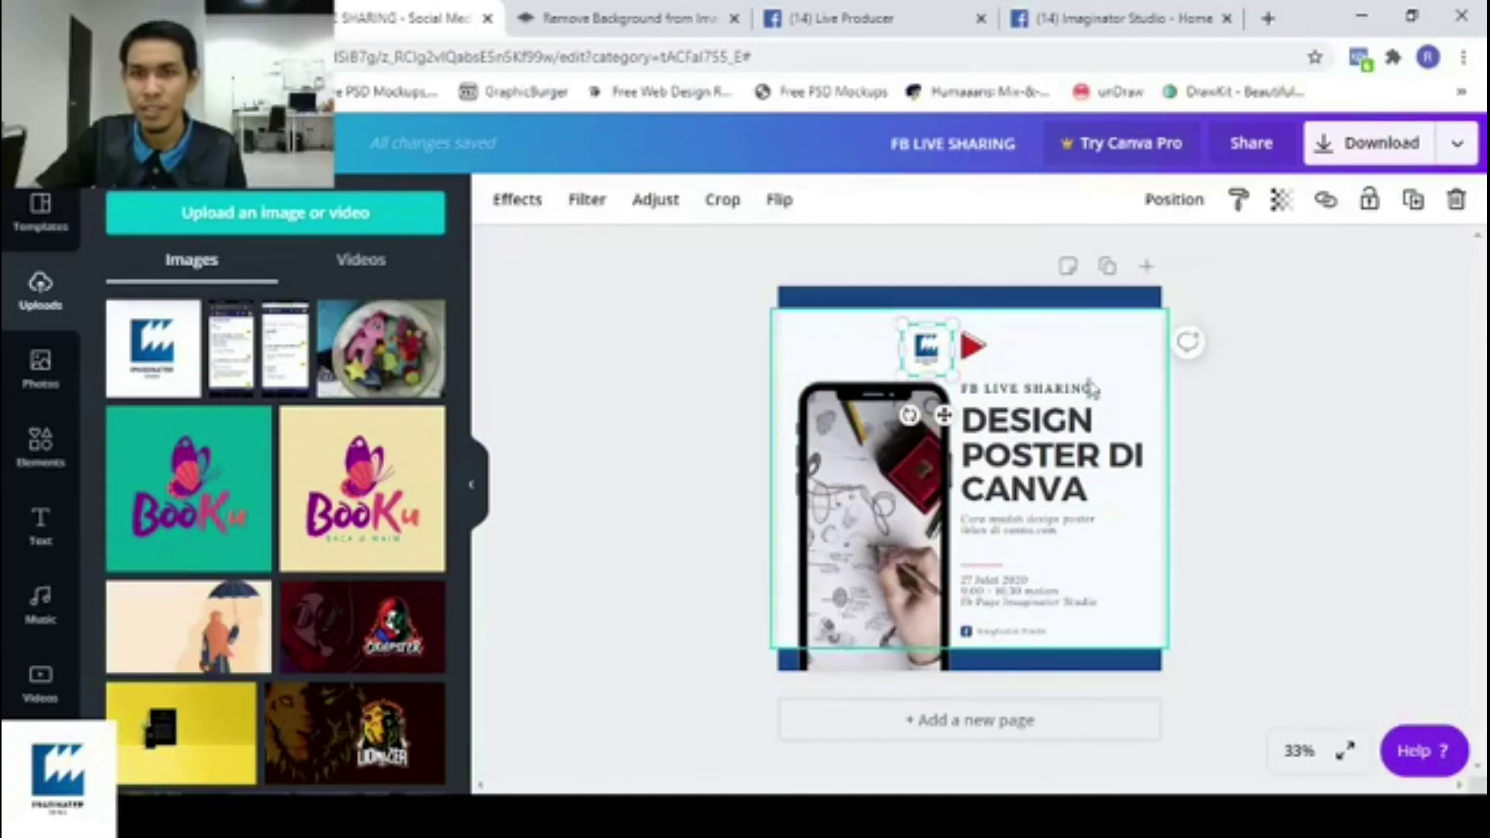
pyautogui.hotkey('shift', 'Right')
pyautogui.hotkey('shift', 'Right')
pyautogui.hotkey('shift', 'Right')
pyautogui.hotkey('shift', 'Right')
pyautogui.press('Right')
pyautogui.click(1357, 359)
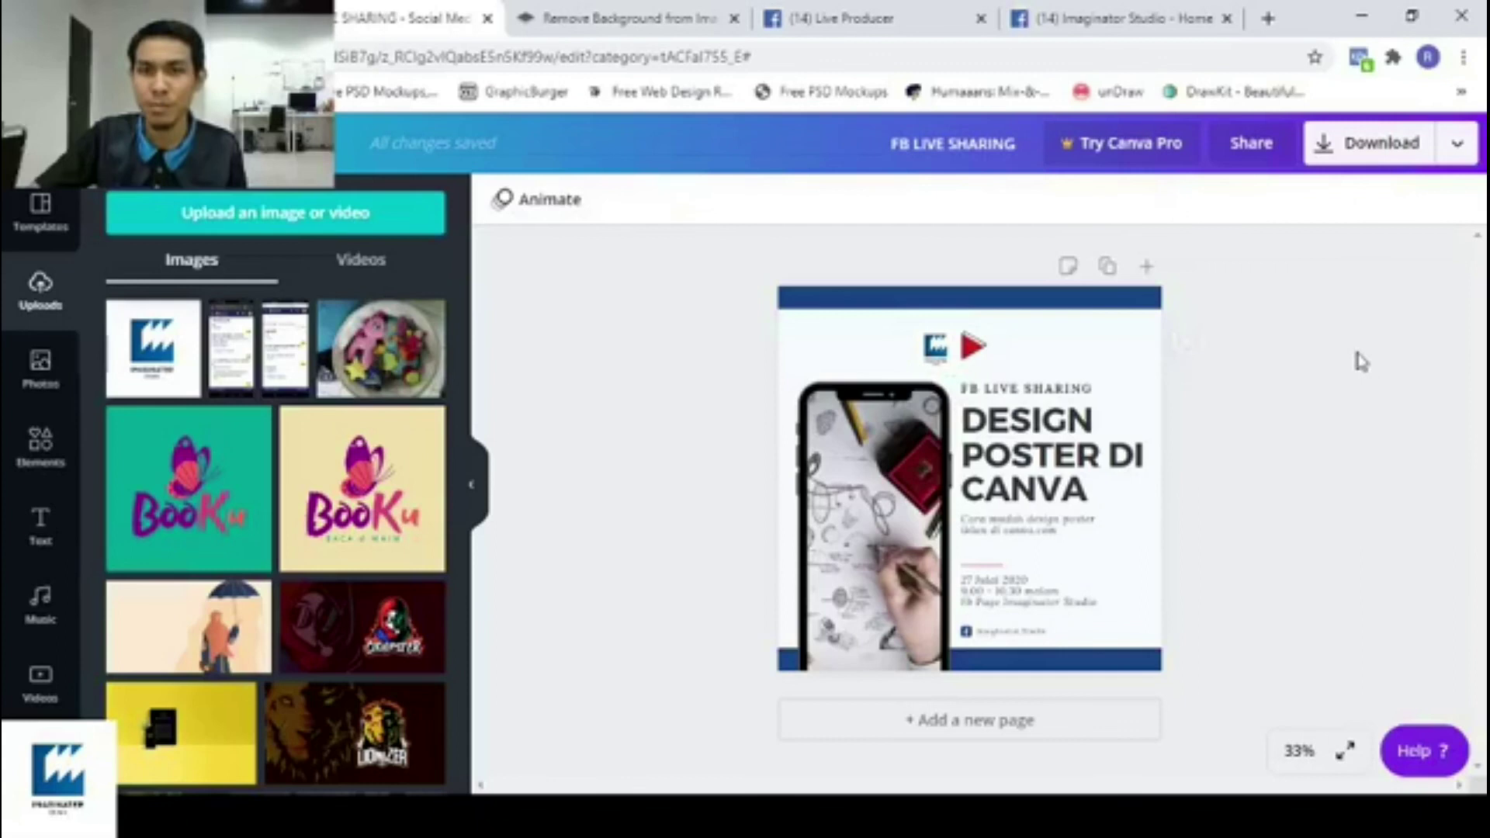
# Move the Imaginator Studio logo slightly upward so it lines up with the red play triangle.
pyautogui.click(1297, 750)
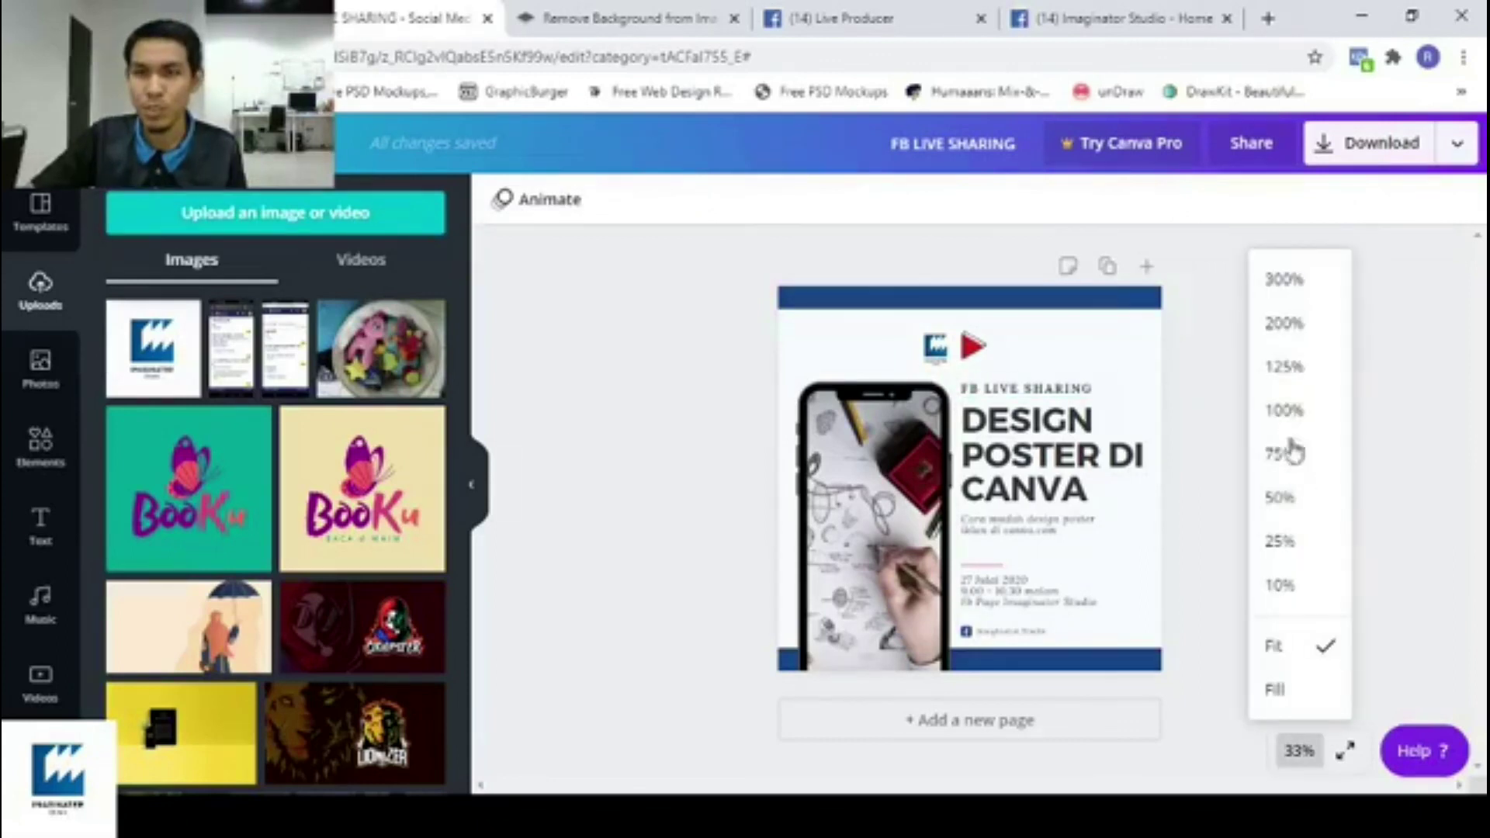
pyautogui.click(1292, 411)
pyautogui.scroll(4, 792, 426)
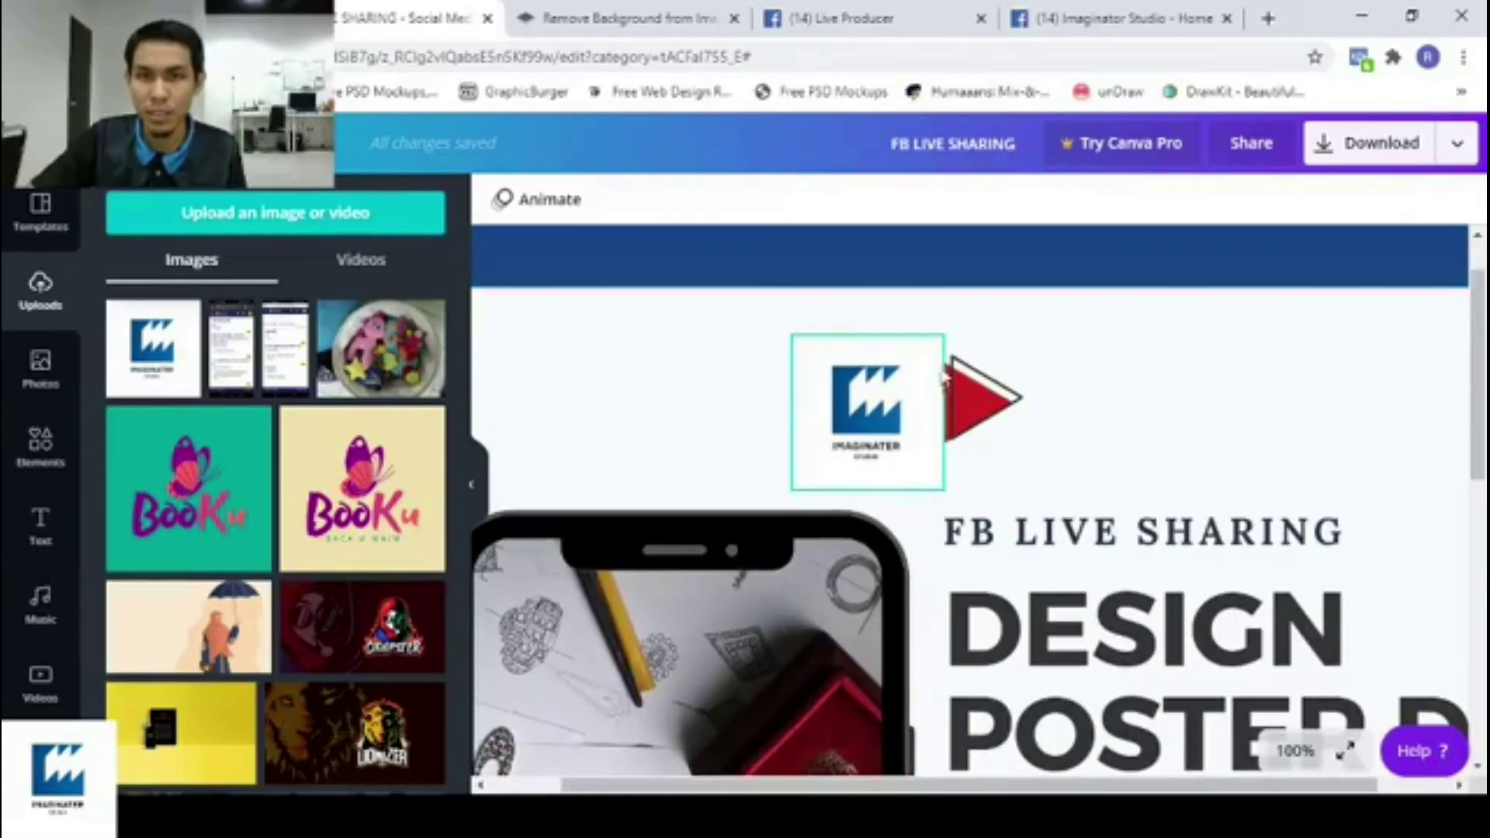
pyautogui.click(859, 412)
pyautogui.moveTo(860, 411); pyautogui.dragTo(894, 404)
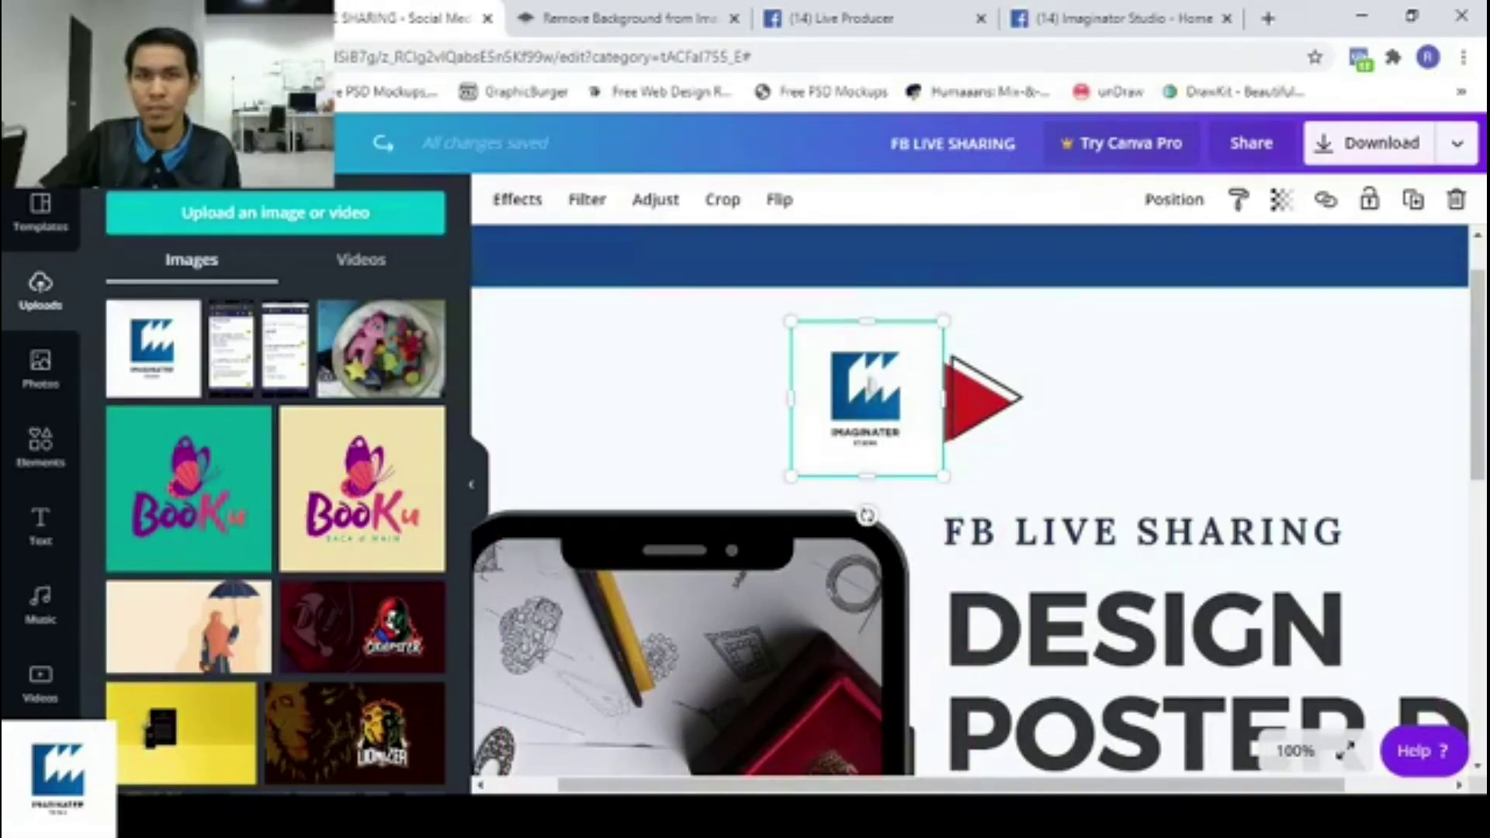
# Crop the white margins around the Imaginator Studio logo on all four sides.
pyautogui.click(723, 200)
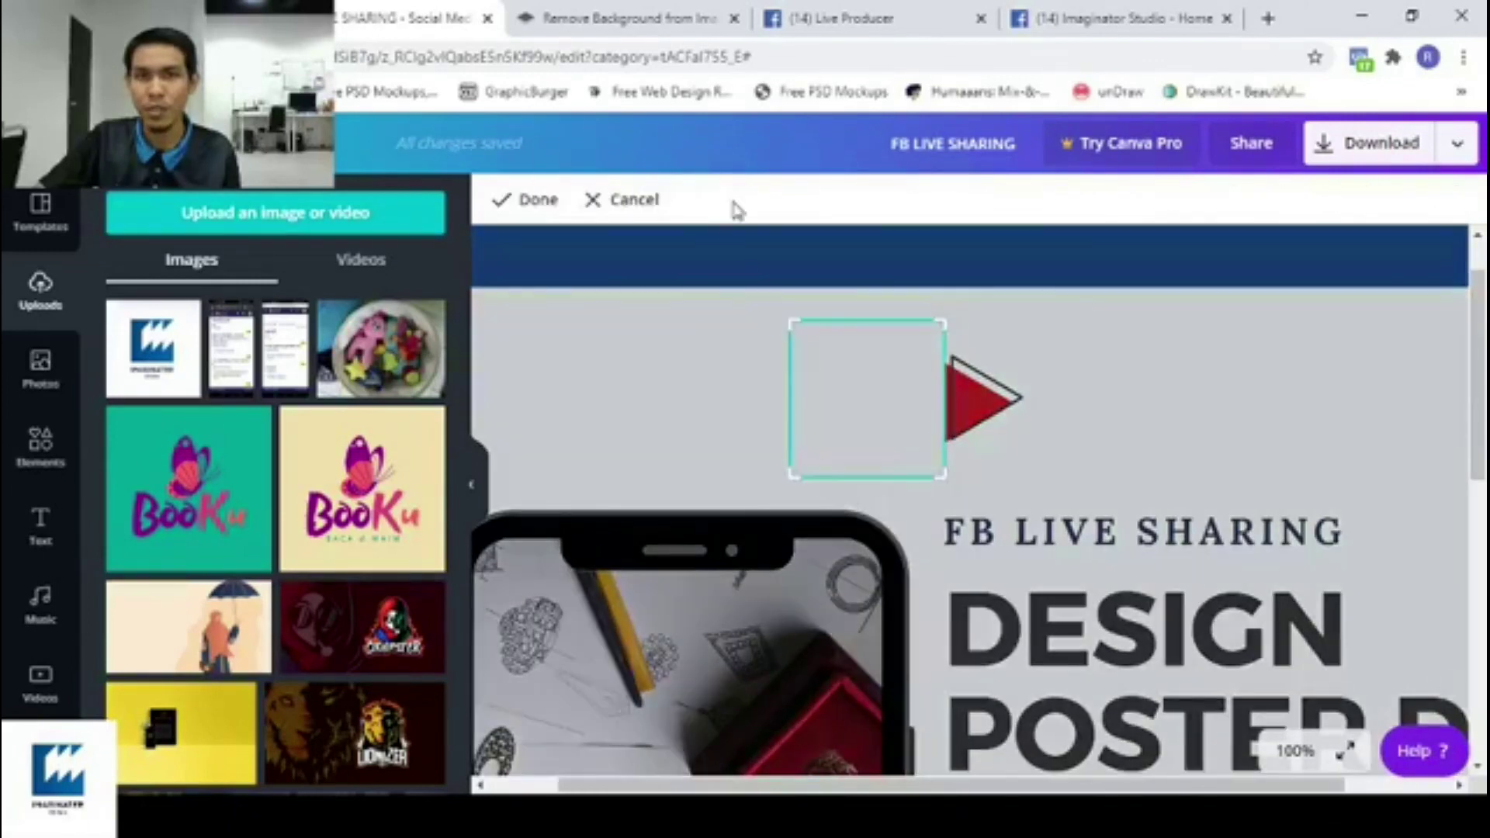
pyautogui.moveTo(946, 481); pyautogui.dragTo(915, 453)
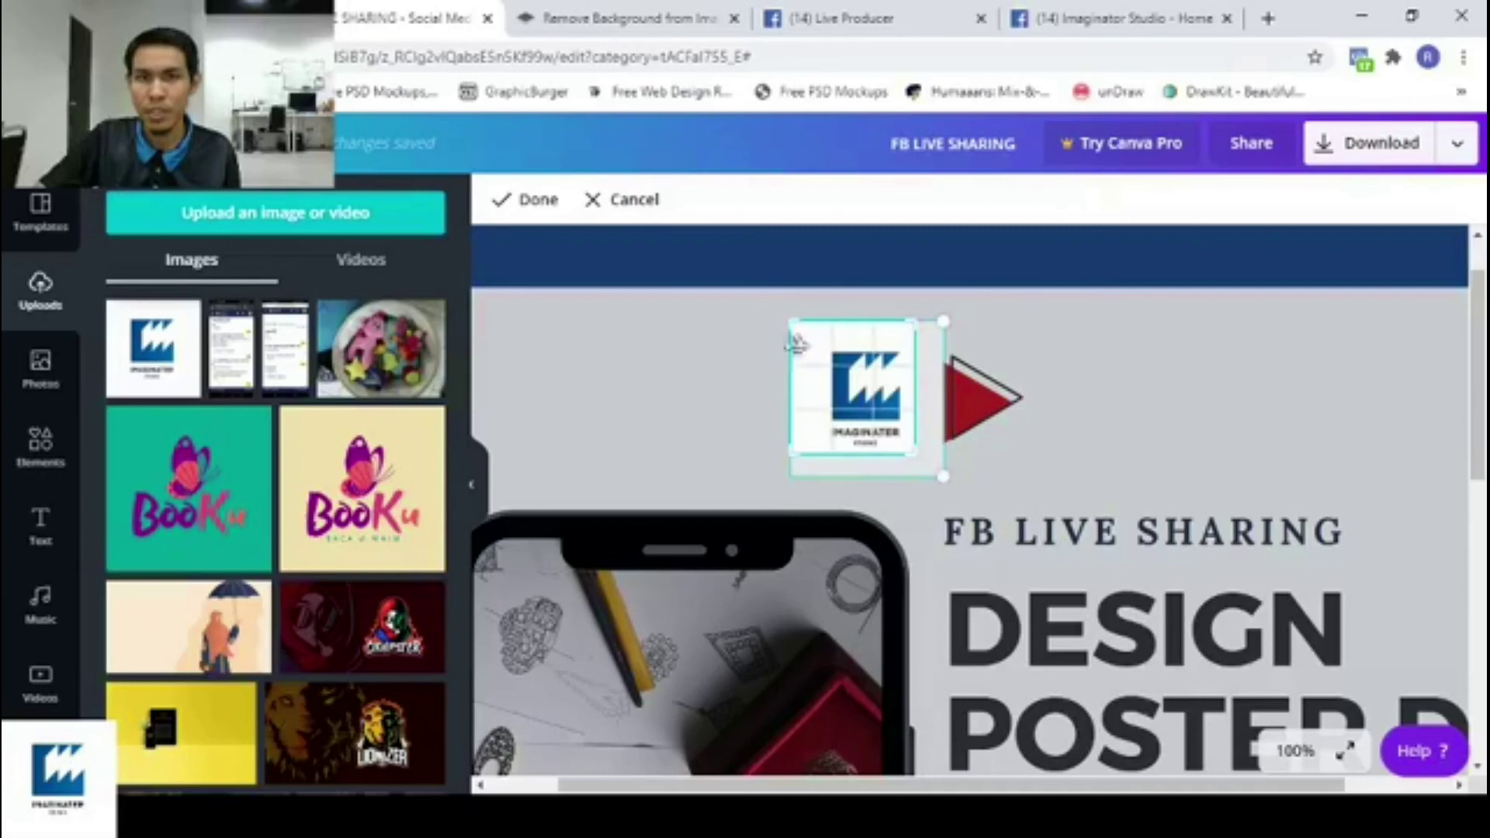
pyautogui.moveTo(794, 322); pyautogui.dragTo(817, 337)
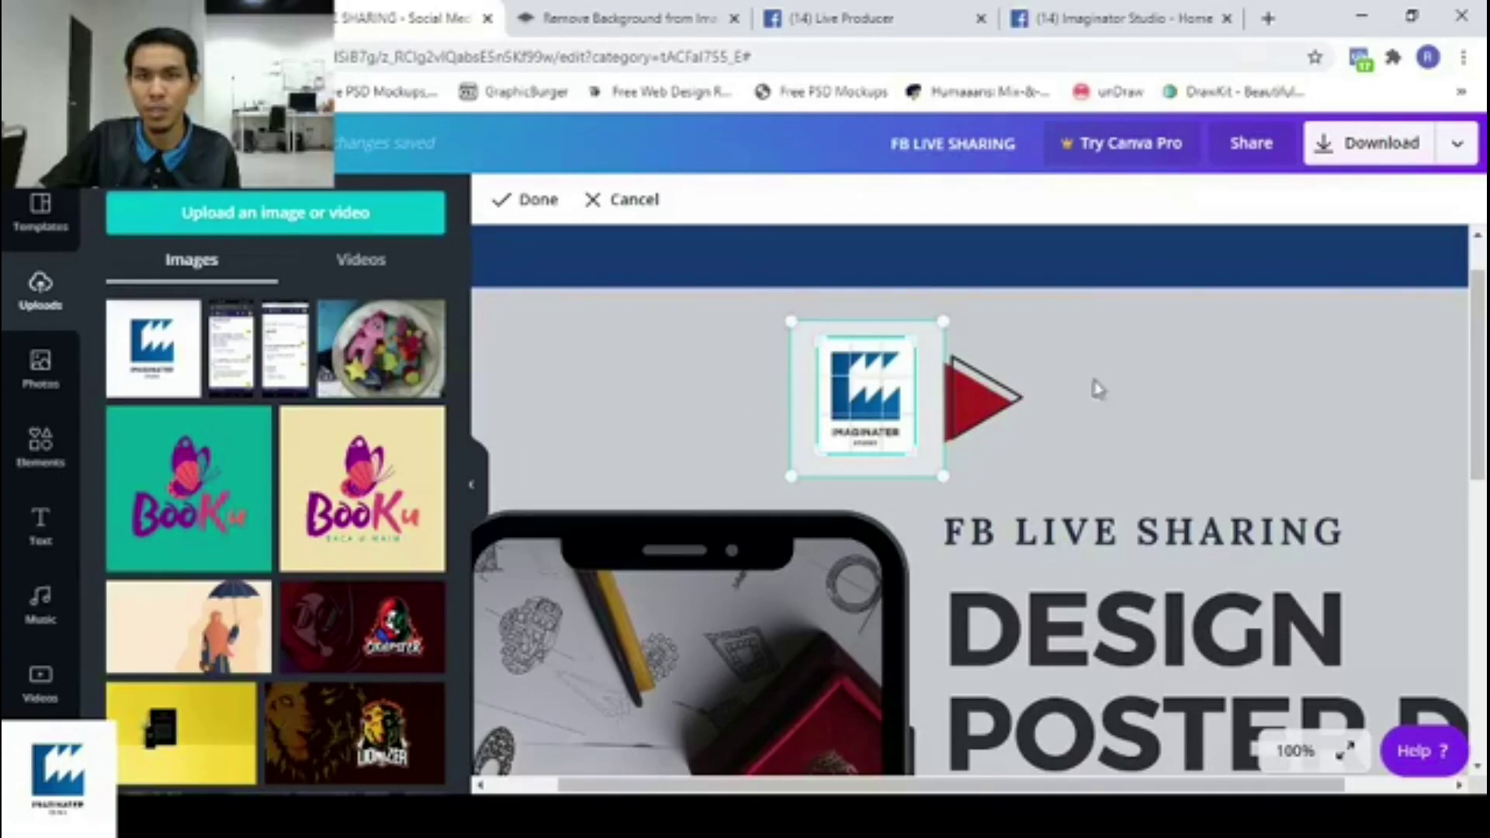
pyautogui.click(513, 203)
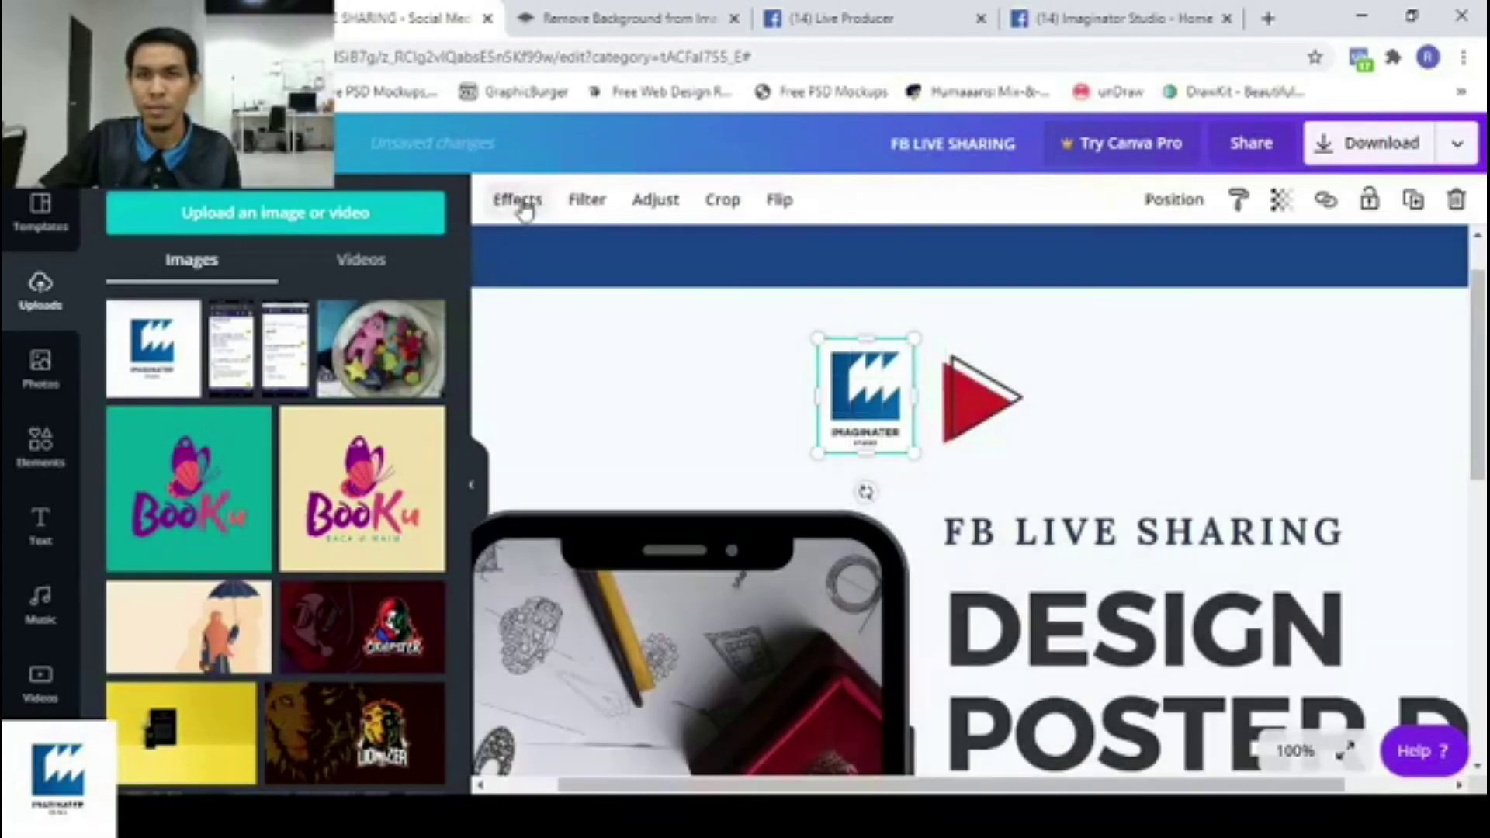
pyautogui.click(1177, 437)
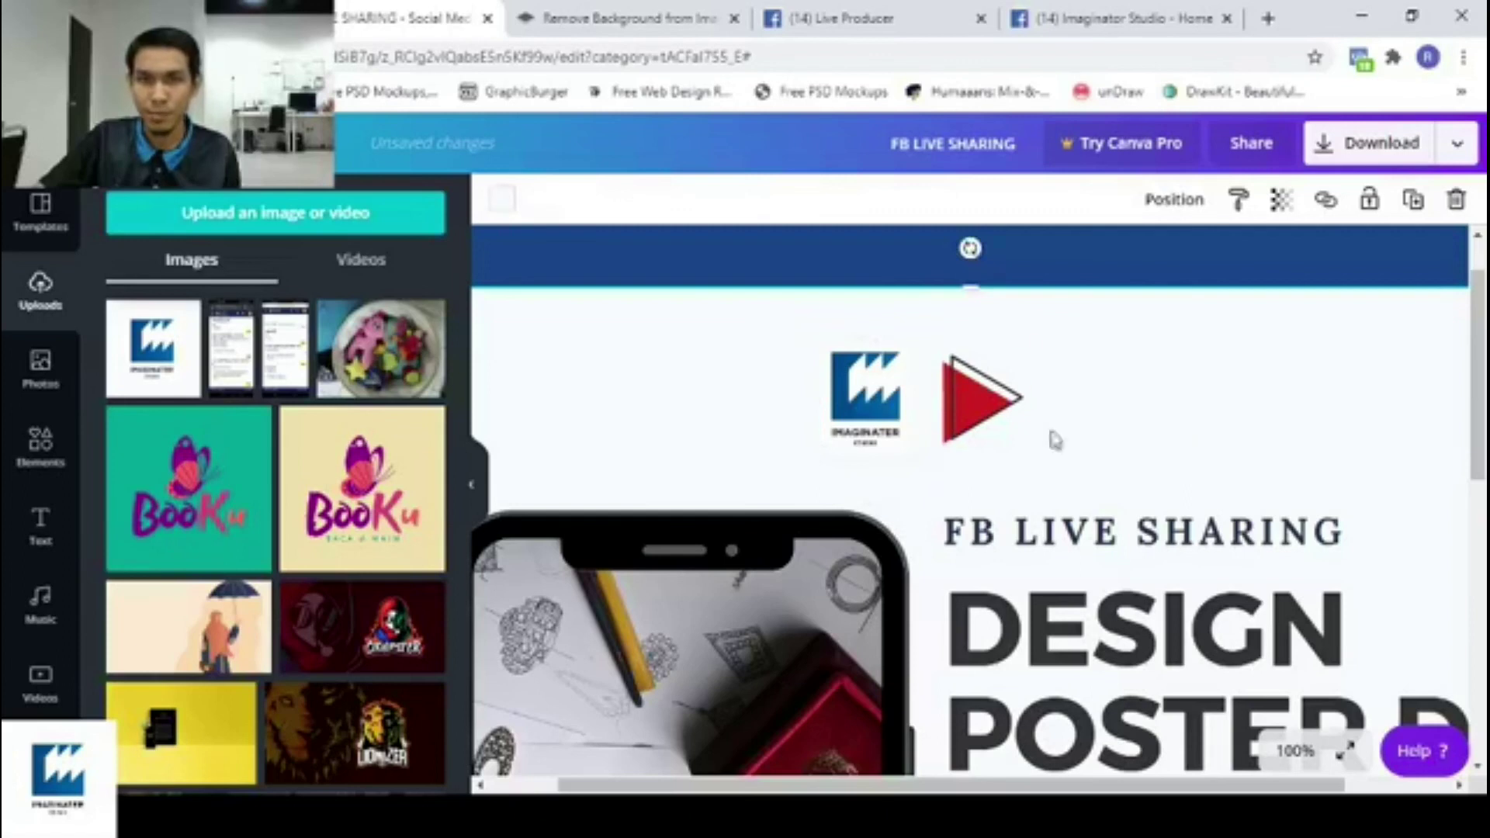
# Enlarge the cropped Imaginator Studio logo slightly outward from its lower-left corner, keeping it beside the play triangle.
pyautogui.click(1295, 750)
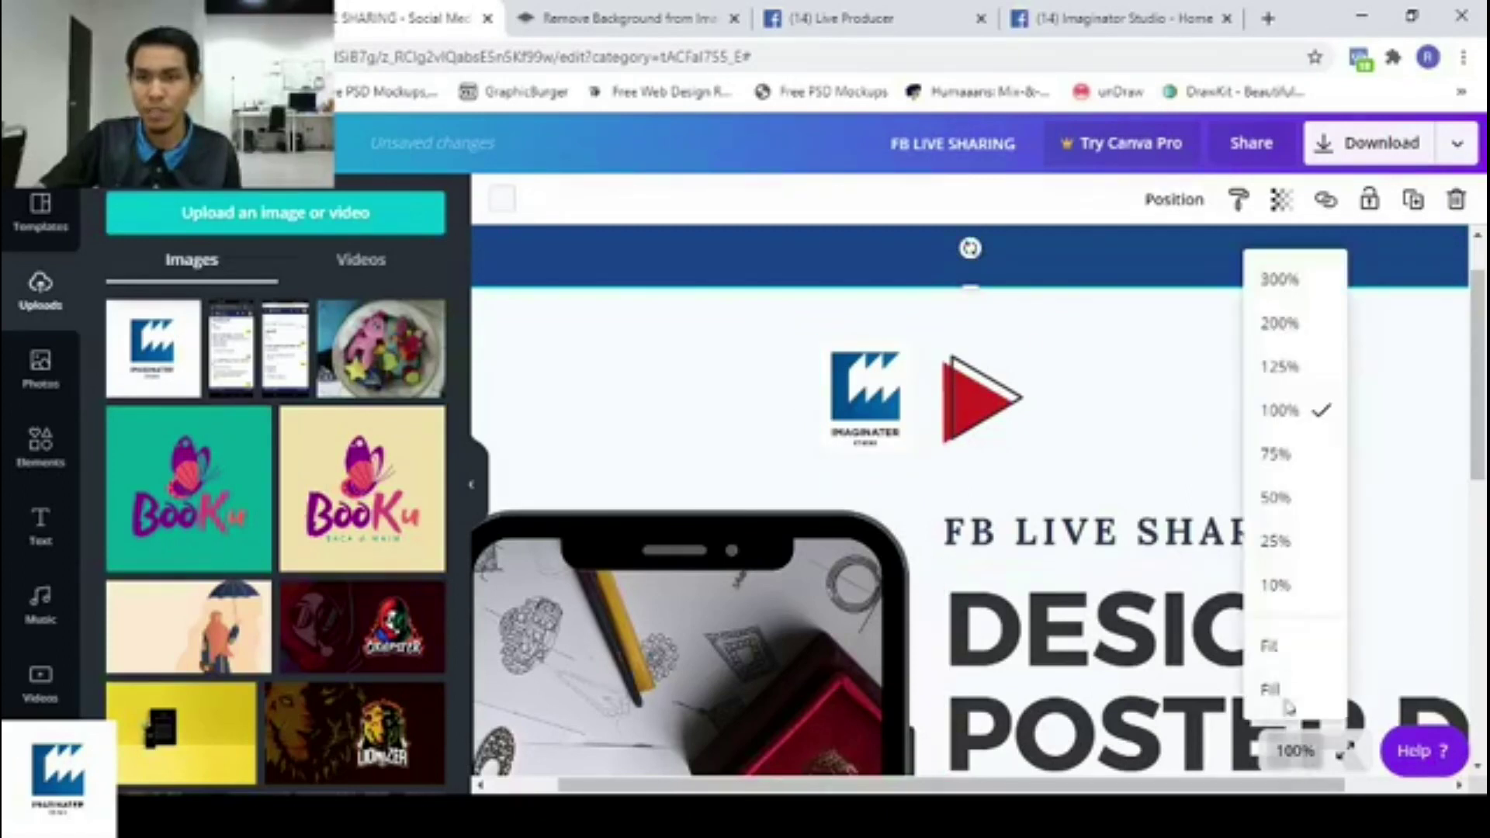
pyautogui.click(1271, 646)
pyautogui.click(1300, 461)
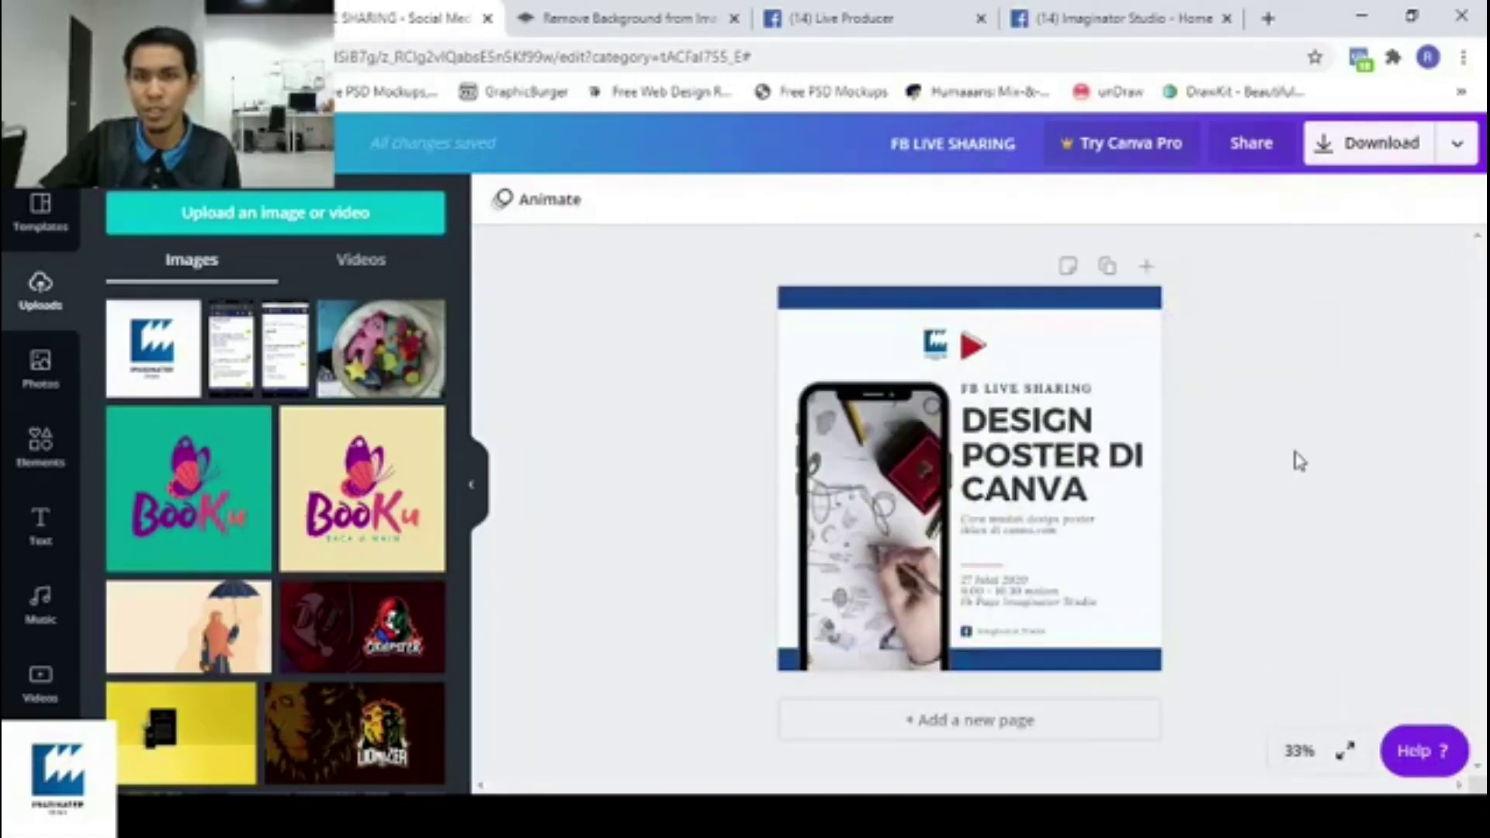
pyautogui.click(935, 343)
pyautogui.moveTo(916, 364); pyautogui.dragTo(913, 370)
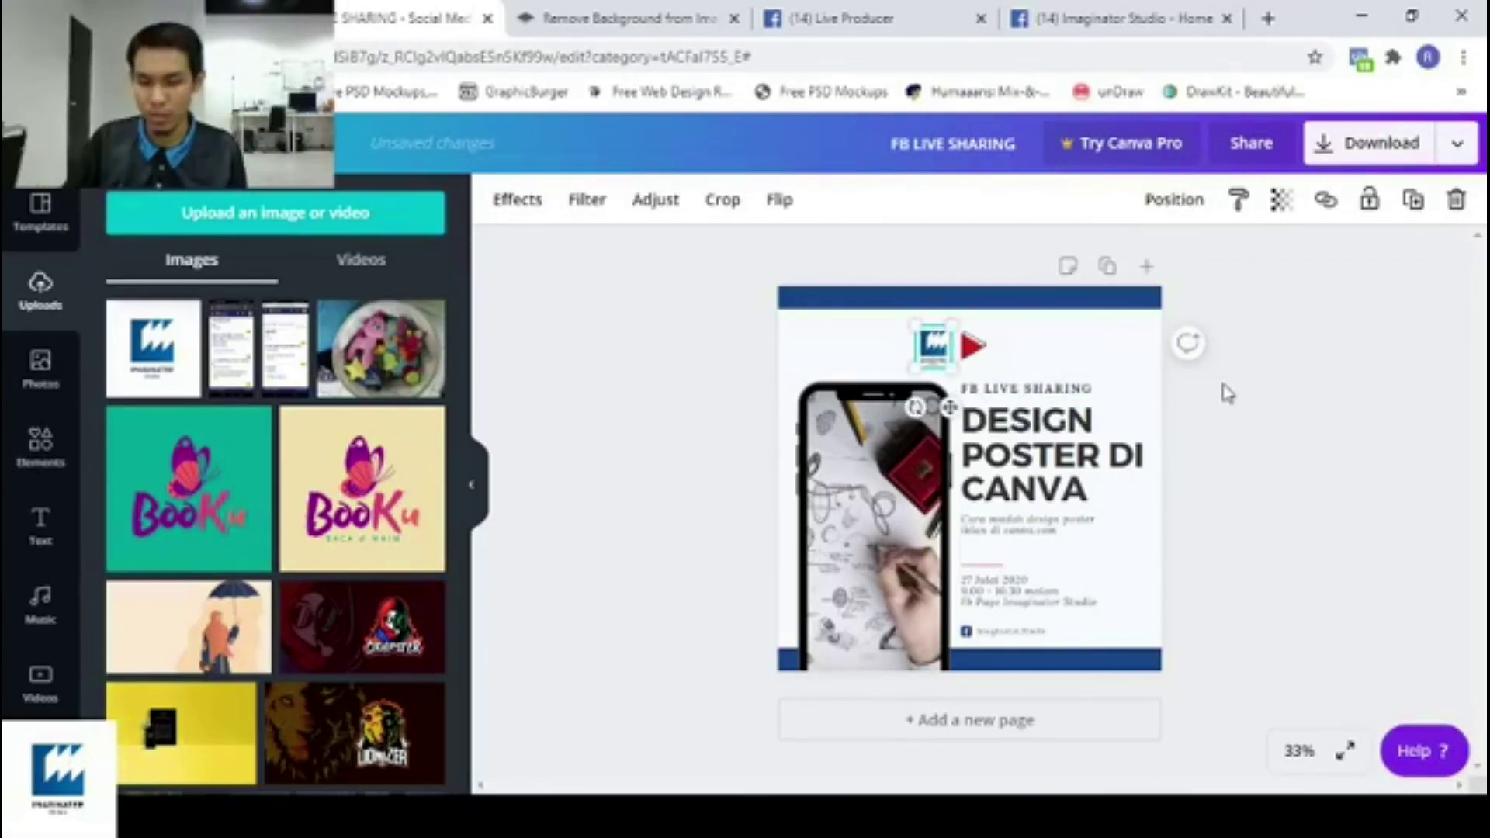
pyautogui.click(1359, 409)
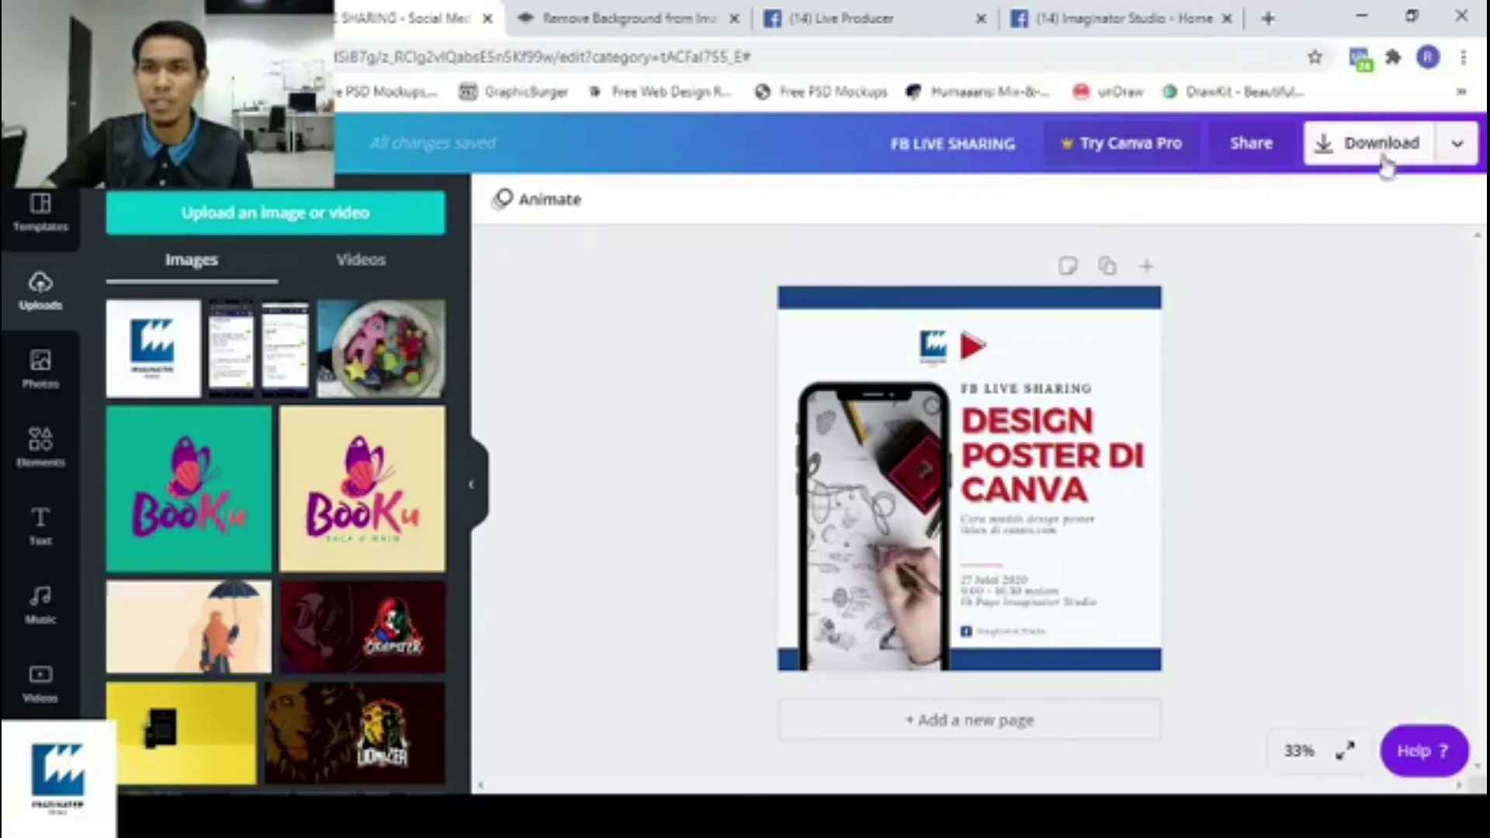
# Download the poster as a JPG file and dismiss the Canva Pro trial offer.
pyautogui.click(1461, 144)
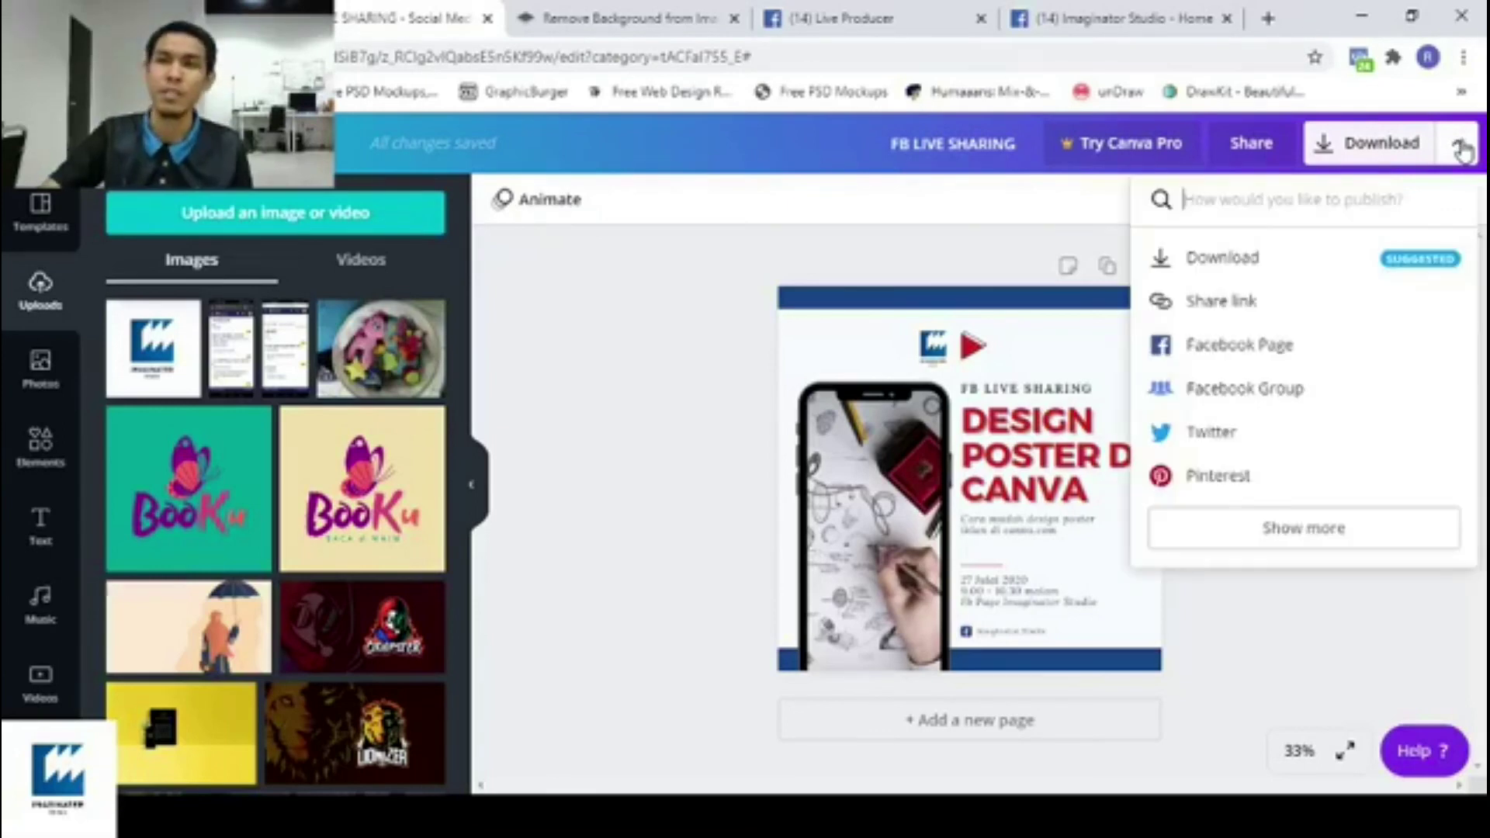
pyautogui.click(1222, 258)
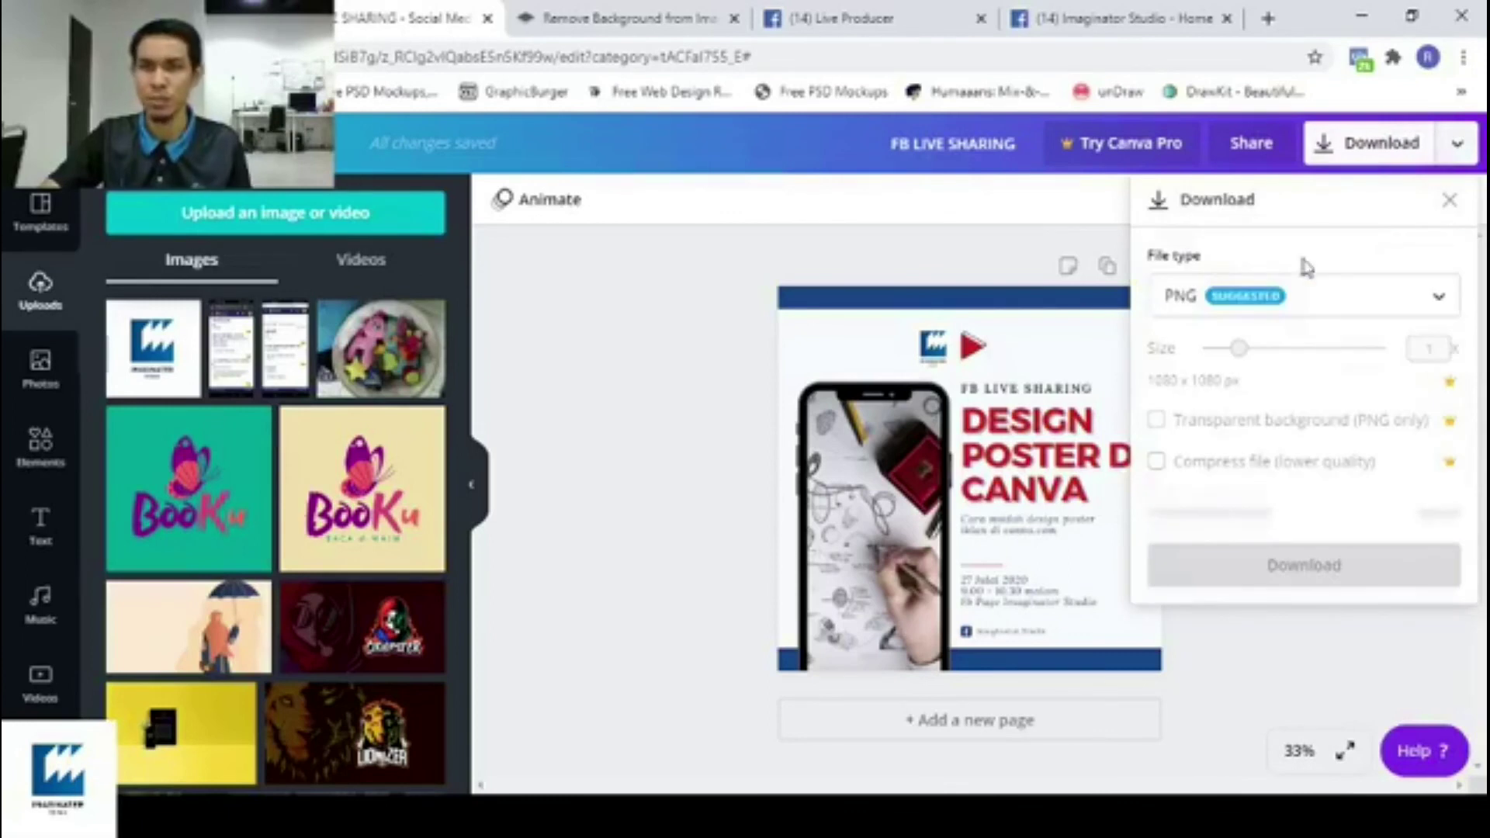
pyautogui.click(1407, 299)
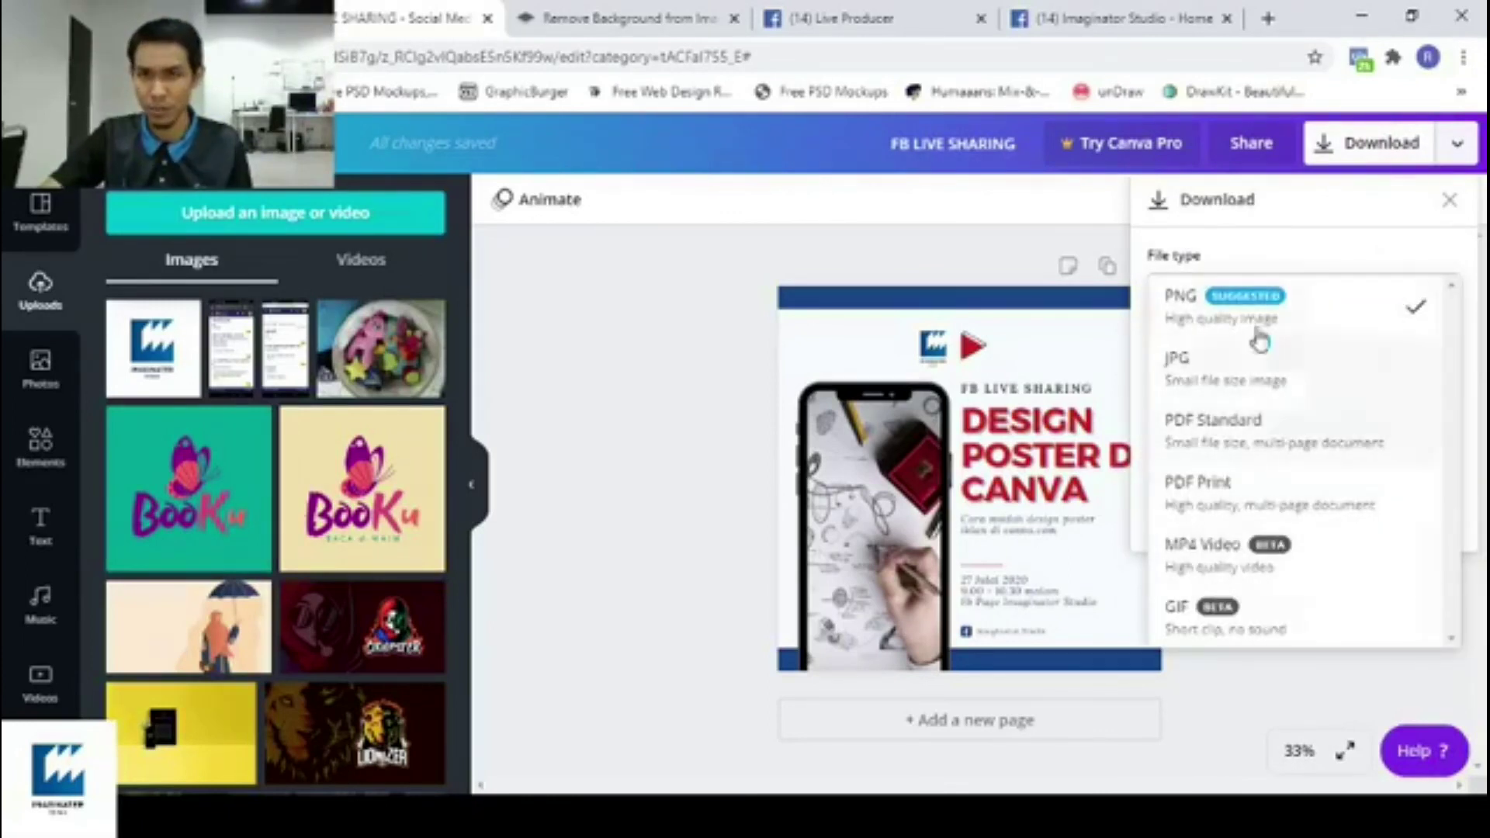
pyautogui.click(1237, 374)
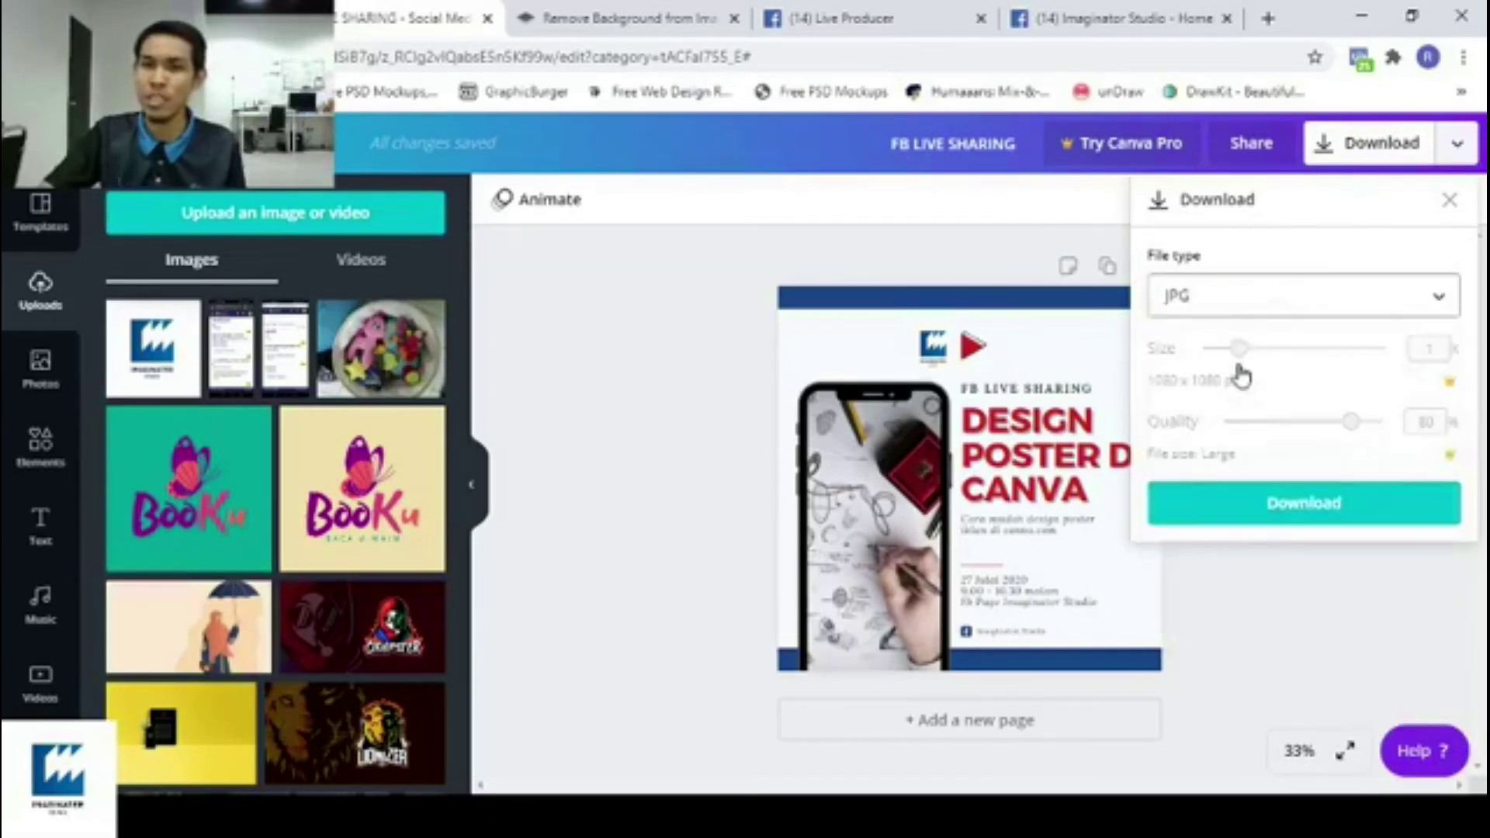
pyautogui.click(1311, 513)
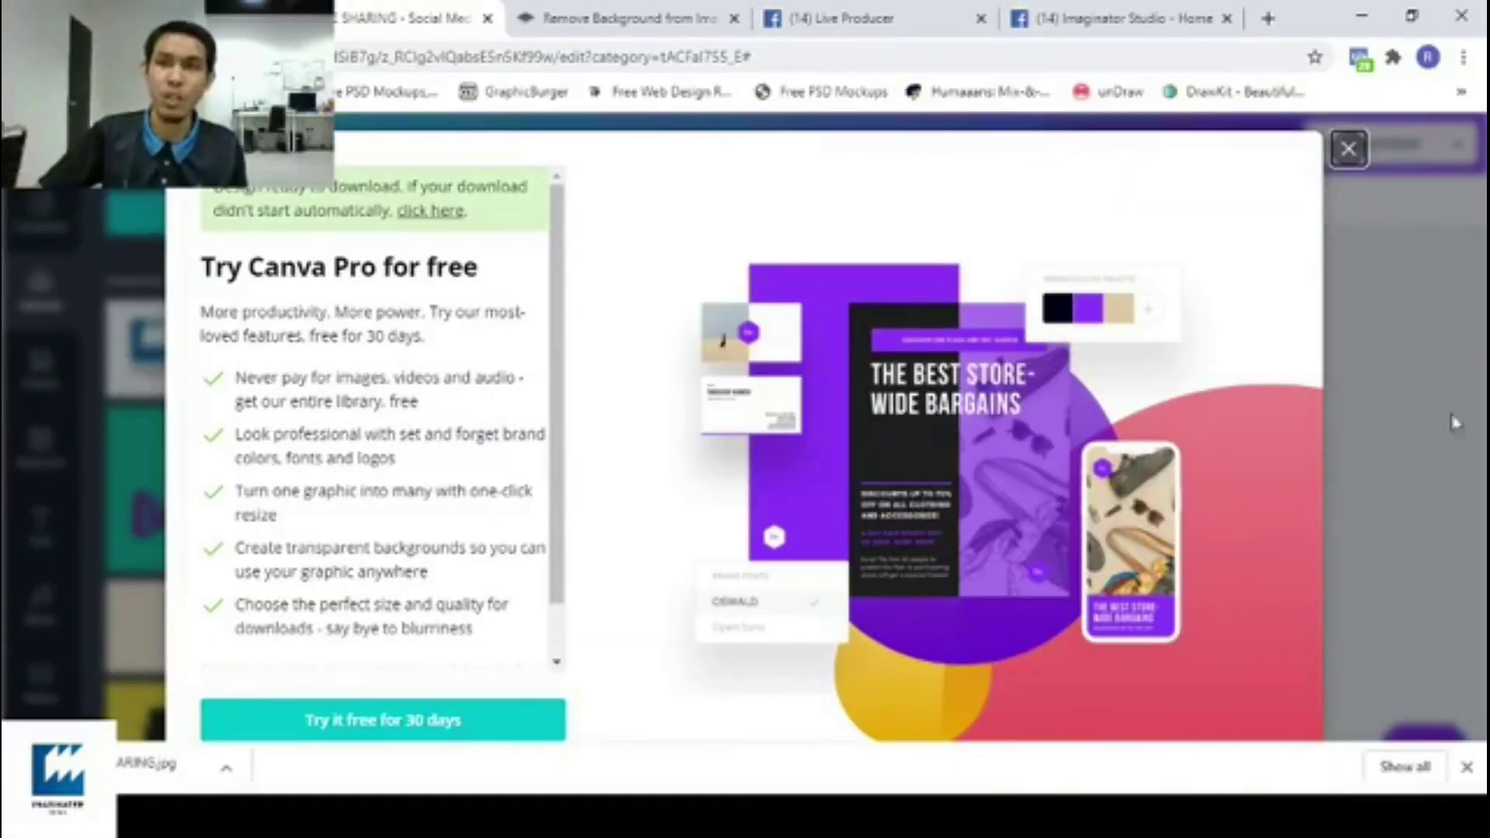
pyautogui.click(1342, 150)
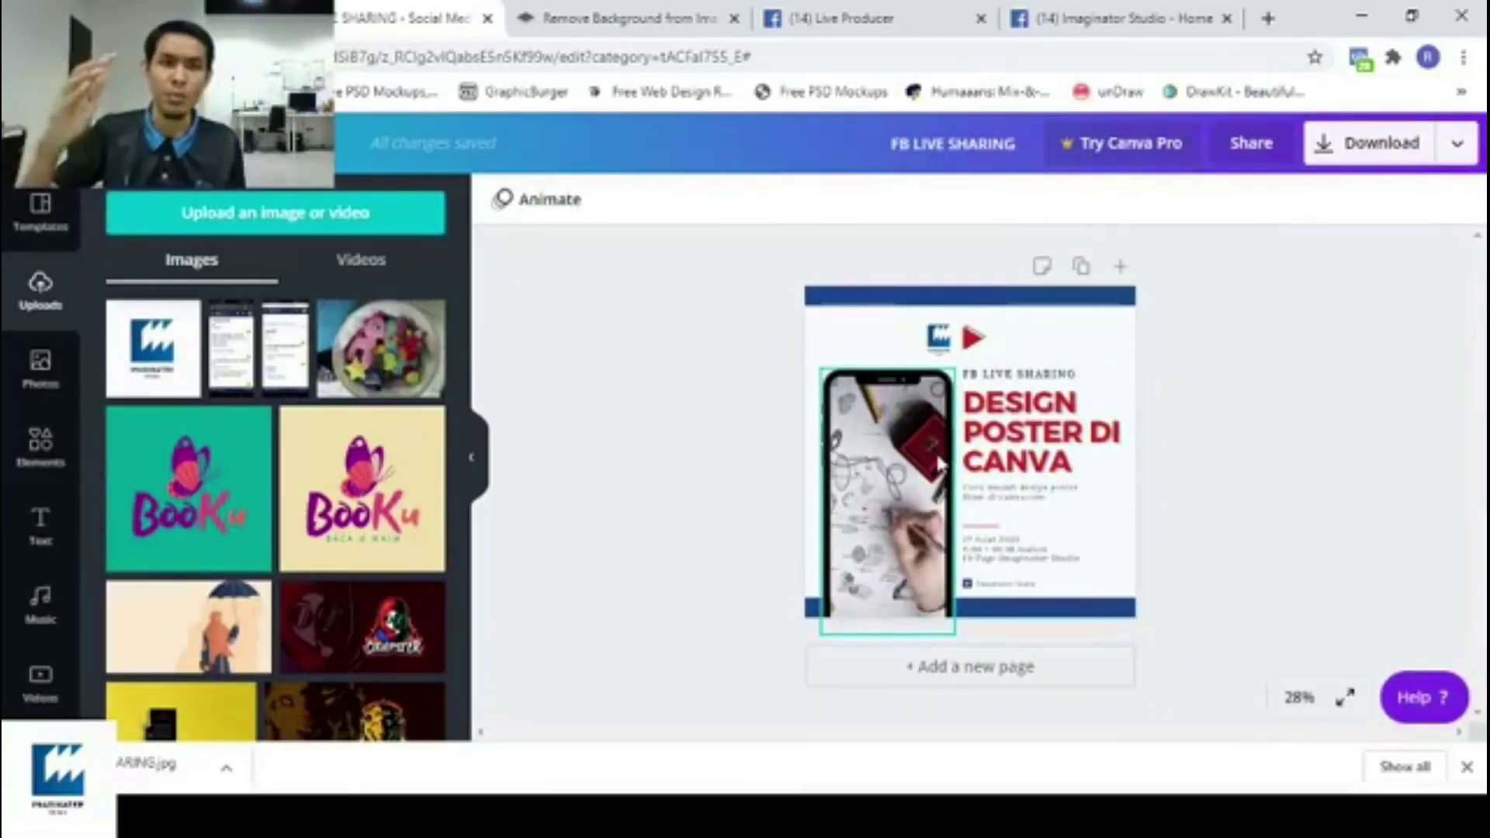